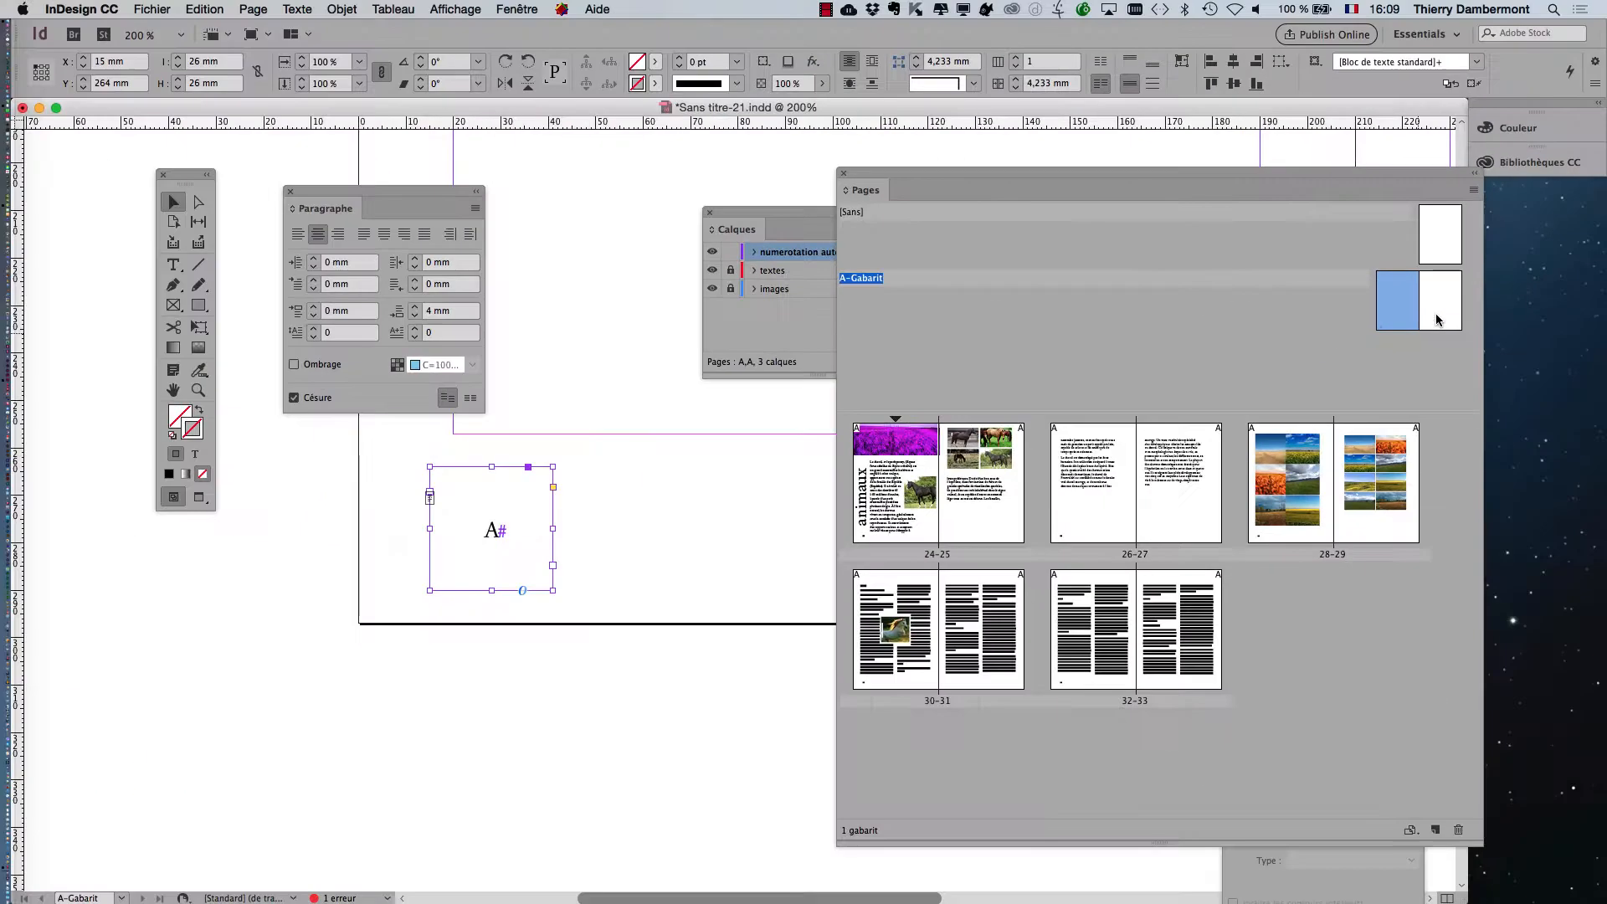
- Check the automatic page number on left-hand pages 24, 28 and 32, shifting the Pages panel clear of the layout
{"action": "left_click_drag", "start_coordinate": [1480, 844], "coordinate": [1358, 813]}
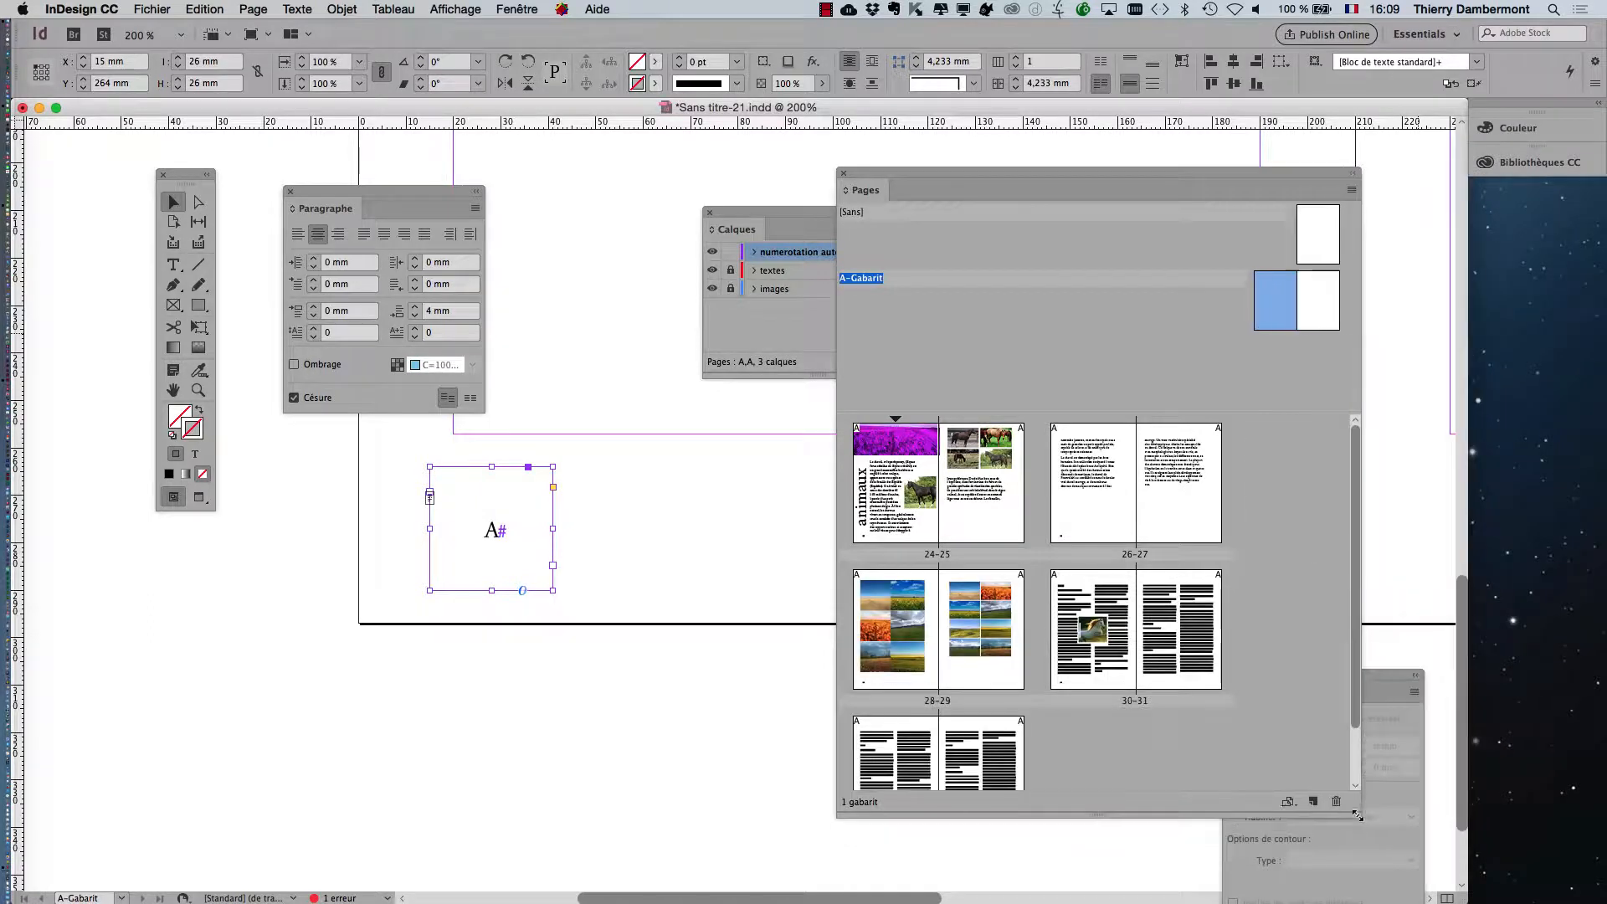
{"action": "double_click", "coordinate": [885, 525]}
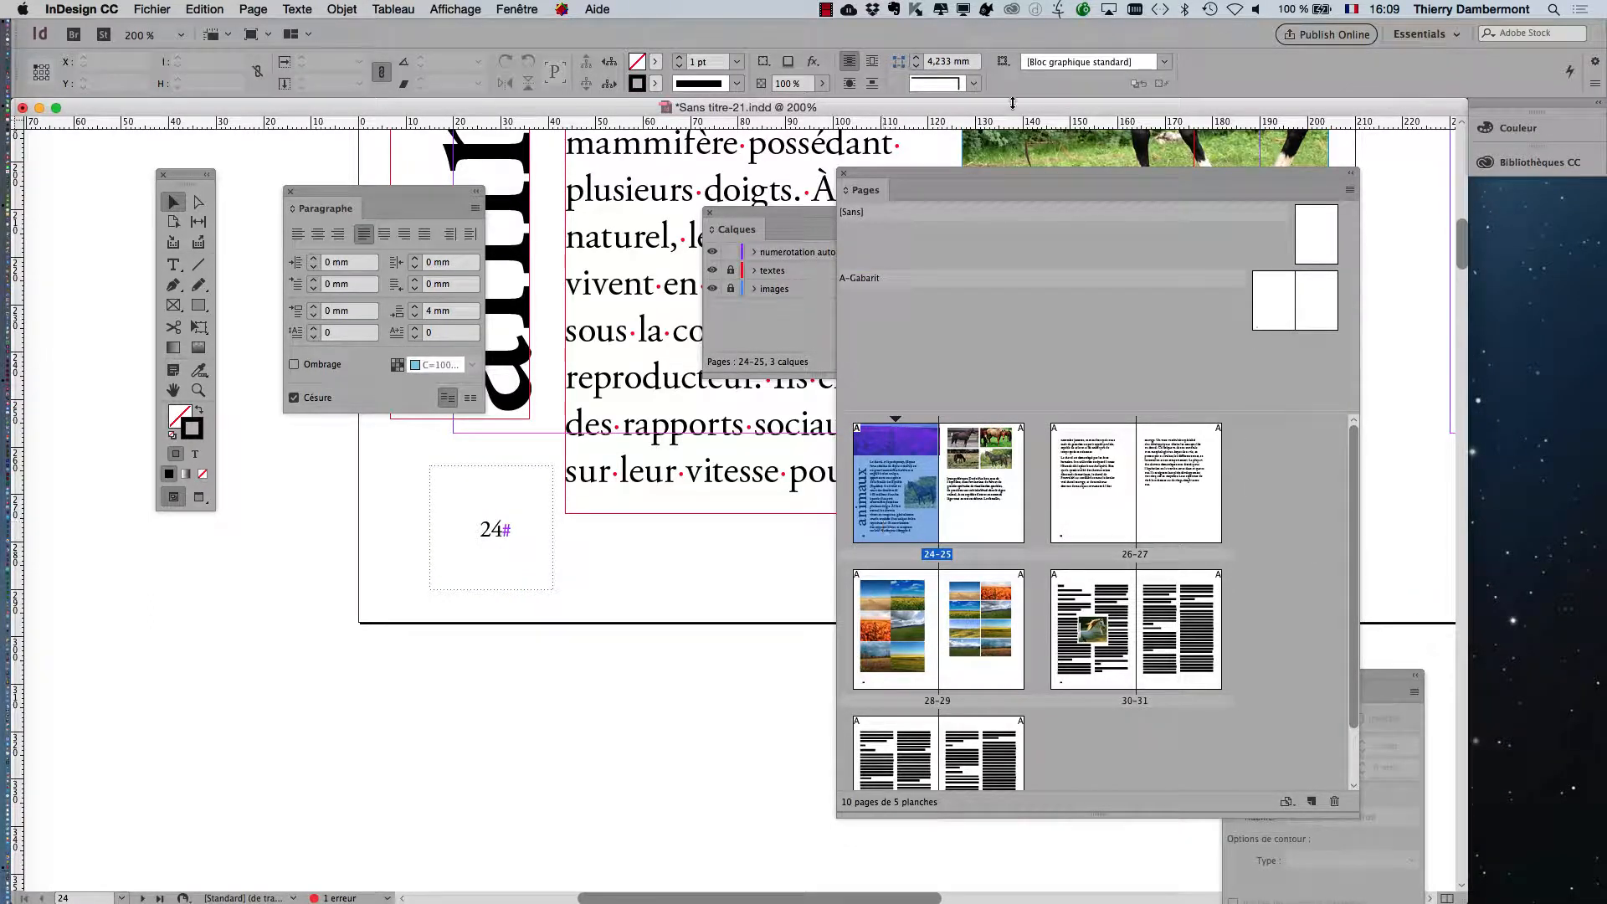
{"action": "left_click_drag", "start_coordinate": [978, 168], "coordinate": [1144, 154]}
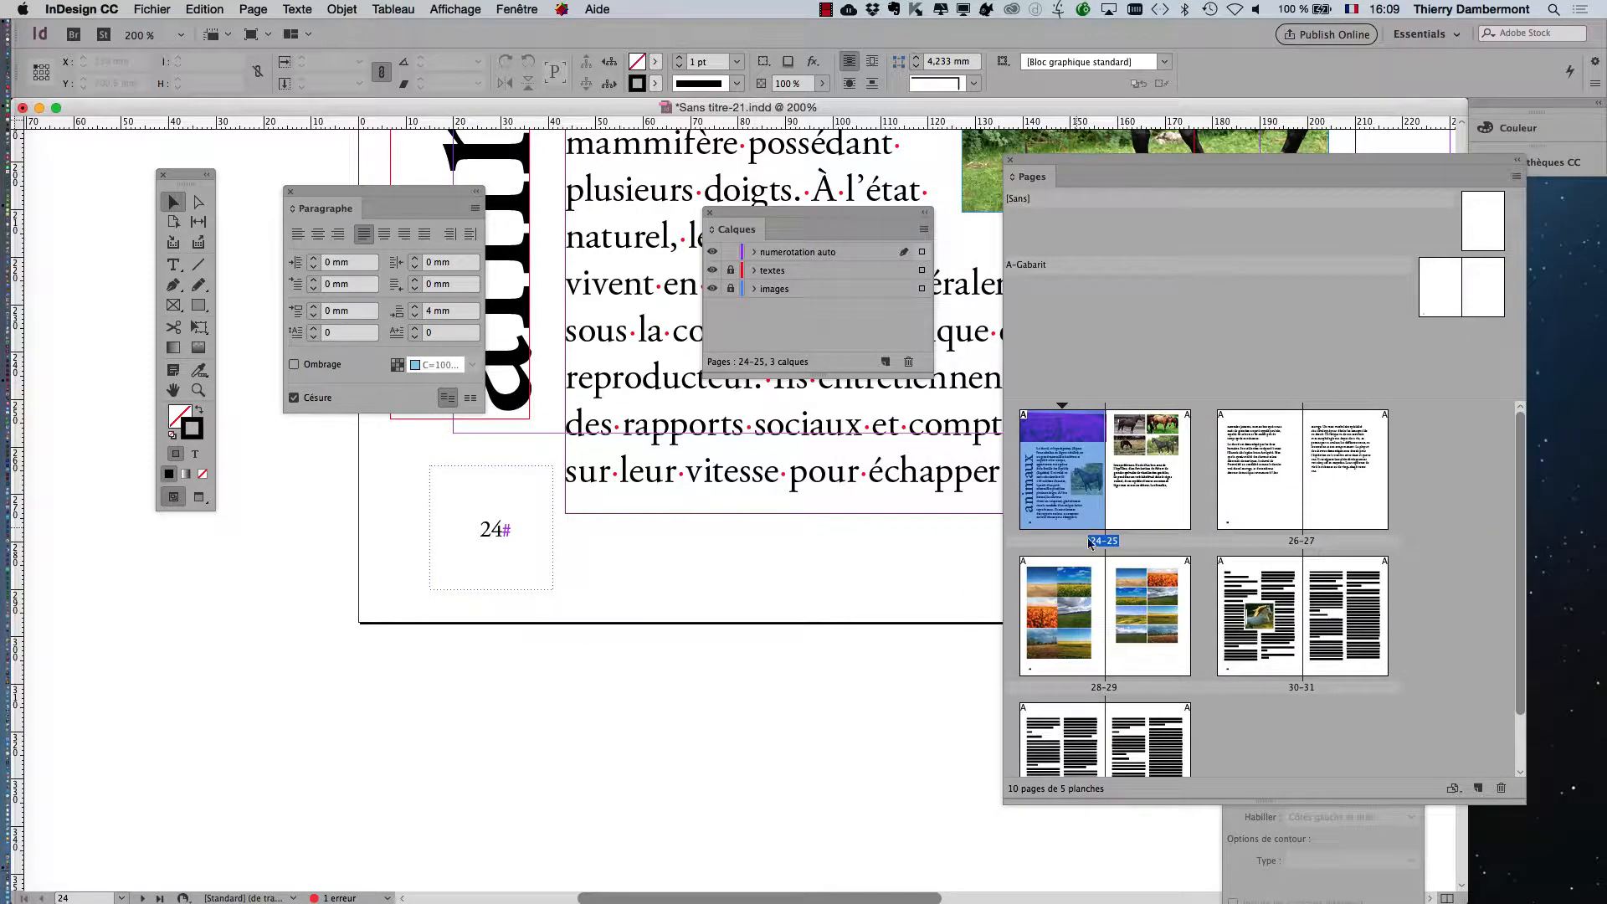
{"action": "double_click", "coordinate": [1065, 593]}
{"action": "left_click", "coordinate": [1078, 748]}
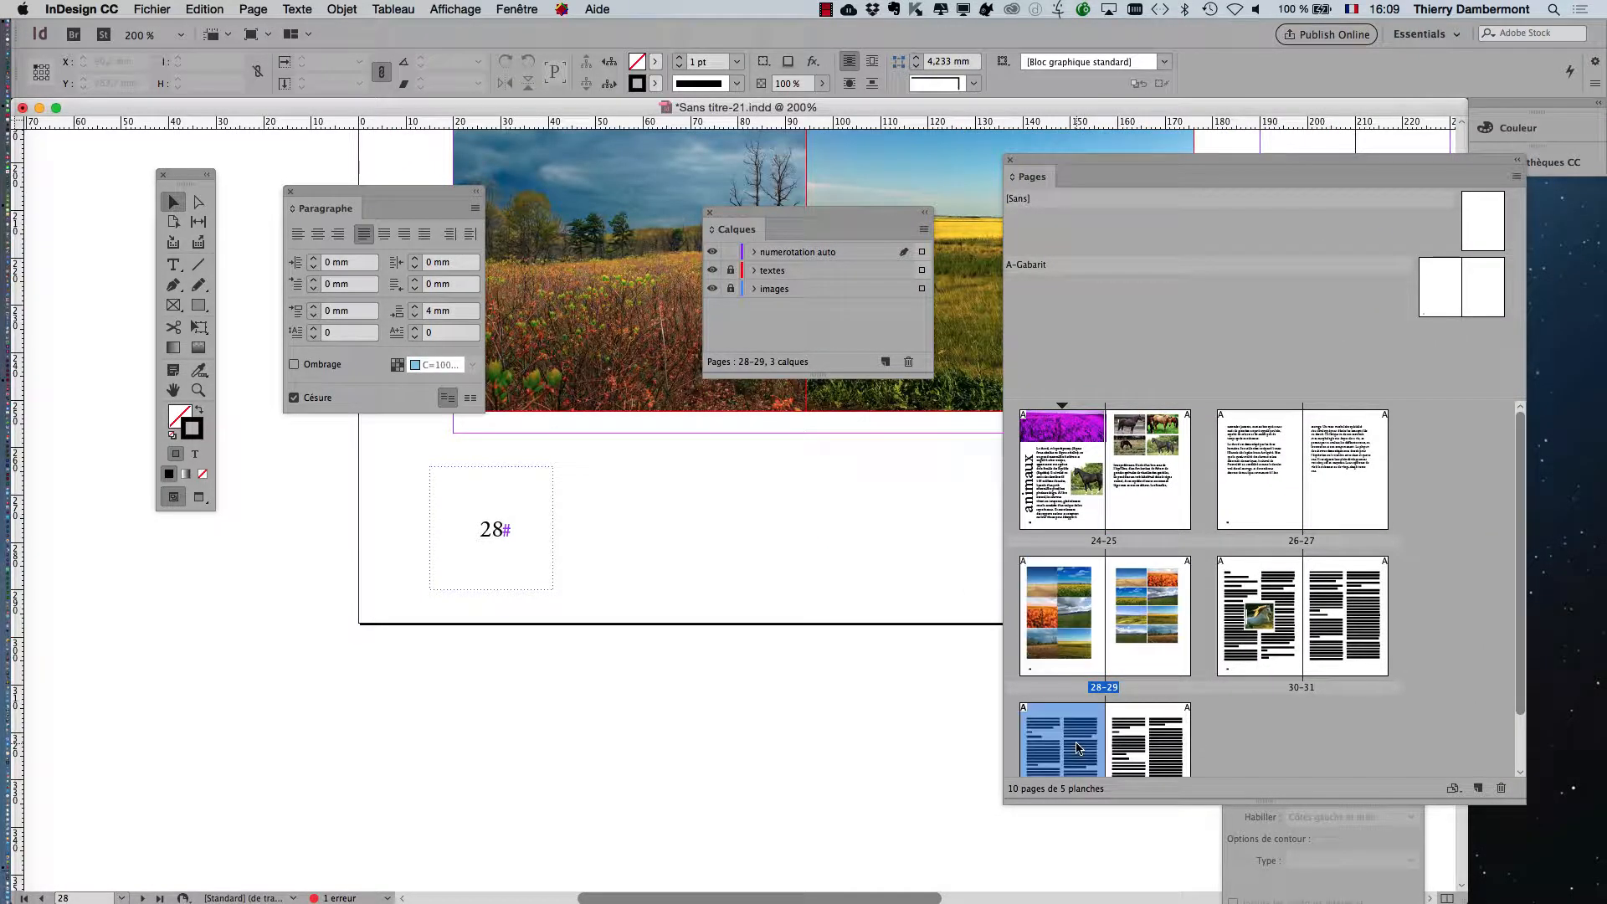
{"action": "double_click", "coordinate": [1078, 748]}
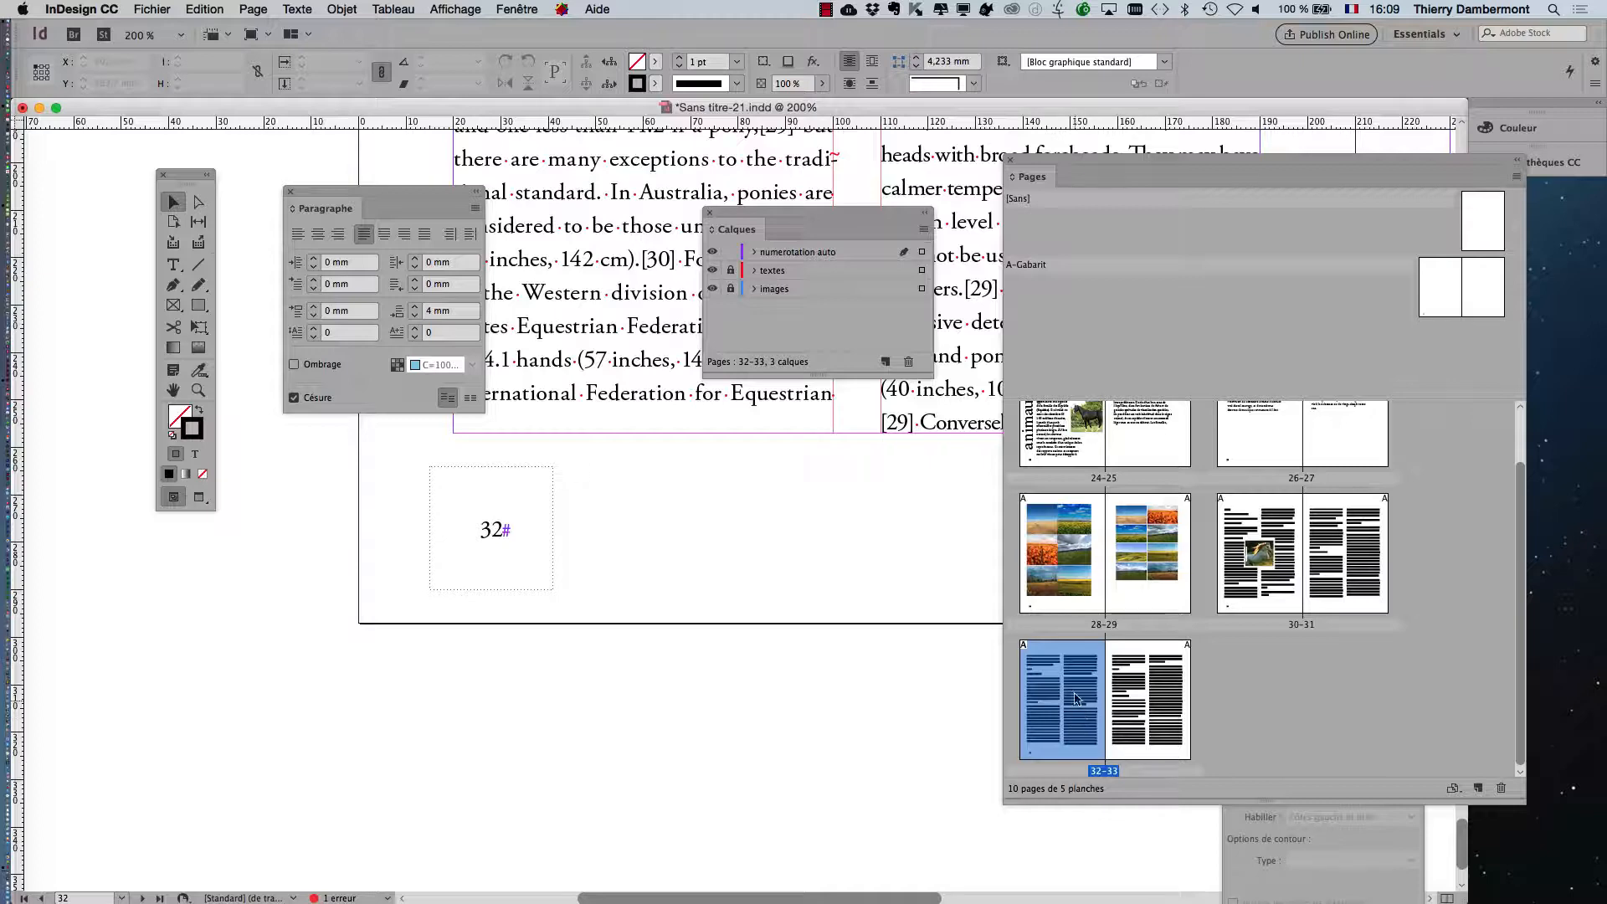
{"action": "left_click", "coordinate": [1061, 590]}
{"action": "double_click", "coordinate": [1061, 591]}
{"action": "double_click", "coordinate": [1059, 456]}
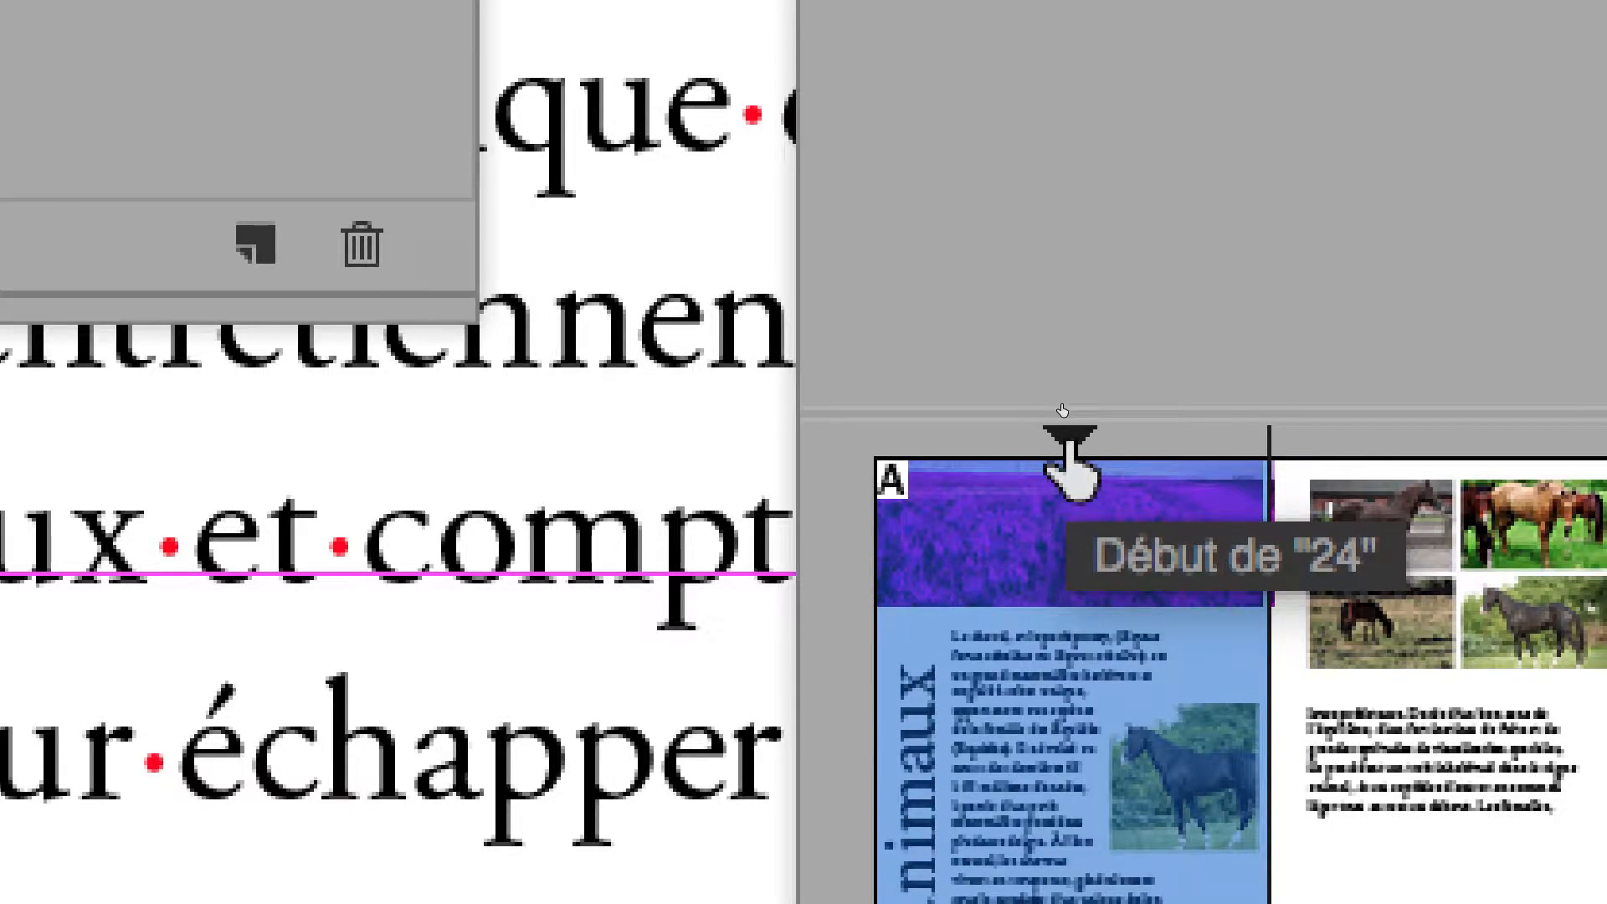
- Inspect the starting page number in the numbering and section options for page 24, and close them without changes
{"action": "double_click", "coordinate": [1064, 415]}
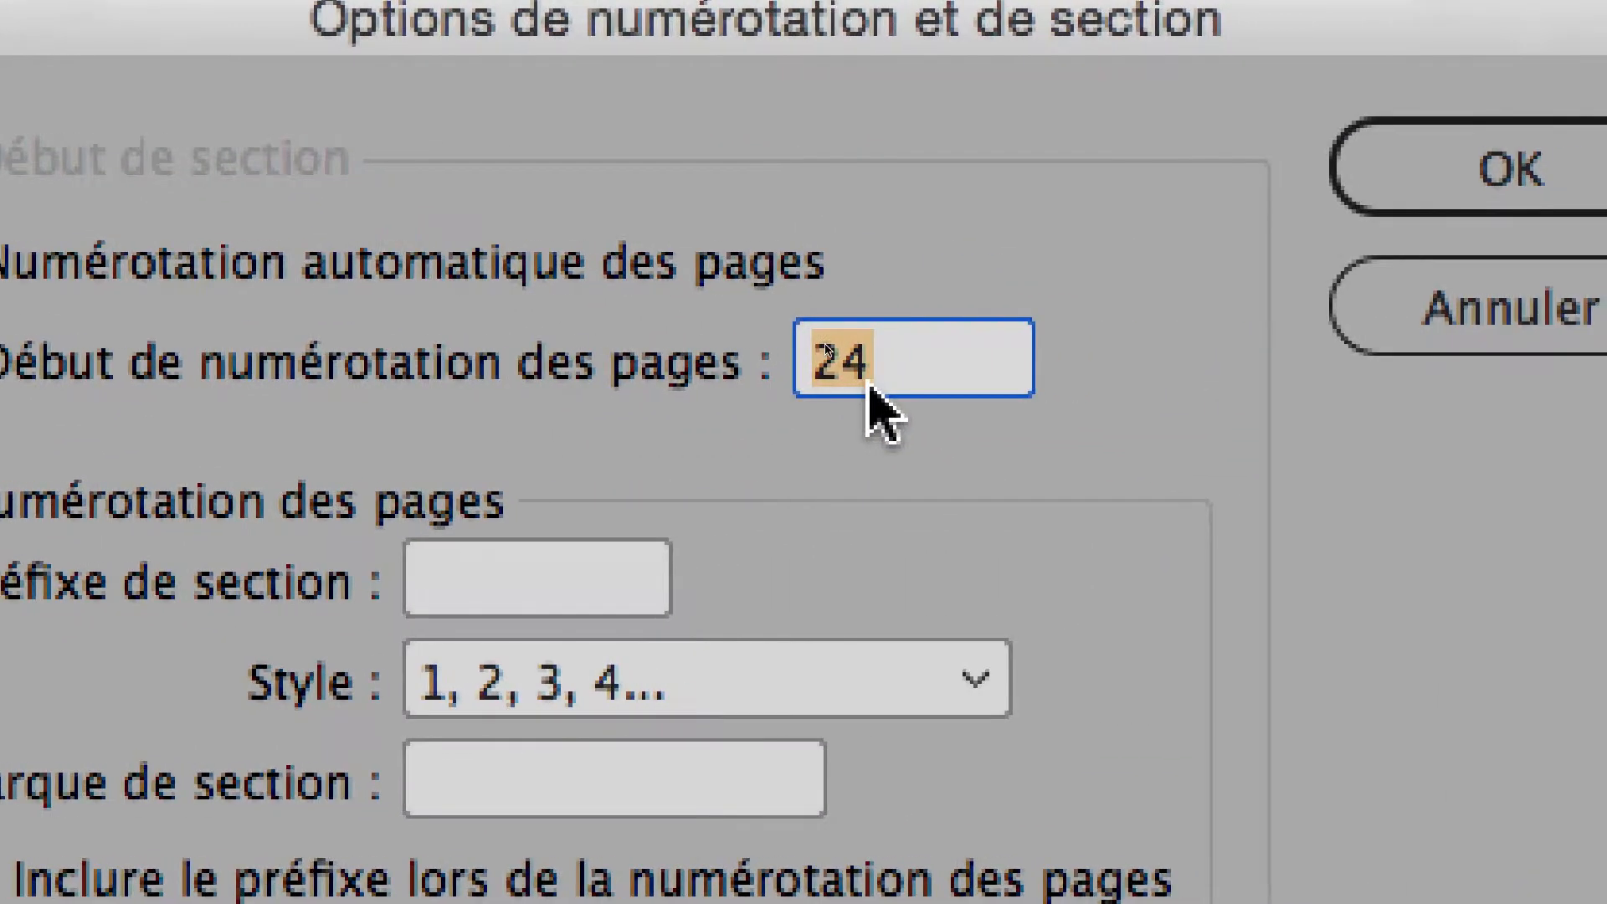
{"action": "left_click", "coordinate": [872, 362]}
{"action": "left_click_drag", "start_coordinate": [885, 365], "coordinate": [751, 396]}
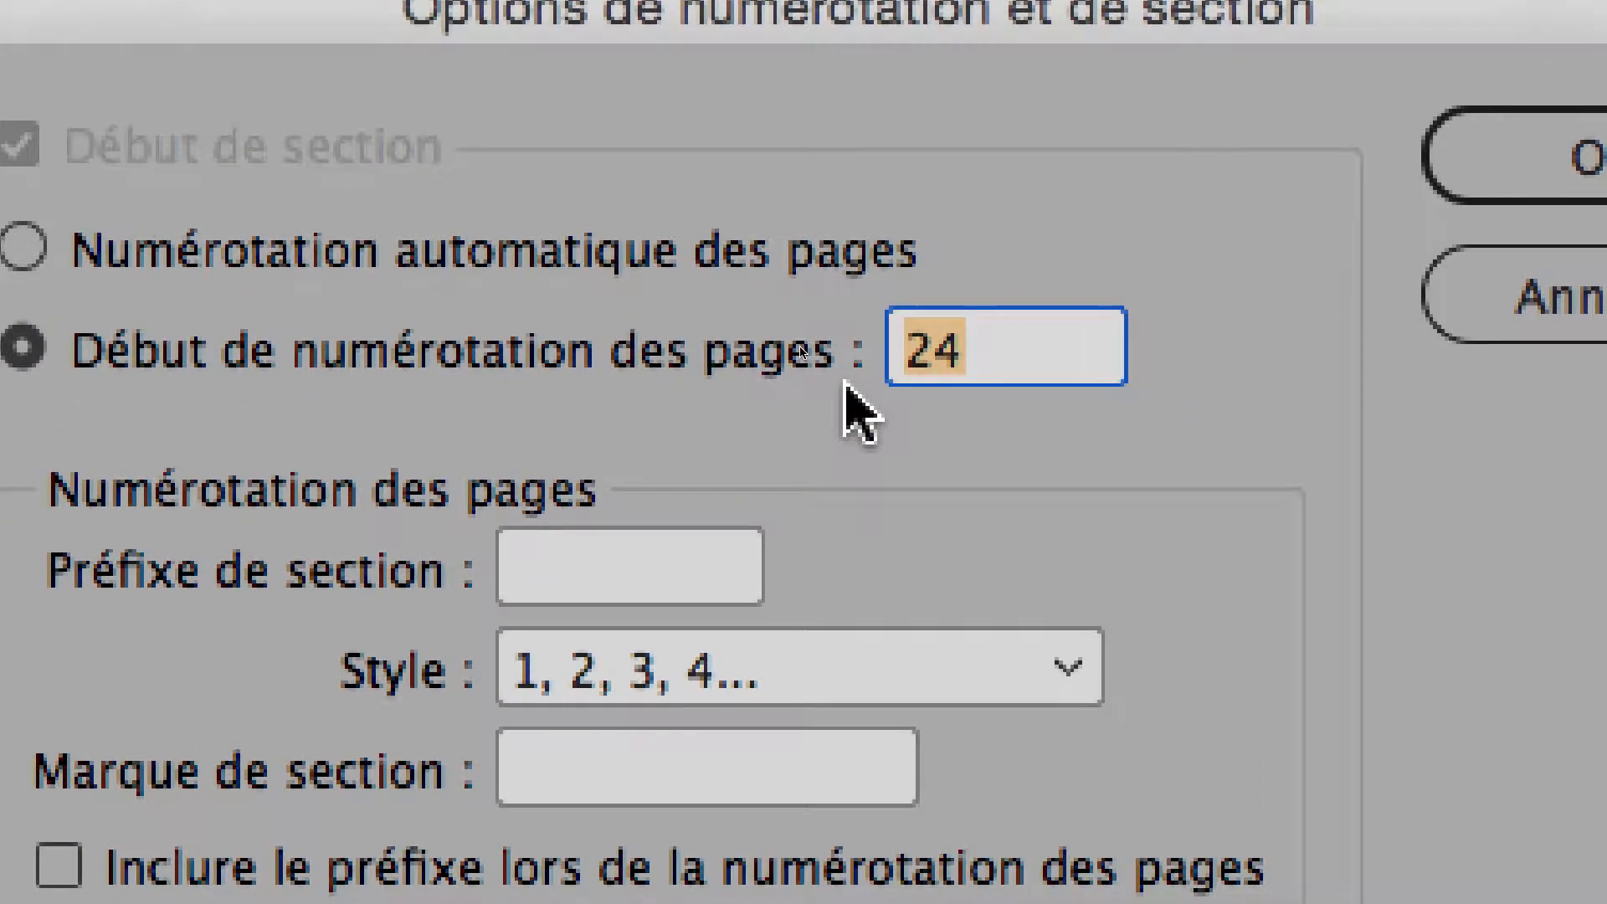
{"action": "key", "text": "alt"}
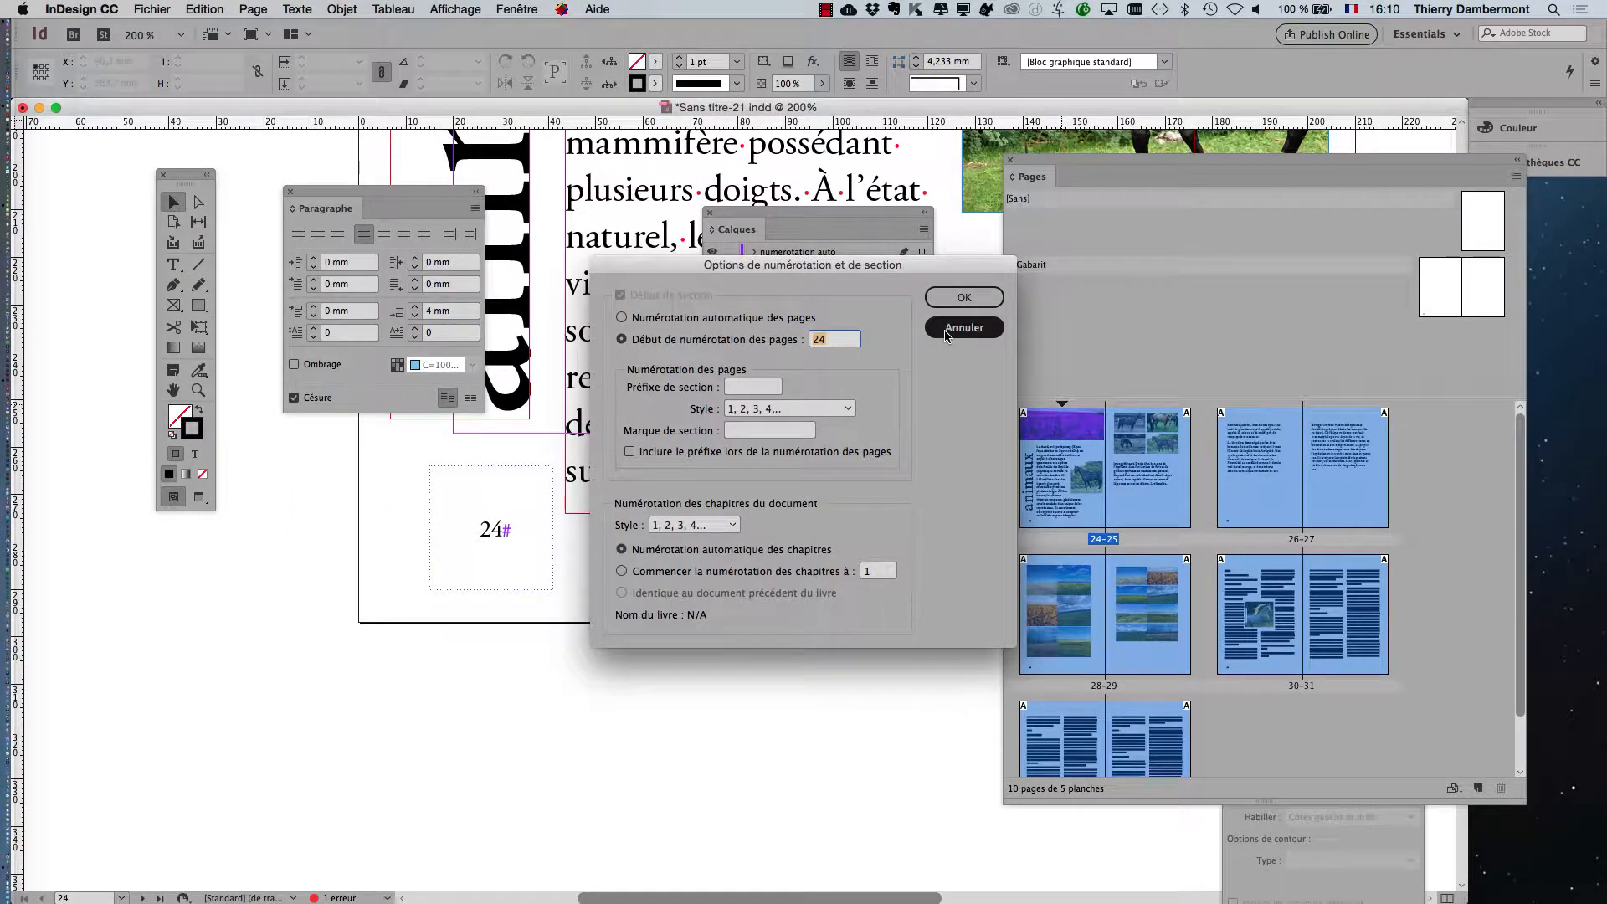
{"action": "left_click", "coordinate": [947, 335]}
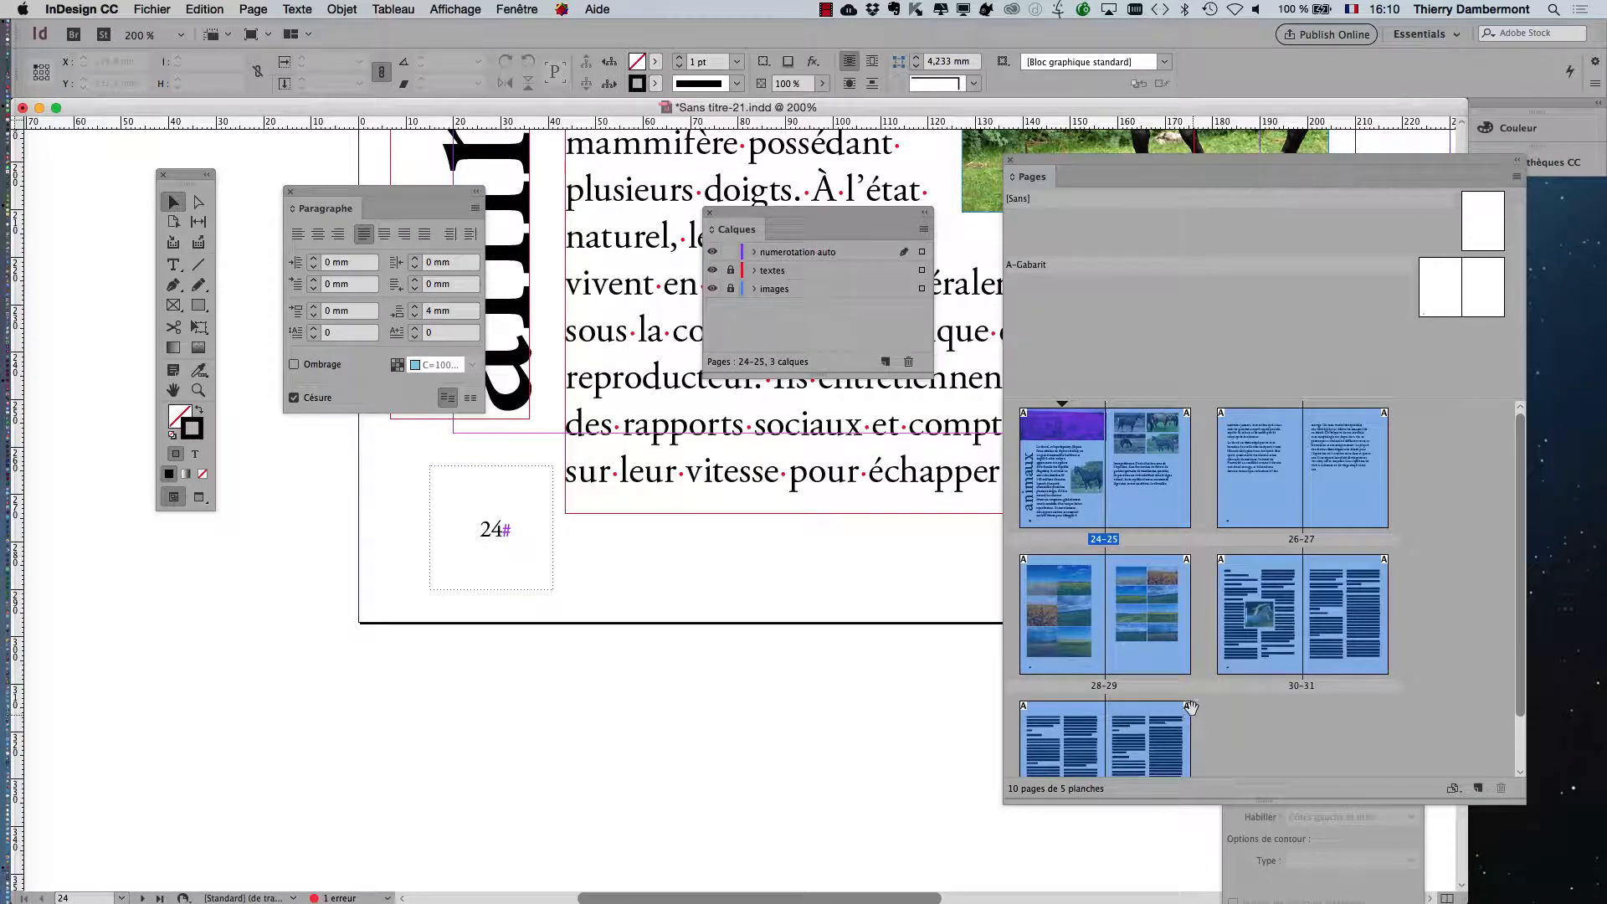
- Move the Pages panel up and enlarge it to fit every spread from 24-25 to 32-33
{"action": "scroll", "coordinate": [1196, 708], "scroll_direction": "down", "scroll_amount": 1}
{"action": "scroll", "coordinate": [1196, 708], "scroll_direction": "down", "scroll_amount": 1}
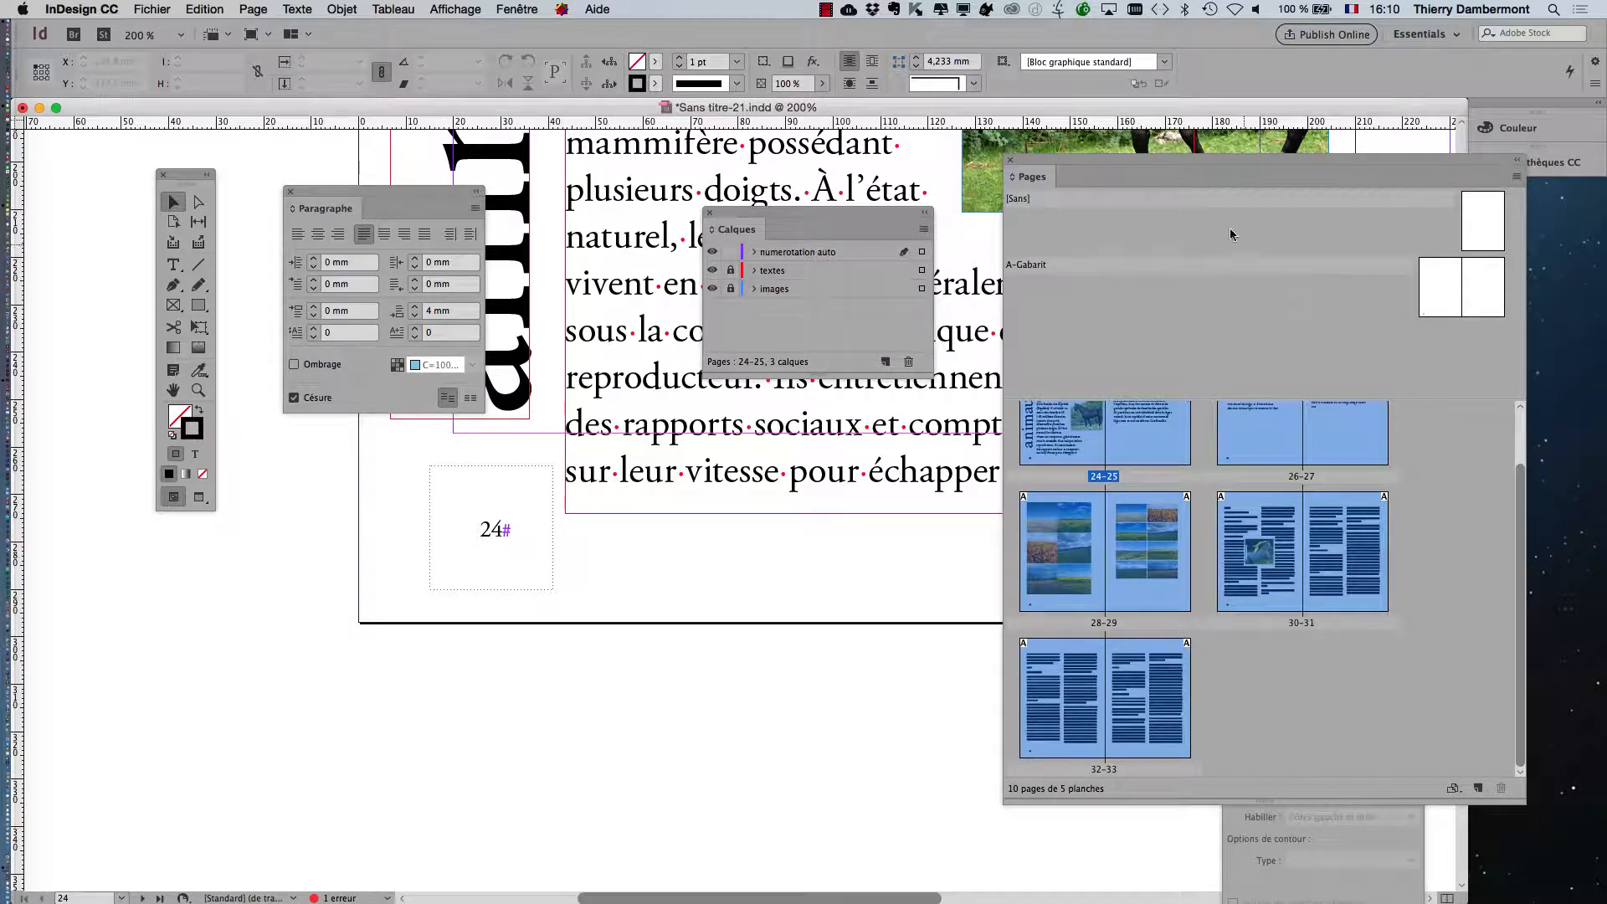
{"action": "left_click_drag", "start_coordinate": [1239, 163], "coordinate": [1251, 122]}
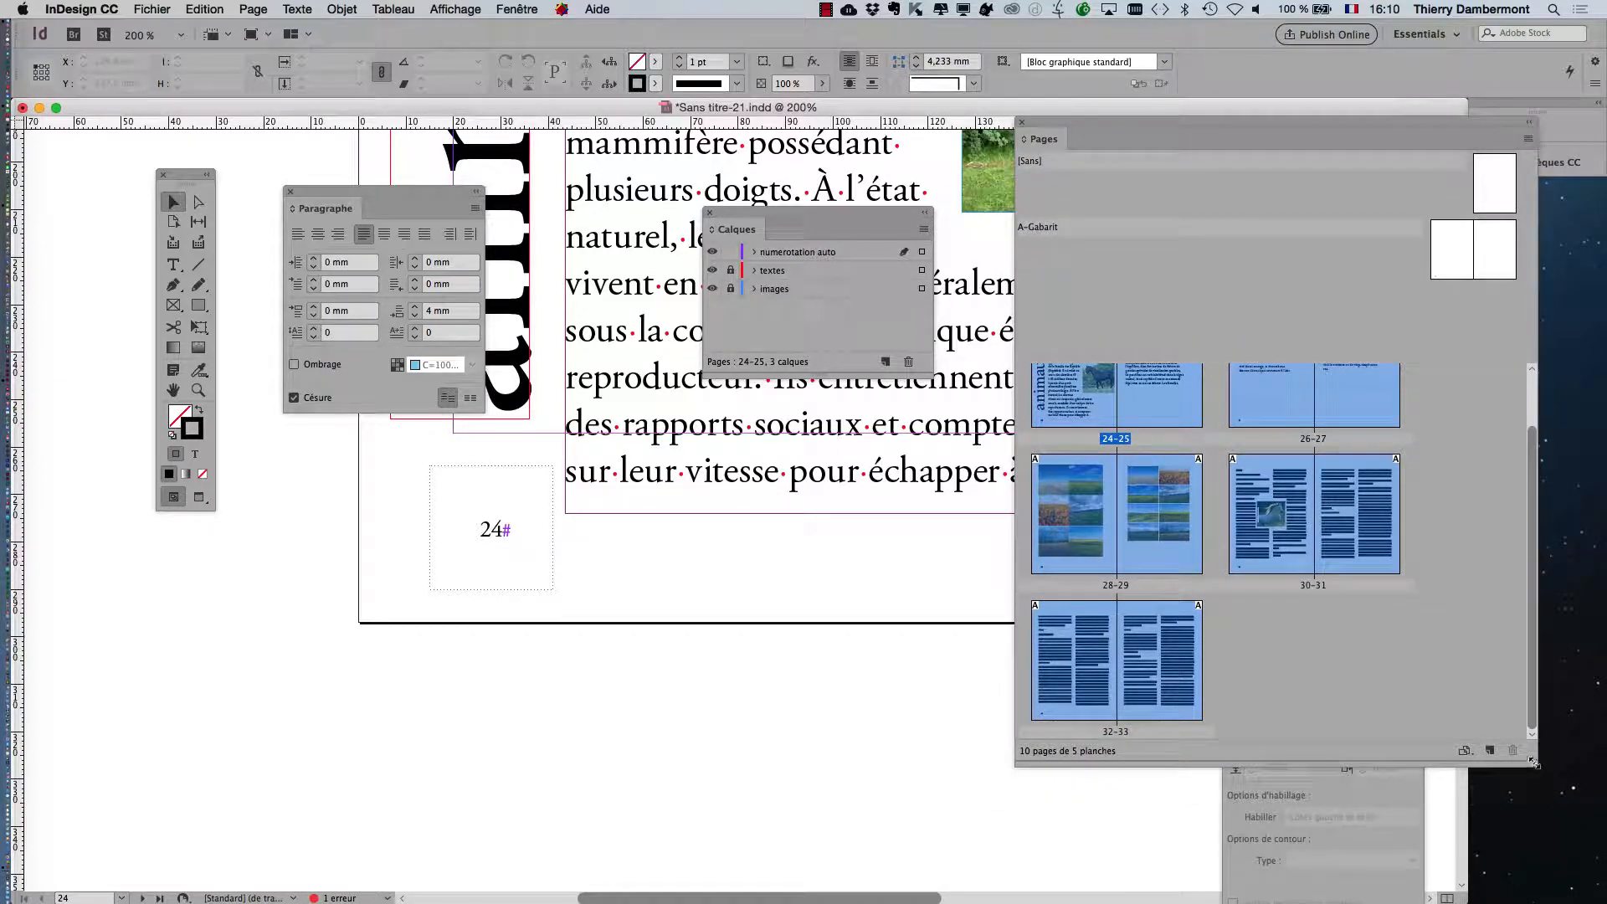
{"action": "left_click_drag", "start_coordinate": [1537, 774], "coordinate": [1544, 891]}
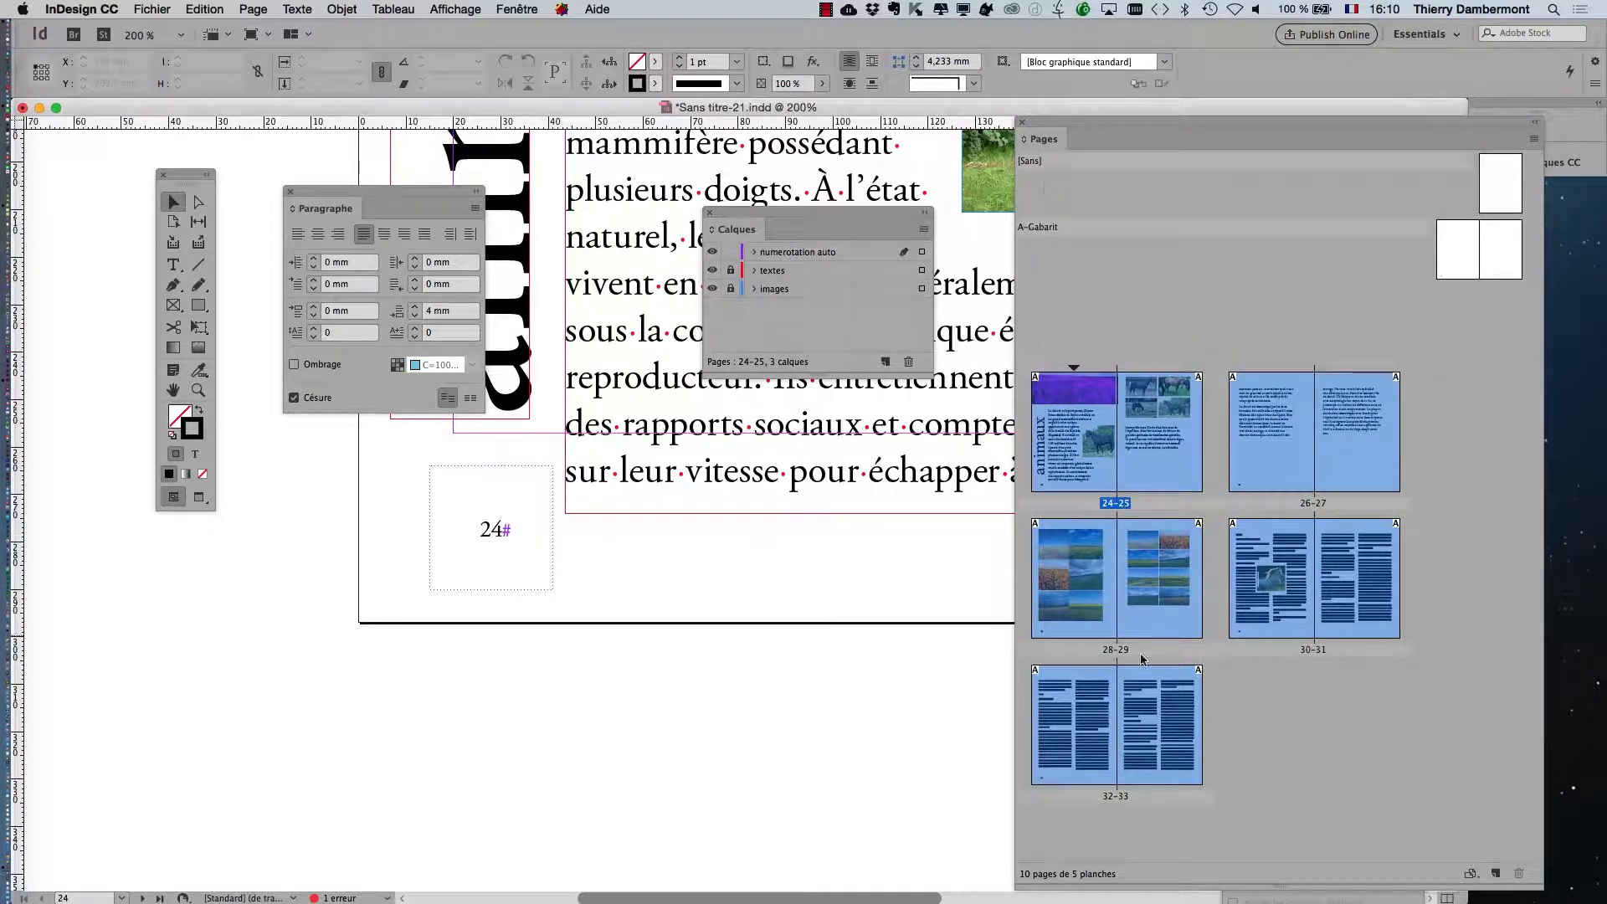
- Inspect spread 32-33 at 75% zoom for page numbers on both pages, with the Pages panel moved aside
{"action": "double_click", "coordinate": [1148, 717]}
{"action": "left_click", "coordinate": [1253, 571]}
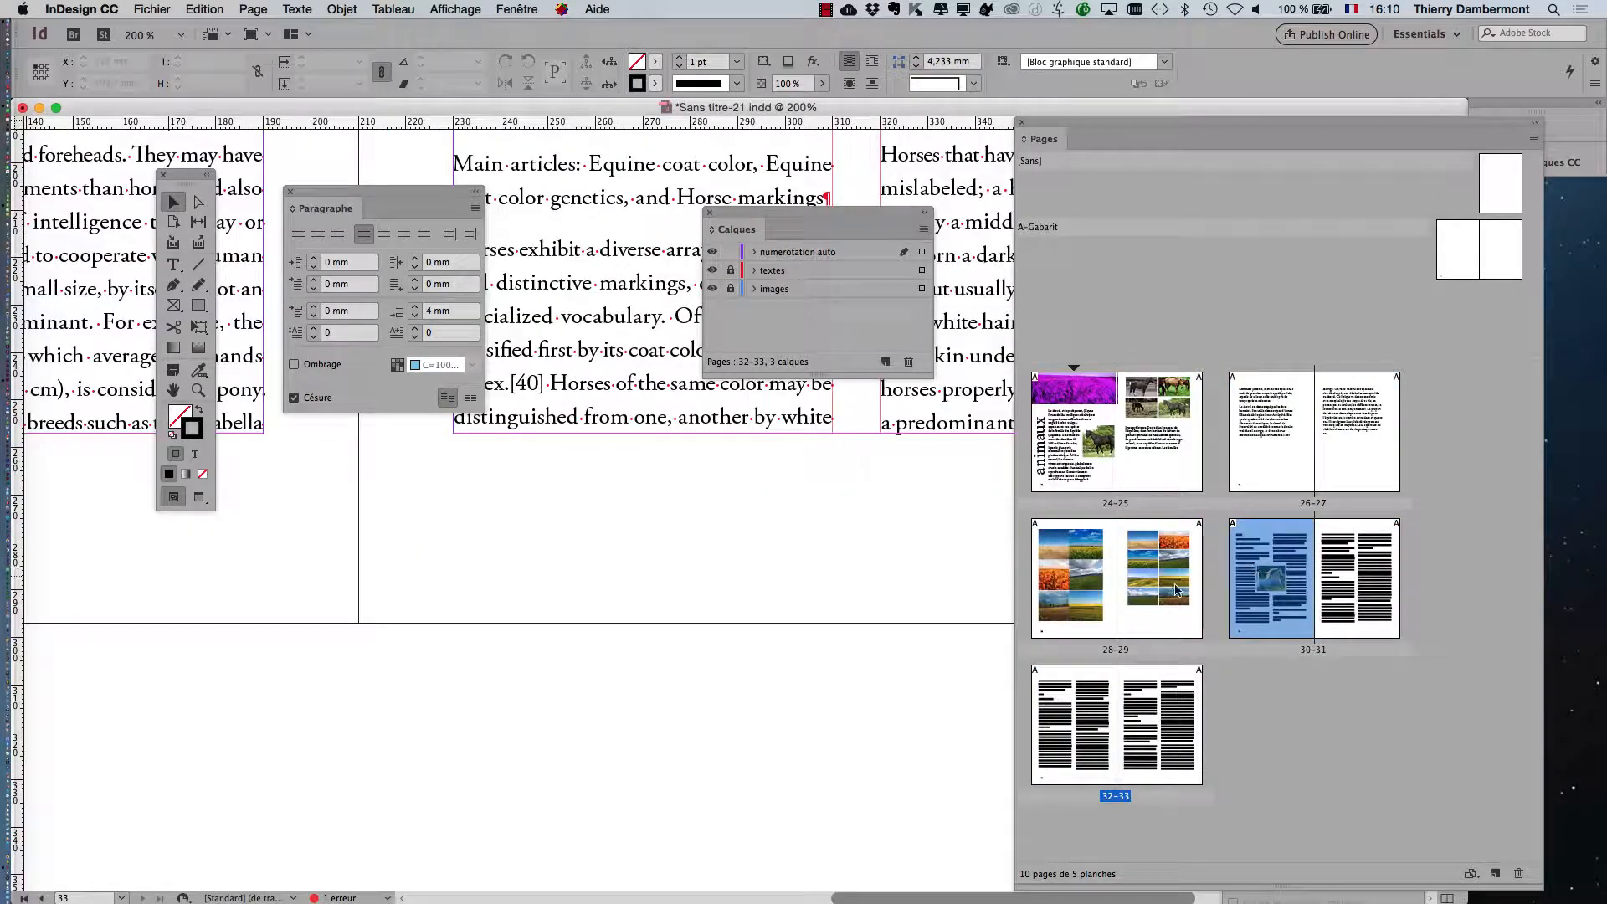
{"action": "key", "text": "super+minus"}
{"action": "key", "text": "super+minus"}
{"action": "key", "text": "super+minus"}
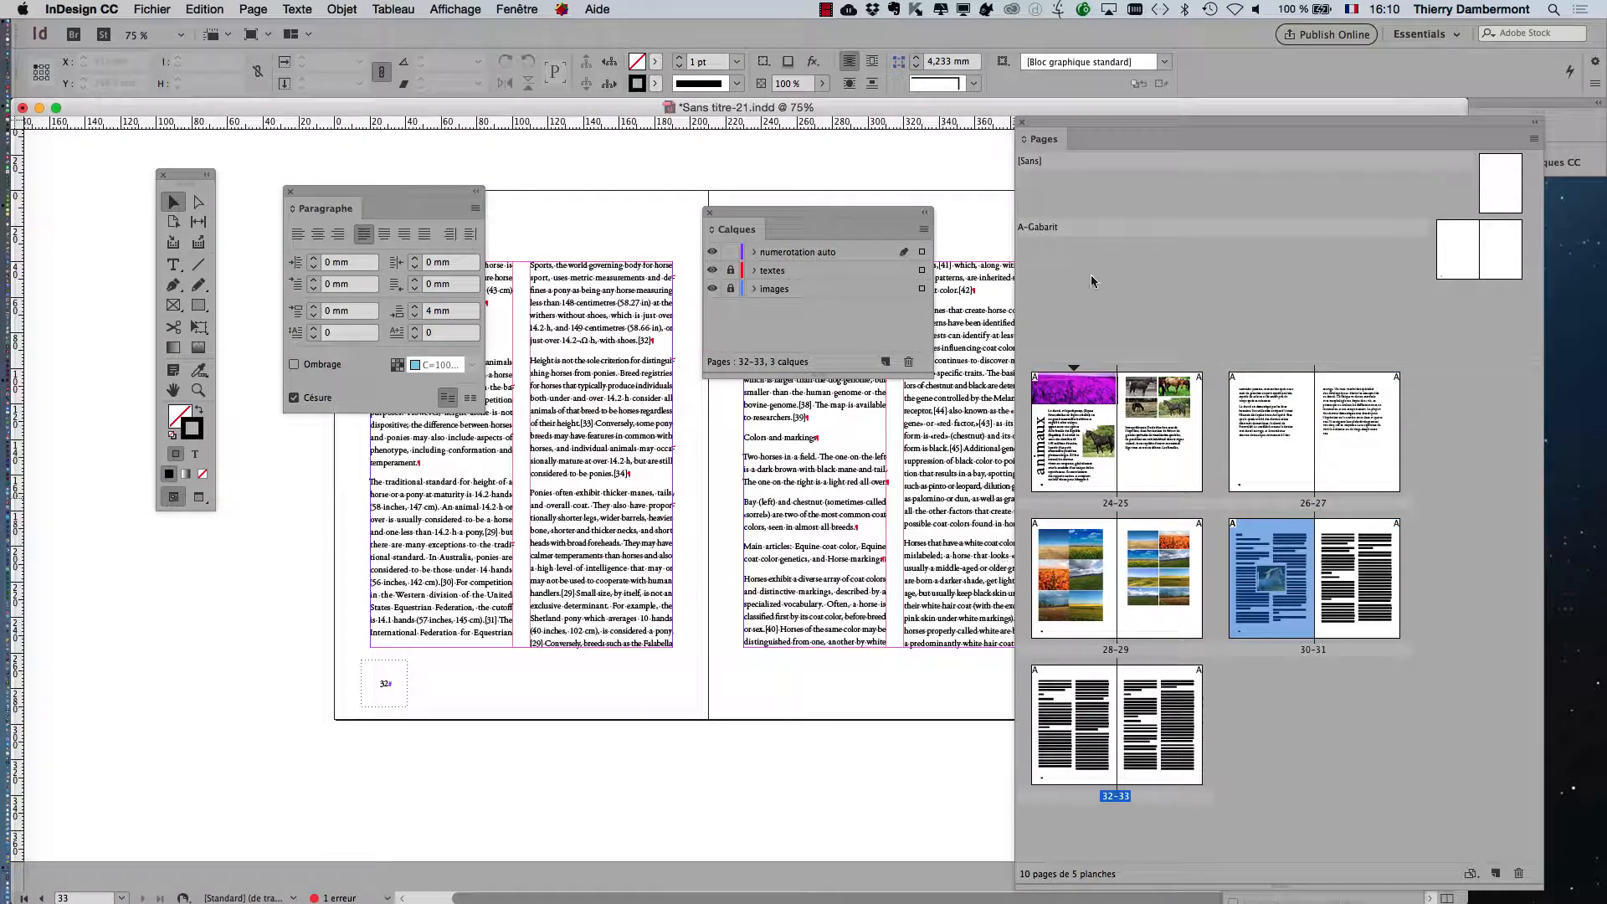
{"action": "left_click_drag", "start_coordinate": [1058, 122], "coordinate": [1184, 108]}
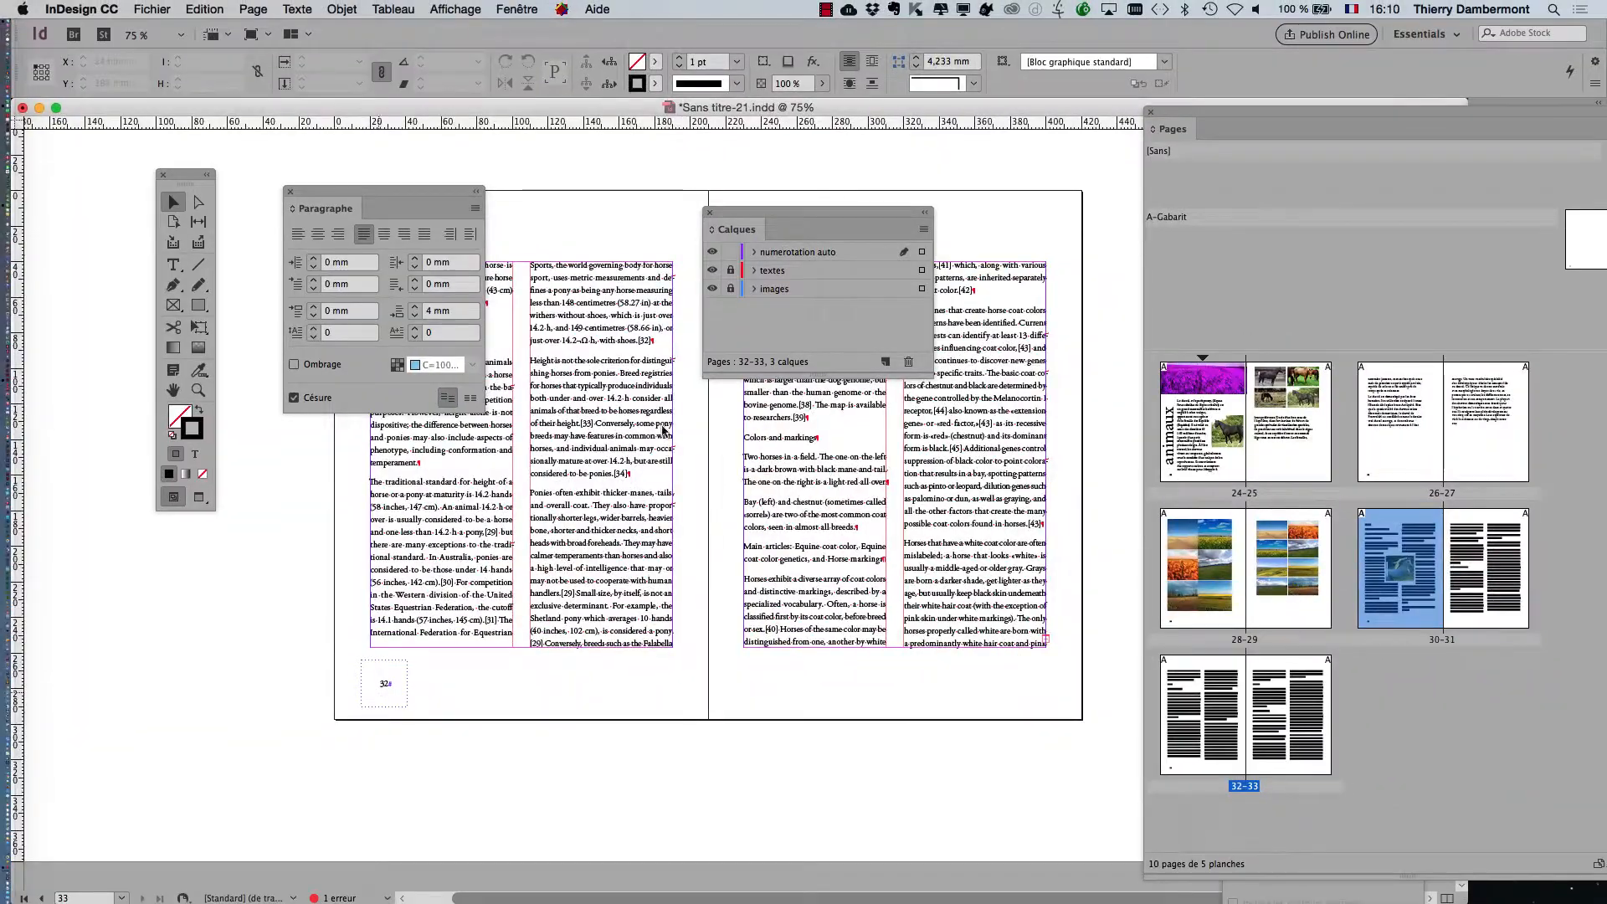
{"action": "left_click_drag", "start_coordinate": [1189, 108], "coordinate": [980, 108]}
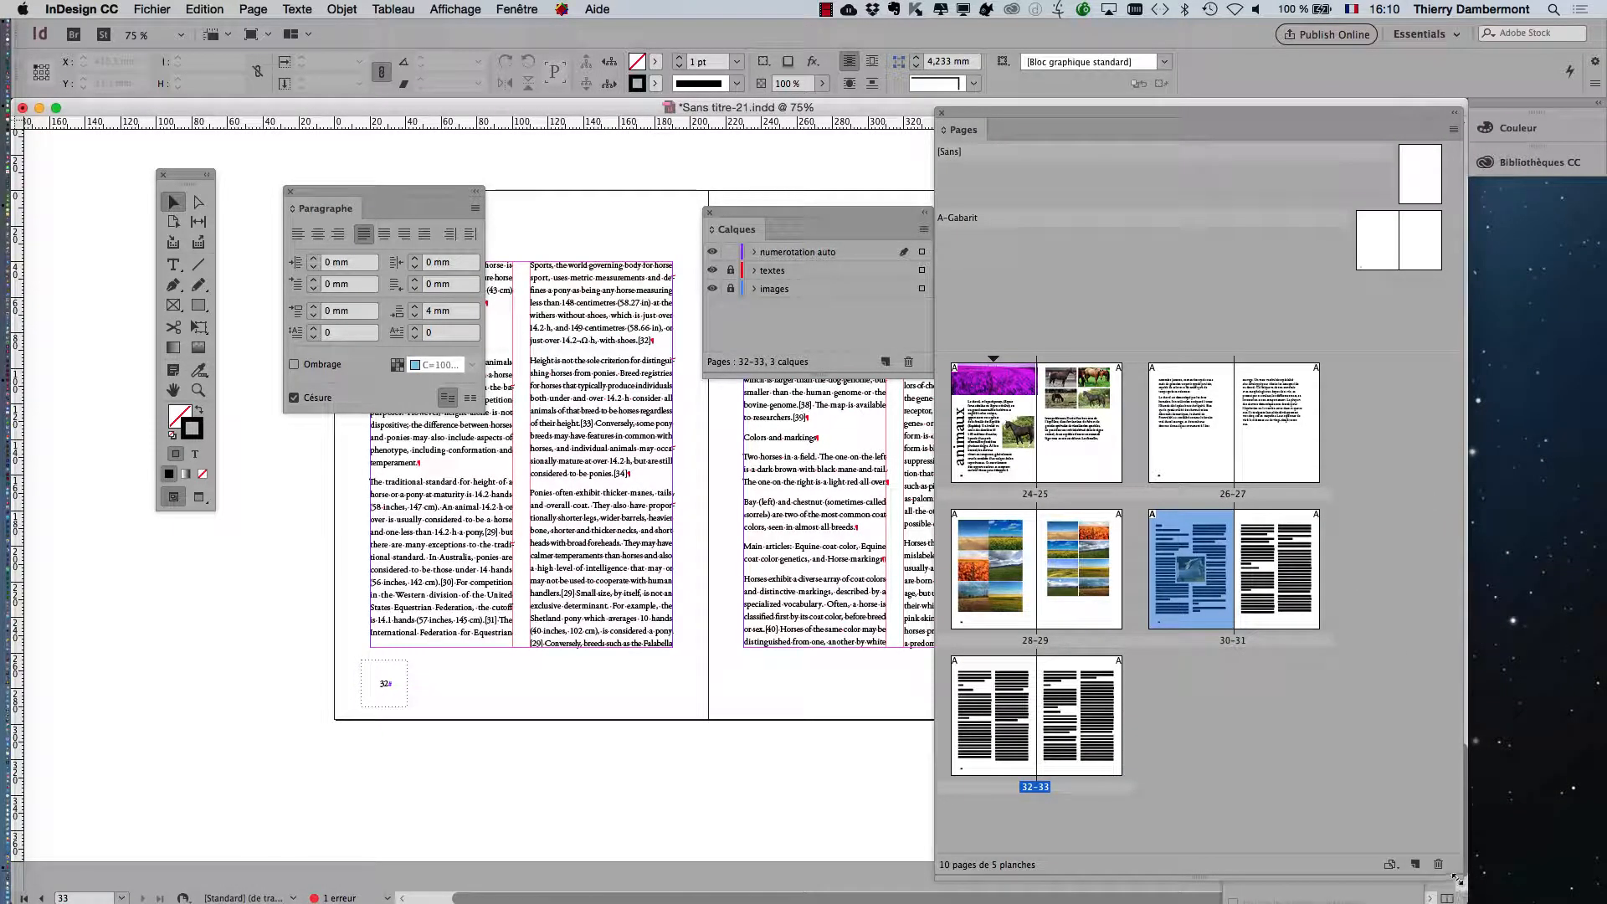
{"action": "mouse_move", "coordinate": [1461, 896]}
{"action": "left_mouse_down"}
{"action": "mouse_move", "coordinate": [1444, 666]}
{"action": "mouse_move", "coordinate": [1442, 875]}
{"action": "left_mouse_up"}
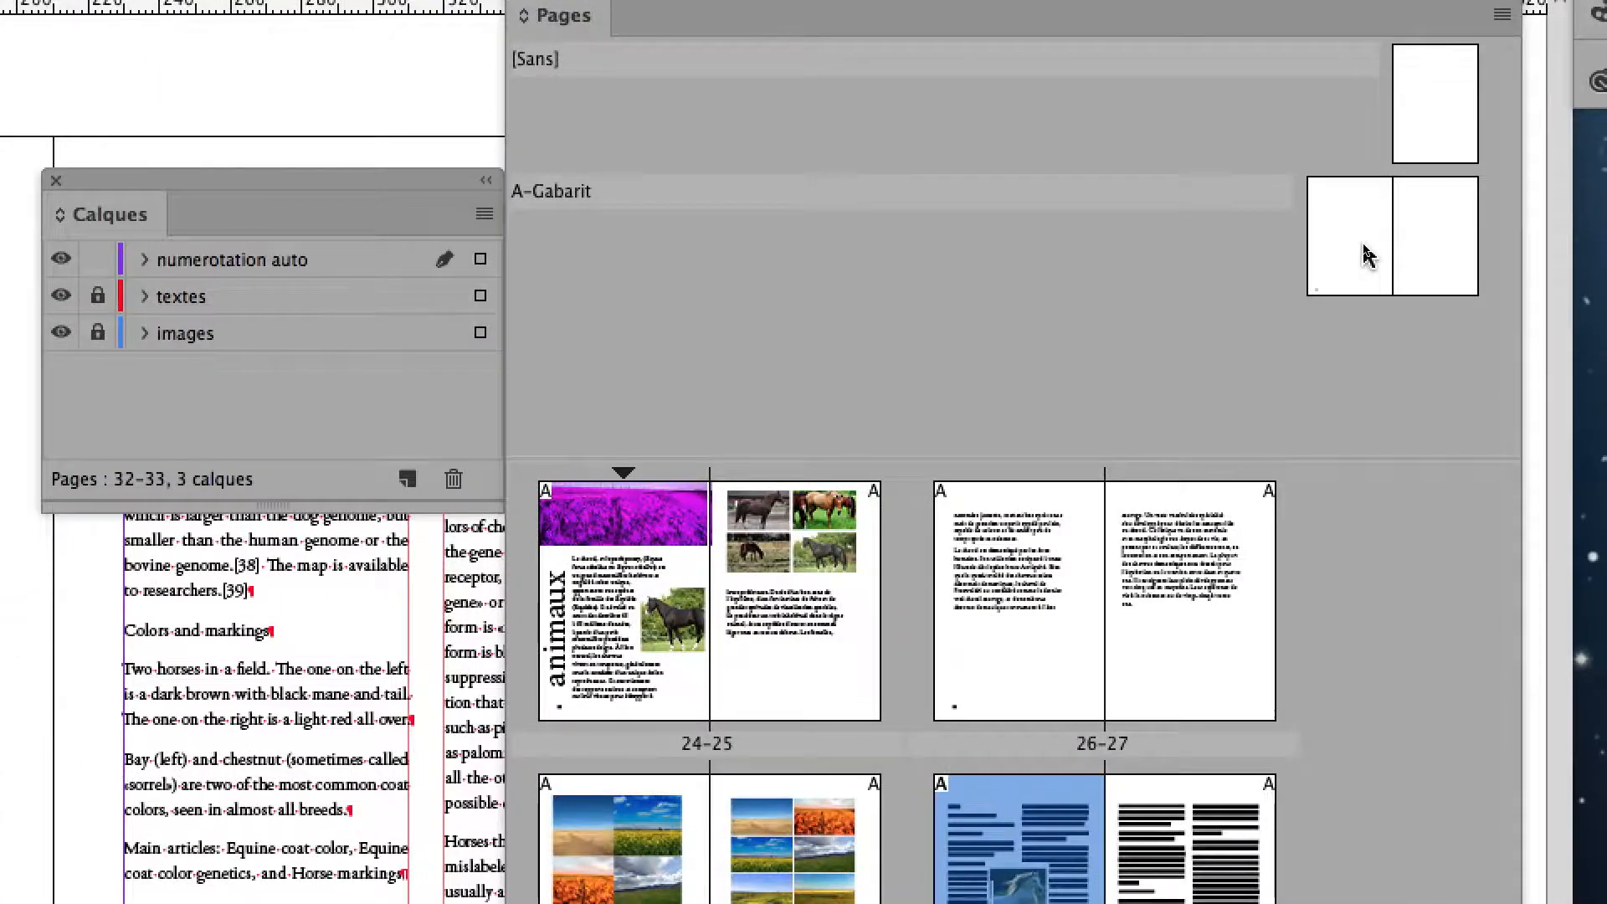
- Select the page number text frame on the left page of the A-Gabarit master and show the Character settings beside it
{"action": "left_click", "coordinate": [1366, 248]}
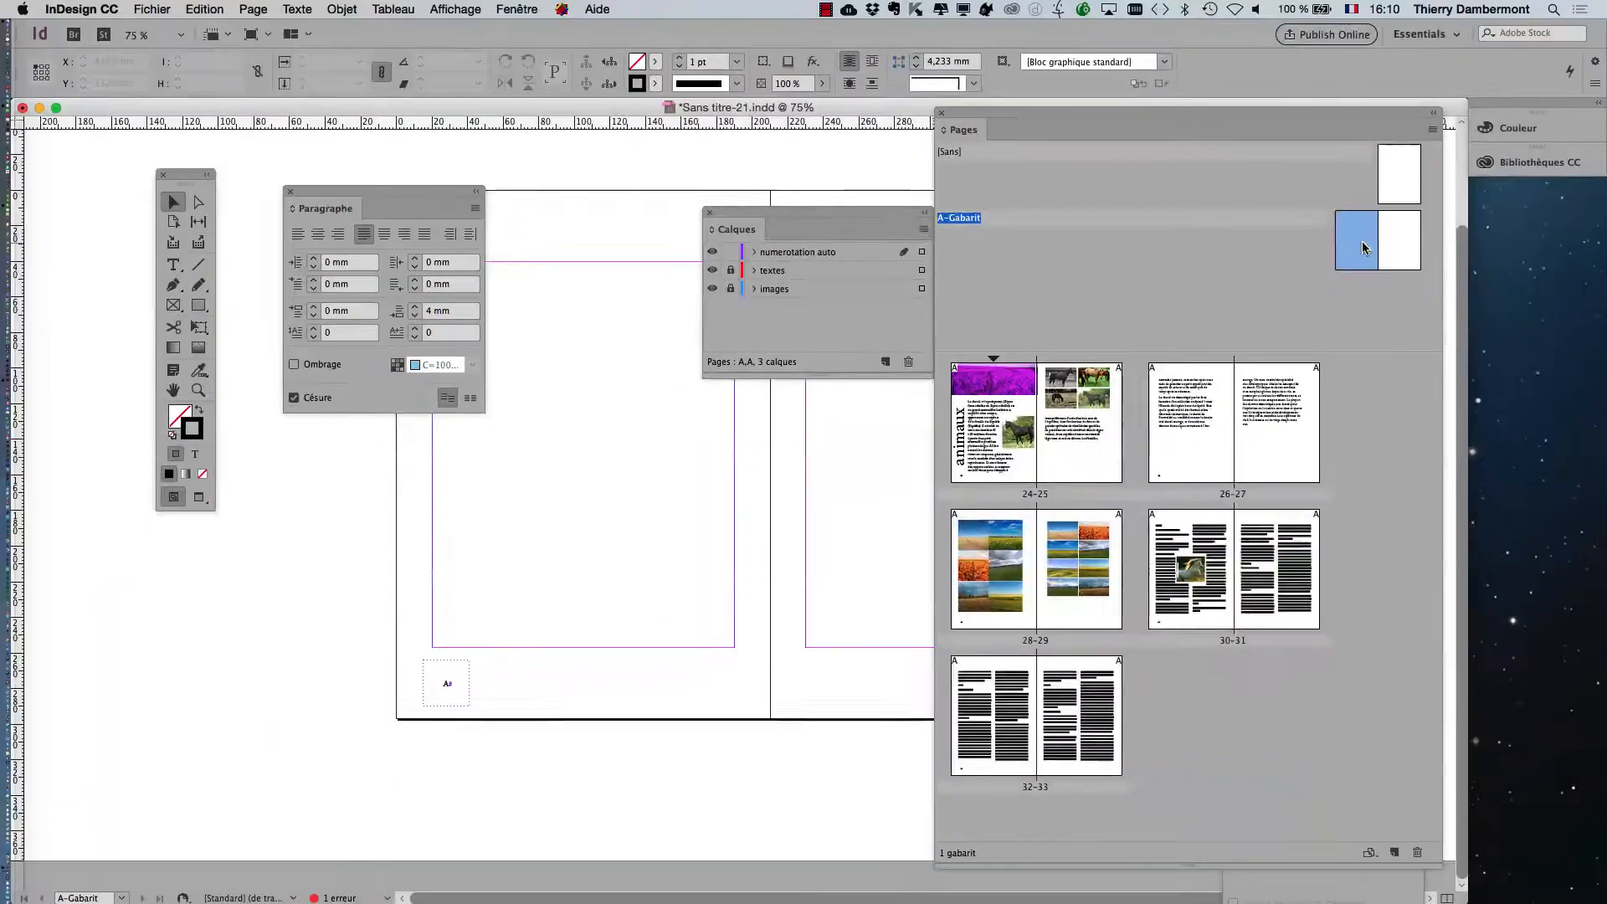
{"action": "key", "text": "super+2"}
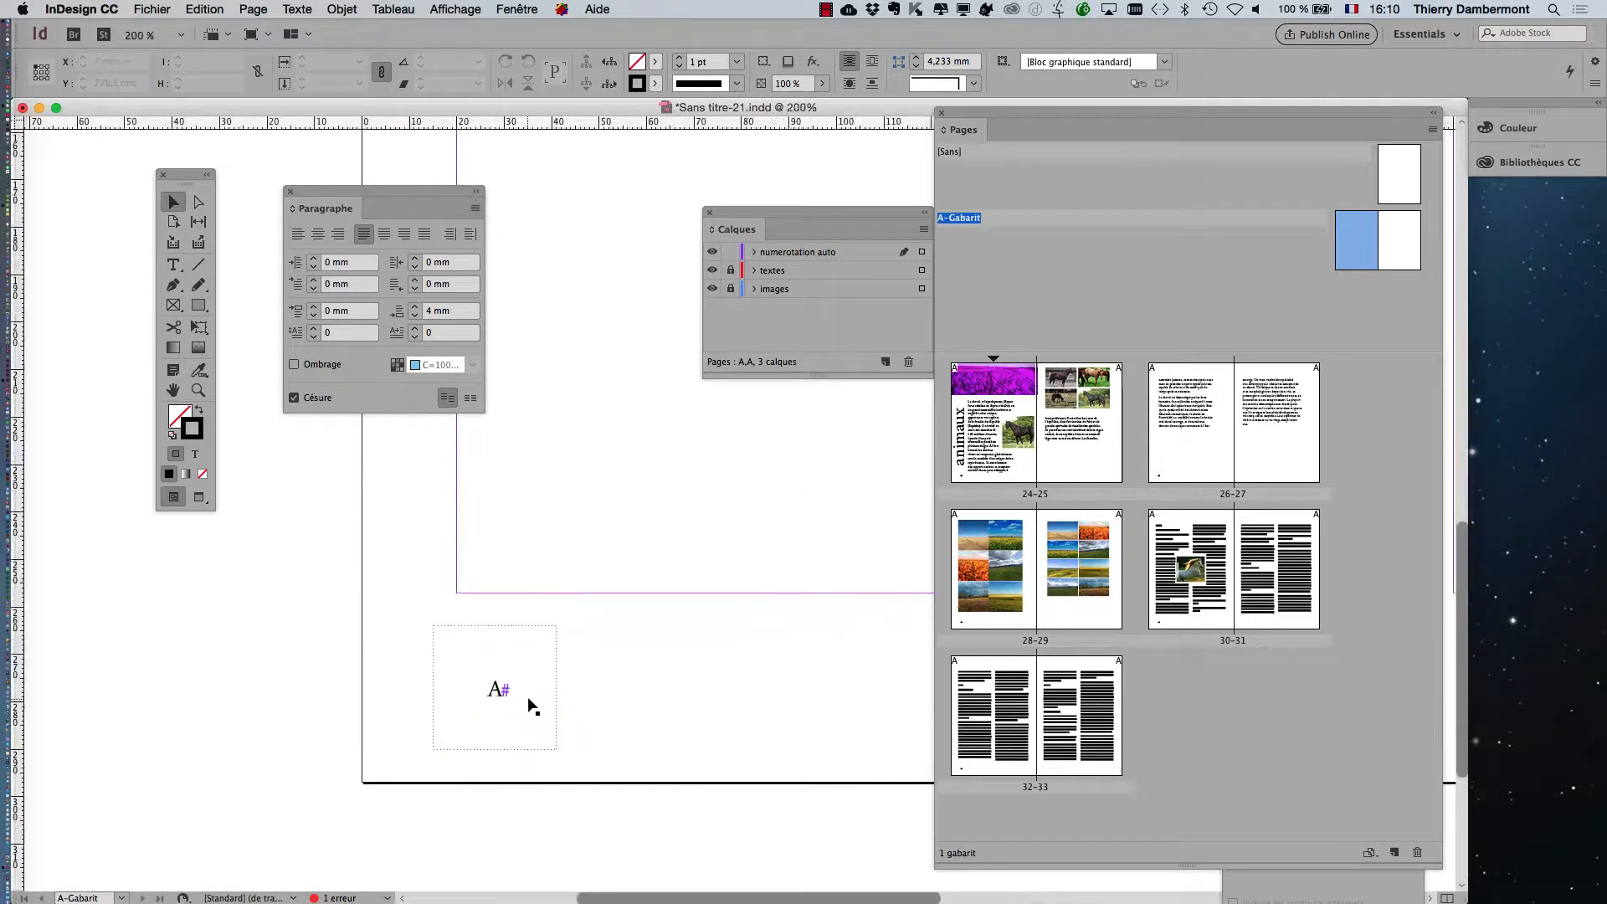
{"action": "left_click", "coordinate": [517, 686]}
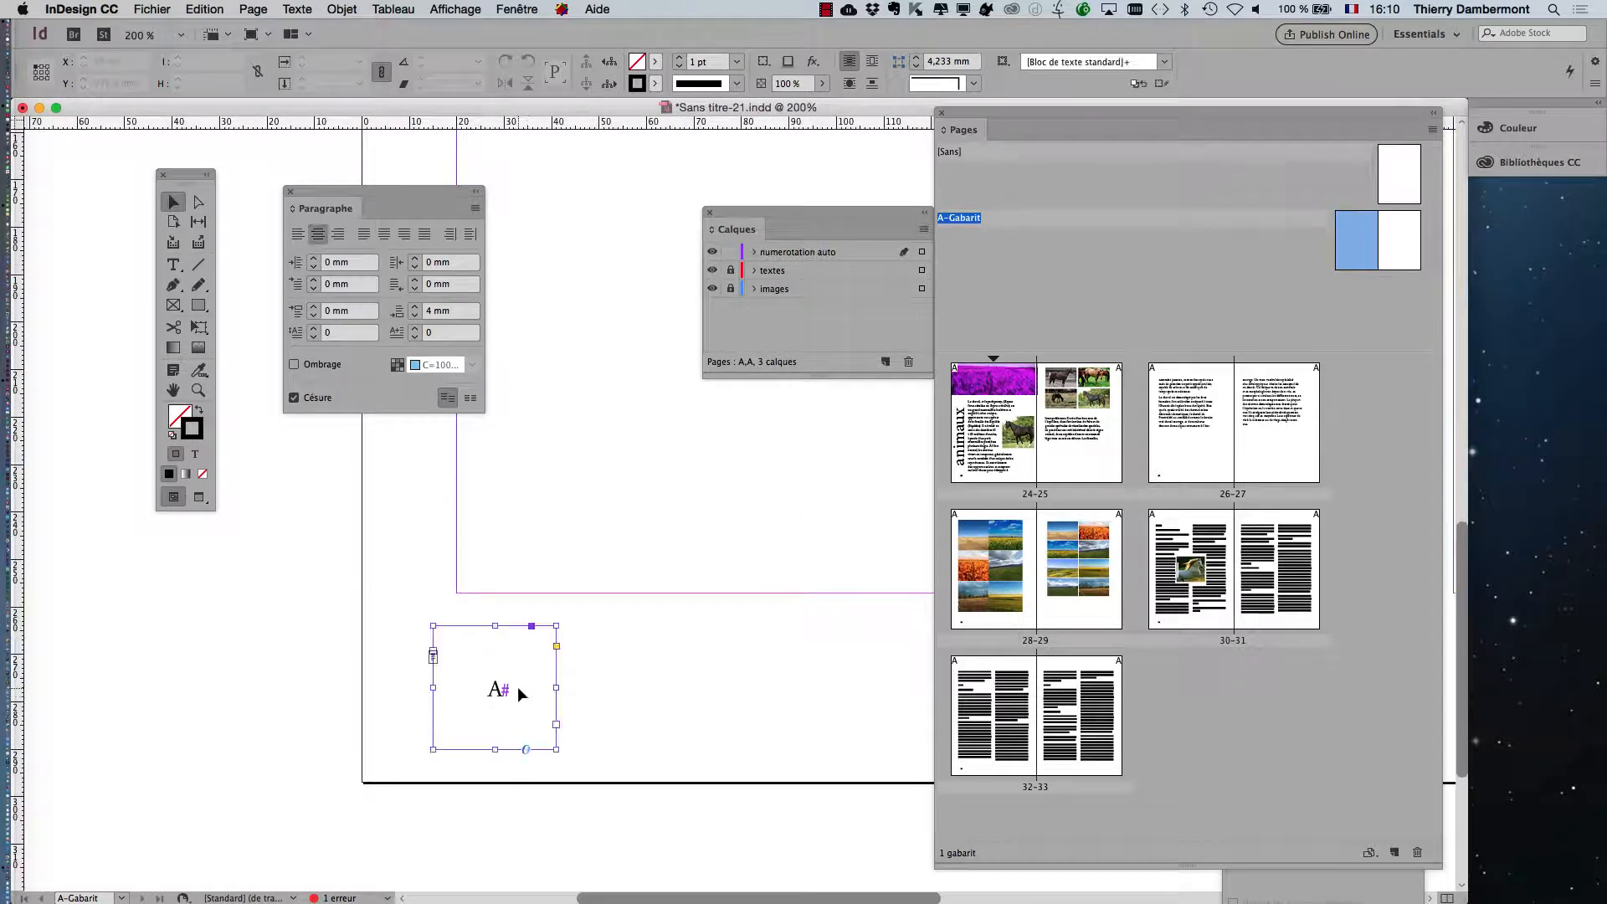
{"action": "left_click", "coordinate": [295, 9]}
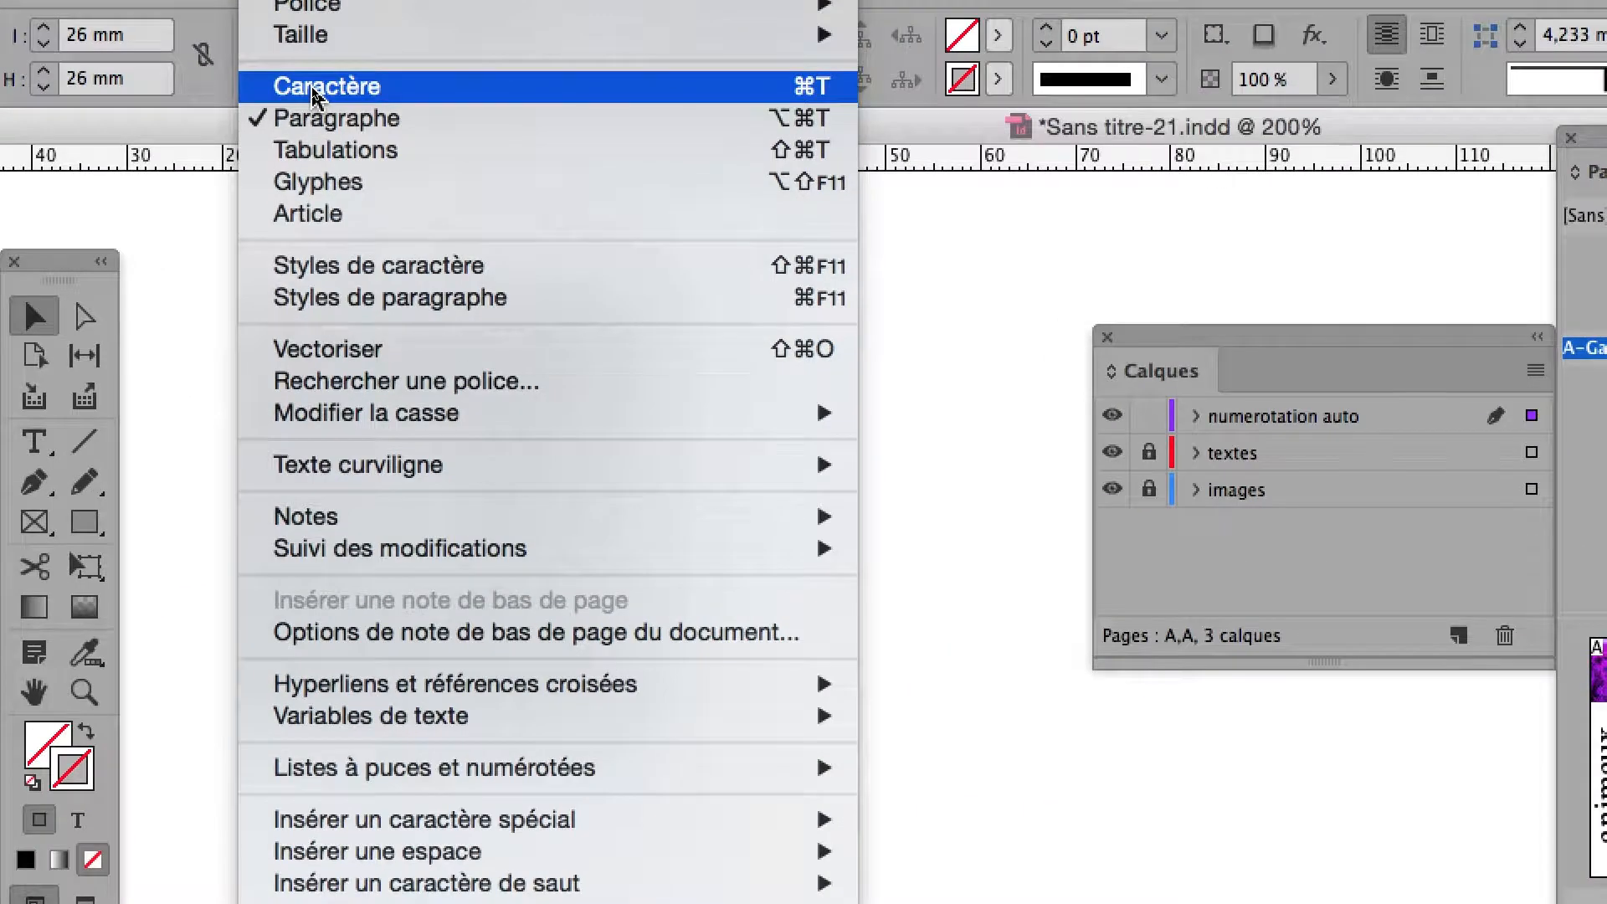
{"action": "left_click", "coordinate": [314, 94]}
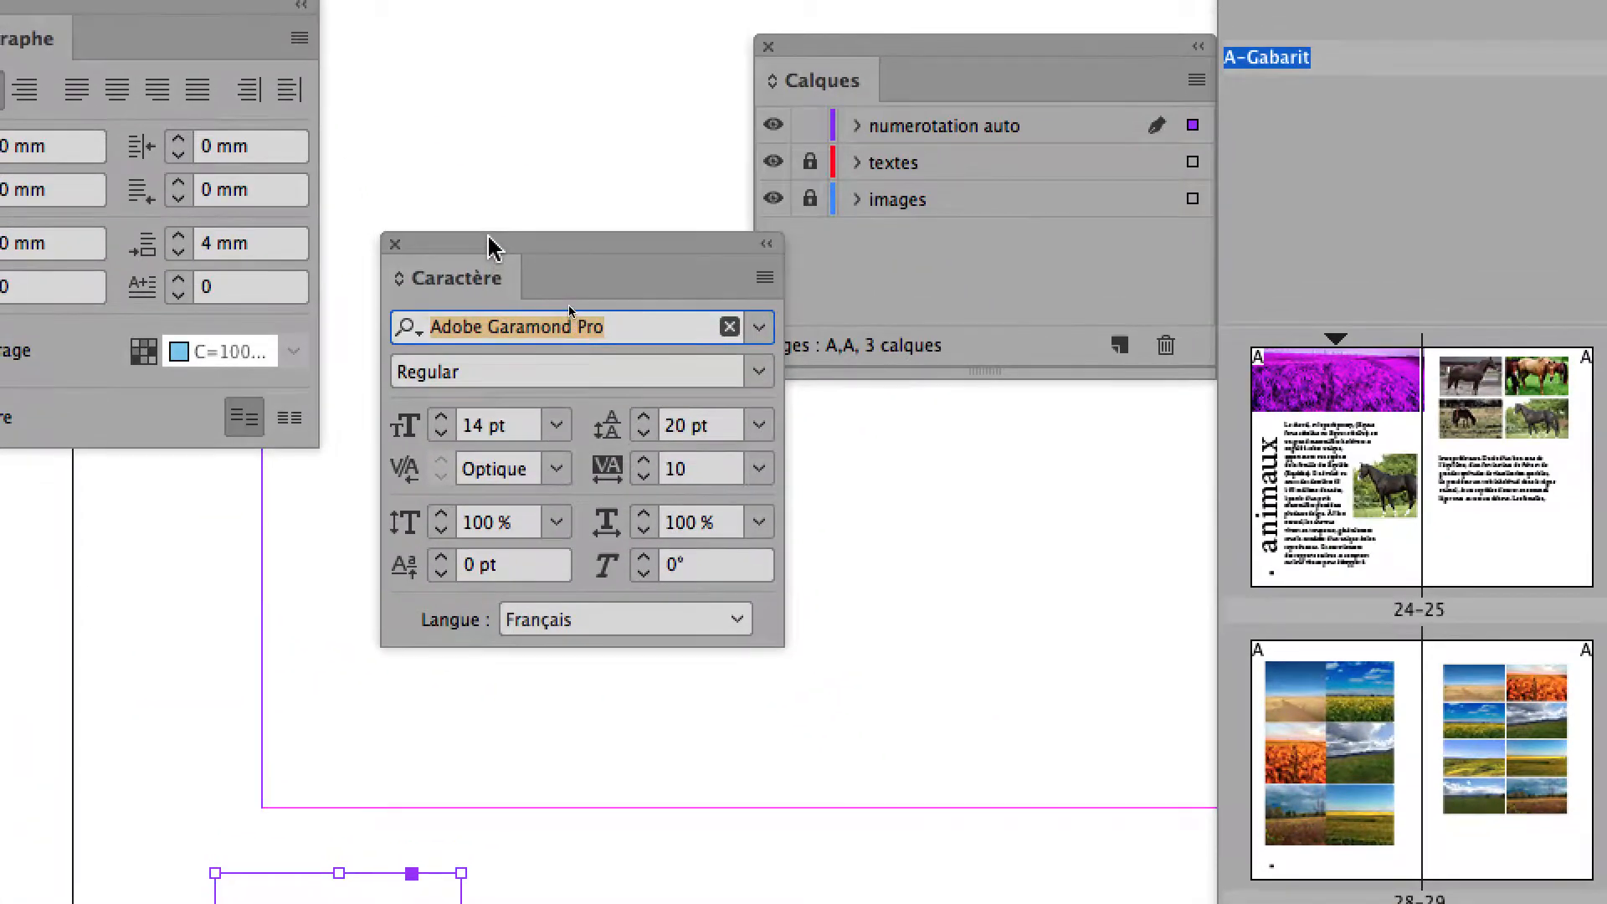
{"action": "left_click_drag", "start_coordinate": [493, 255], "coordinate": [682, 662]}
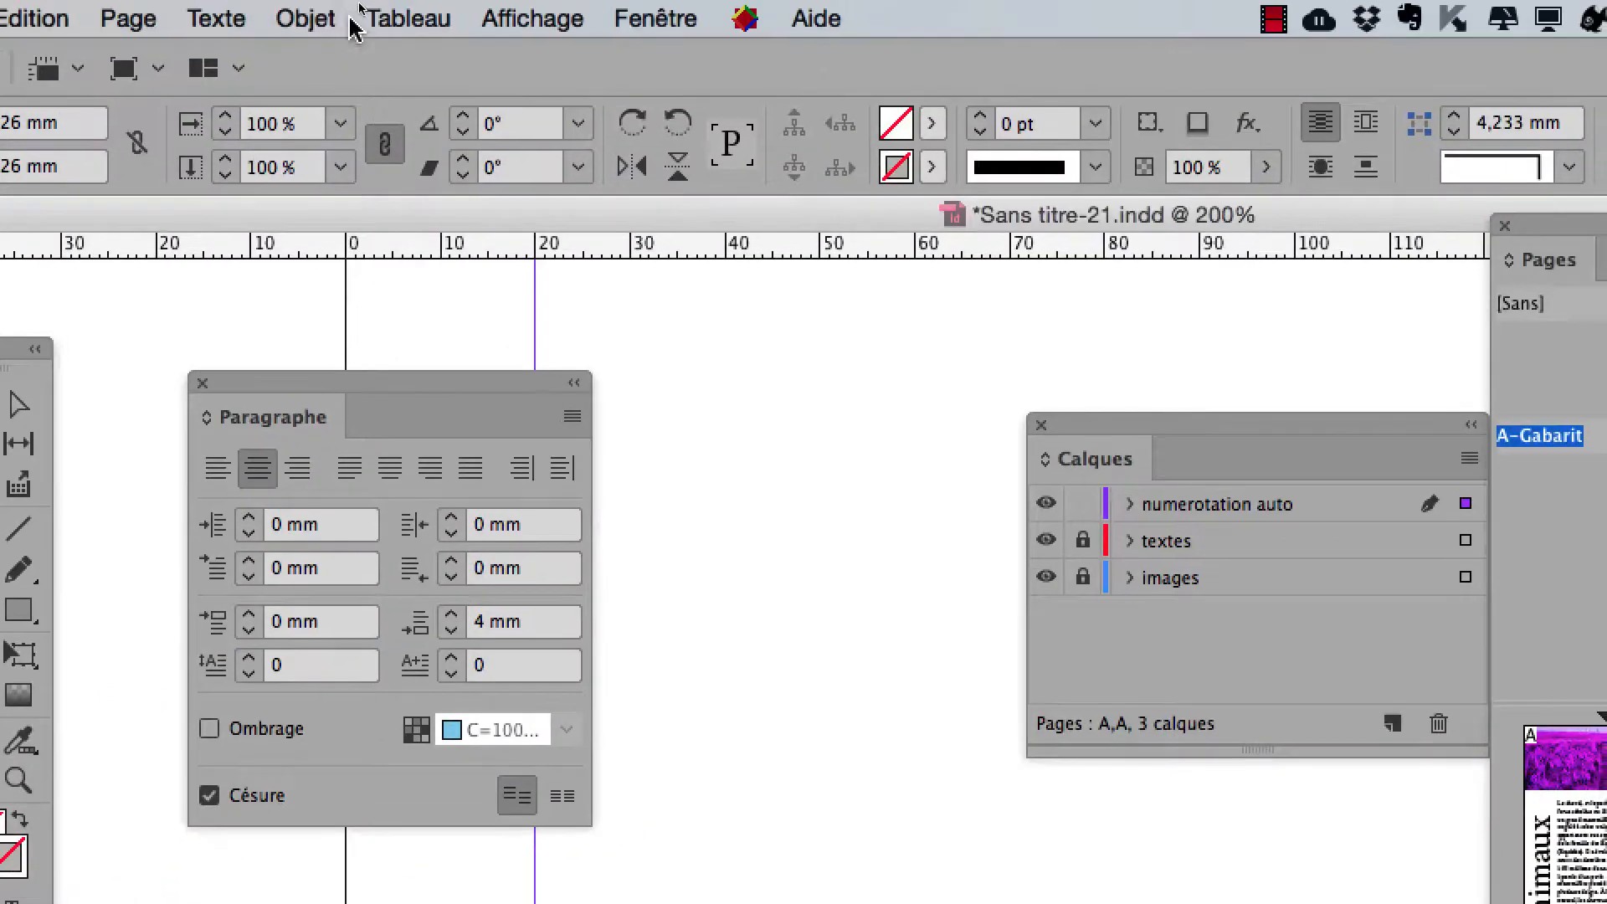
{"action": "left_click", "coordinate": [289, 15]}
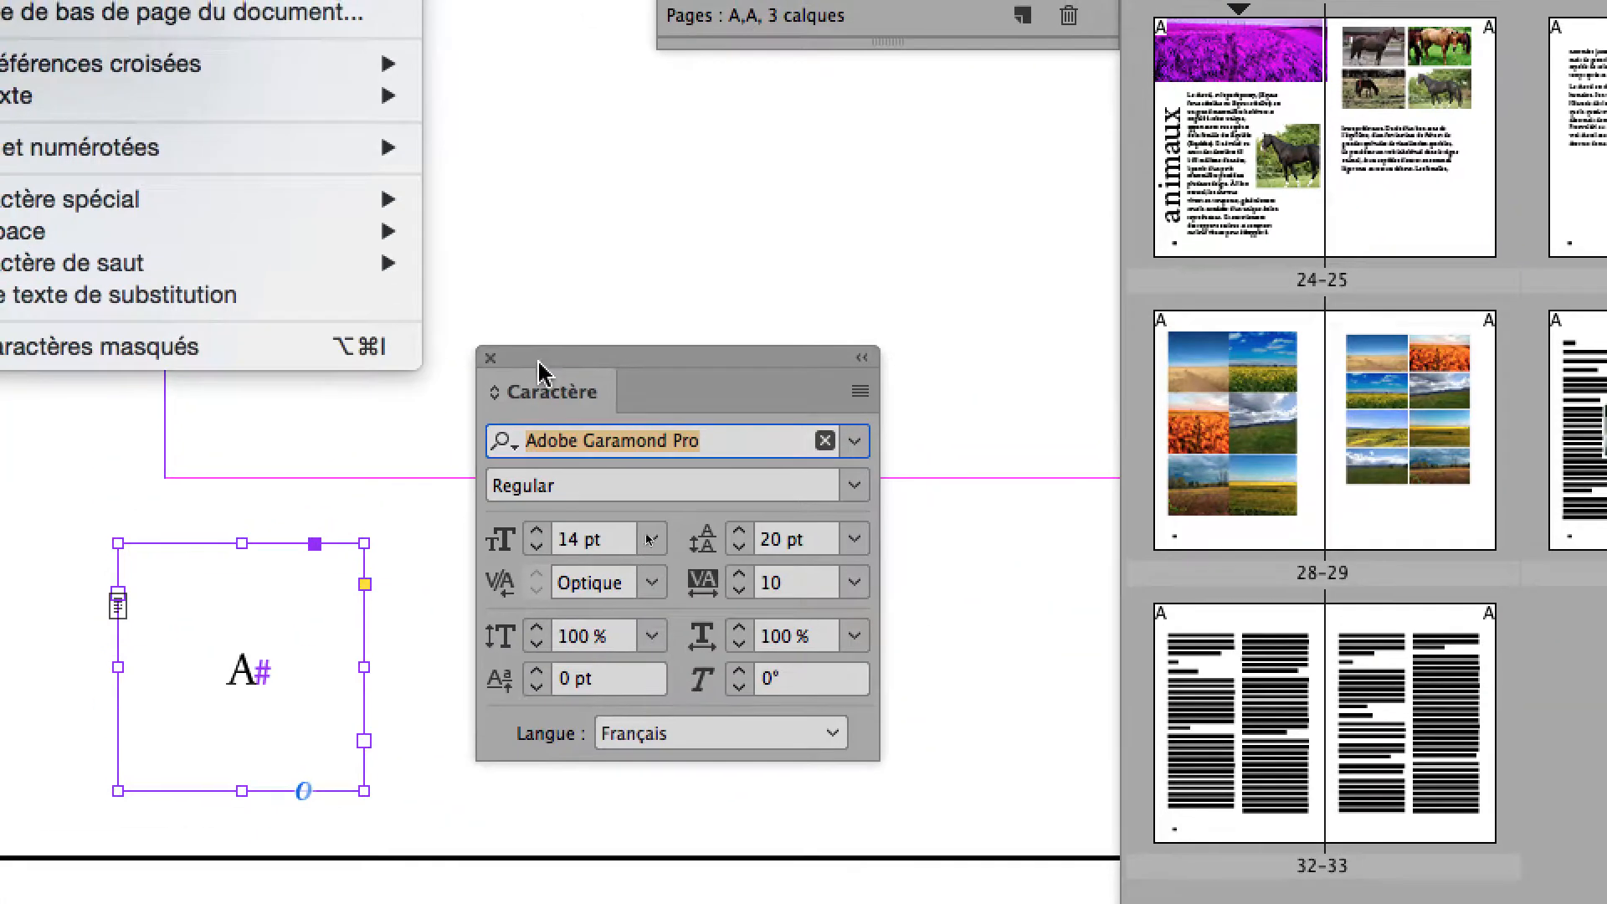
{"action": "left_click", "coordinate": [542, 362]}
{"action": "mouse_move", "coordinate": [545, 361]}
{"action": "left_mouse_down"}
{"action": "mouse_move", "coordinate": [534, 403]}
{"action": "mouse_move", "coordinate": [532, 365]}
{"action": "left_mouse_up"}
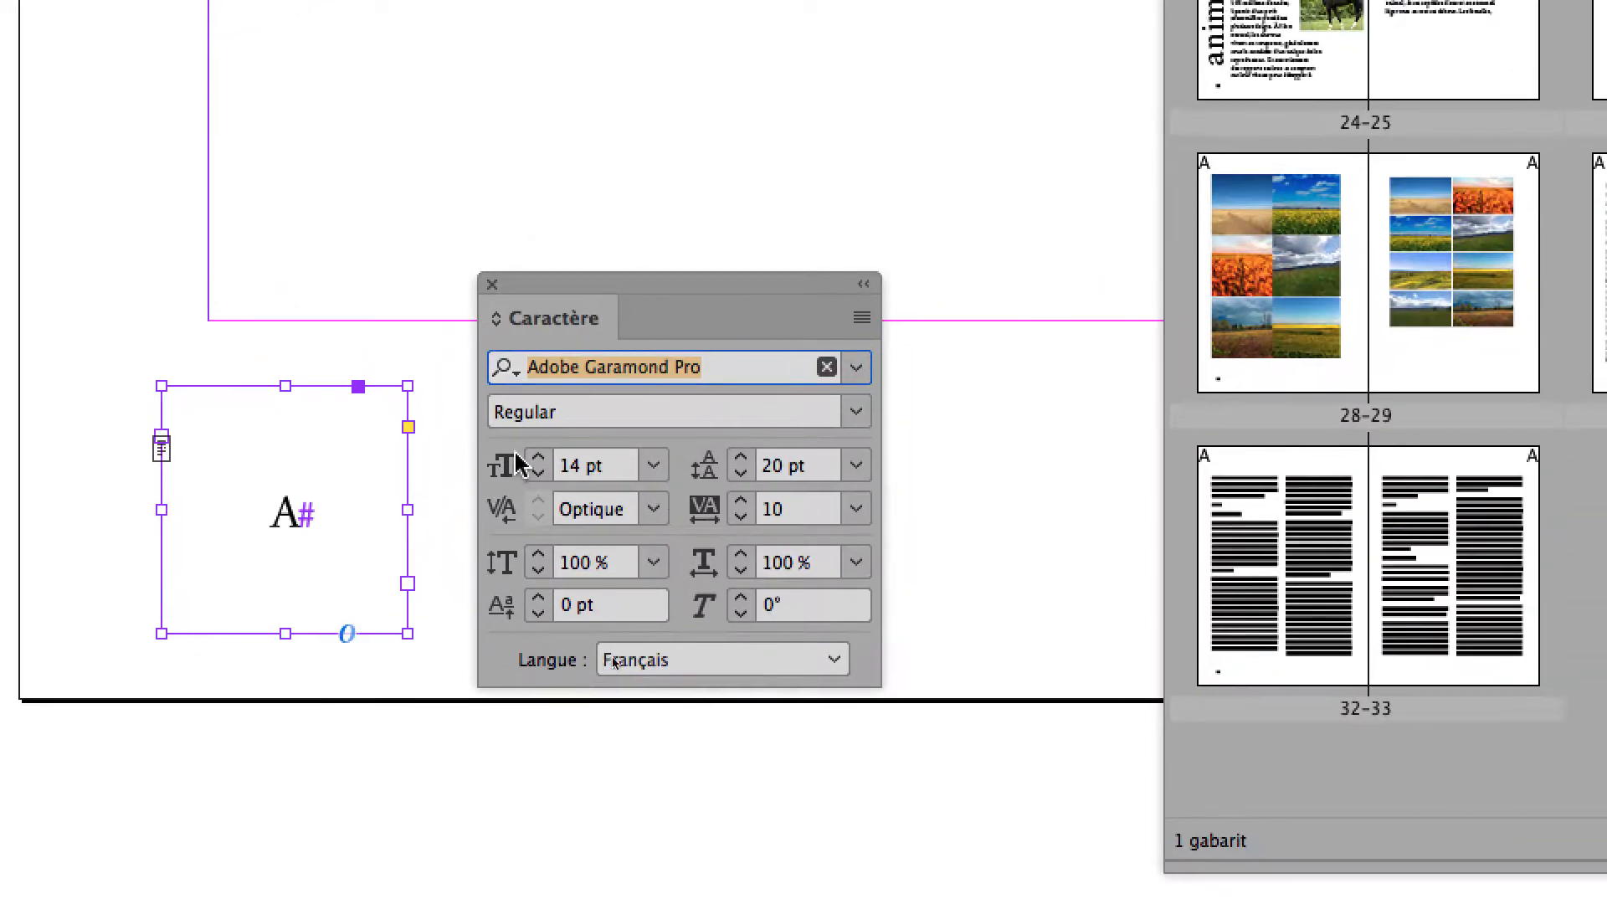
- Set the font size of the master page number marker to 30 pt
{"action": "left_click", "coordinate": [642, 427]}
{"action": "left_click", "coordinate": [525, 453], "text": "shift"}
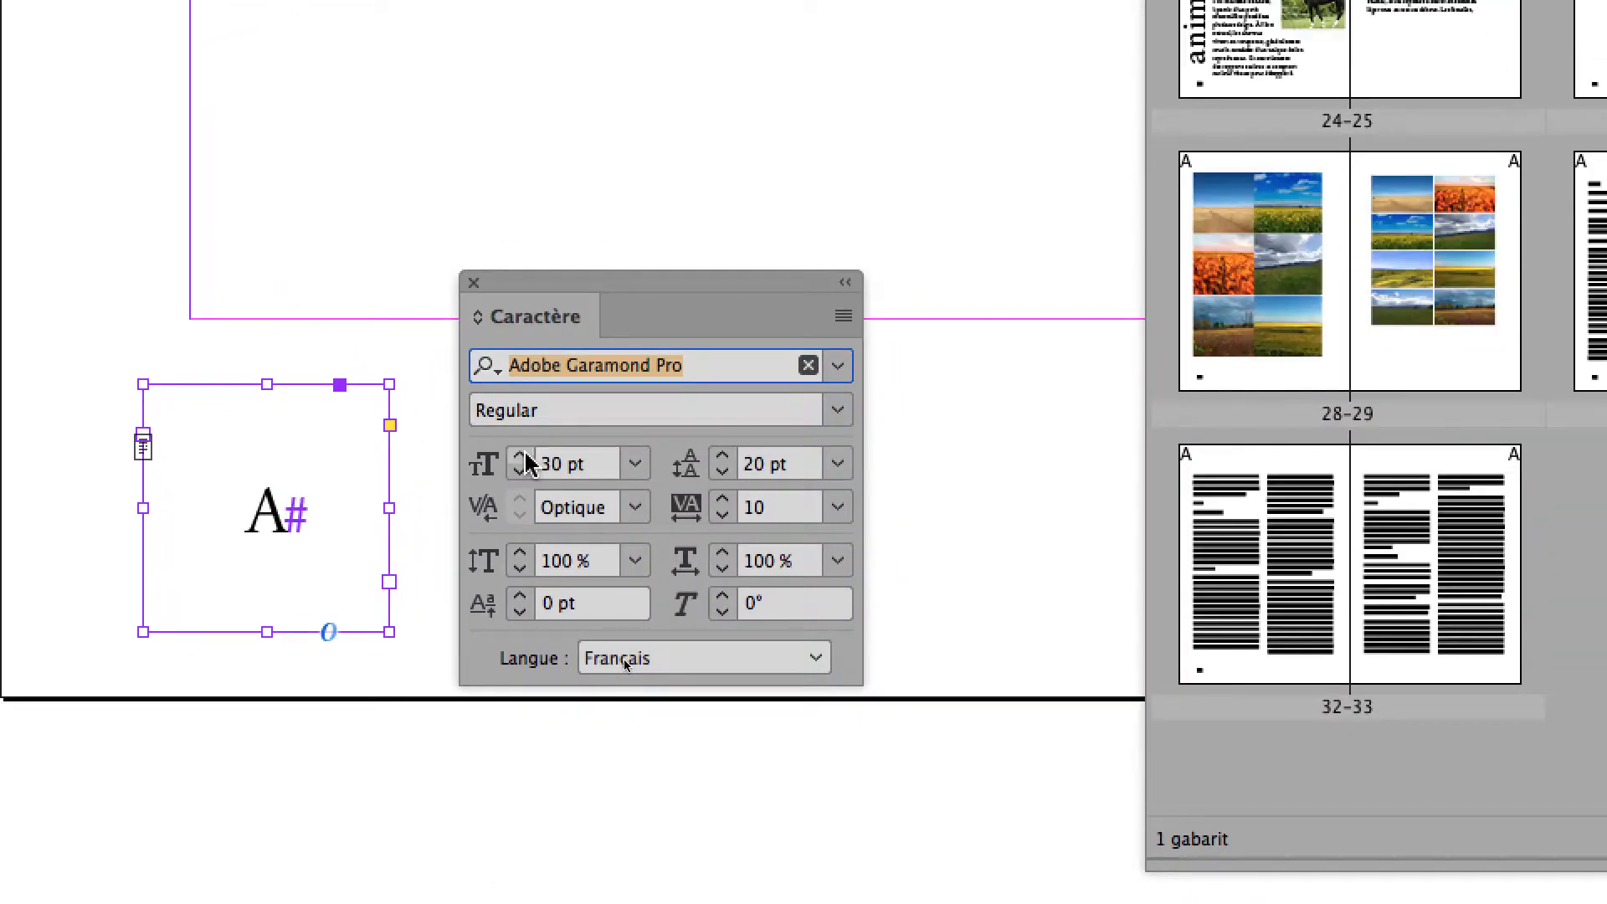
{"action": "left_click", "coordinate": [525, 453], "text": "shift"}
{"action": "left_click", "coordinate": [523, 453], "text": "shift"}
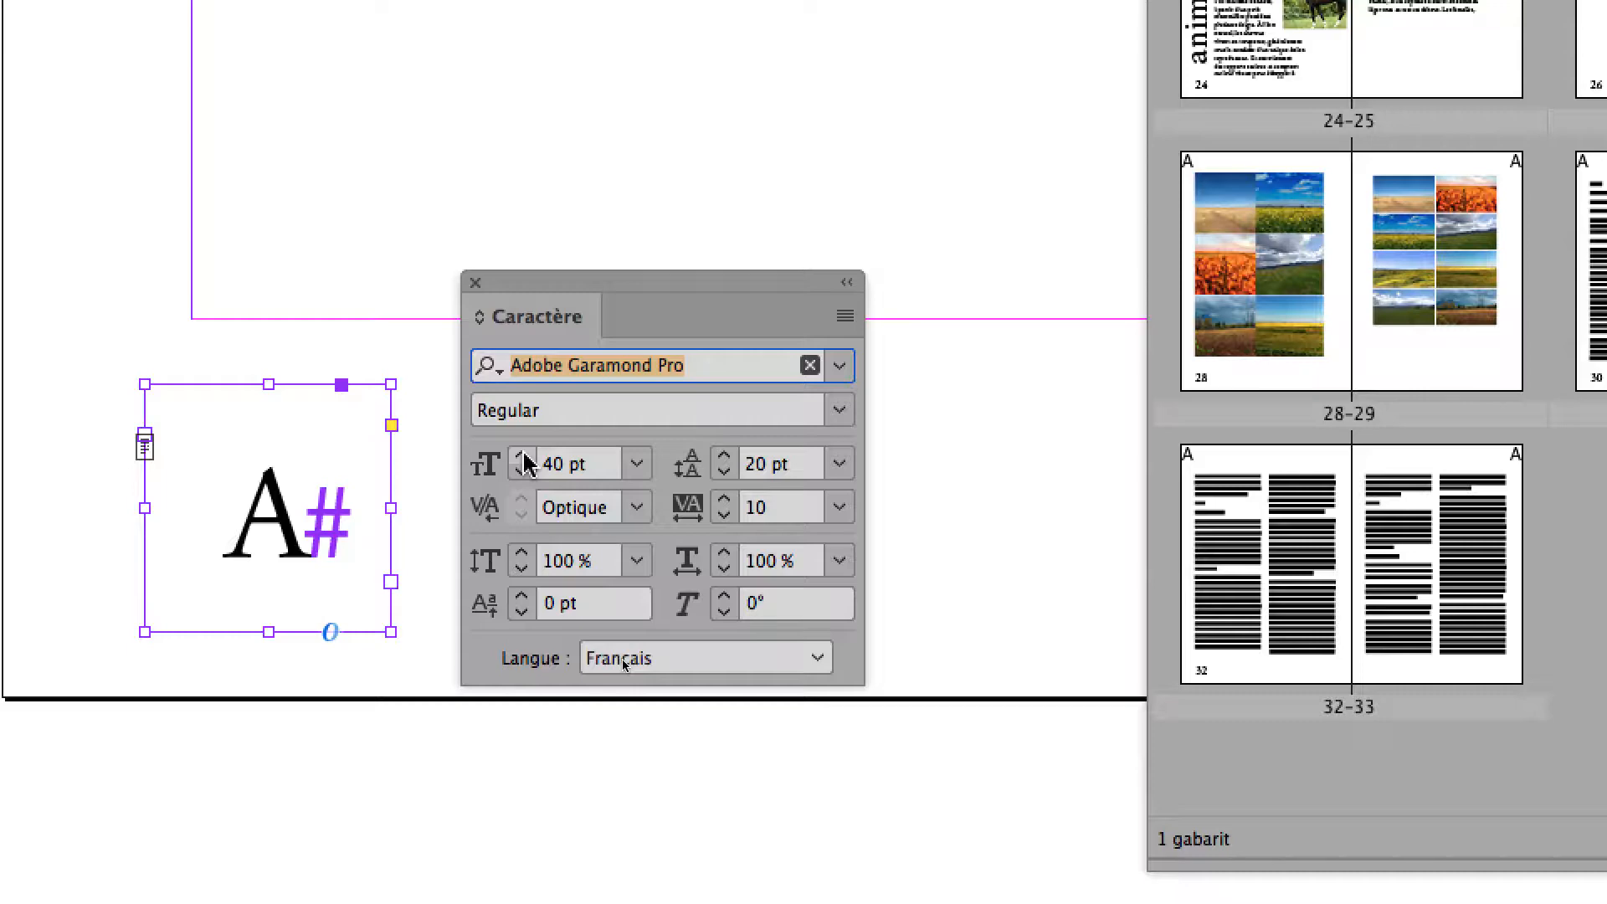
{"action": "left_click", "coordinate": [522, 474], "text": "shift"}
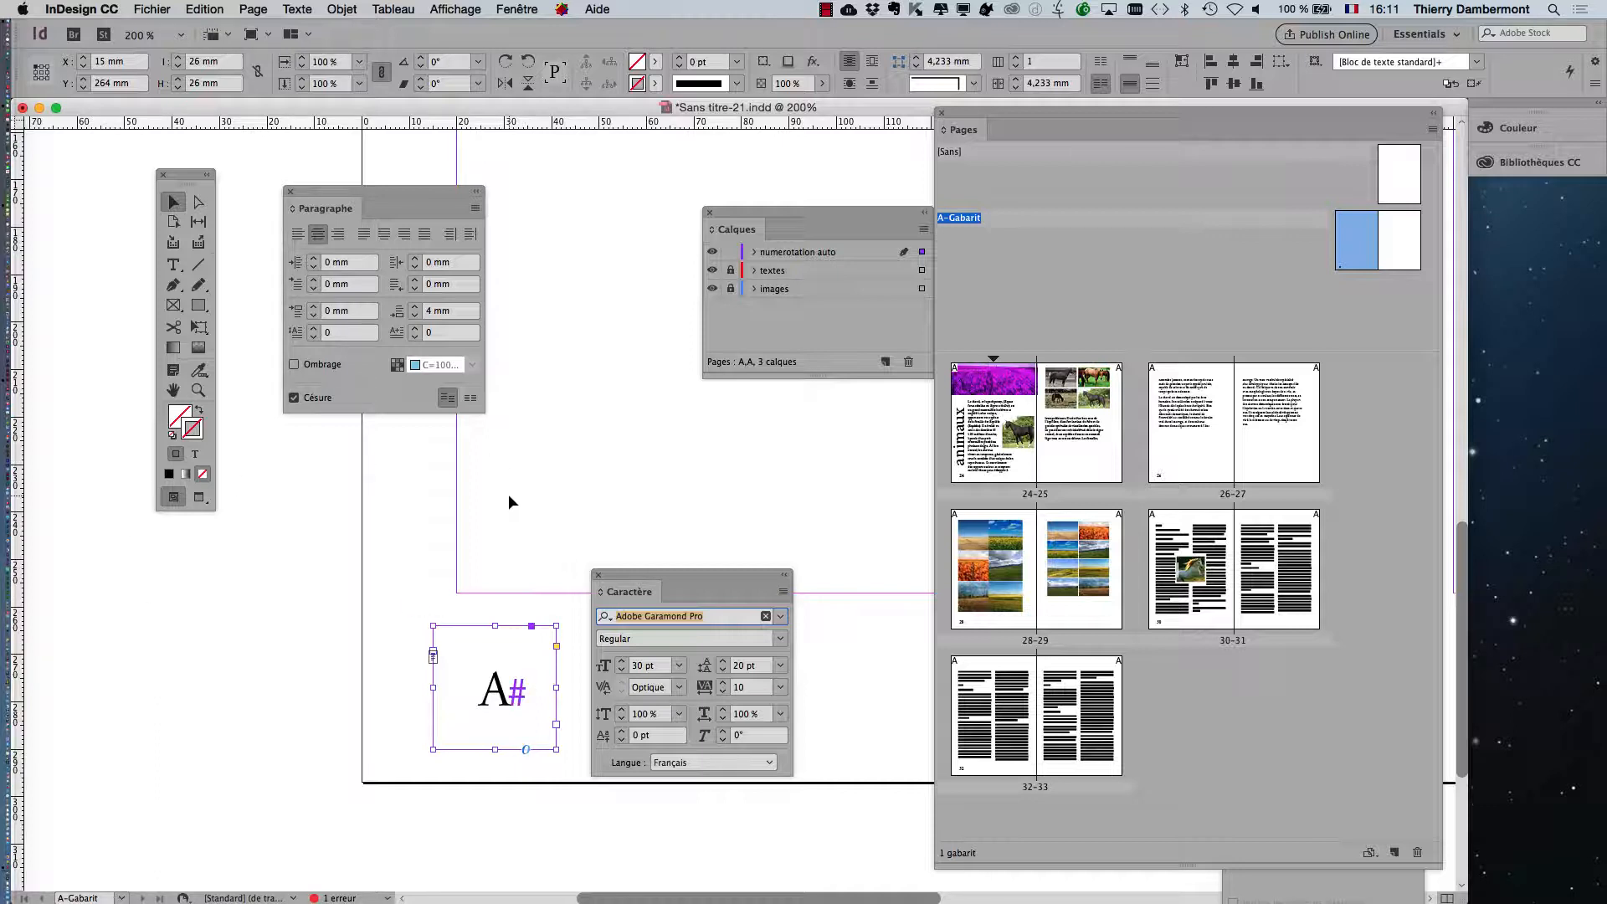
- Open a second window for the document Sans titre-21.indd
{"action": "left_click", "coordinate": [516, 10]}
{"action": "mouse_move", "coordinate": [533, 32]}
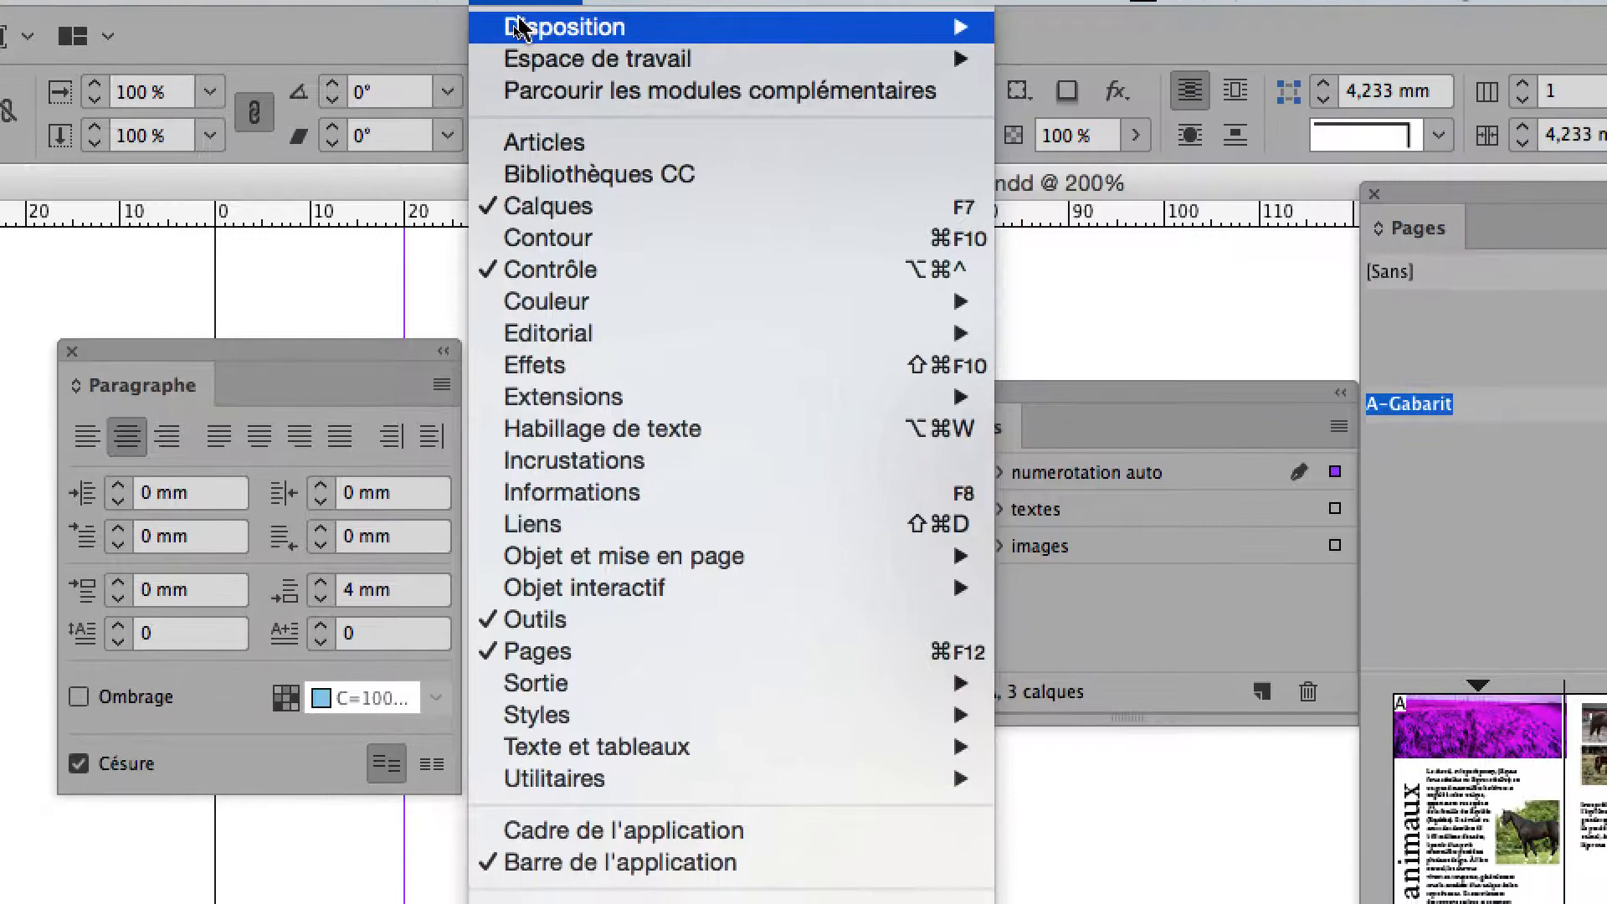
{"action": "mouse_move", "coordinate": [519, 27]}
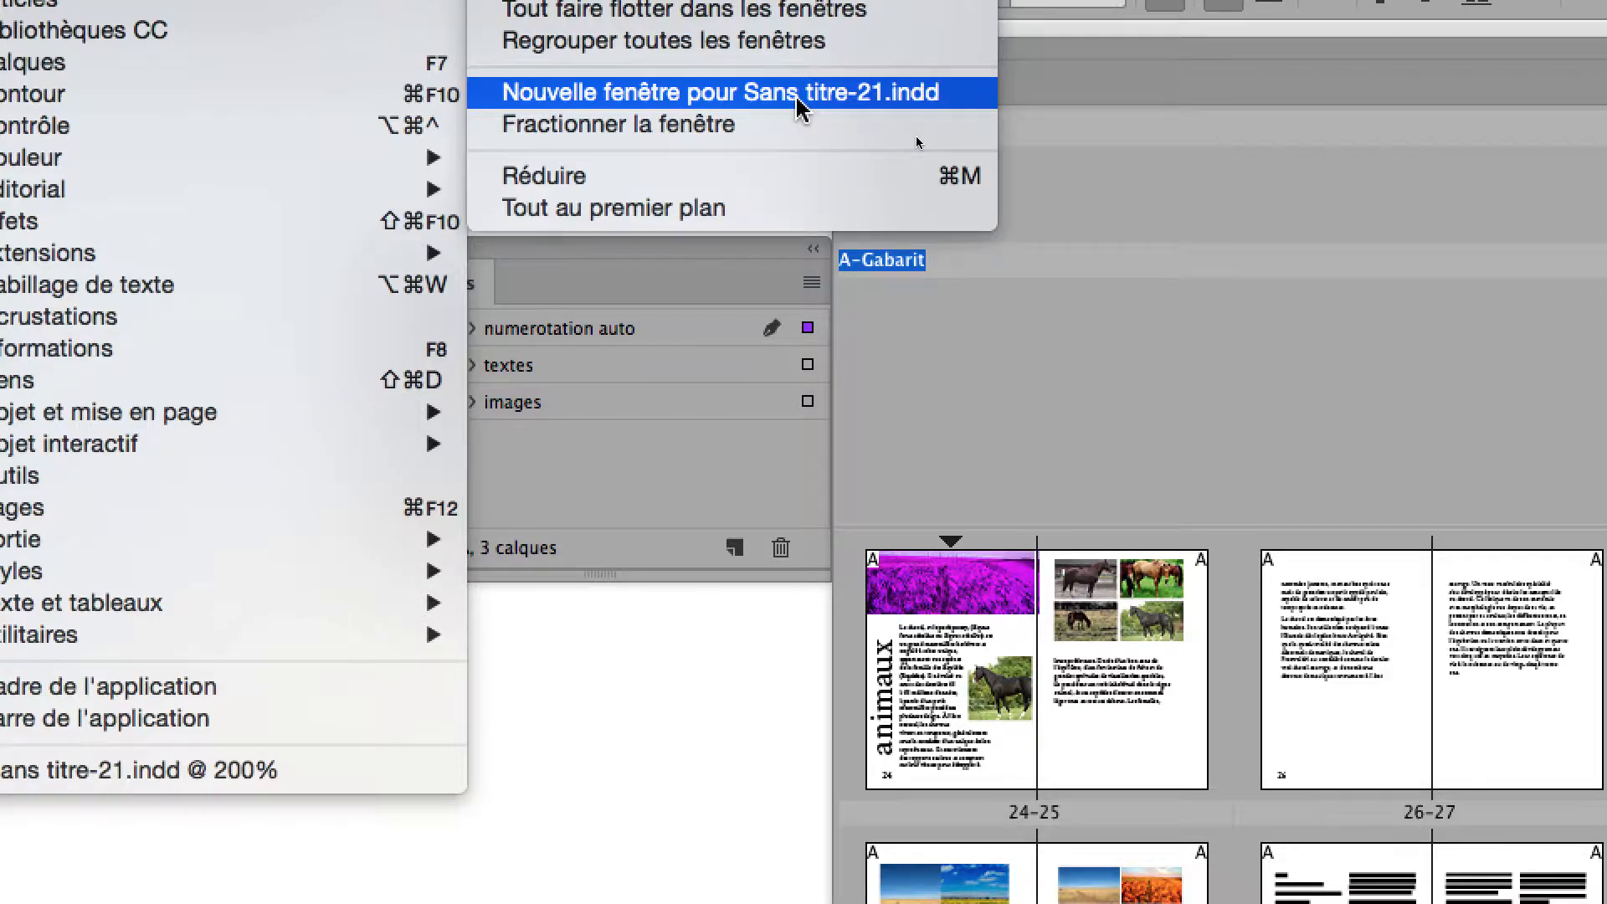
{"action": "left_click", "coordinate": [798, 94]}
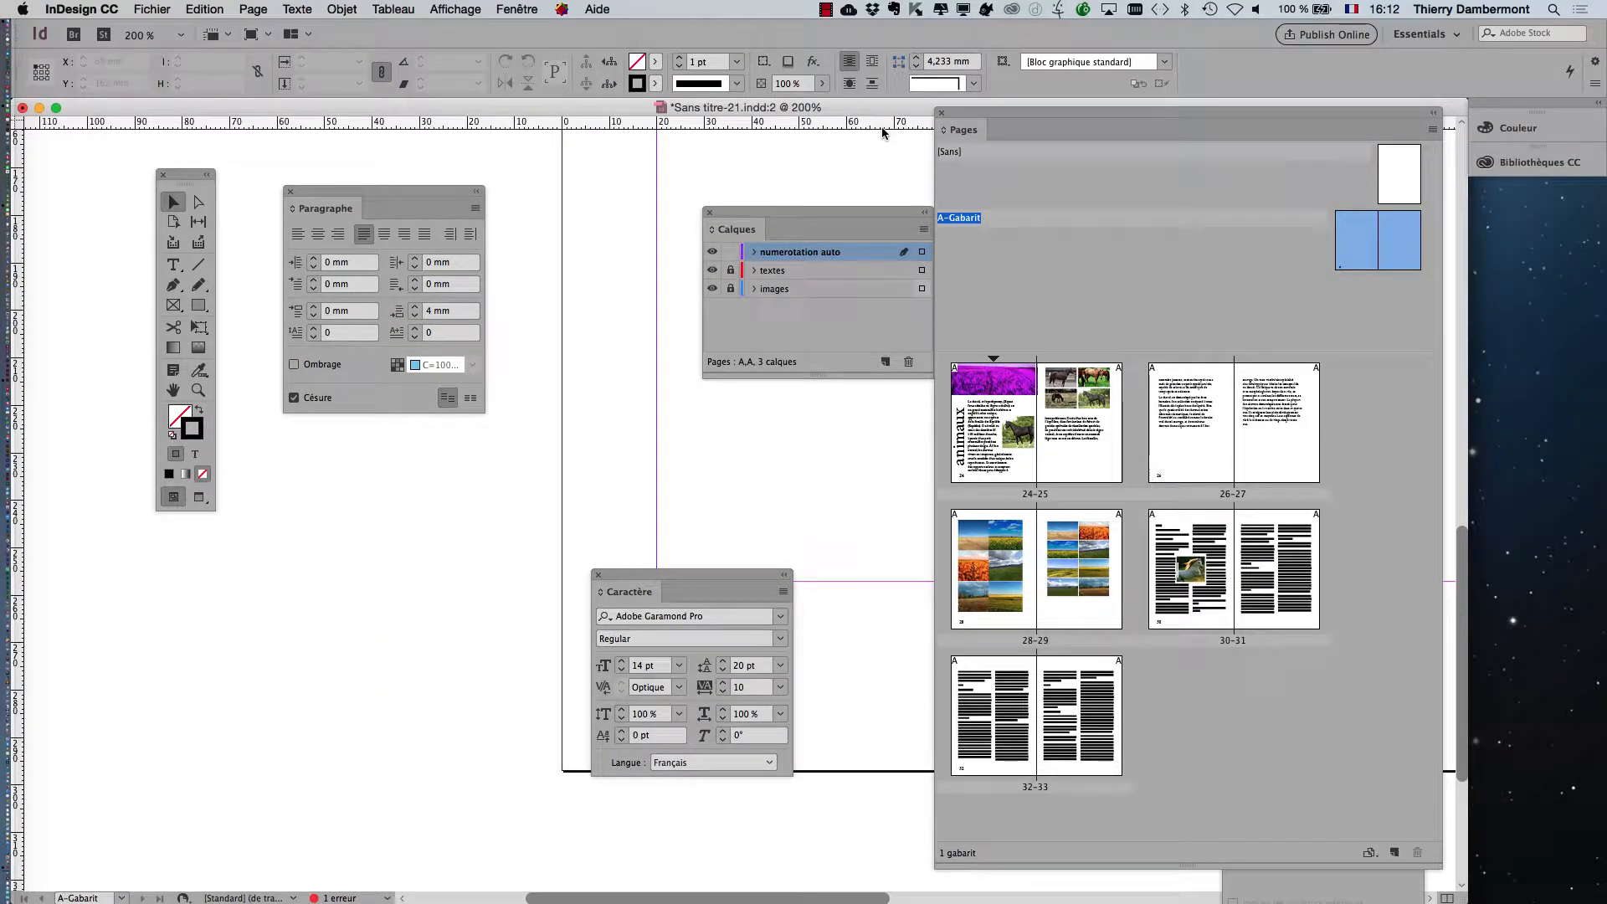
- Move the second document window down so that the upper part of the first window is uncovered
{"action": "left_click", "coordinate": [514, 9]}
{"action": "mouse_move", "coordinate": [544, 30]}
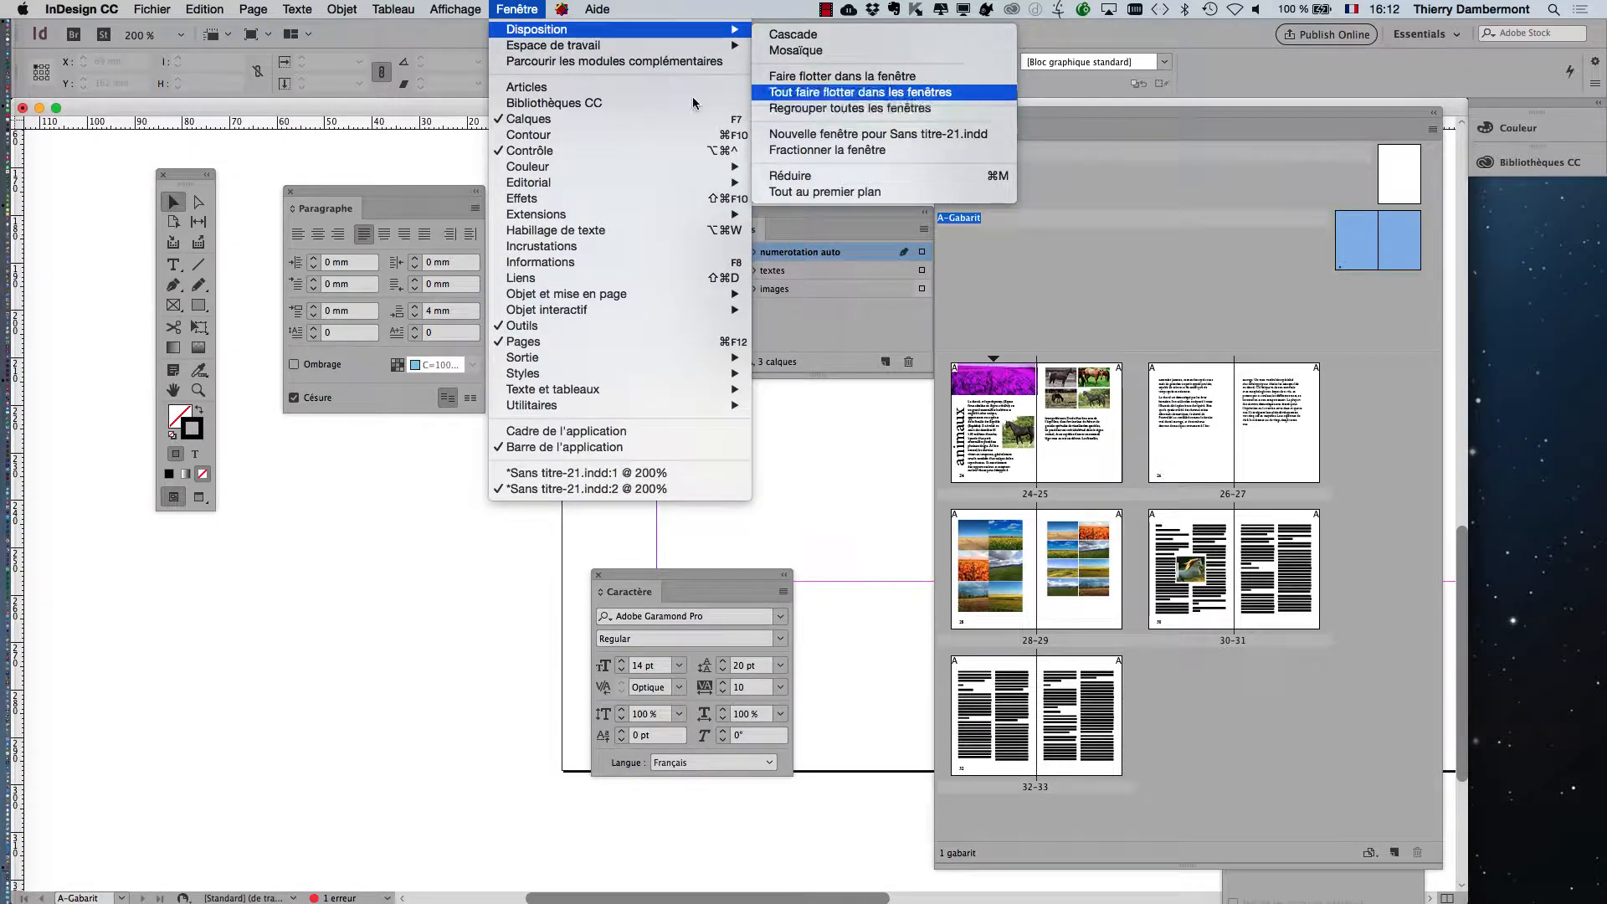
{"action": "left_click", "coordinate": [450, 104]}
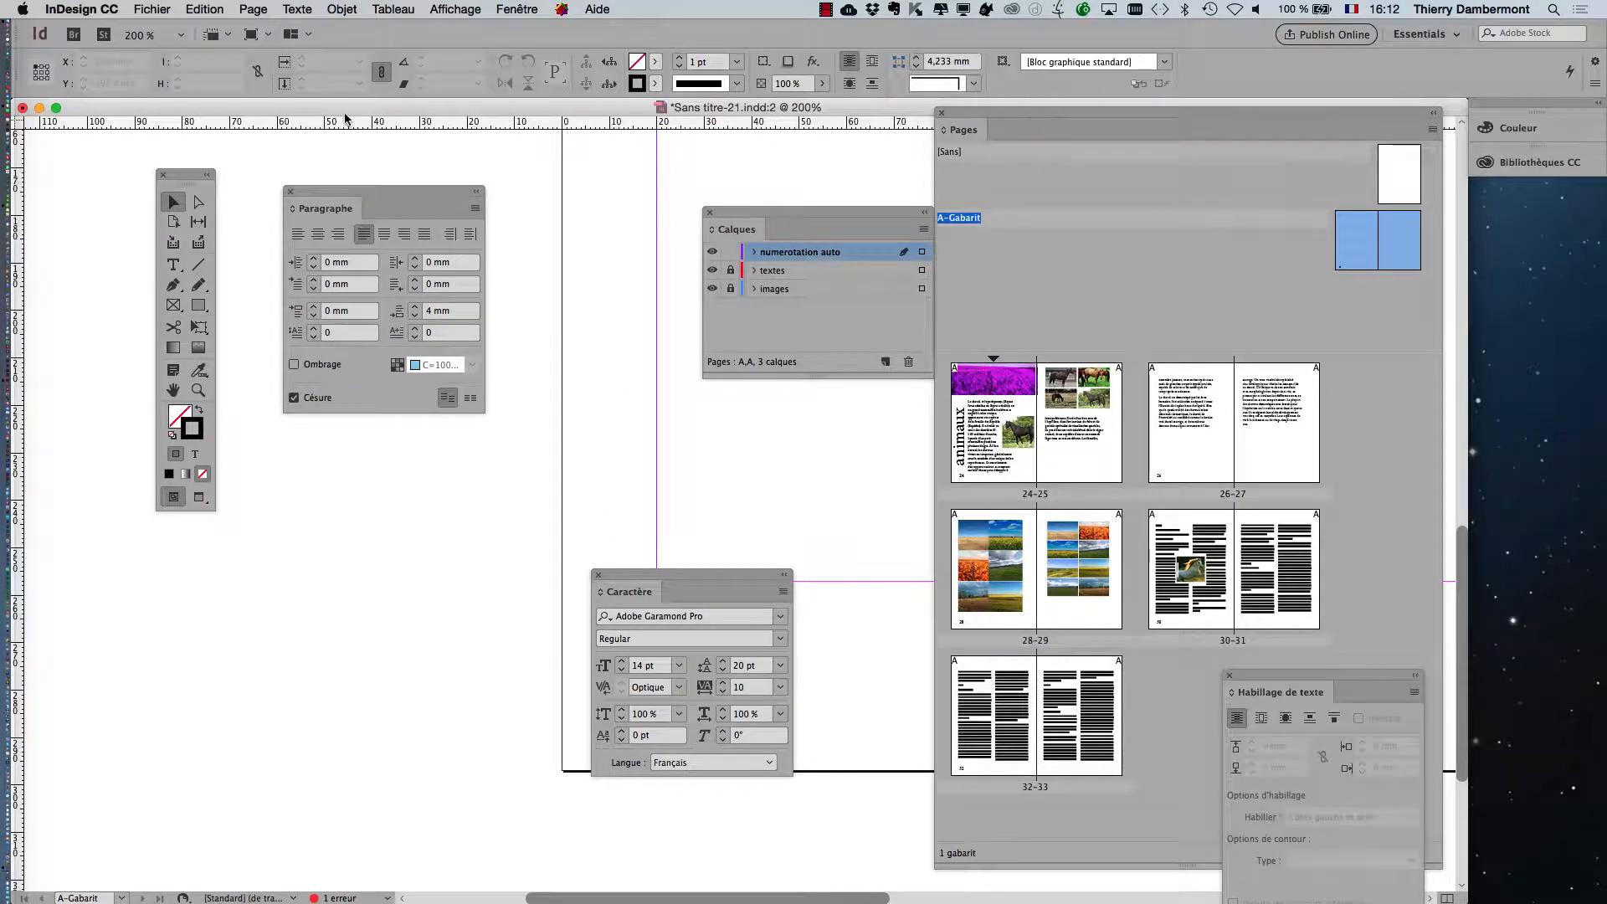
{"action": "left_click_drag", "start_coordinate": [346, 109], "coordinate": [386, 497]}
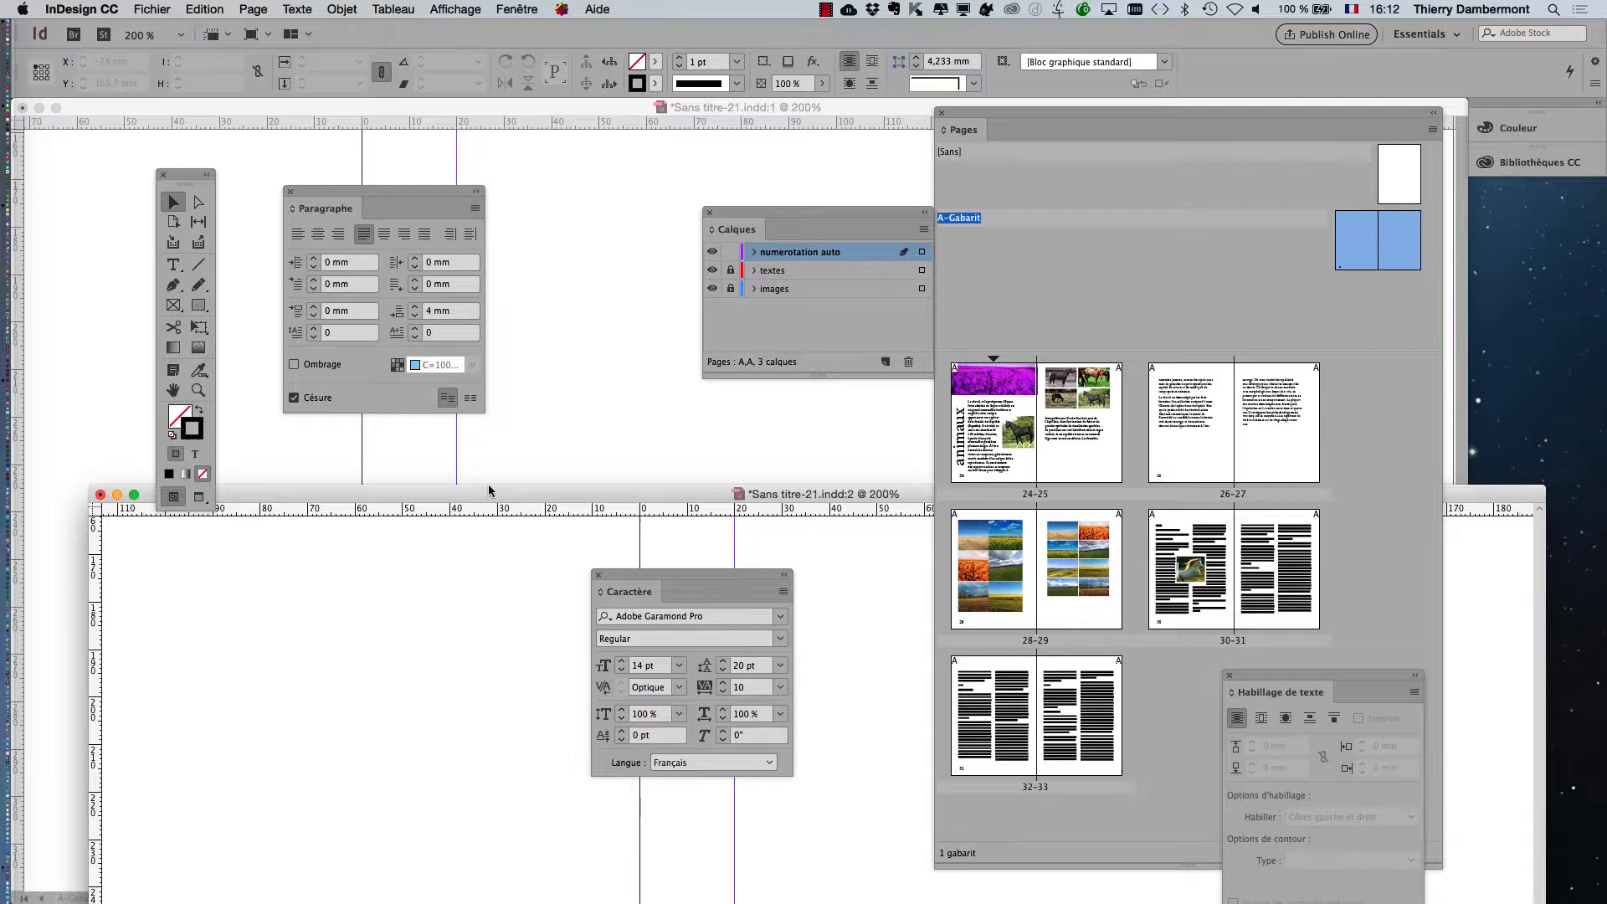
- Tile the two windows of Sans titre-21.indd side by side with the Mosaïque arrangement
{"action": "left_click_drag", "start_coordinate": [489, 483], "coordinate": [493, 452]}
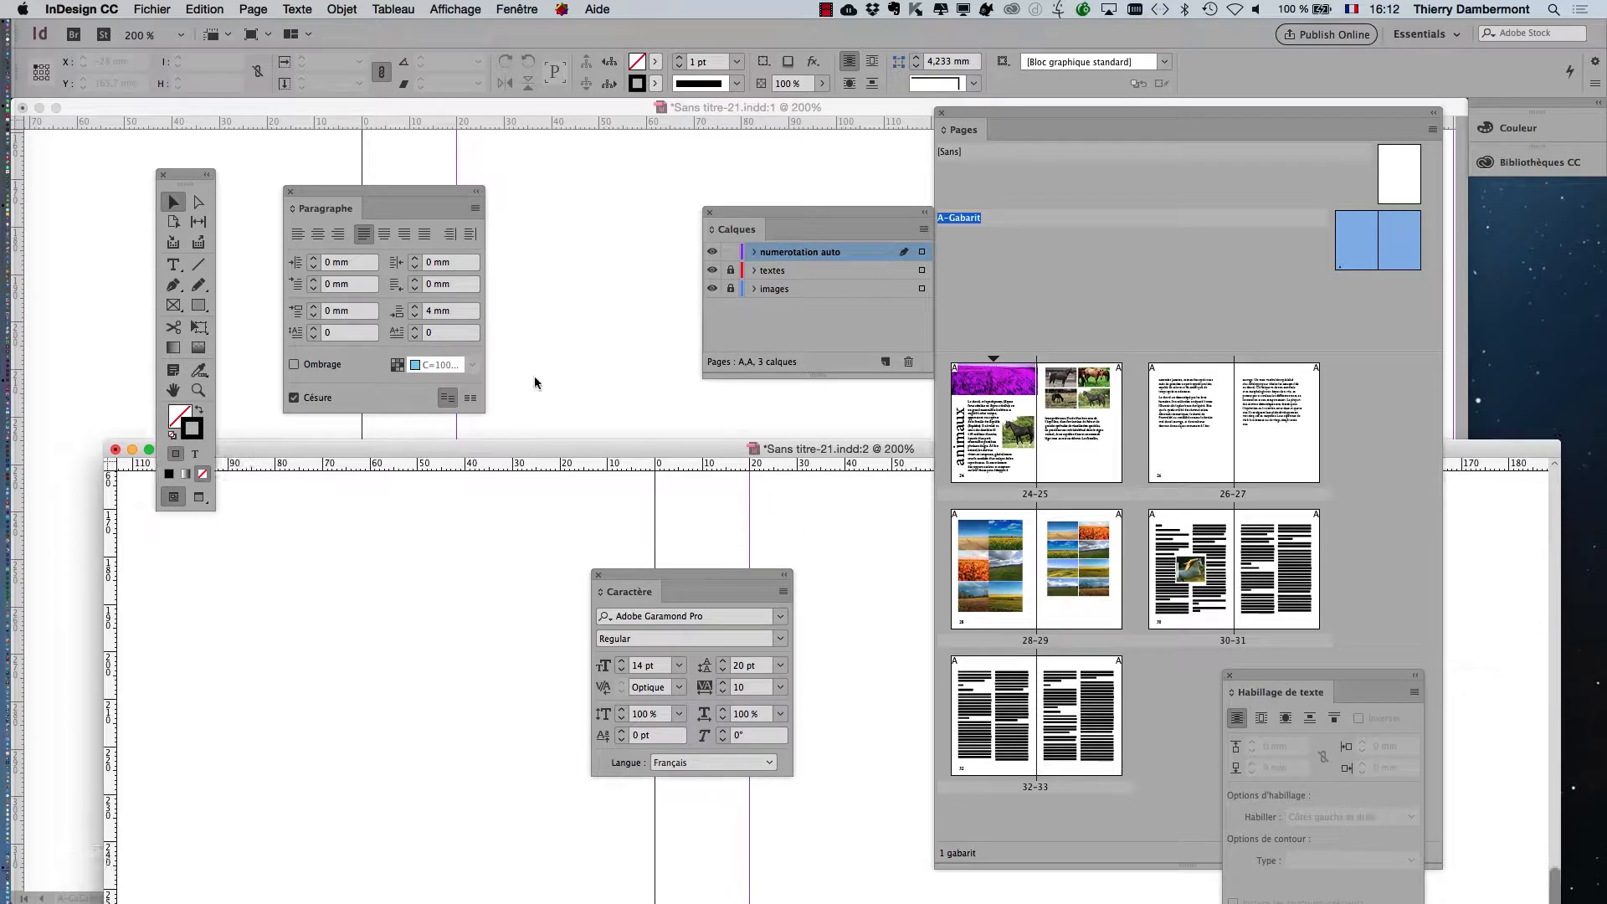
{"action": "left_click_drag", "start_coordinate": [536, 382], "coordinate": [442, 155]}
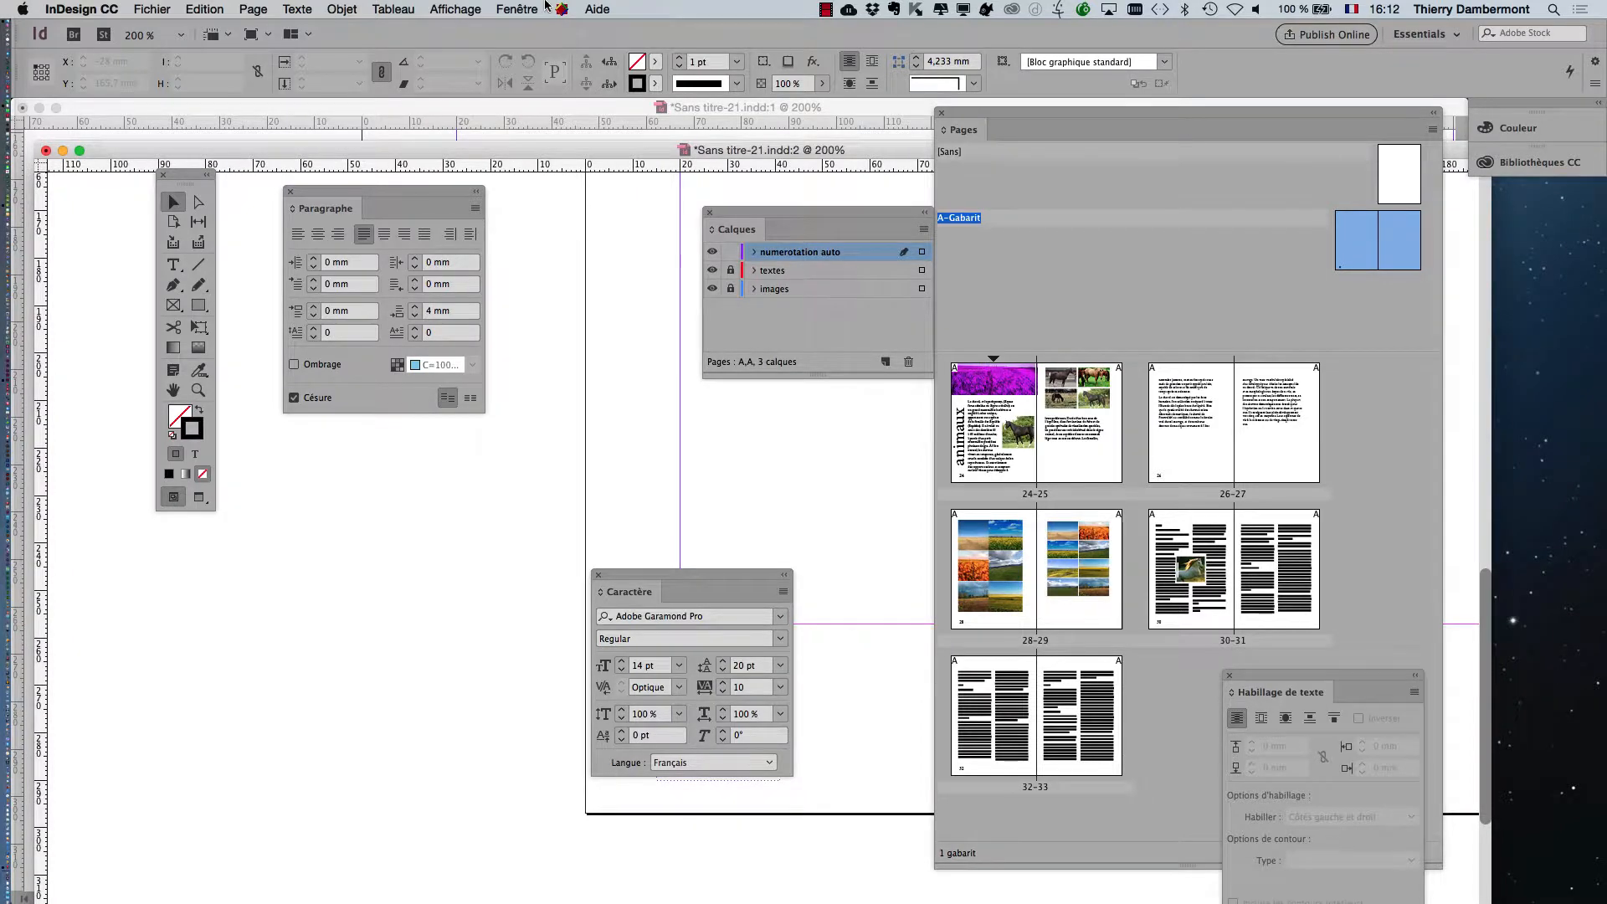
{"action": "left_click", "coordinate": [517, 9]}
{"action": "mouse_move", "coordinate": [530, 32]}
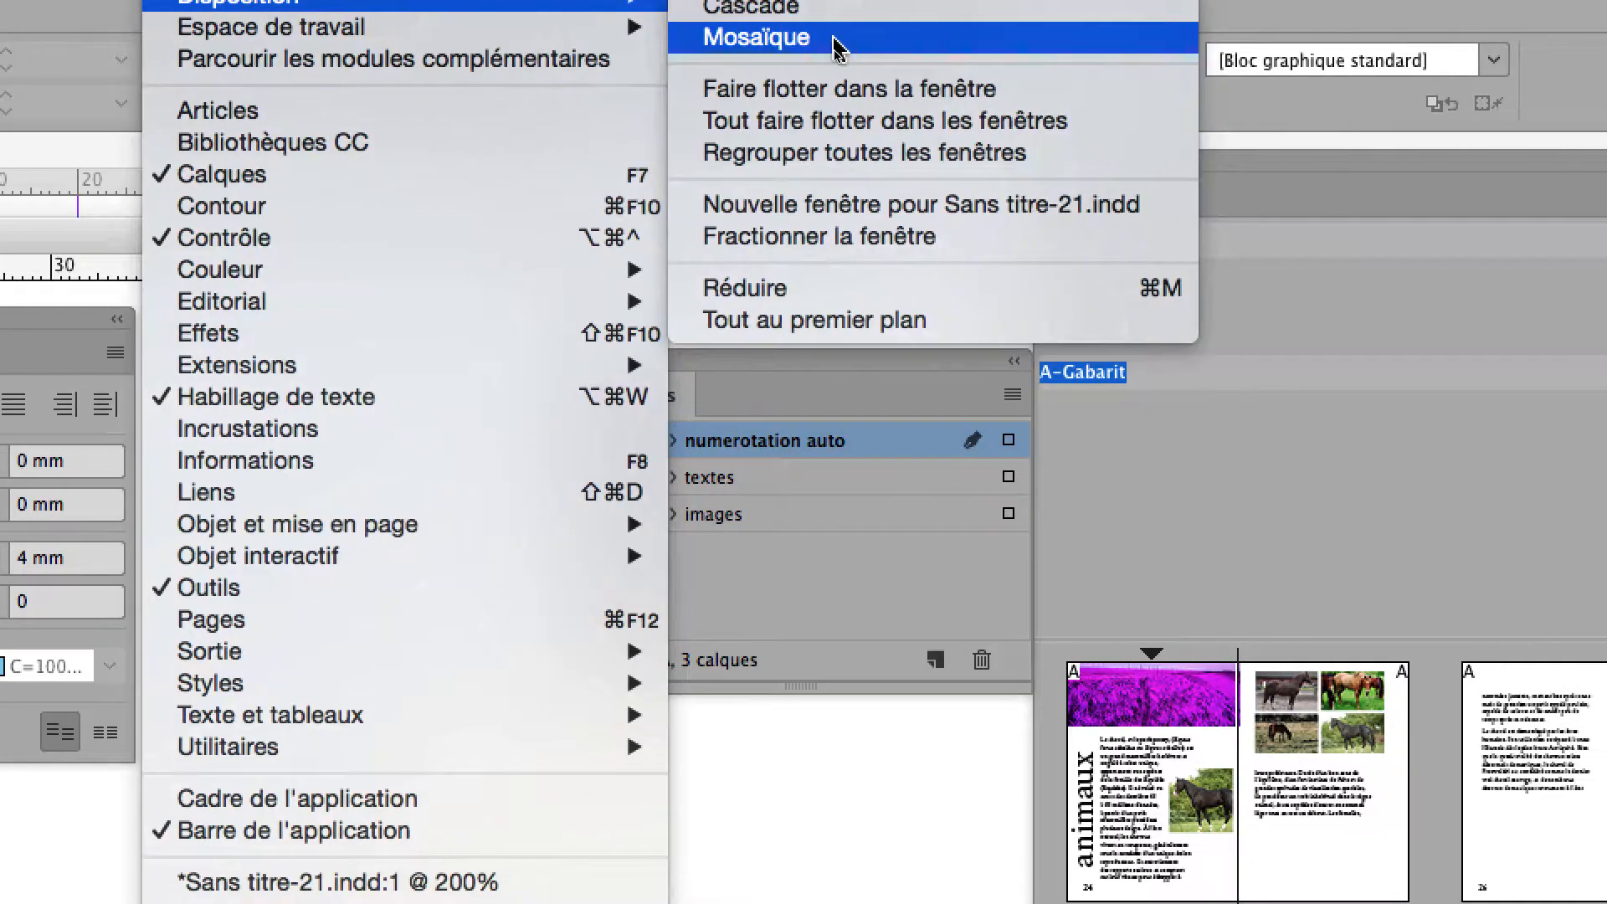
{"action": "left_click", "coordinate": [835, 39]}
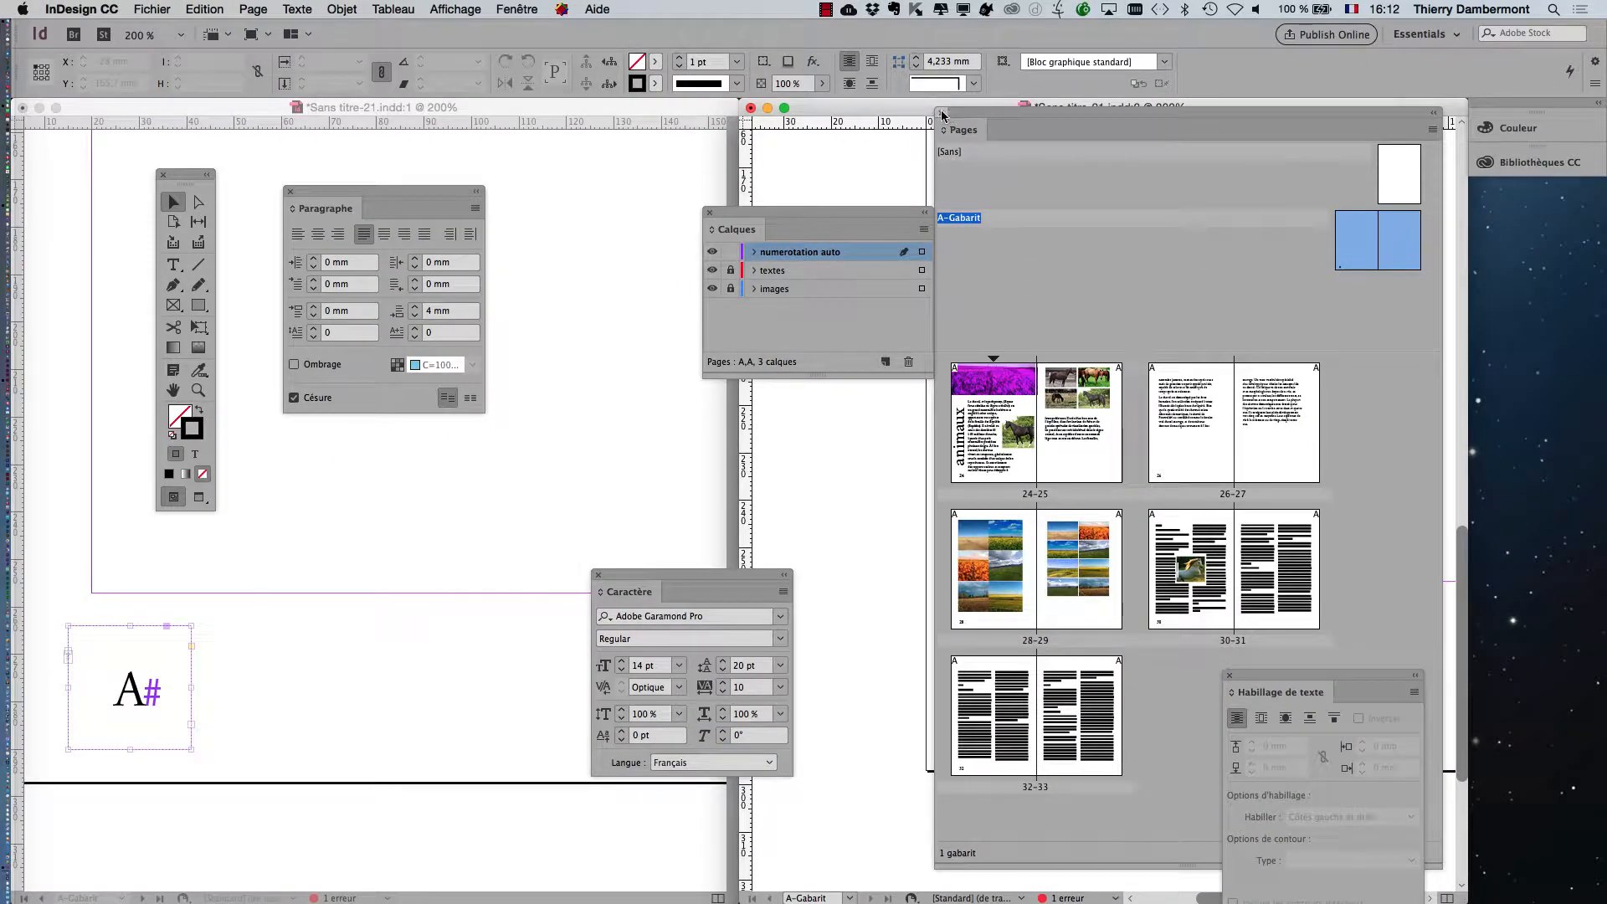
- Move the Pages panel aside and close the Character, Layers, Paragraph and Text Wrap panels to clear both document windows
{"action": "left_click_drag", "start_coordinate": [963, 115], "coordinate": [1411, 264]}
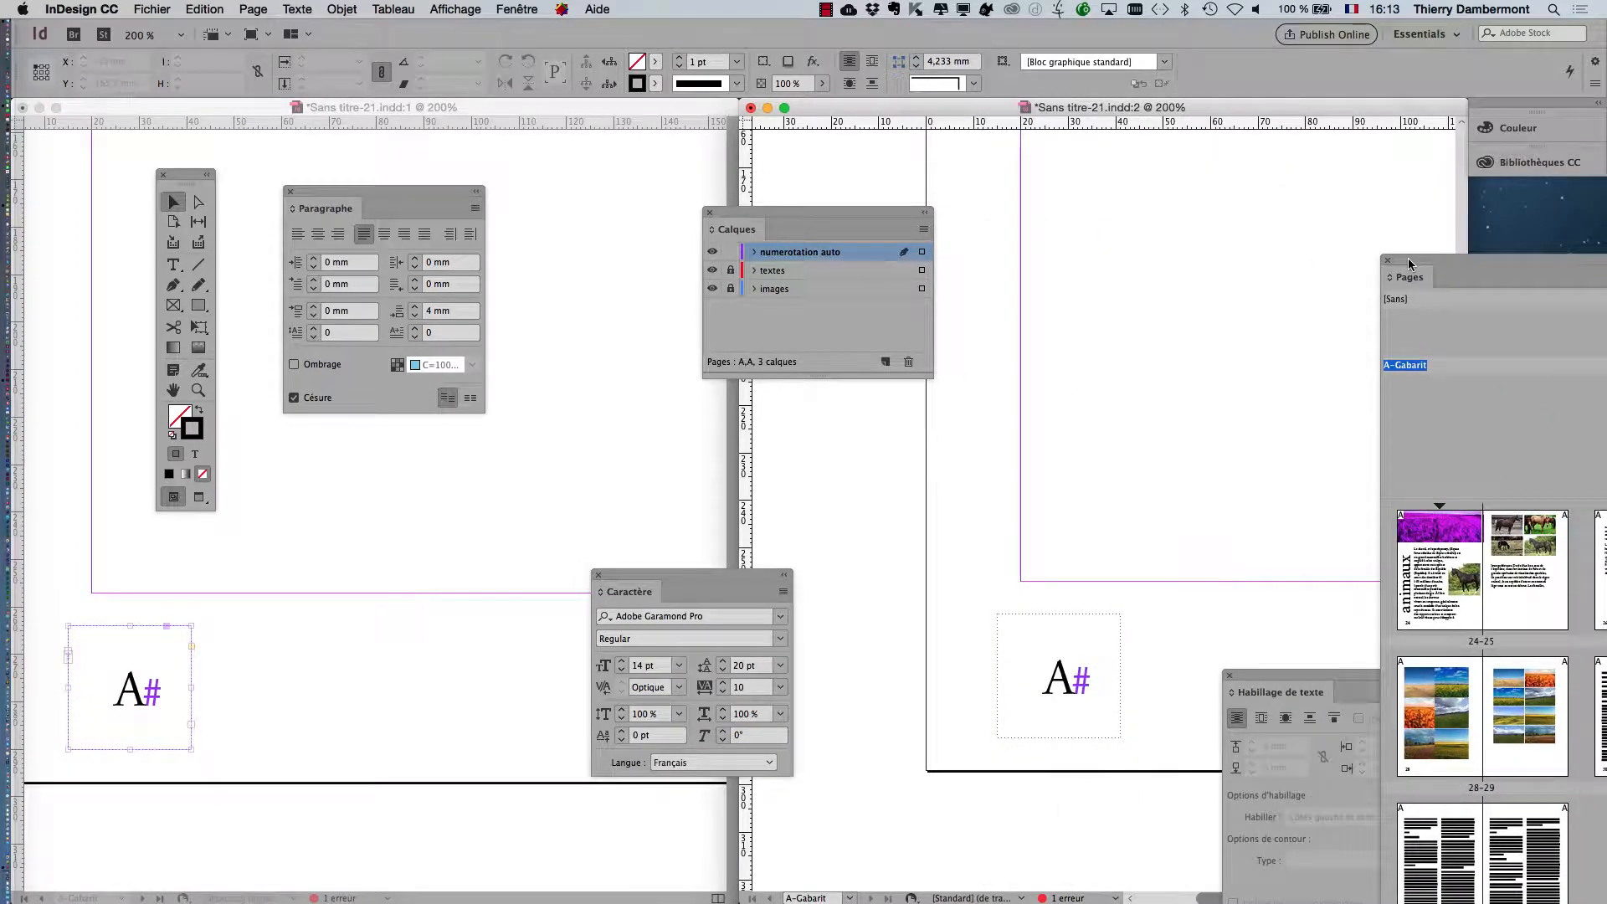
{"action": "left_click", "coordinate": [595, 574]}
{"action": "left_click", "coordinate": [710, 212]}
{"action": "left_click", "coordinate": [291, 191]}
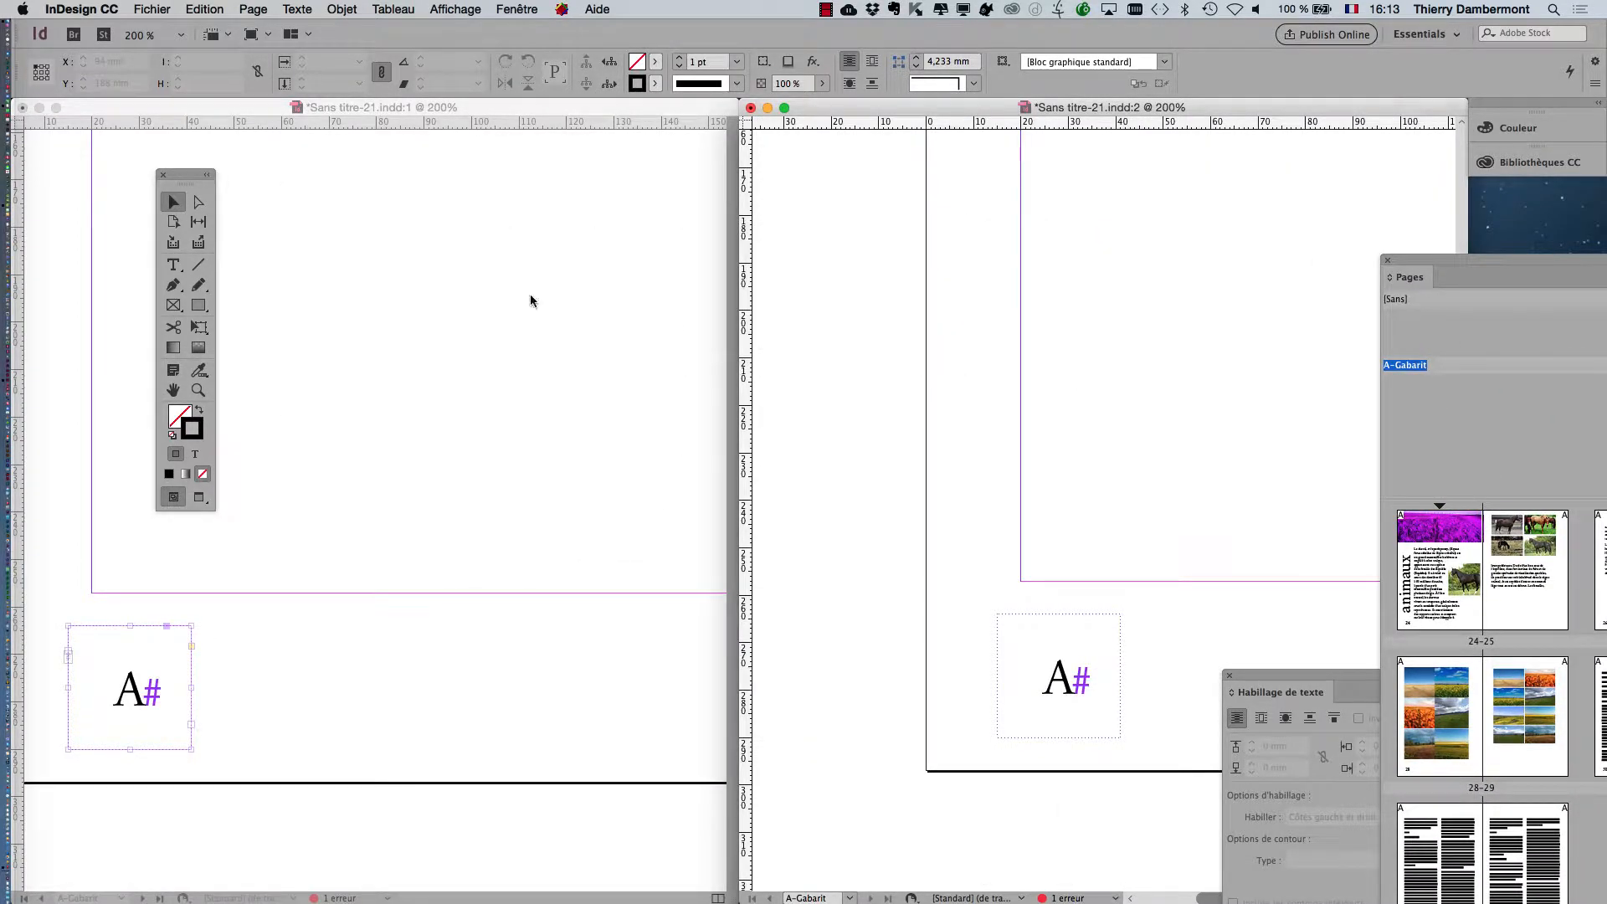
{"action": "left_click", "coordinate": [1230, 676]}
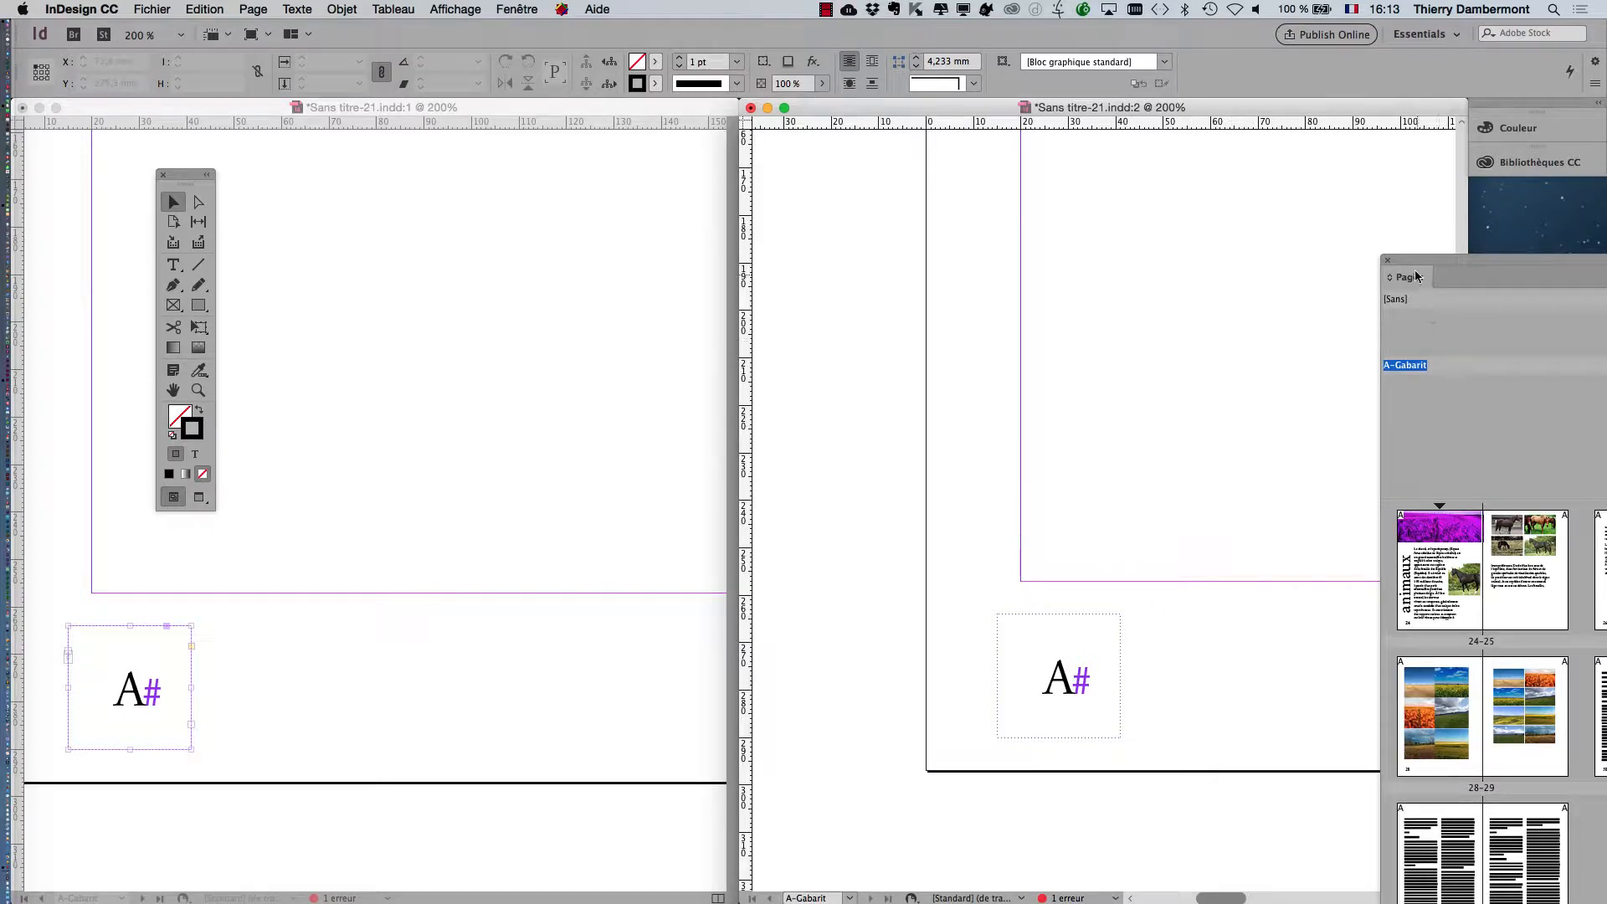
{"action": "left_click_drag", "start_coordinate": [1417, 276], "coordinate": [1356, 259]}
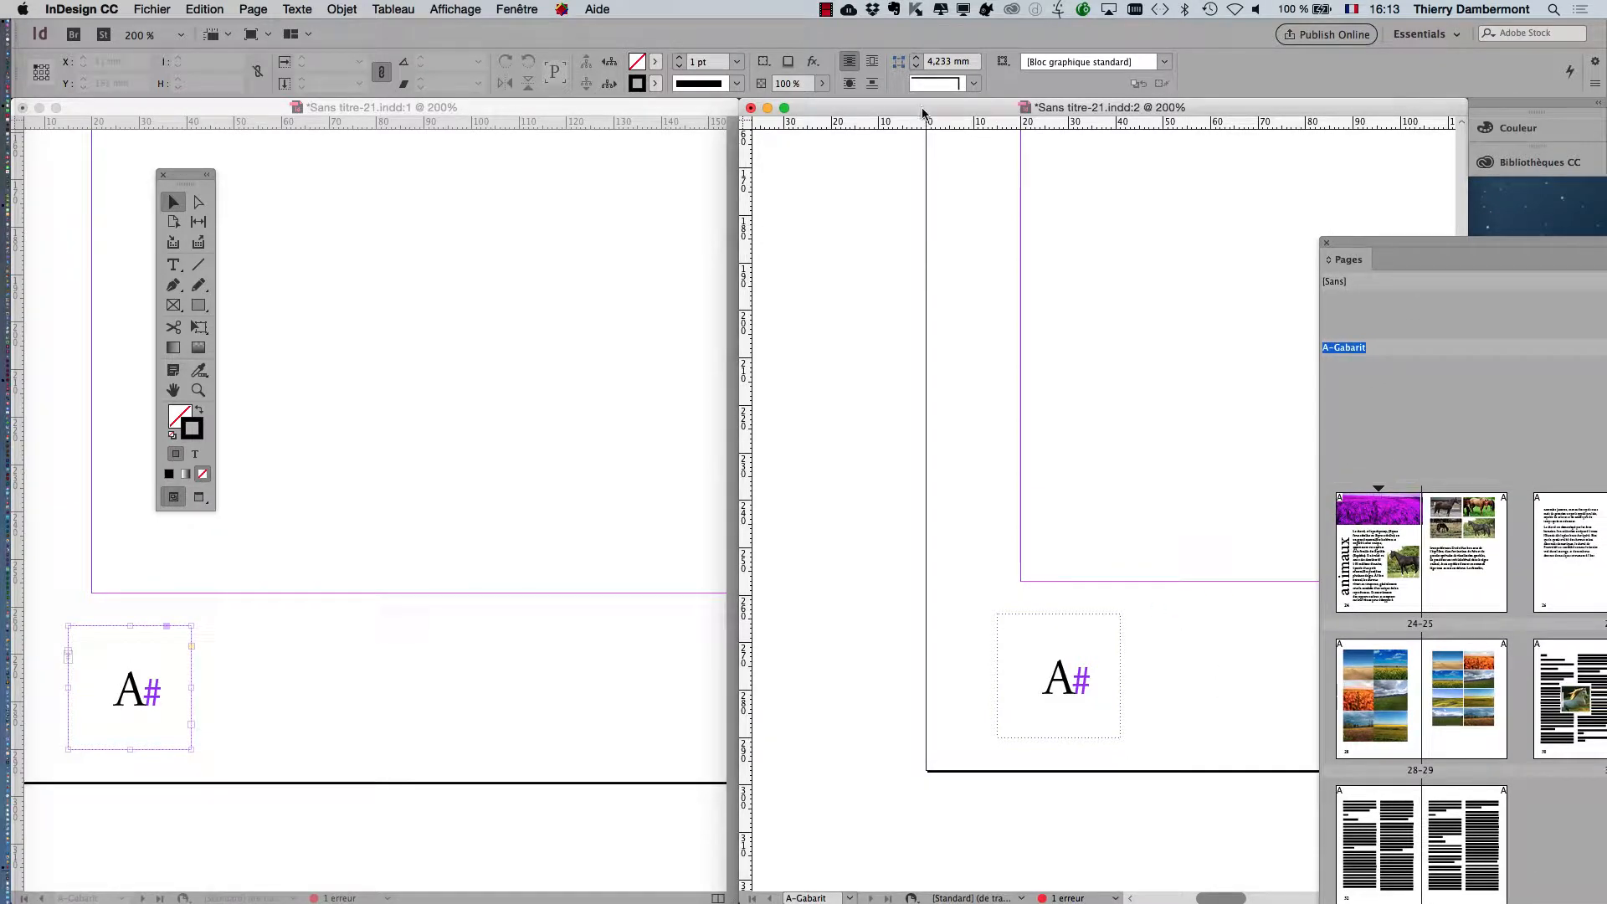
- Show page 24 in the second window, keeping the A-Gabarit master in the first one
{"action": "left_click", "coordinate": [502, 107]}
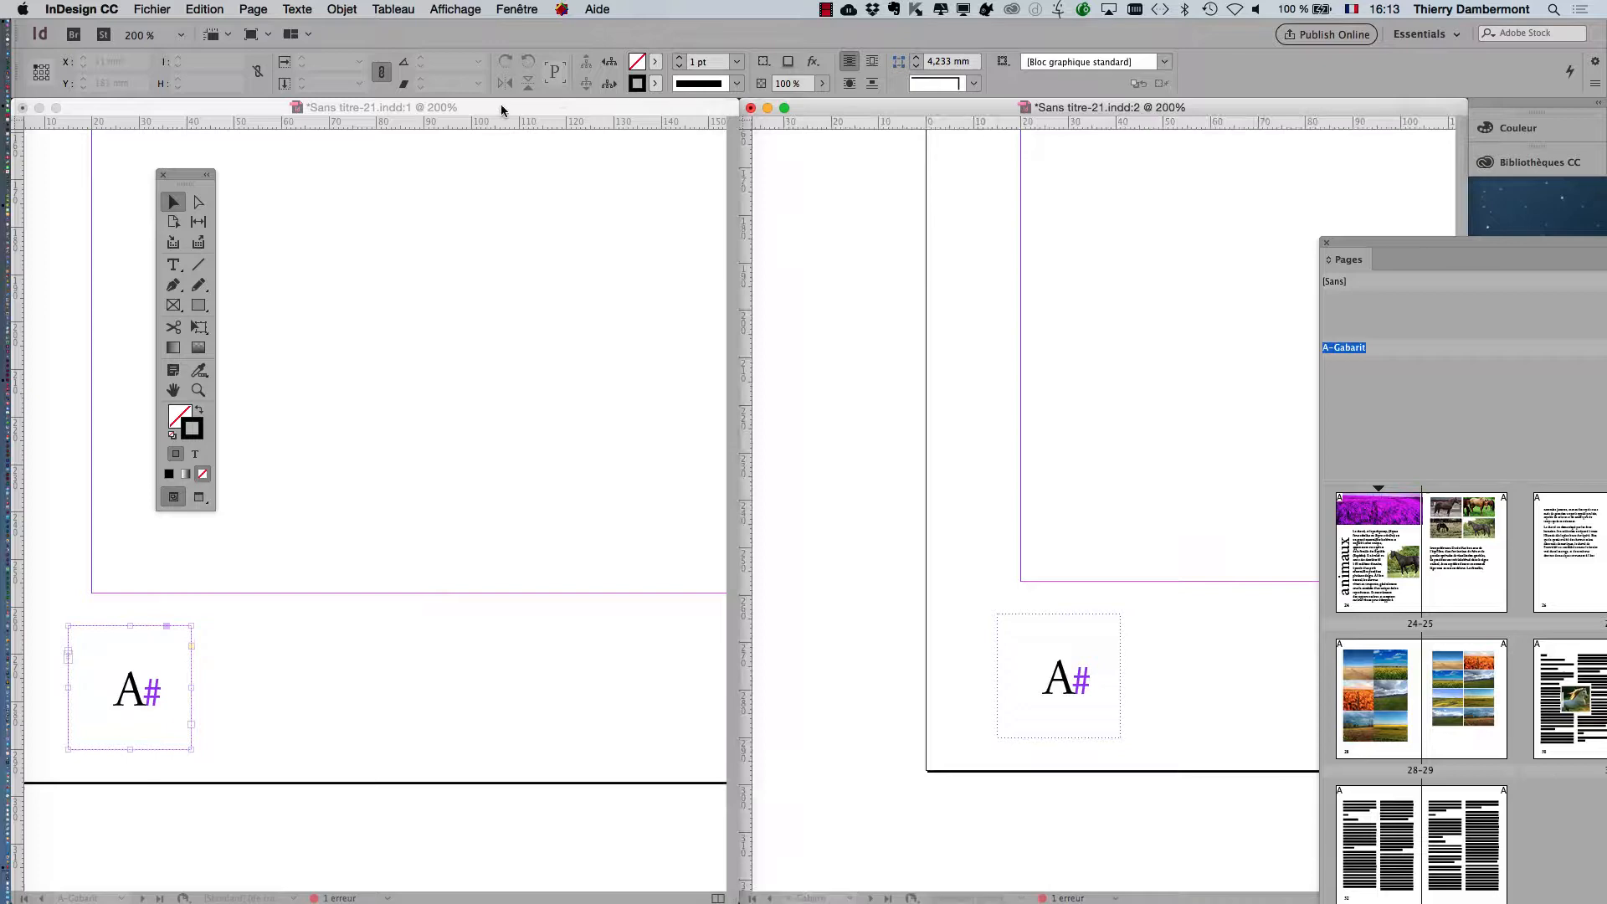
{"action": "left_click", "coordinate": [871, 109]}
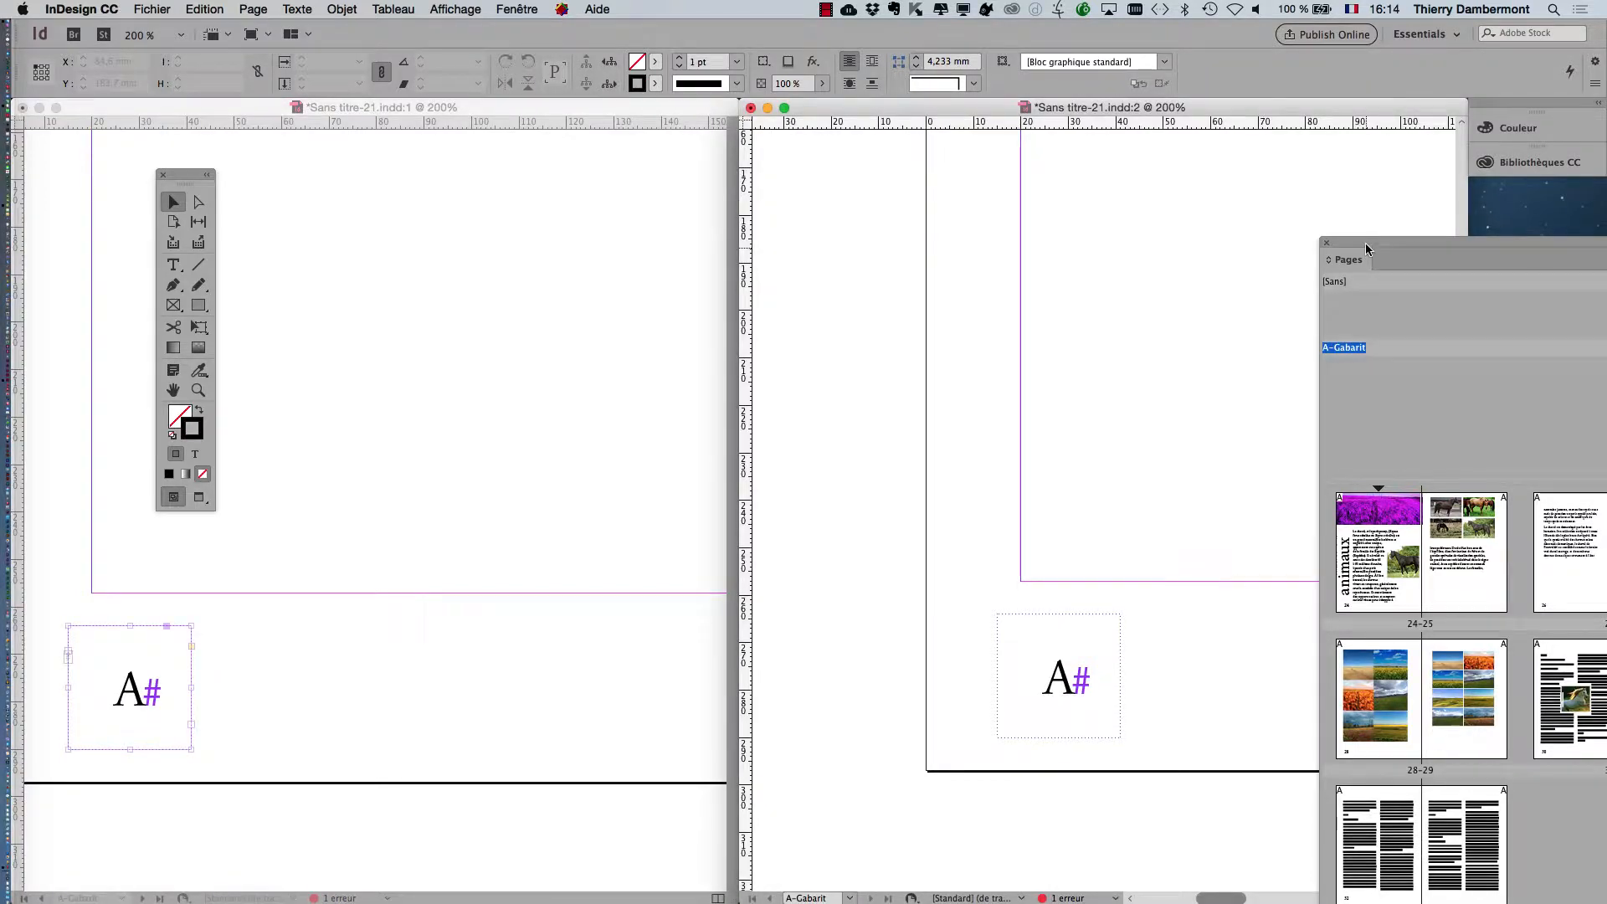
{"action": "left_click_drag", "start_coordinate": [1368, 249], "coordinate": [1266, 134]}
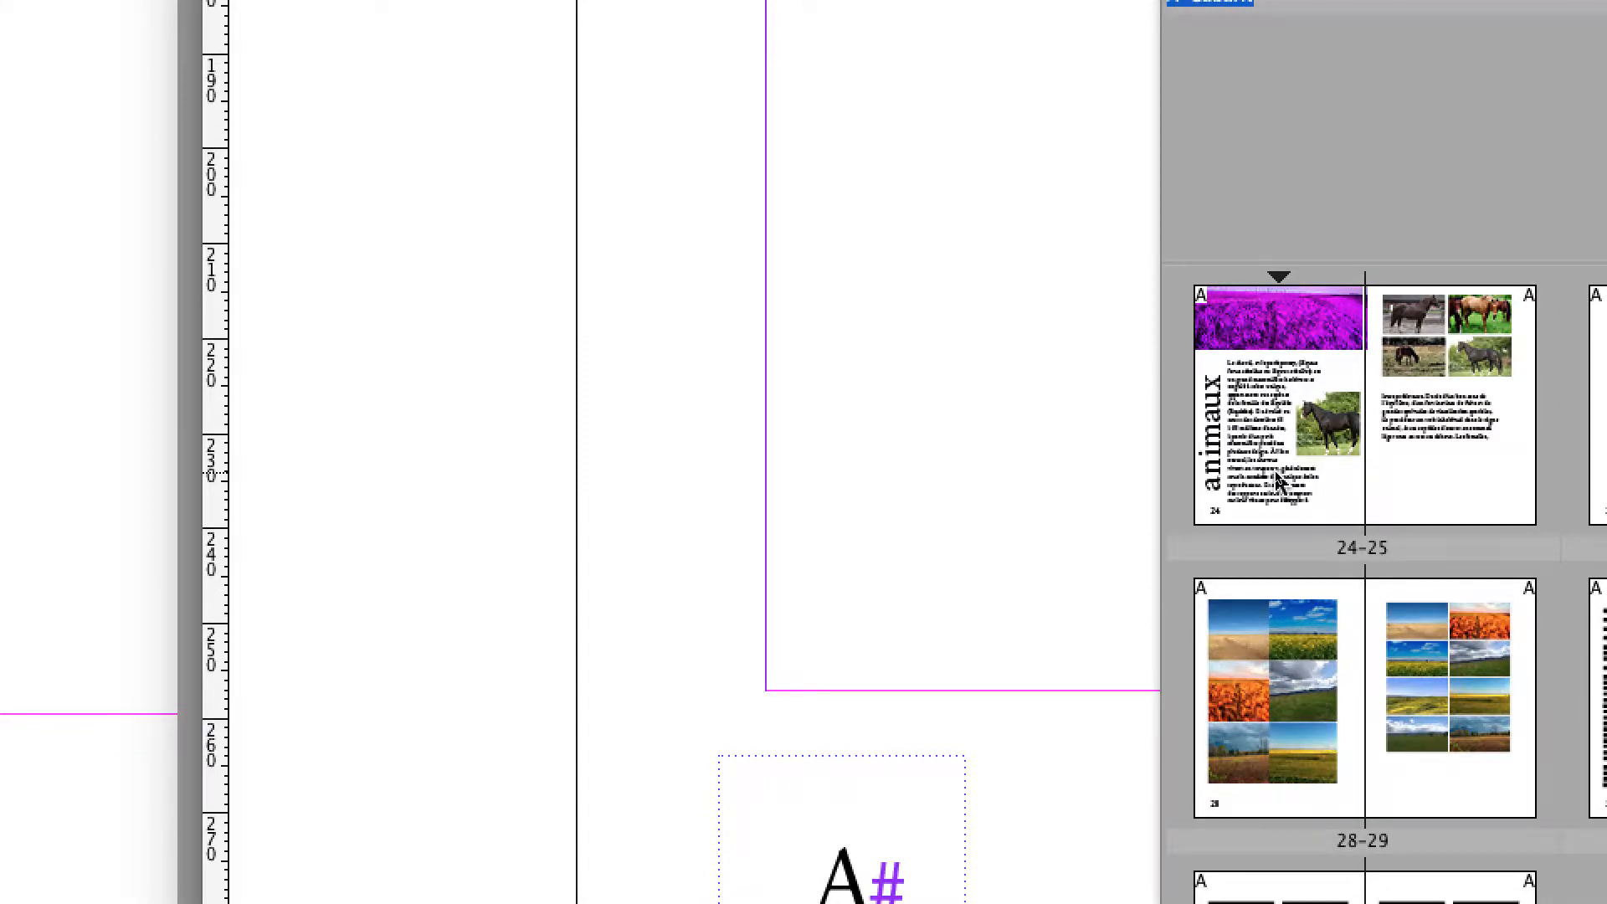
{"action": "double_click", "coordinate": [1278, 480]}
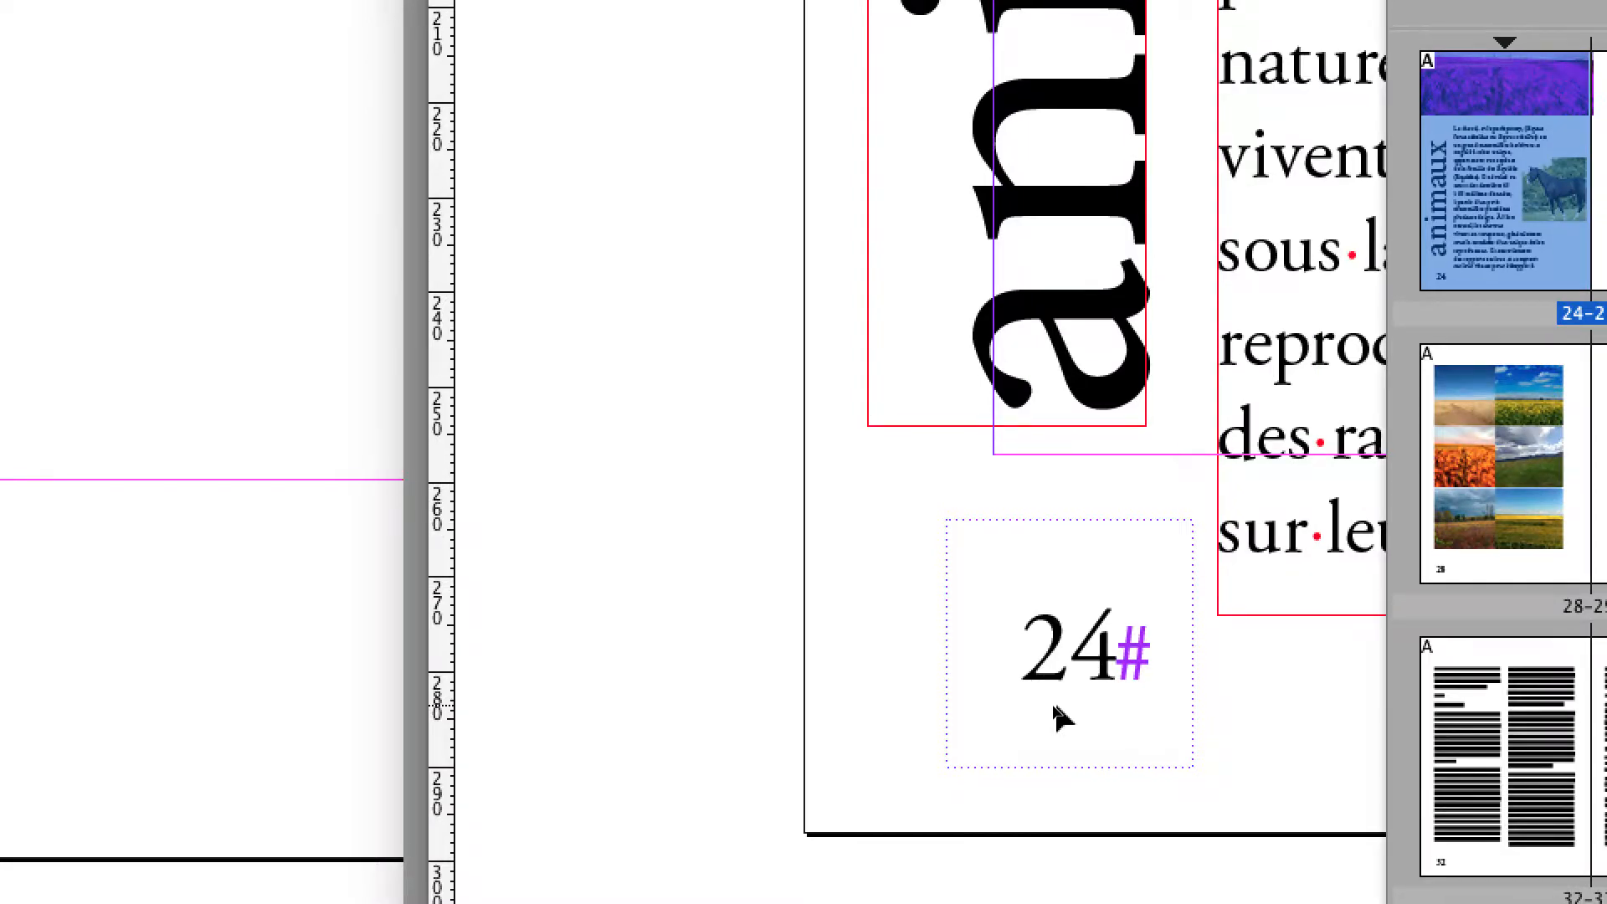
{"action": "left_click", "coordinate": [1055, 708]}
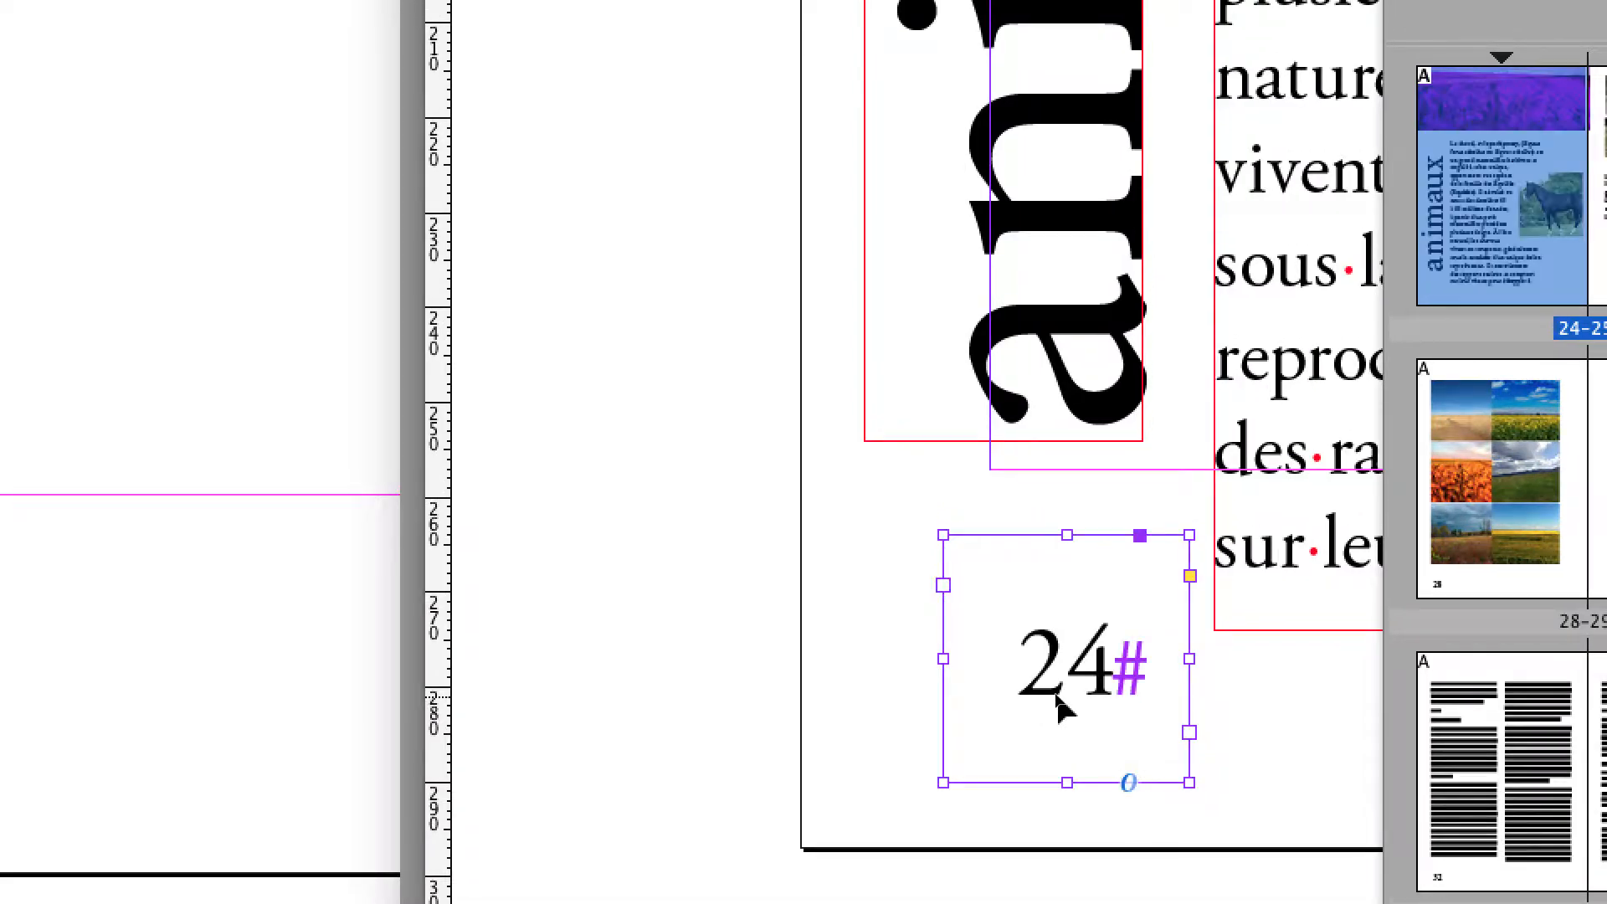
{"action": "key", "text": "super+z"}
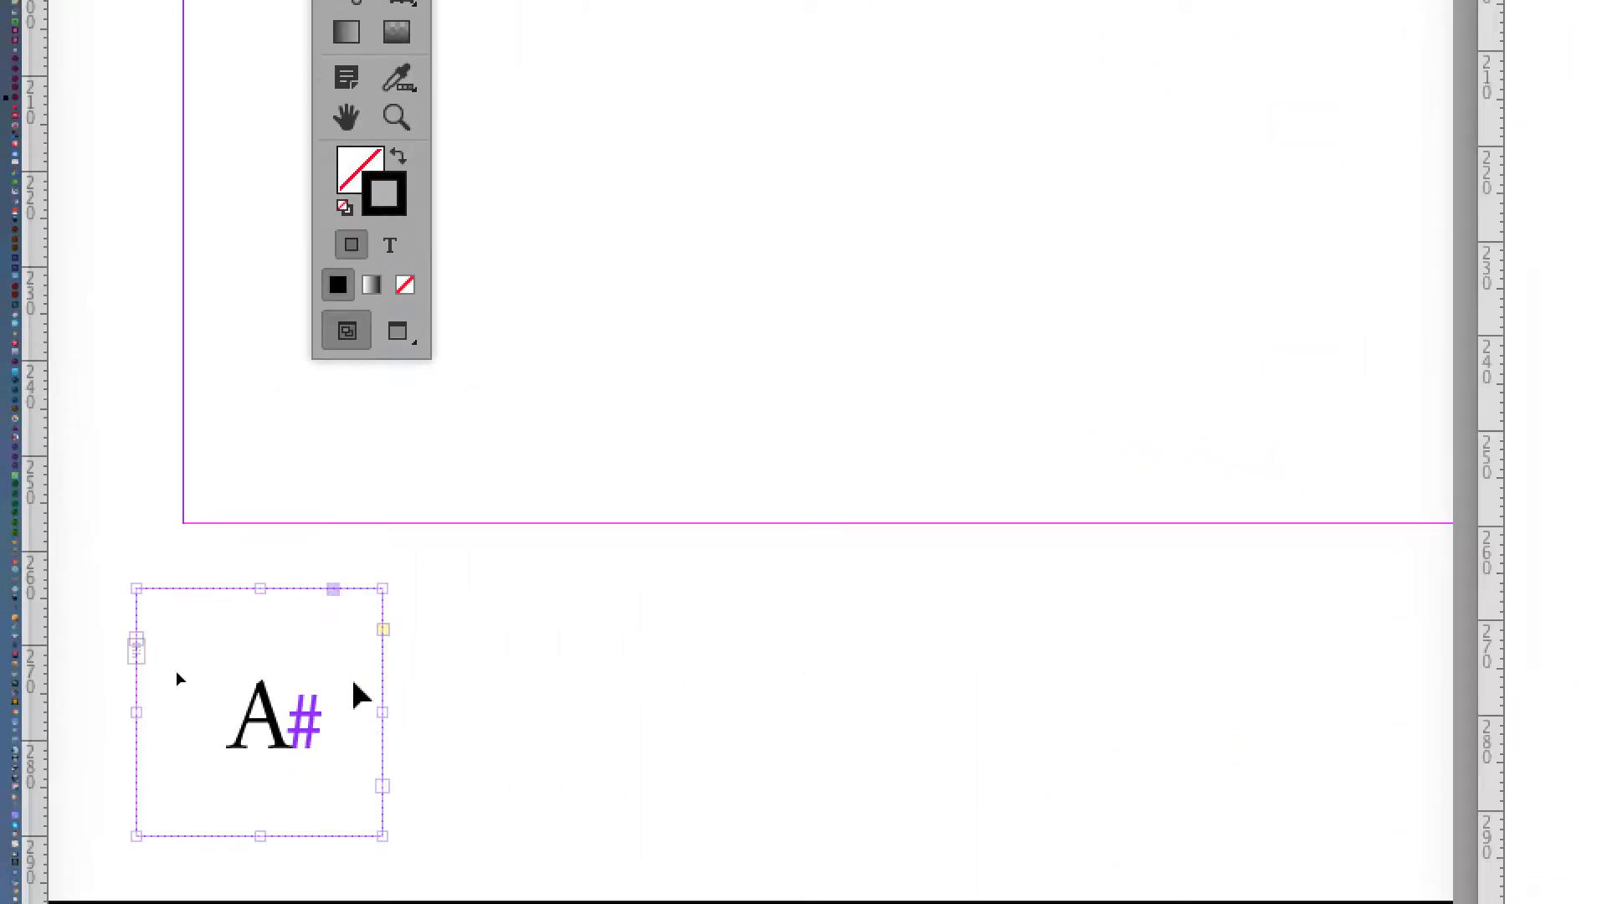
- Set the font size of the page number marker on the A-Gabarit master's left page to 40 pt
{"action": "left_click", "coordinate": [320, 698]}
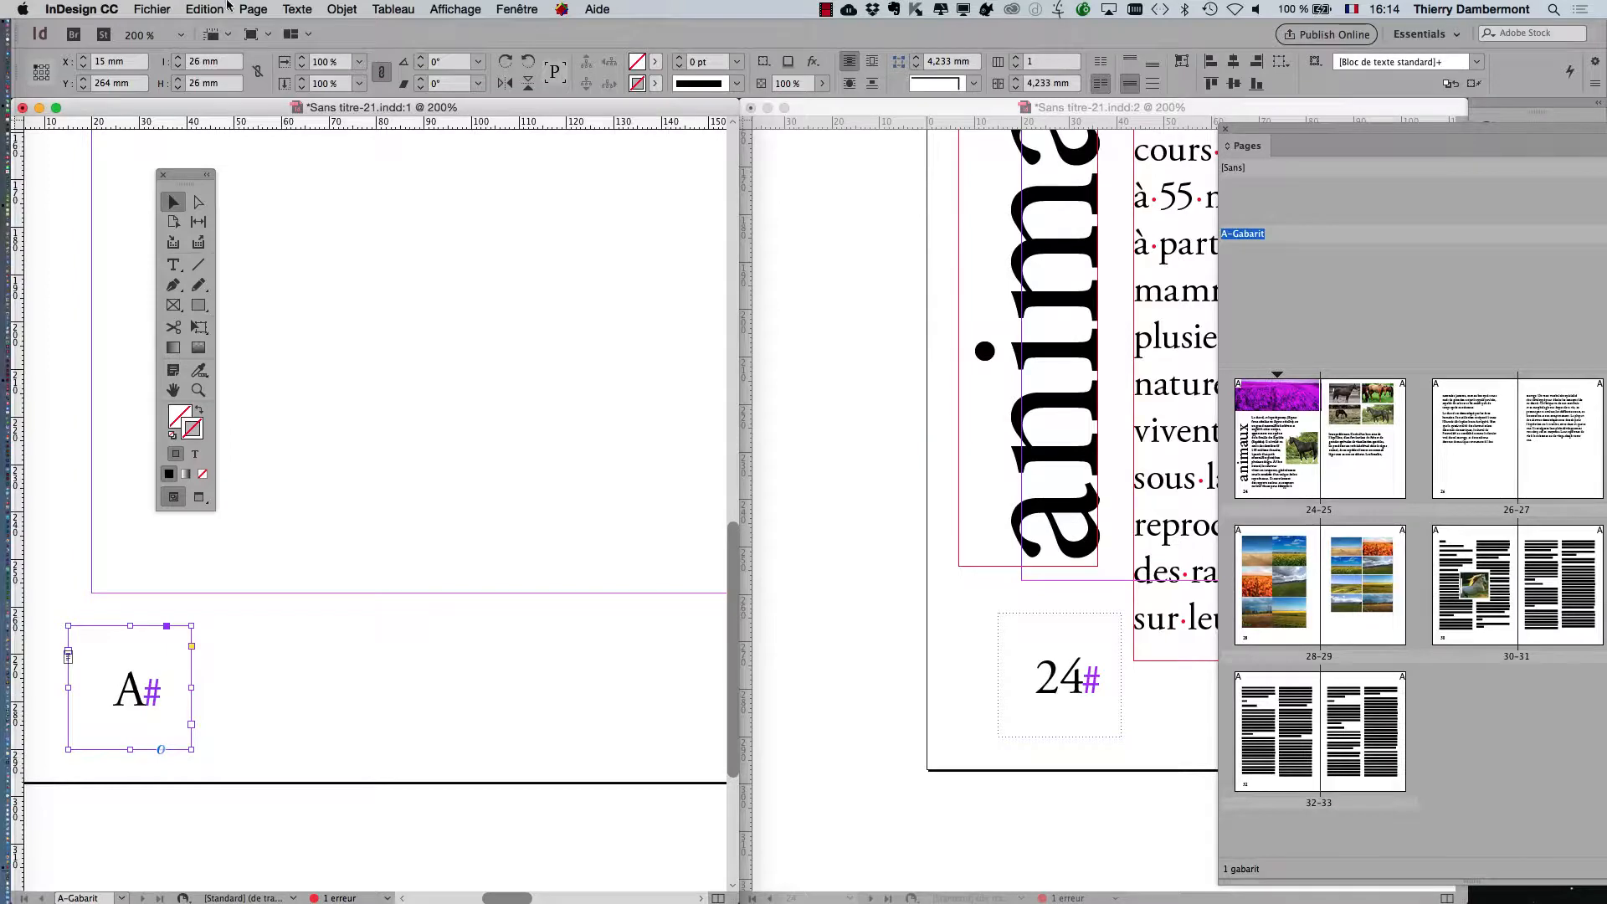
{"action": "left_click", "coordinate": [251, 8]}
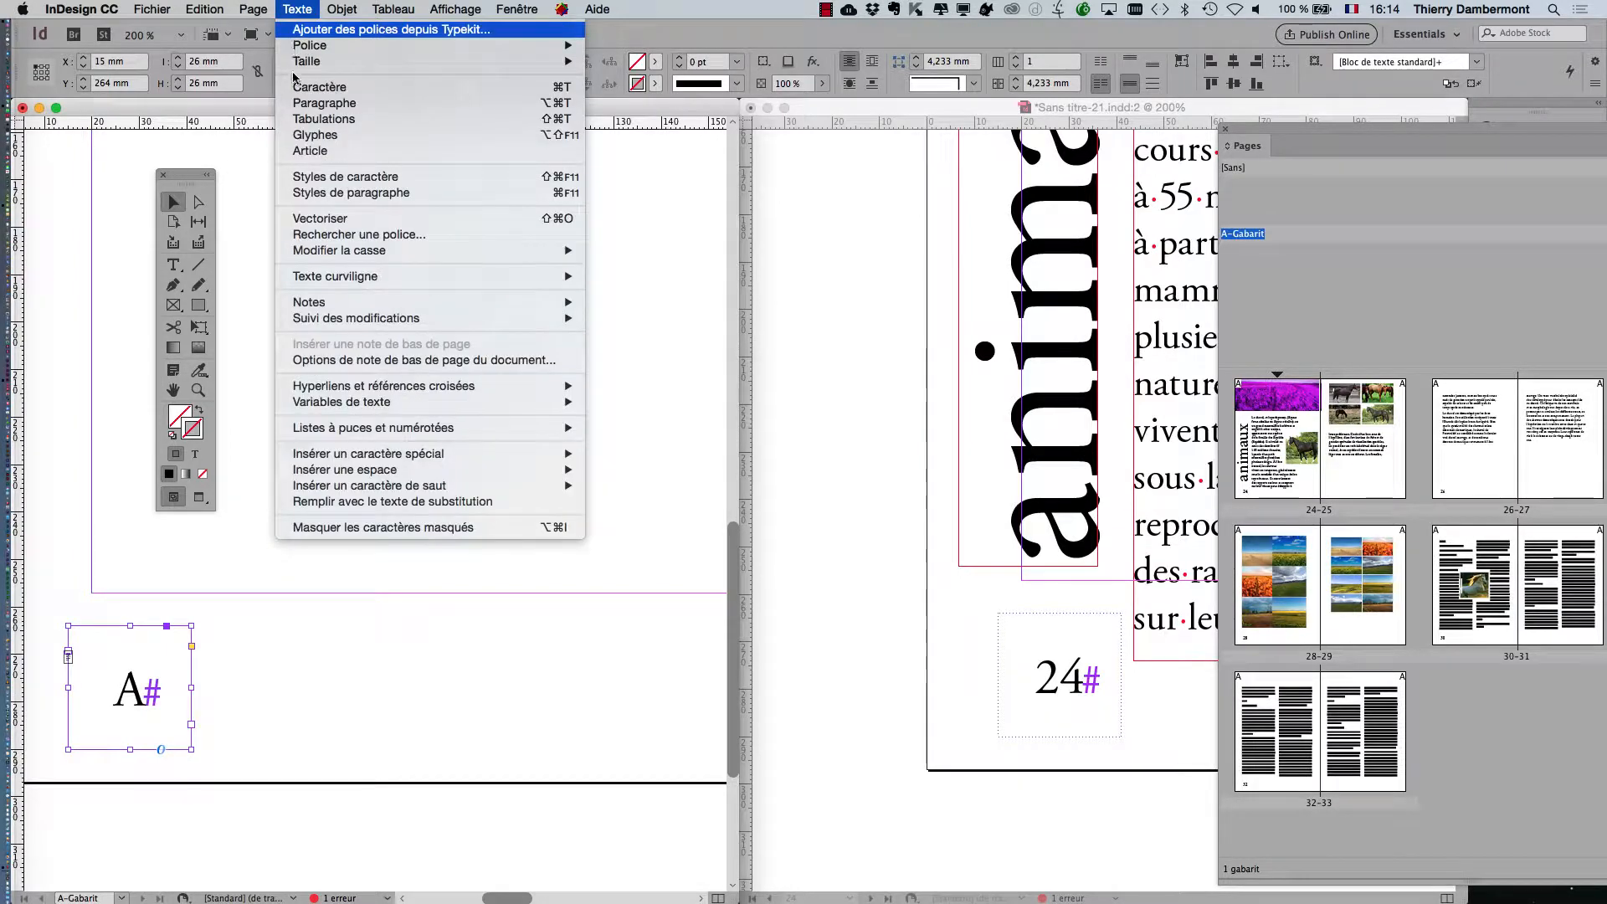
{"action": "left_click", "coordinate": [335, 90]}
{"action": "left_click_drag", "start_coordinate": [669, 582], "coordinate": [368, 564]}
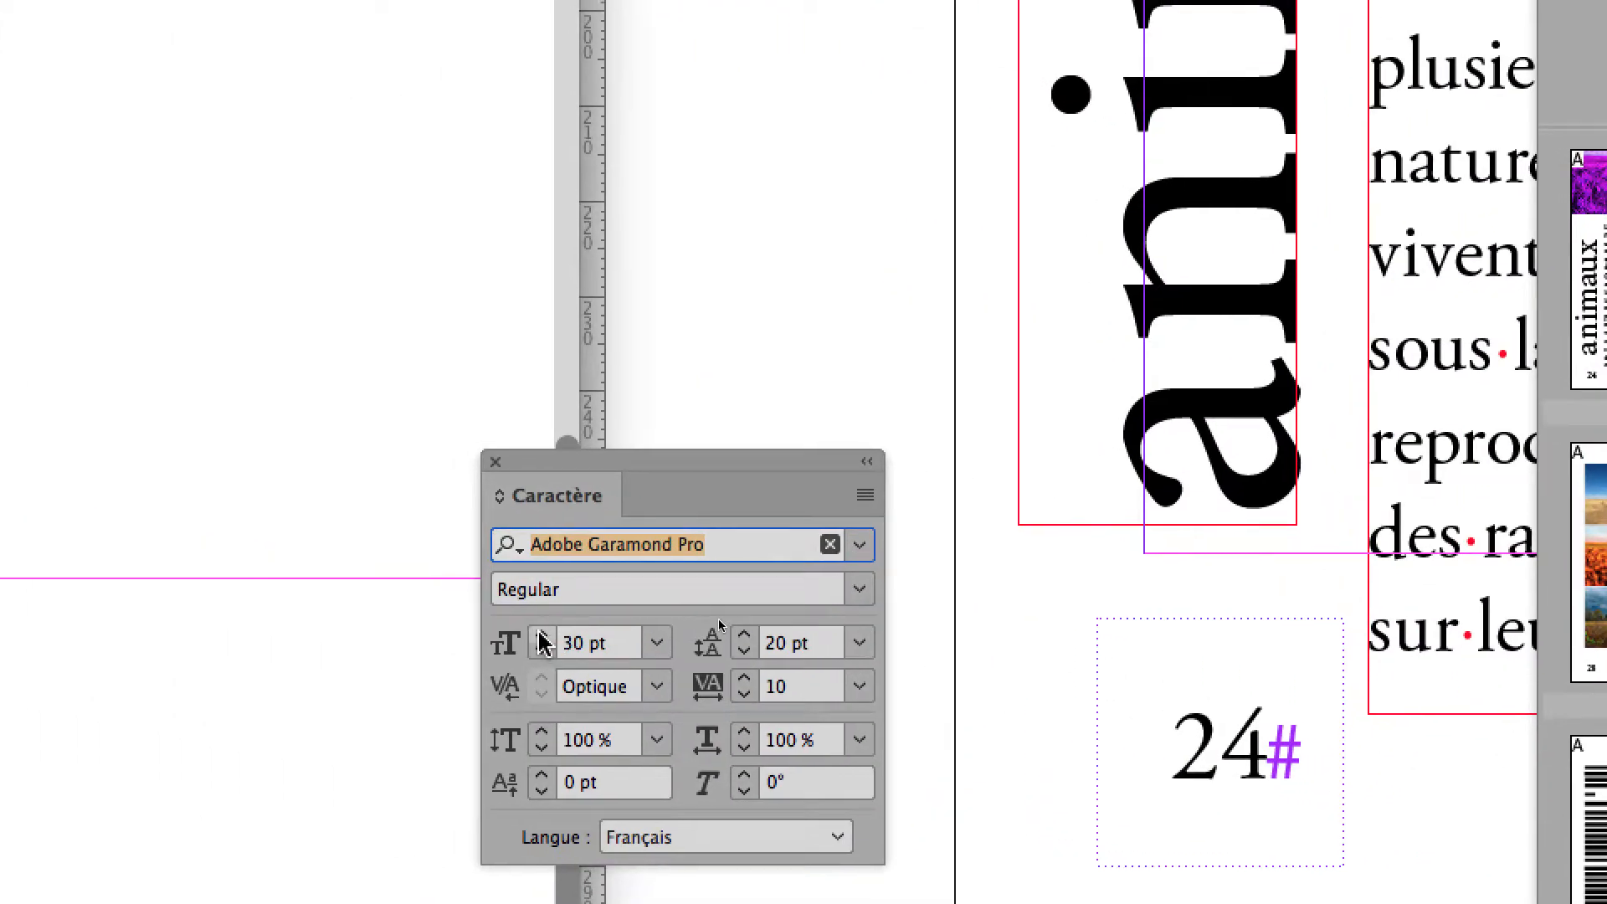
{"action": "left_click", "coordinate": [541, 634], "text": "shift"}
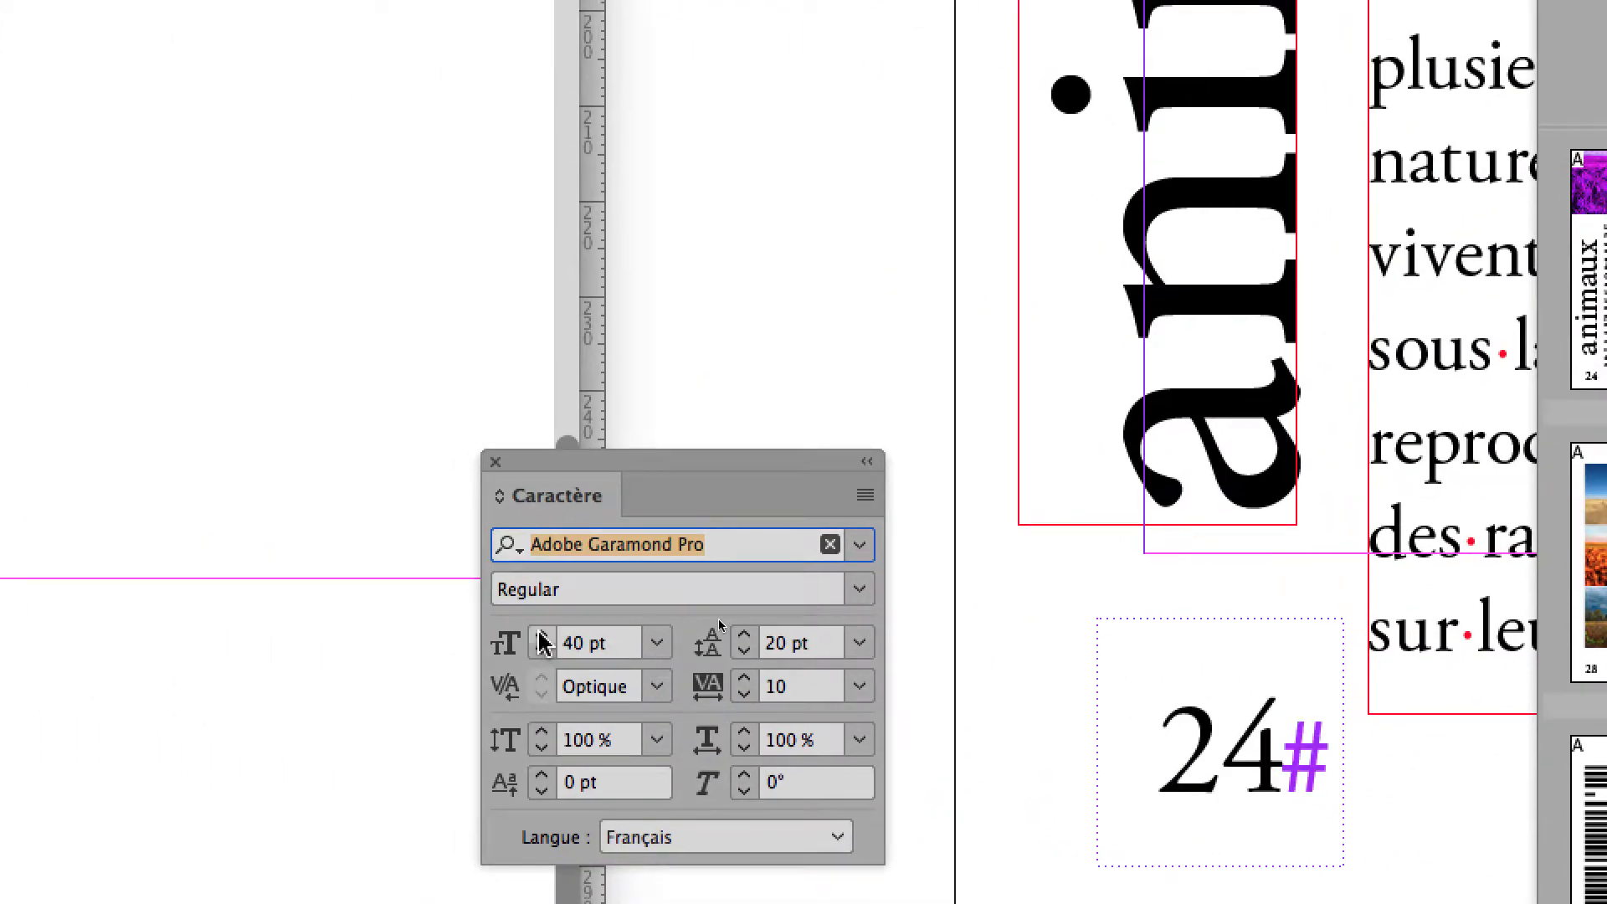
- Try a series of other fonts on the master page number, including Minion Pro, Avenir and Avenir Next
{"action": "left_click", "coordinate": [730, 545]}
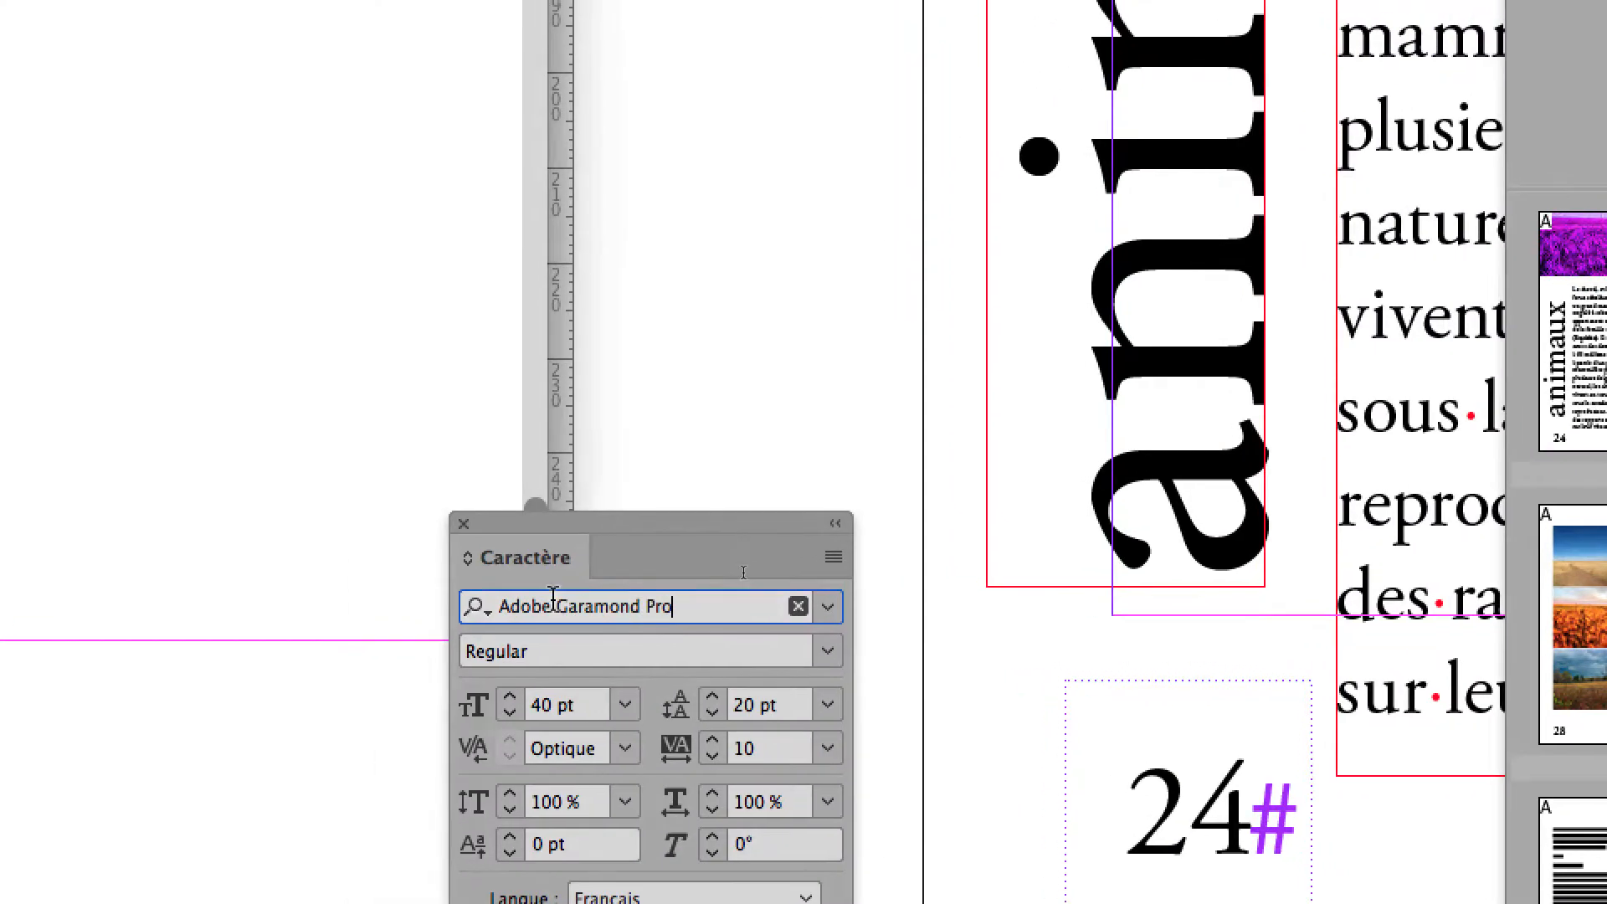
{"action": "key", "text": "Down"}
{"action": "key", "text": "Down"}
{"action": "key", "text": "Down"}
{"action": "key", "text": "Down"}
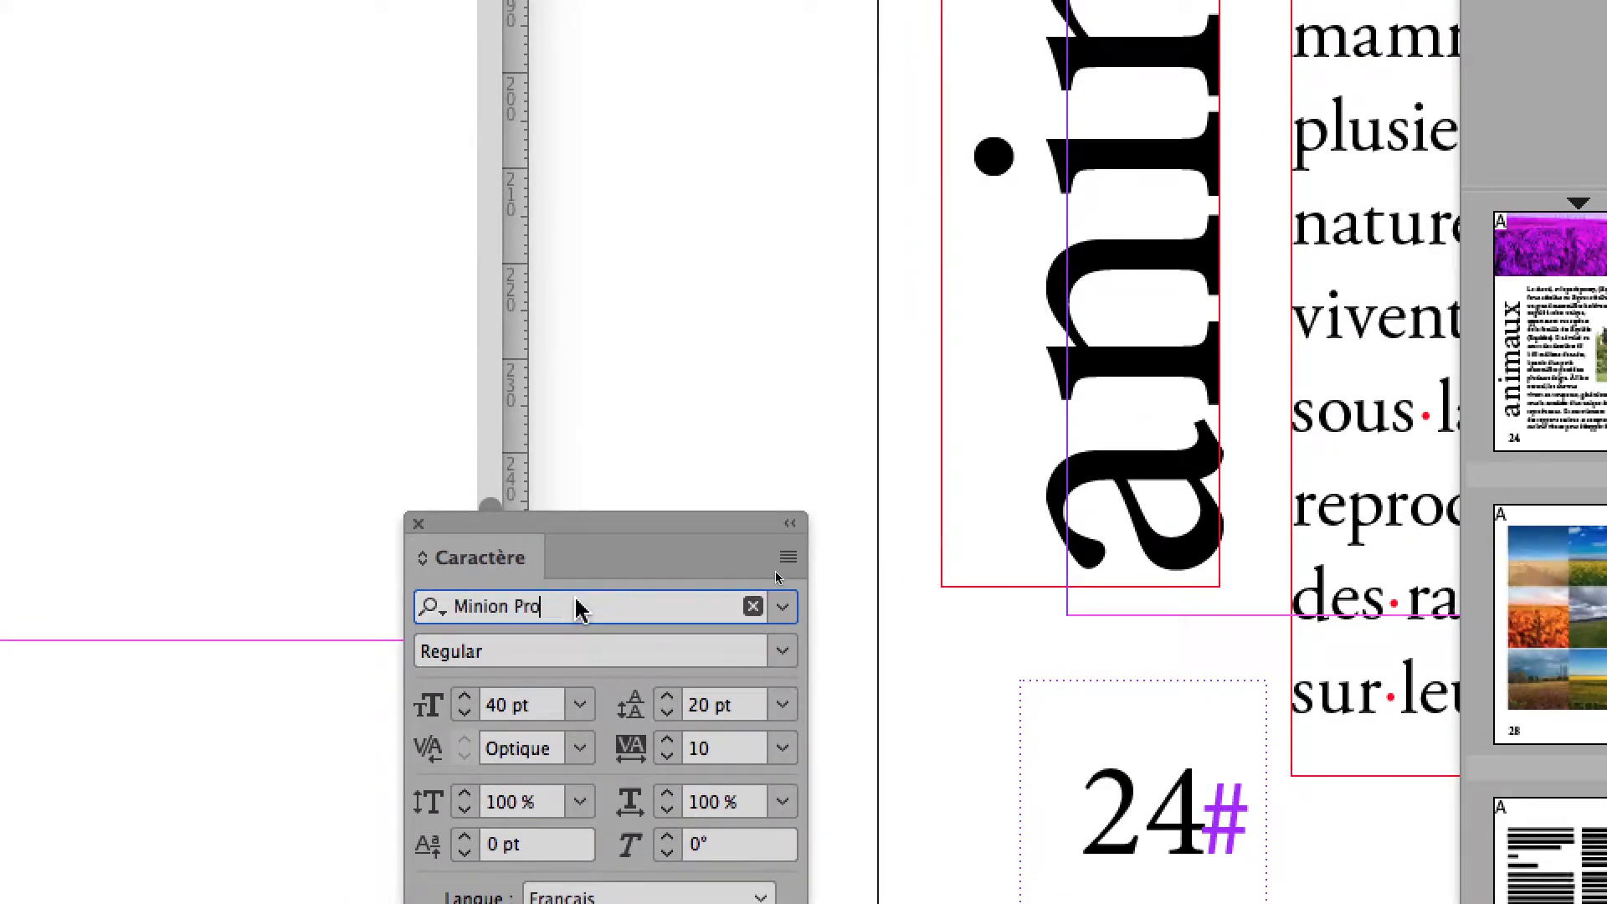
{"action": "key", "text": "Down"}
{"action": "key", "text": "Down"}
{"action": "key", "text": "Down"}
{"action": "key", "text": "Down"}
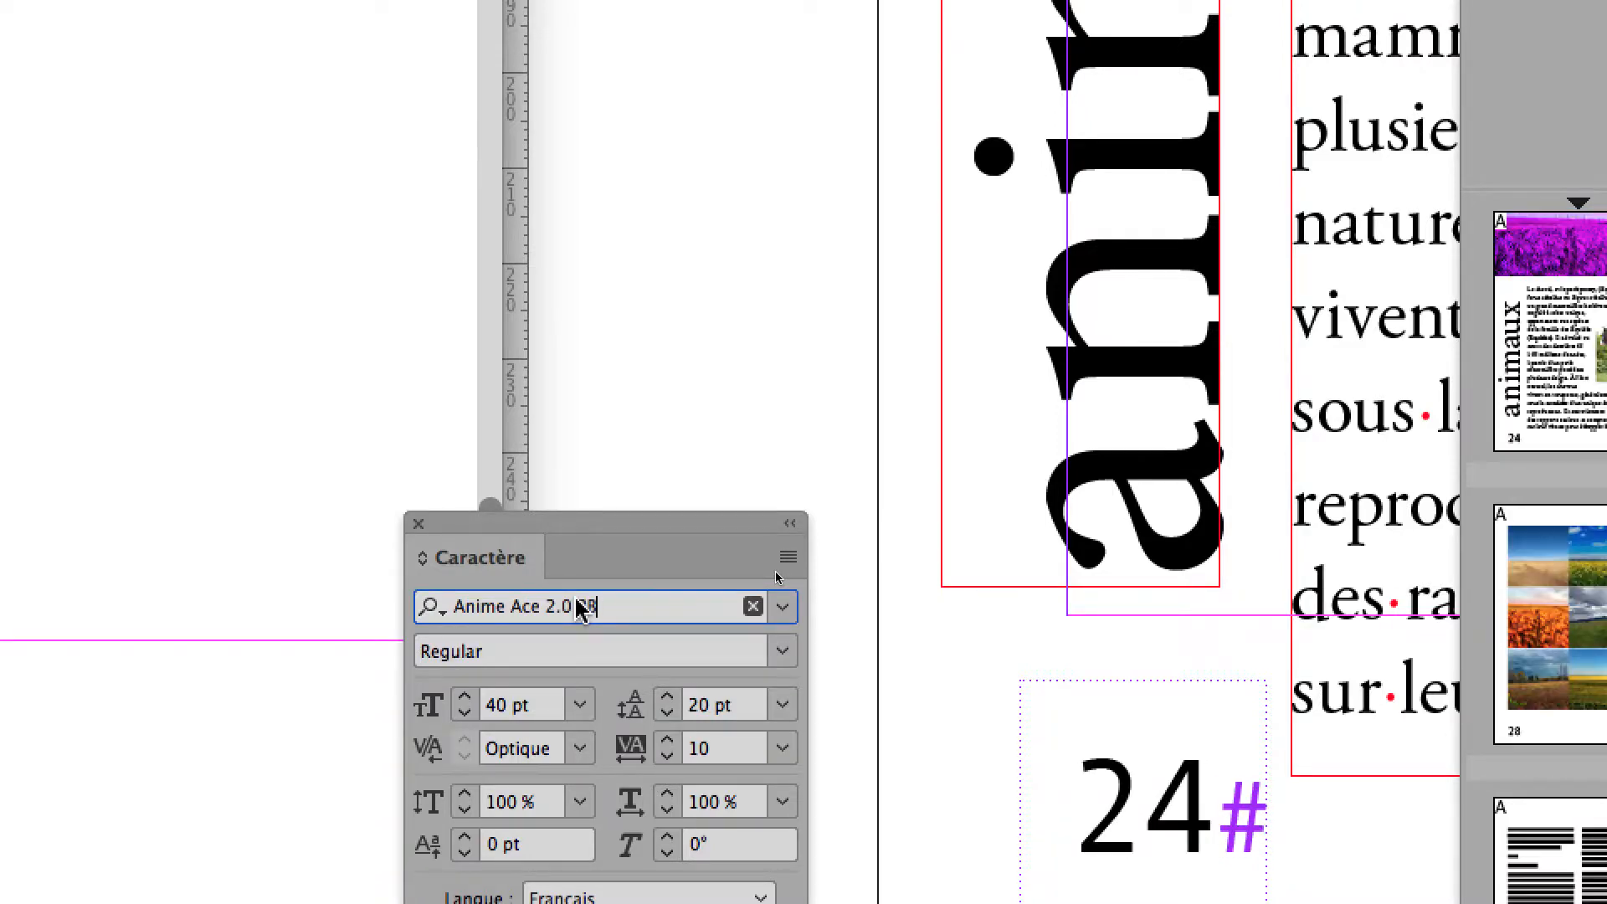
{"action": "key", "text": "Down"}
{"action": "key", "text": "Down"}
{"action": "key", "text": "Down"}
{"action": "key", "text": "Down"}
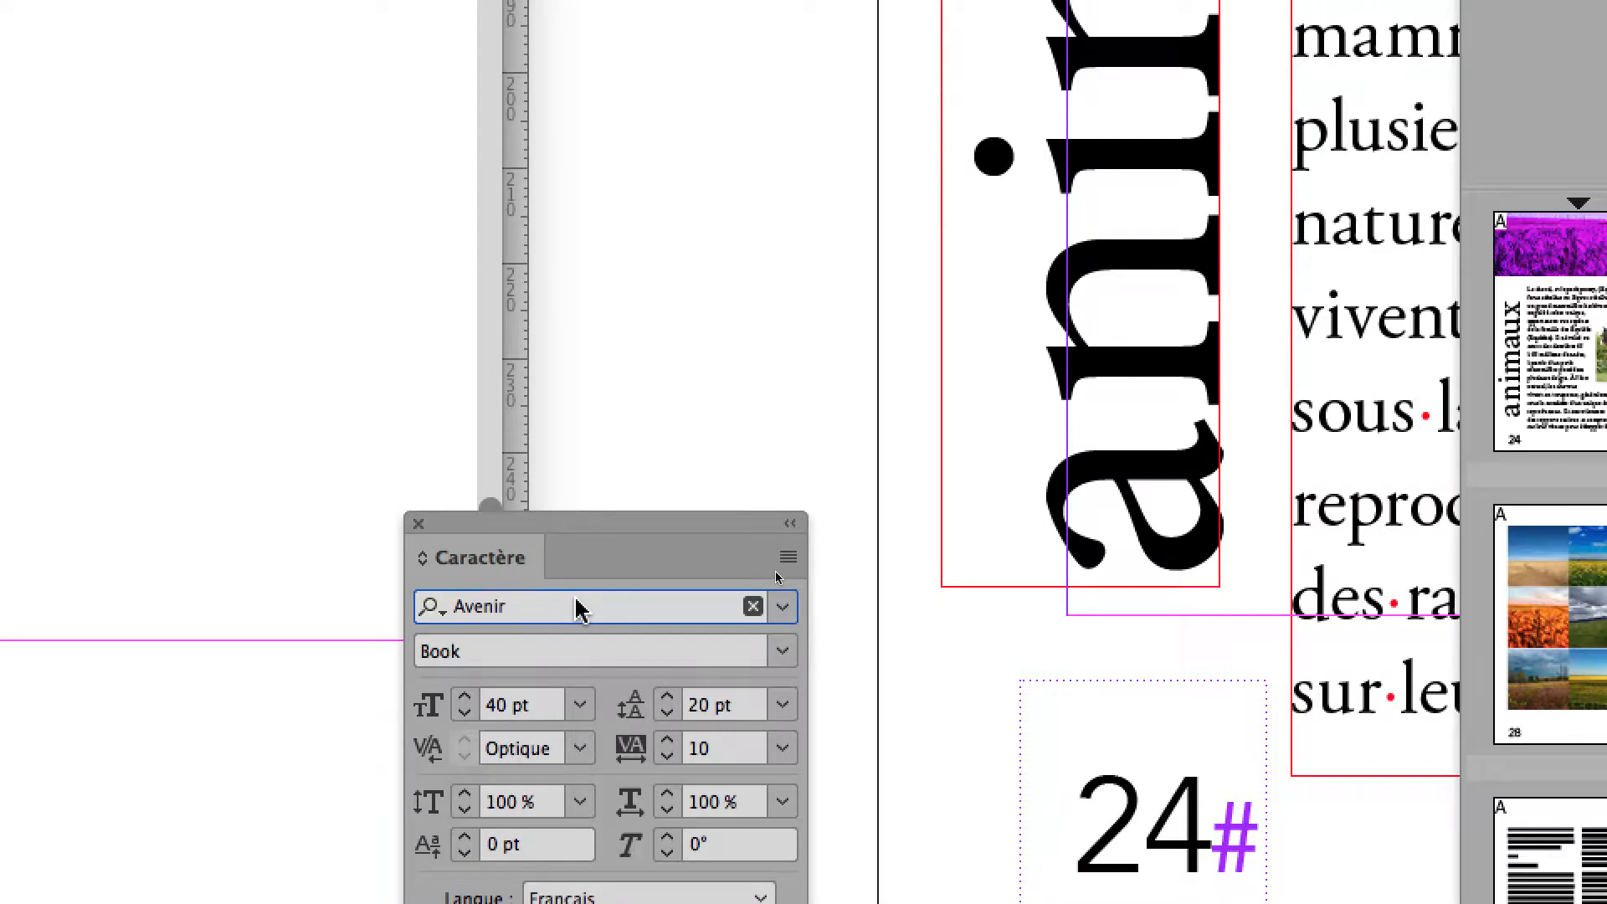
{"action": "key", "text": "Down"}
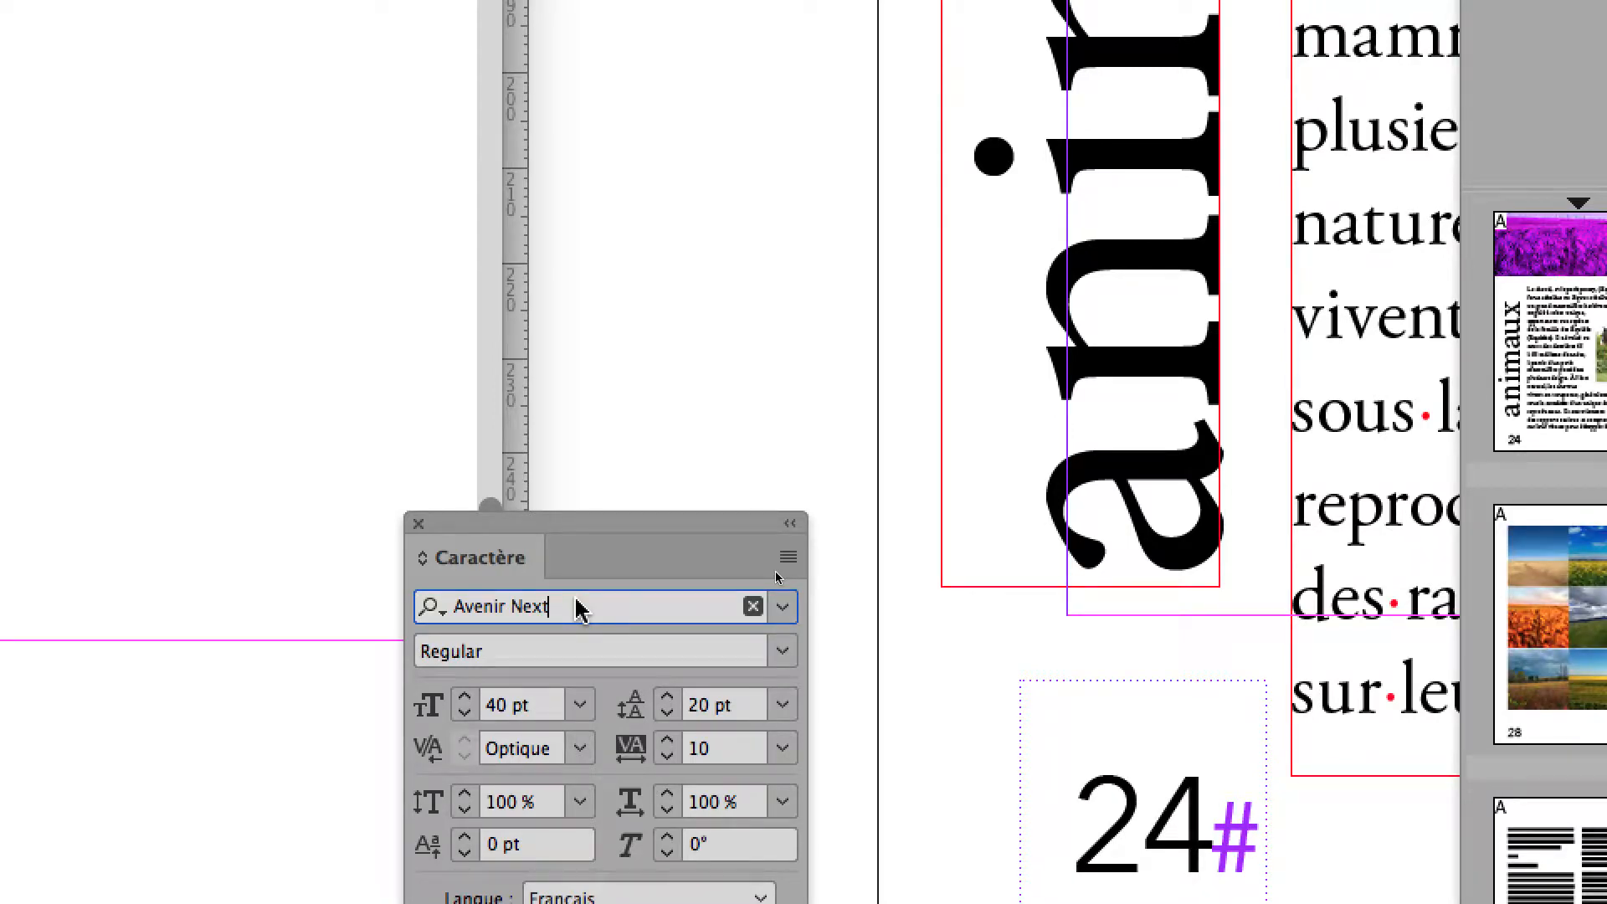
{"action": "key", "text": "Up"}
{"action": "key", "text": "Up"}
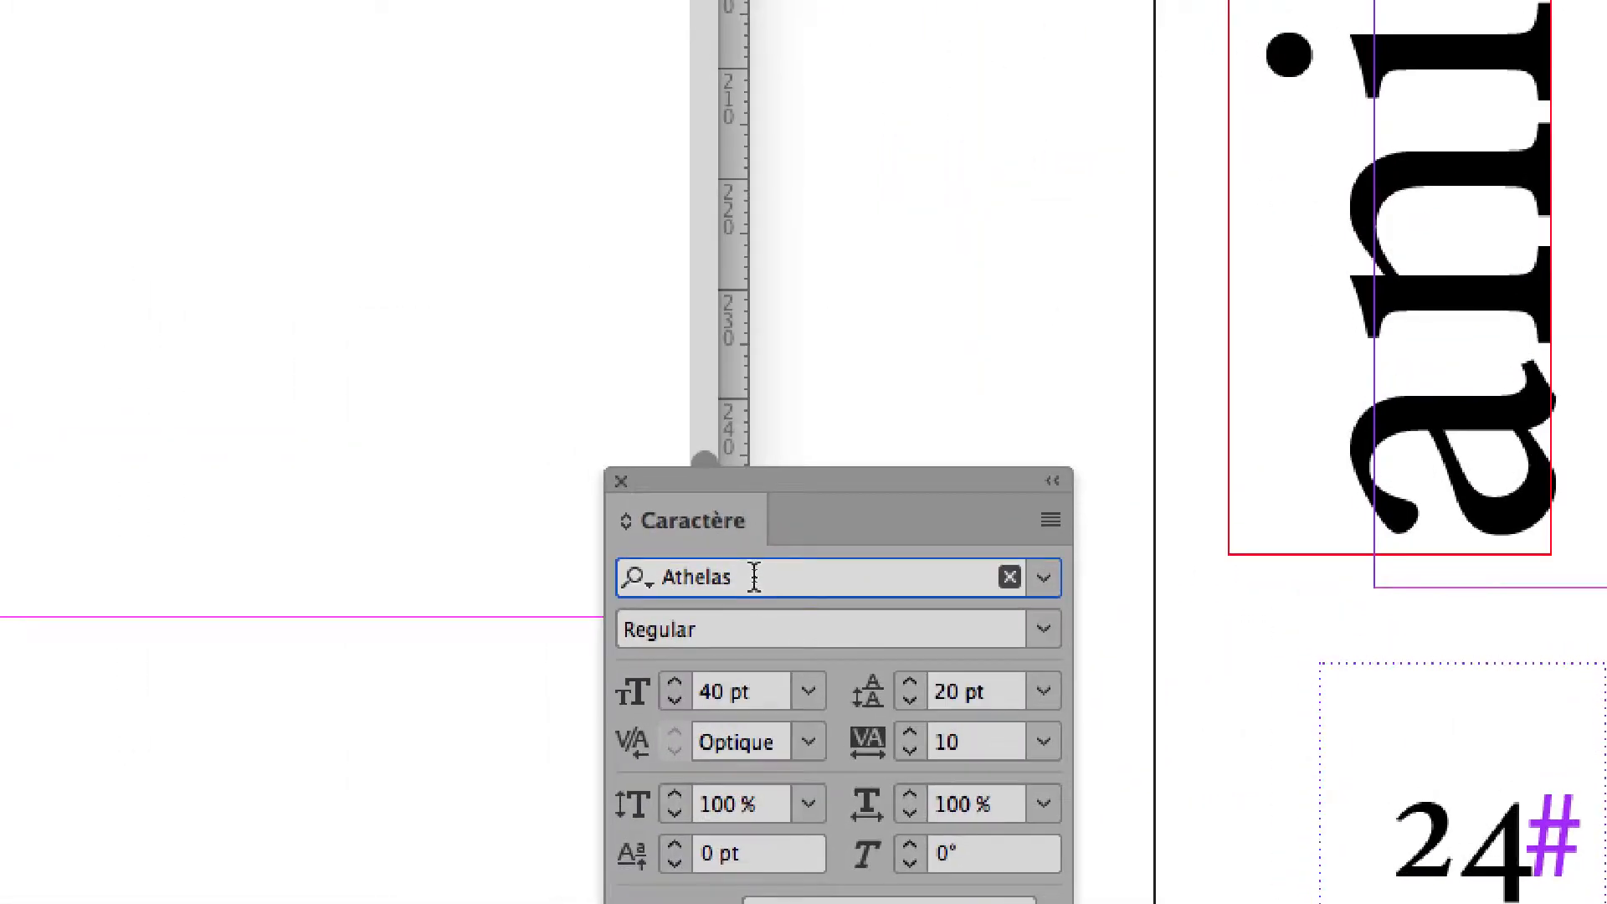
- Set the font of the master page number to Baskerville and close the Character panel
{"action": "left_click", "coordinate": [754, 577]}
{"action": "type", "text": "Avenir"}
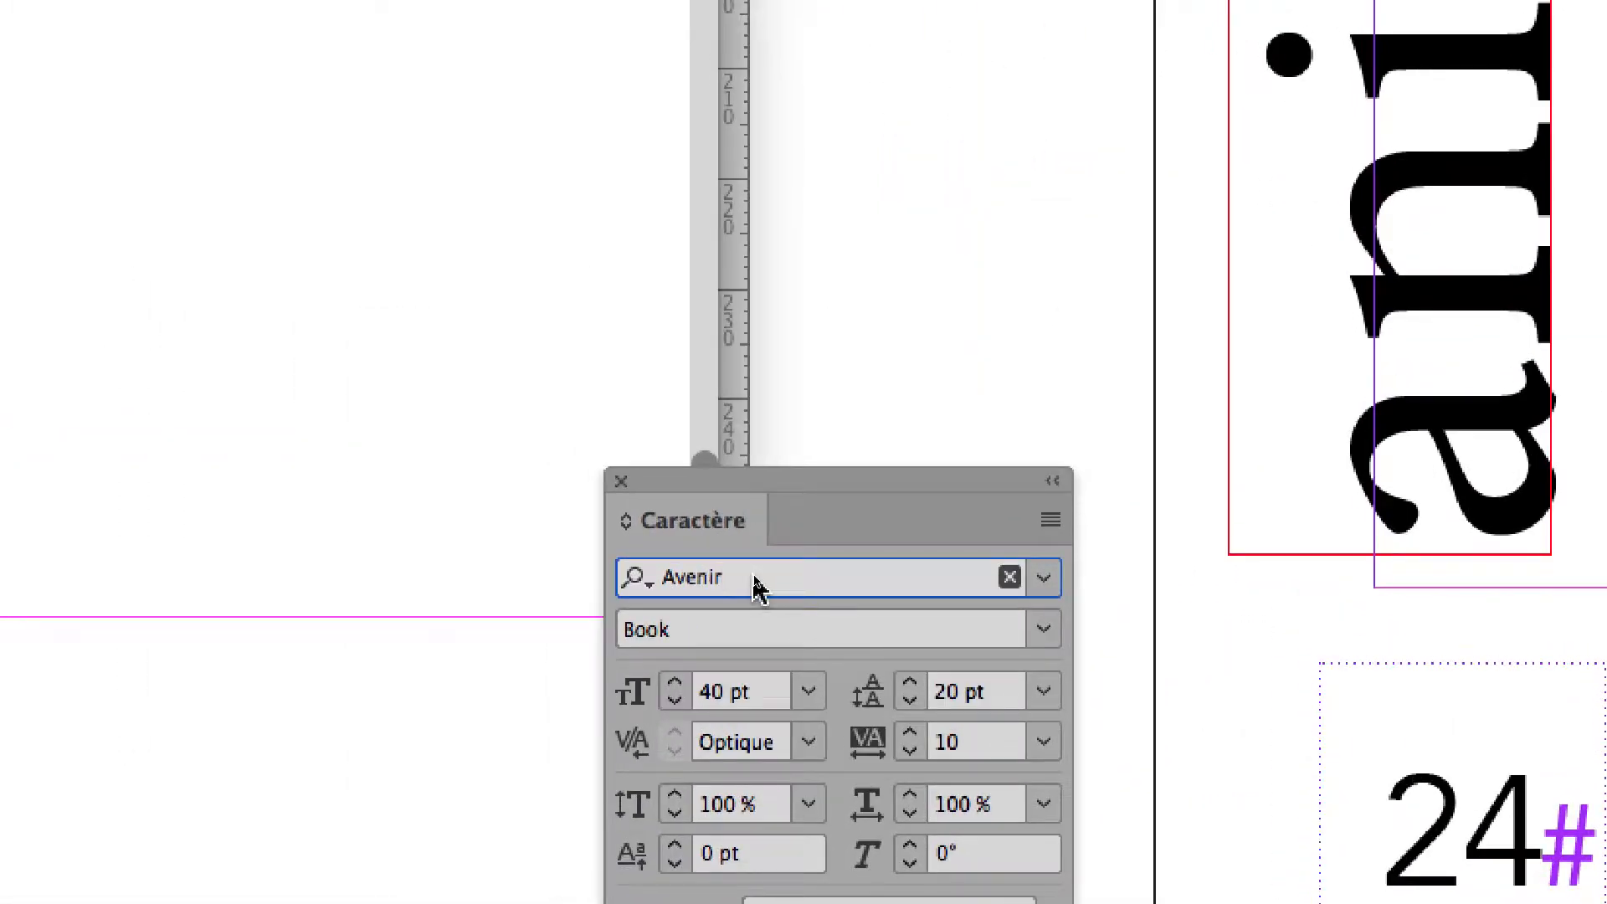
{"action": "key", "text": "Down"}
{"action": "key", "text": "Down"}
{"action": "key", "text": "Down"}
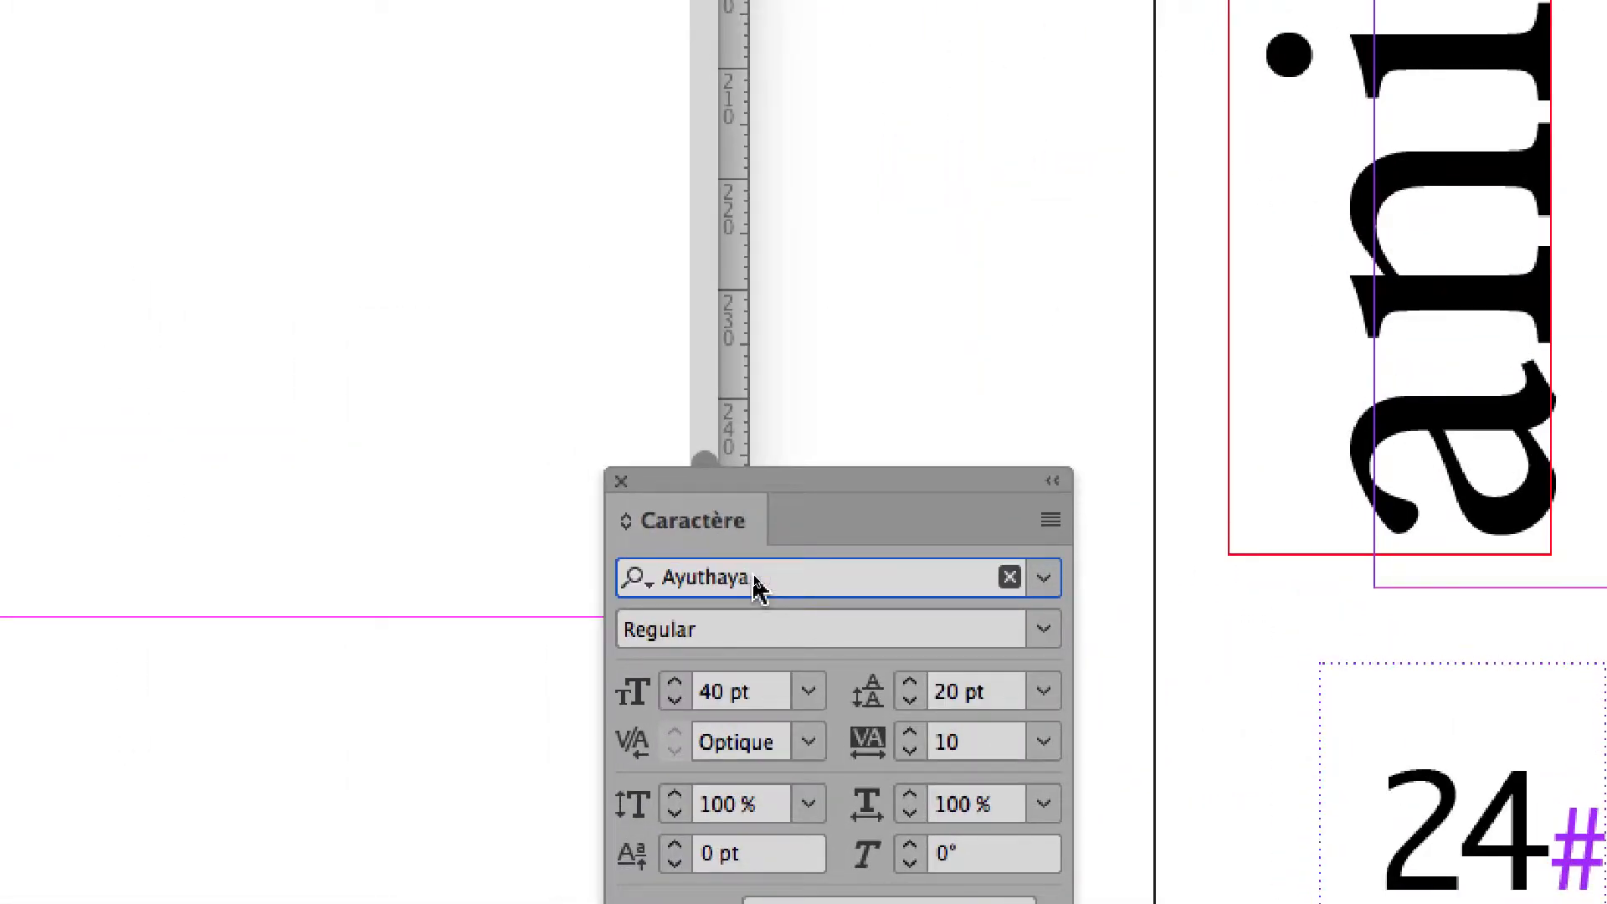
{"action": "left_click_drag", "start_coordinate": [766, 479], "coordinate": [986, 691]}
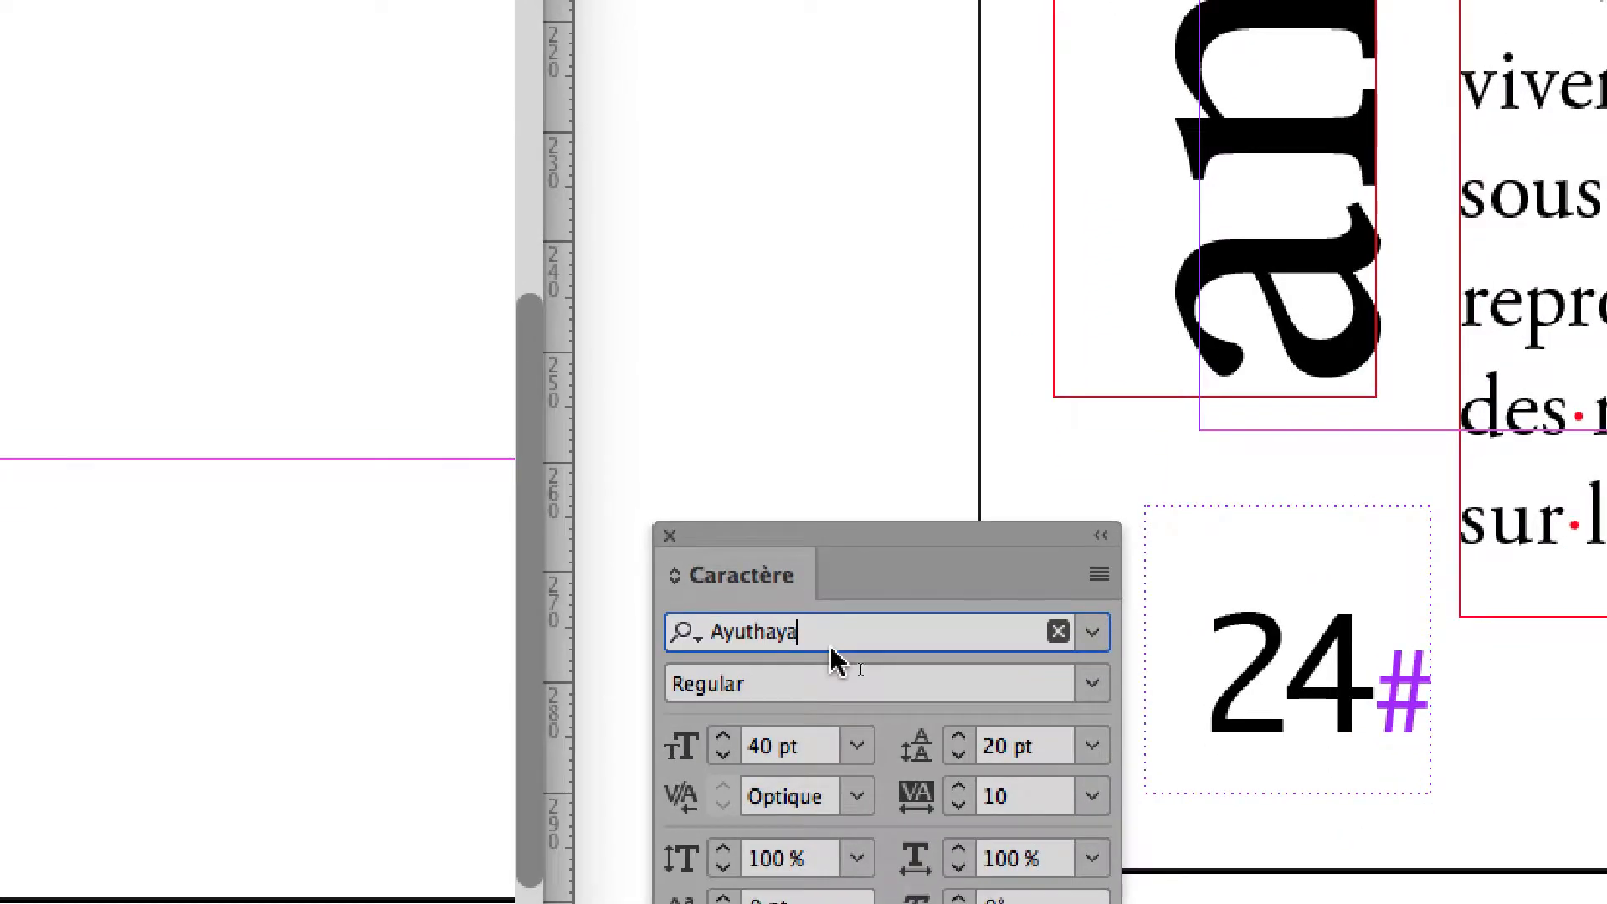
{"action": "key", "text": "Down"}
{"action": "key", "text": "Down"}
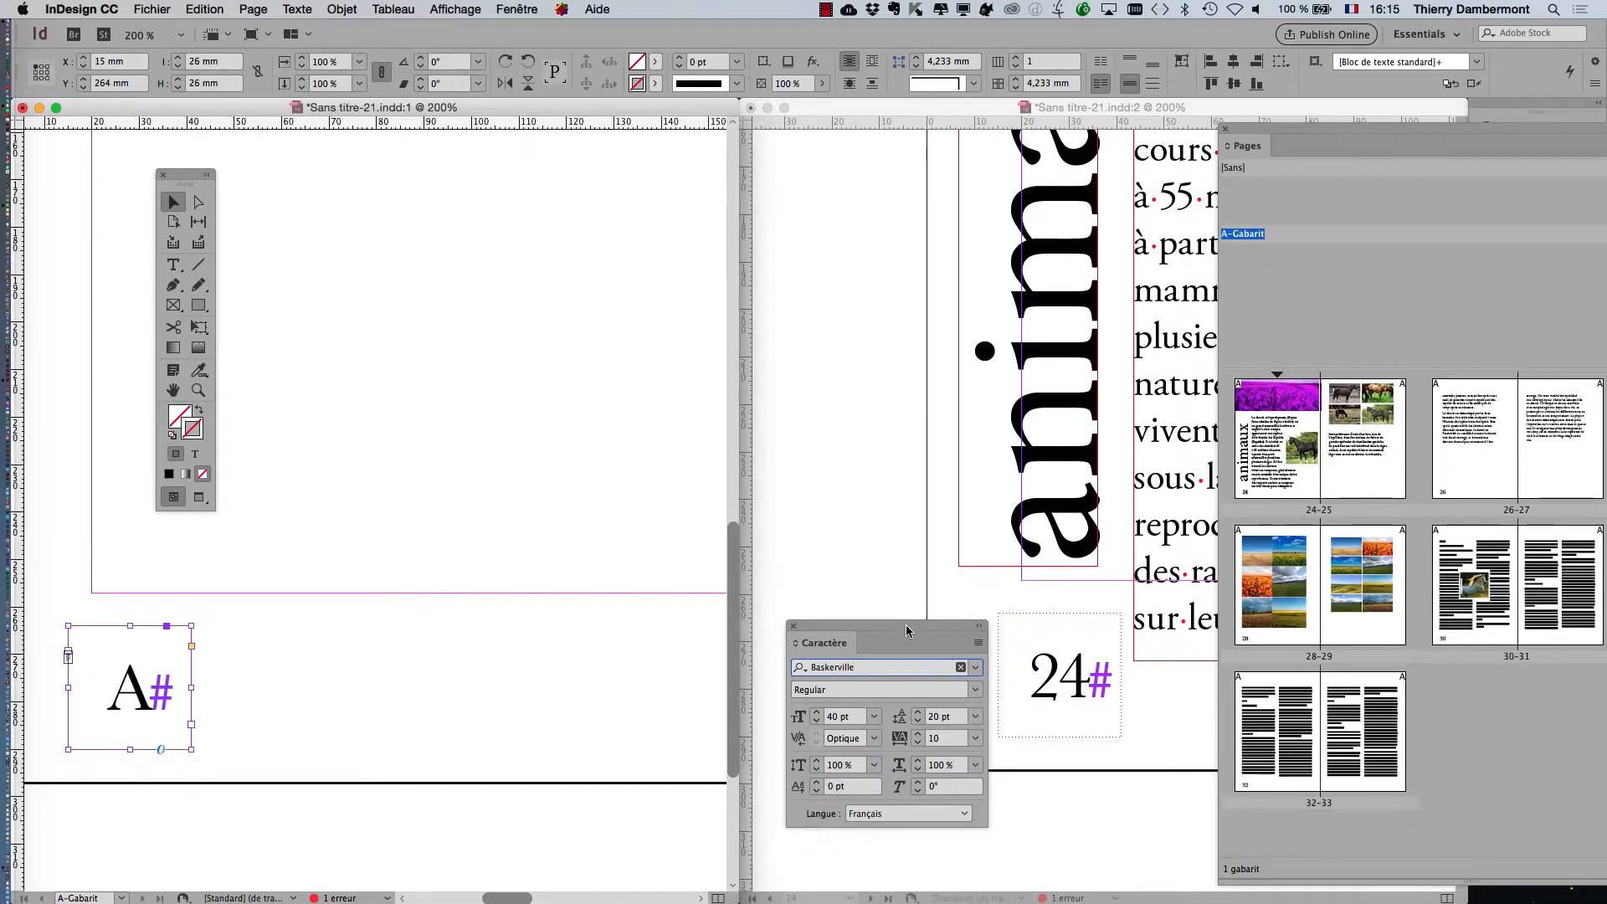
{"action": "left_click_drag", "start_coordinate": [907, 631], "coordinate": [503, 319]}
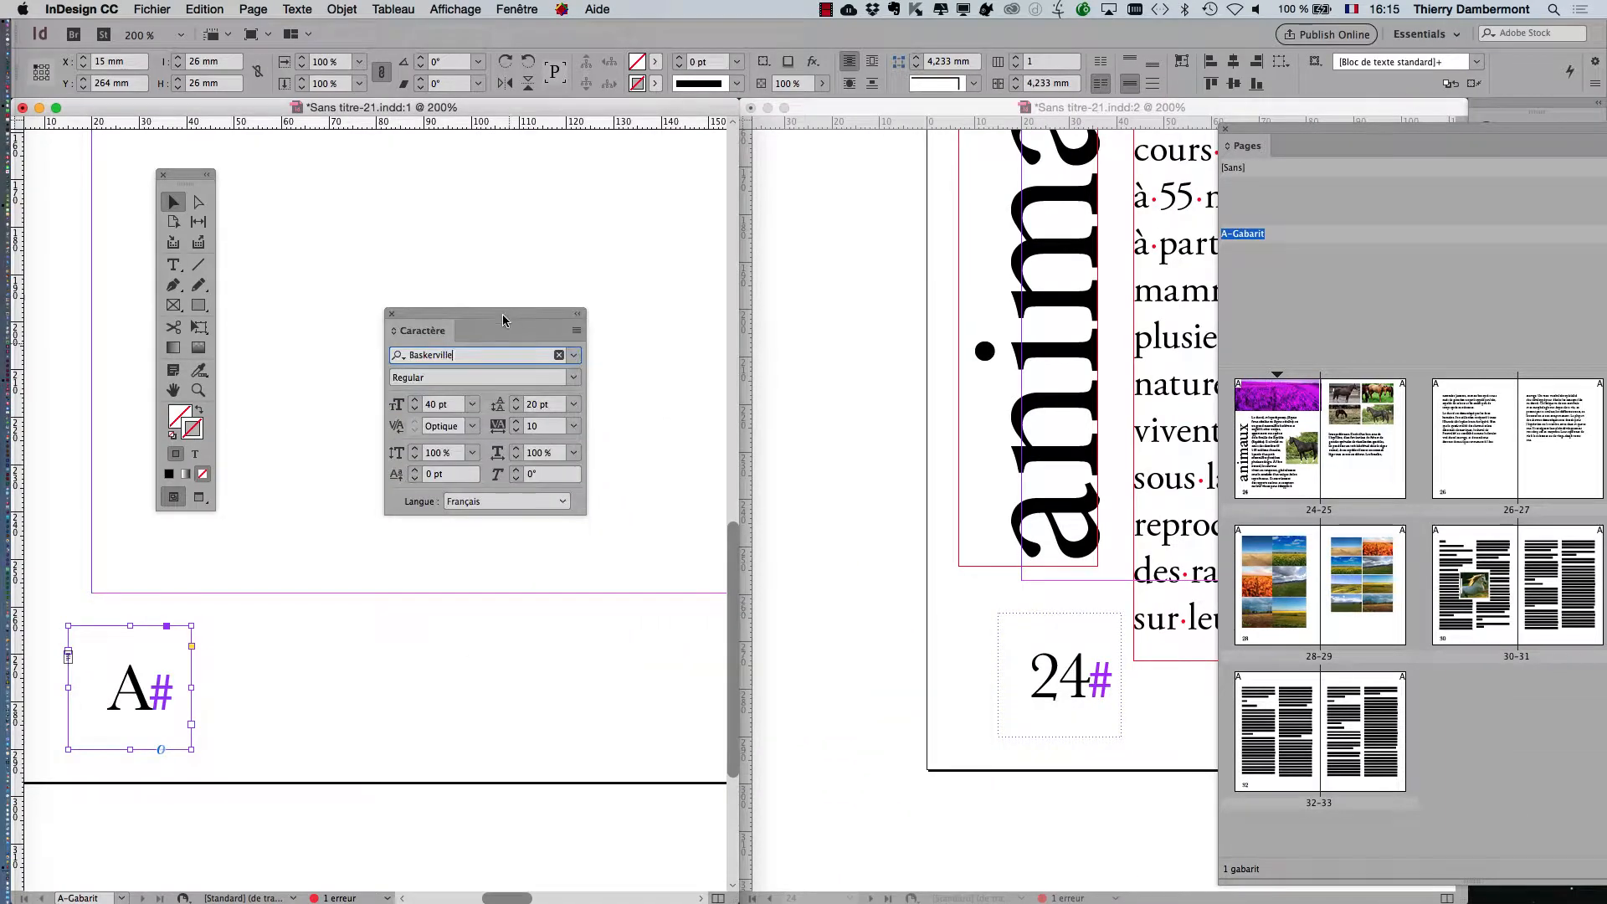
{"action": "left_click", "coordinate": [391, 313]}
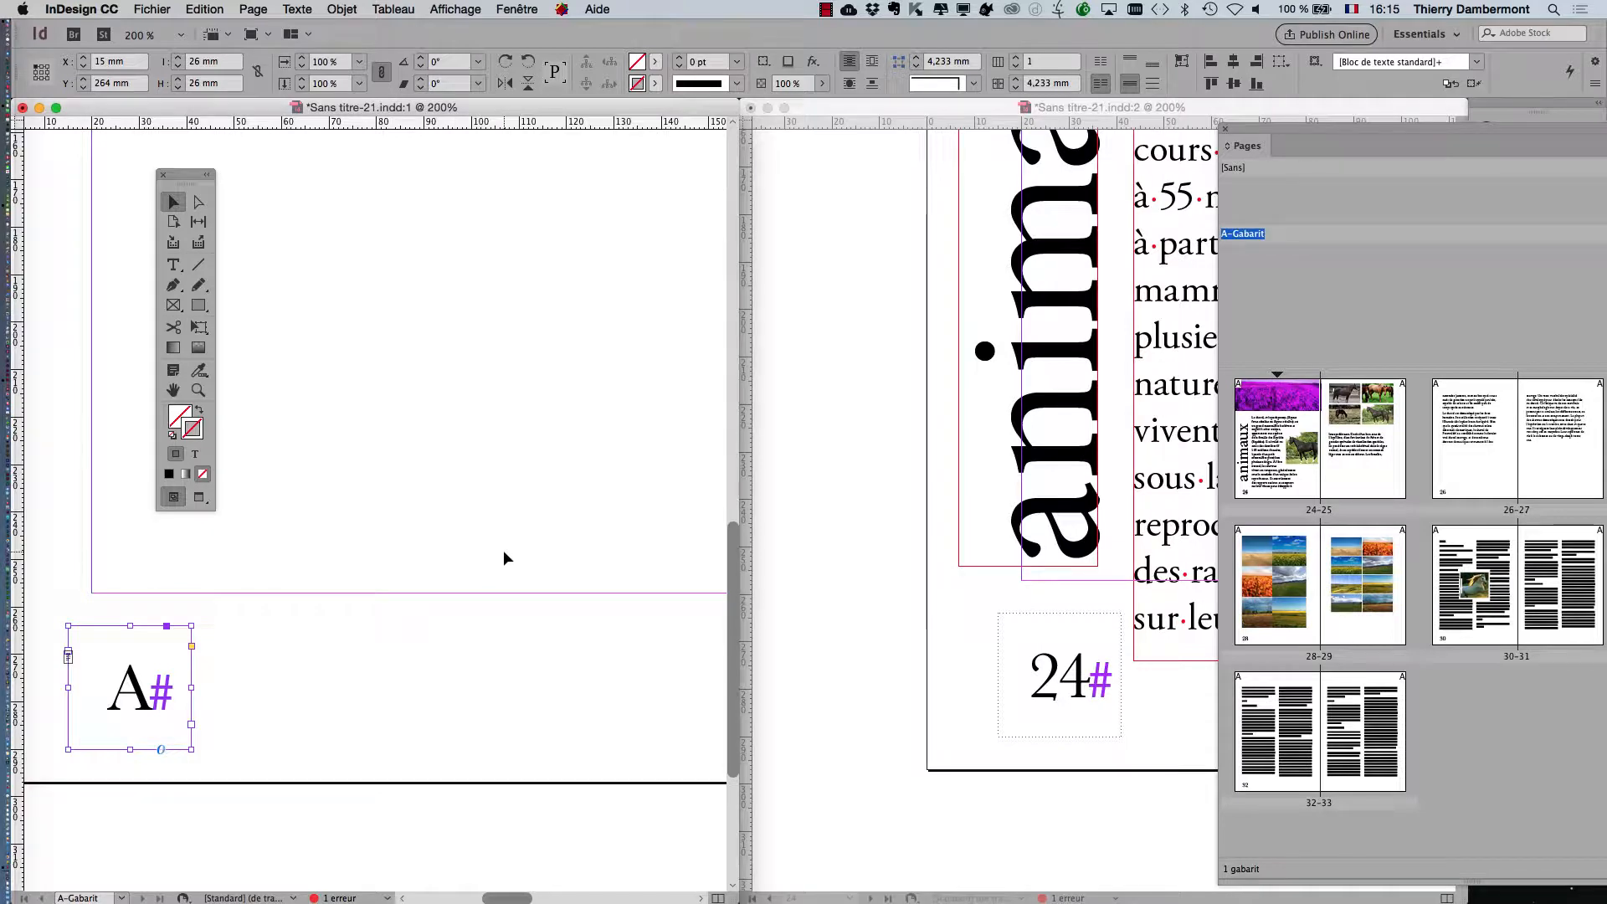
- Place the Tools panel beside the page number frame on the A-Gabarit master and reselect the frame
{"action": "scroll", "coordinate": [504, 551], "scroll_direction": "down", "scroll_amount": 2, "text": "alt"}
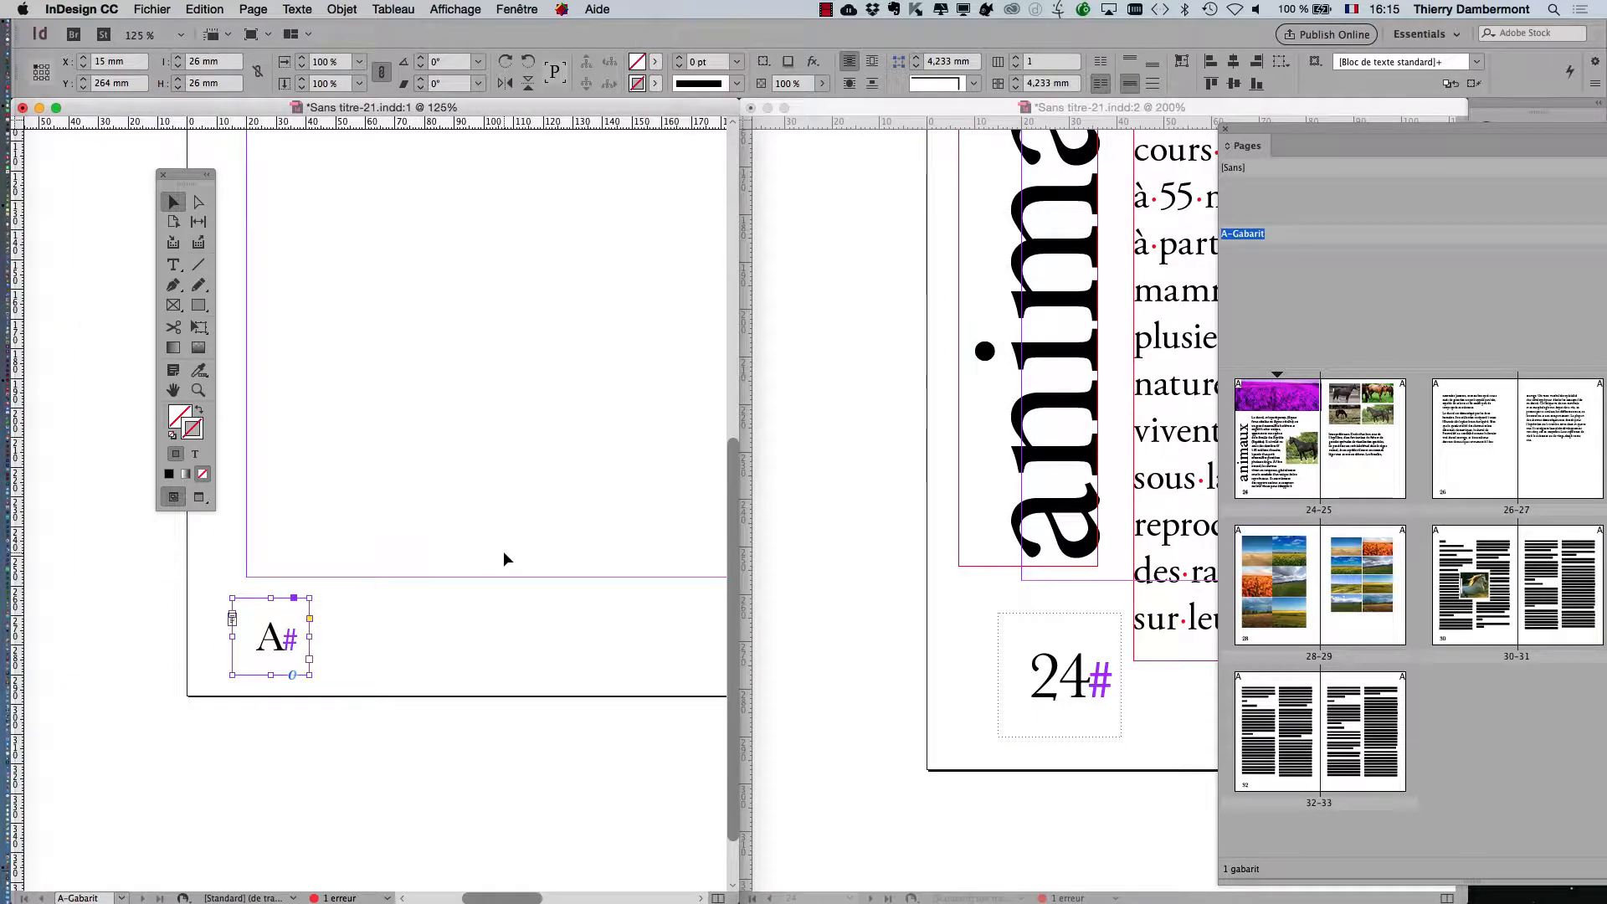
{"action": "scroll", "coordinate": [255, 637], "scroll_direction": "up", "scroll_amount": 4, "text": "alt"}
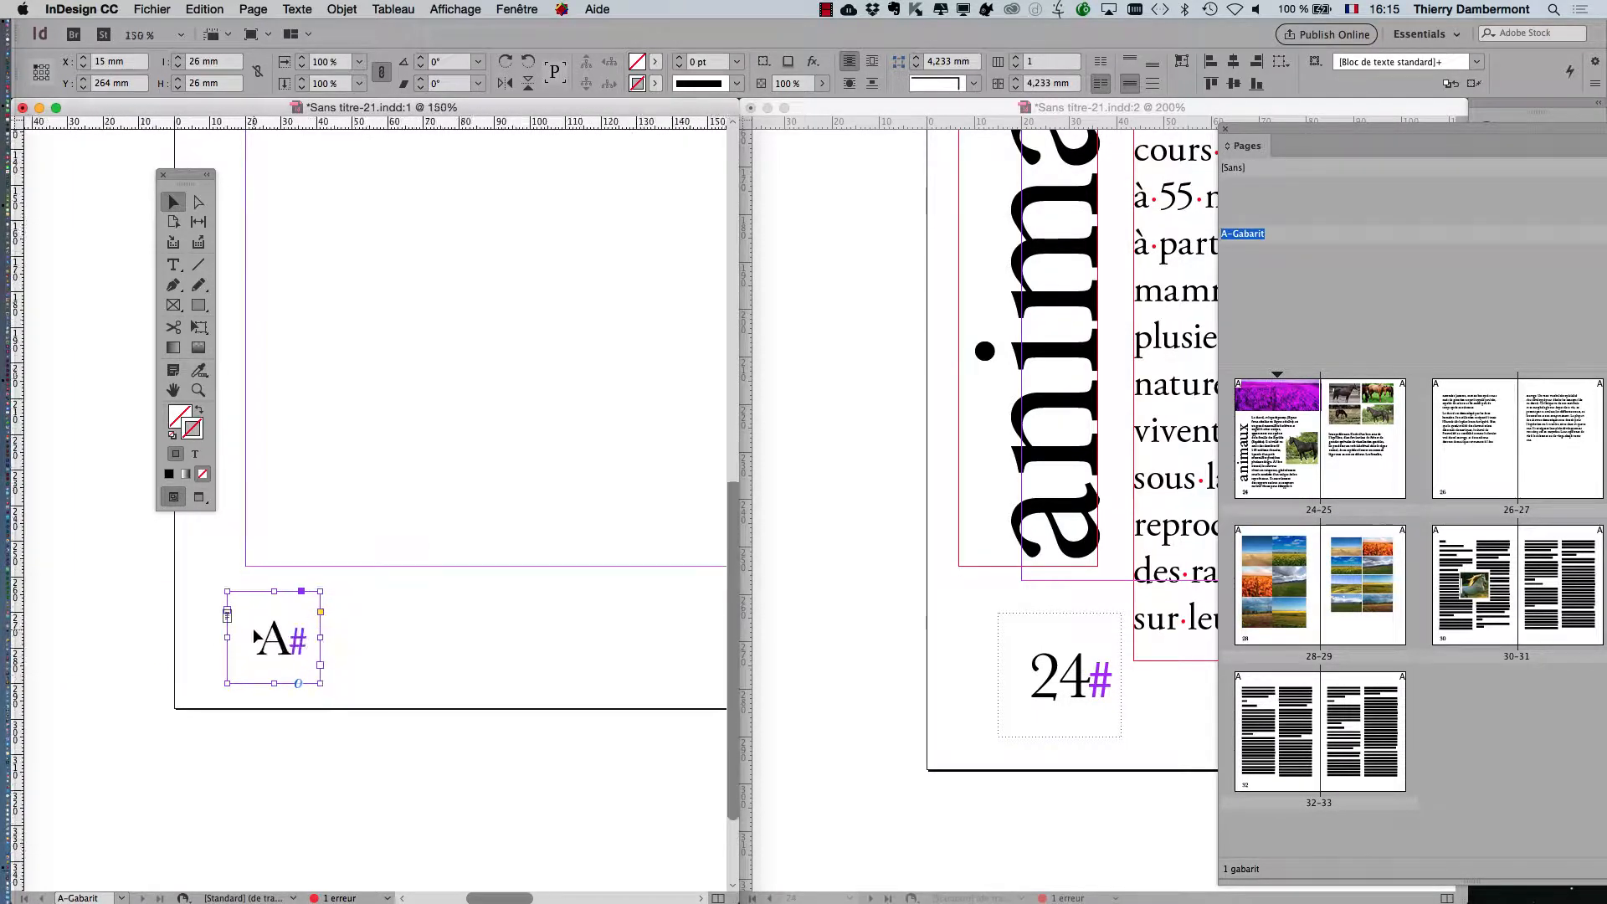
{"action": "mouse_move", "coordinate": [177, 173]}
{"action": "left_mouse_down"}
{"action": "mouse_move", "coordinate": [90, 346]}
{"action": "mouse_move", "coordinate": [102, 393]}
{"action": "left_mouse_up"}
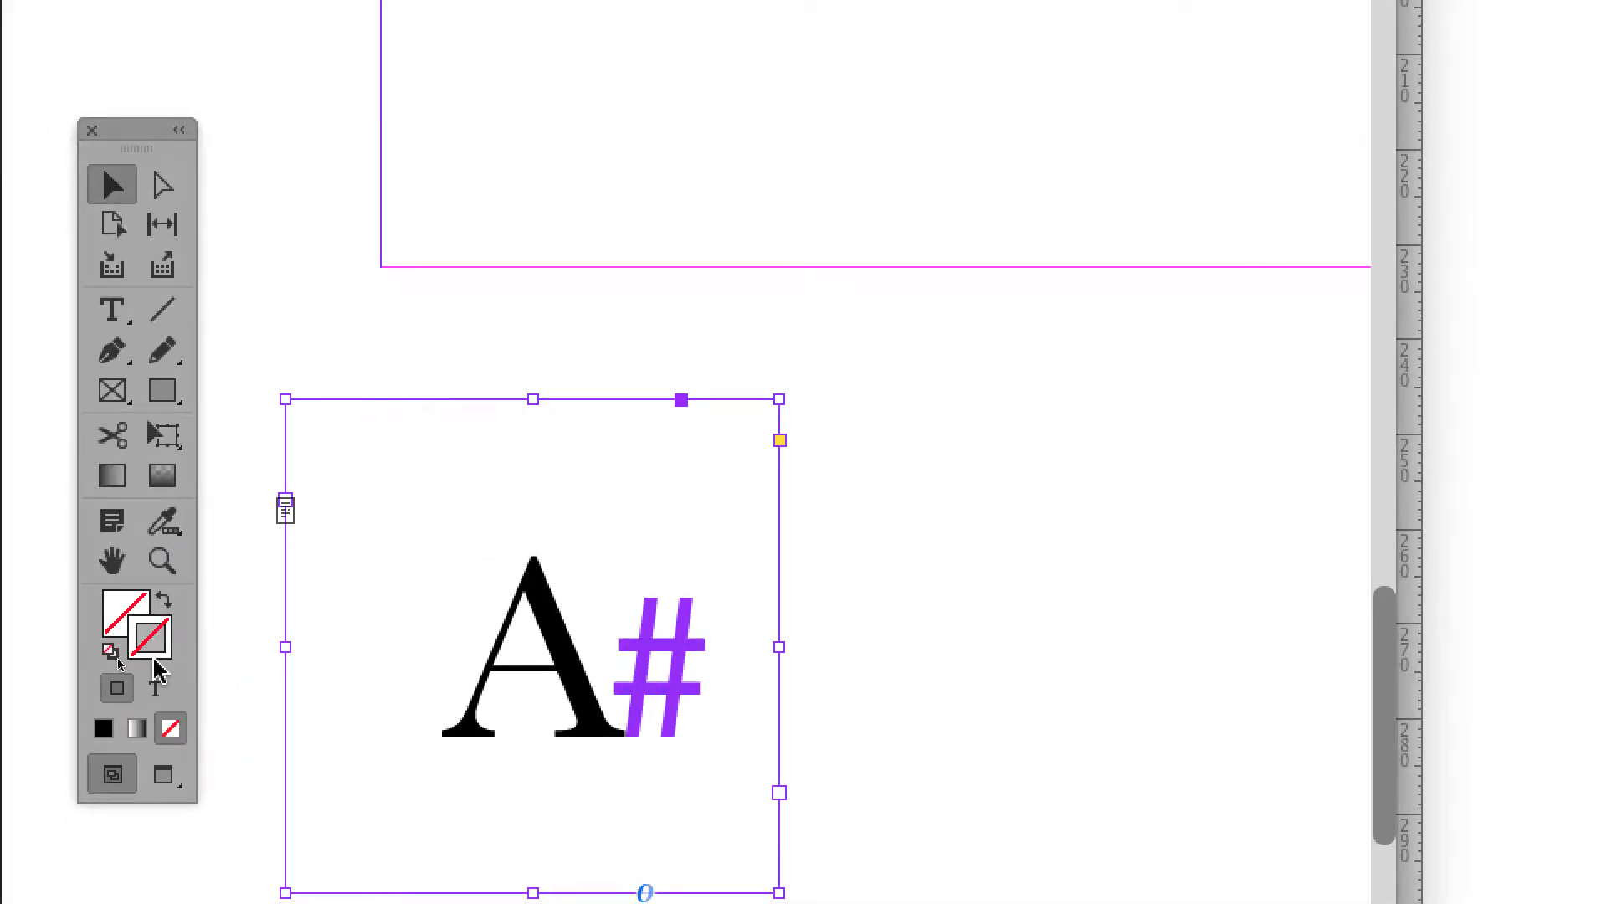
{"action": "left_click", "coordinate": [240, 673]}
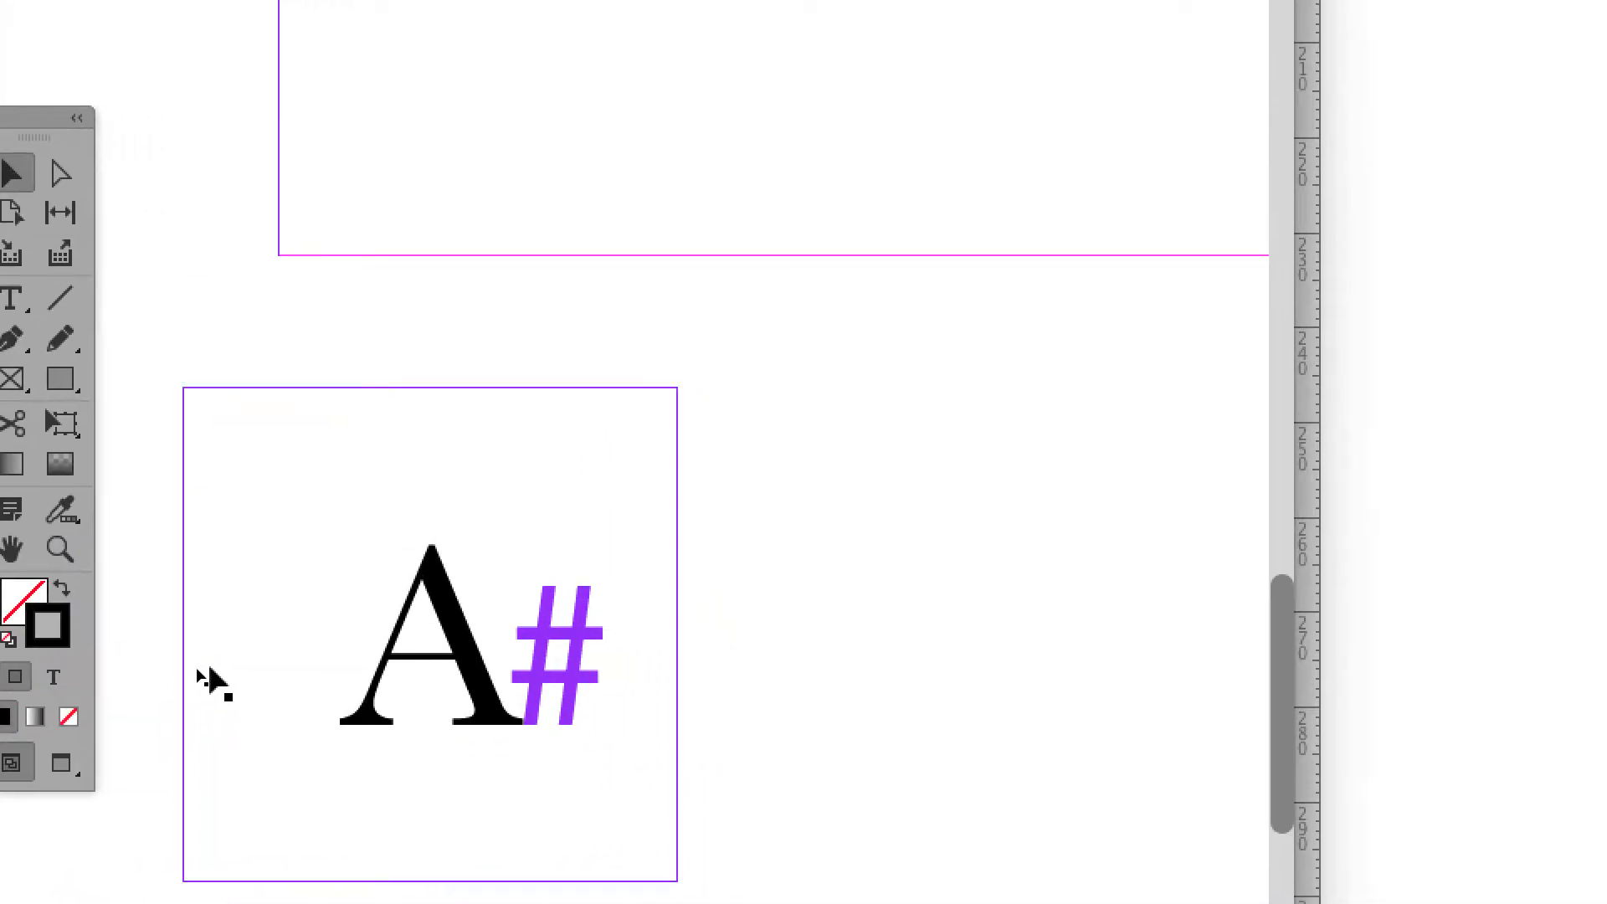
{"action": "left_click", "coordinate": [209, 669]}
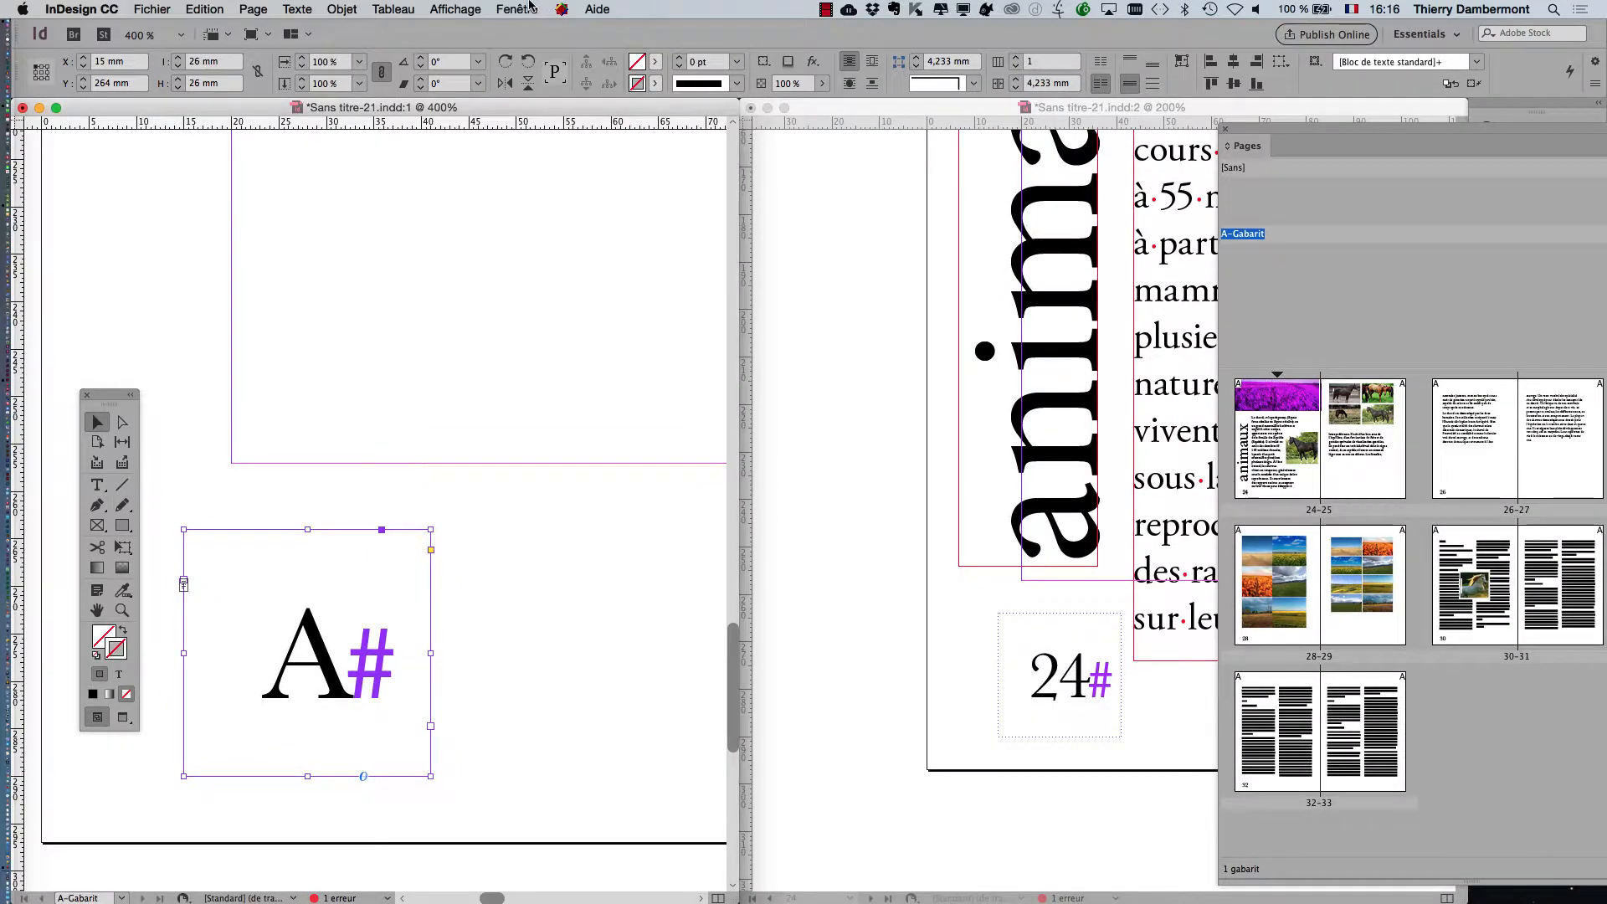
- Open the Swatches panel and apply the [Noir] swatch to the stroke of the page number frame on the A-Gabarit master
{"action": "left_click", "coordinate": [530, 6]}
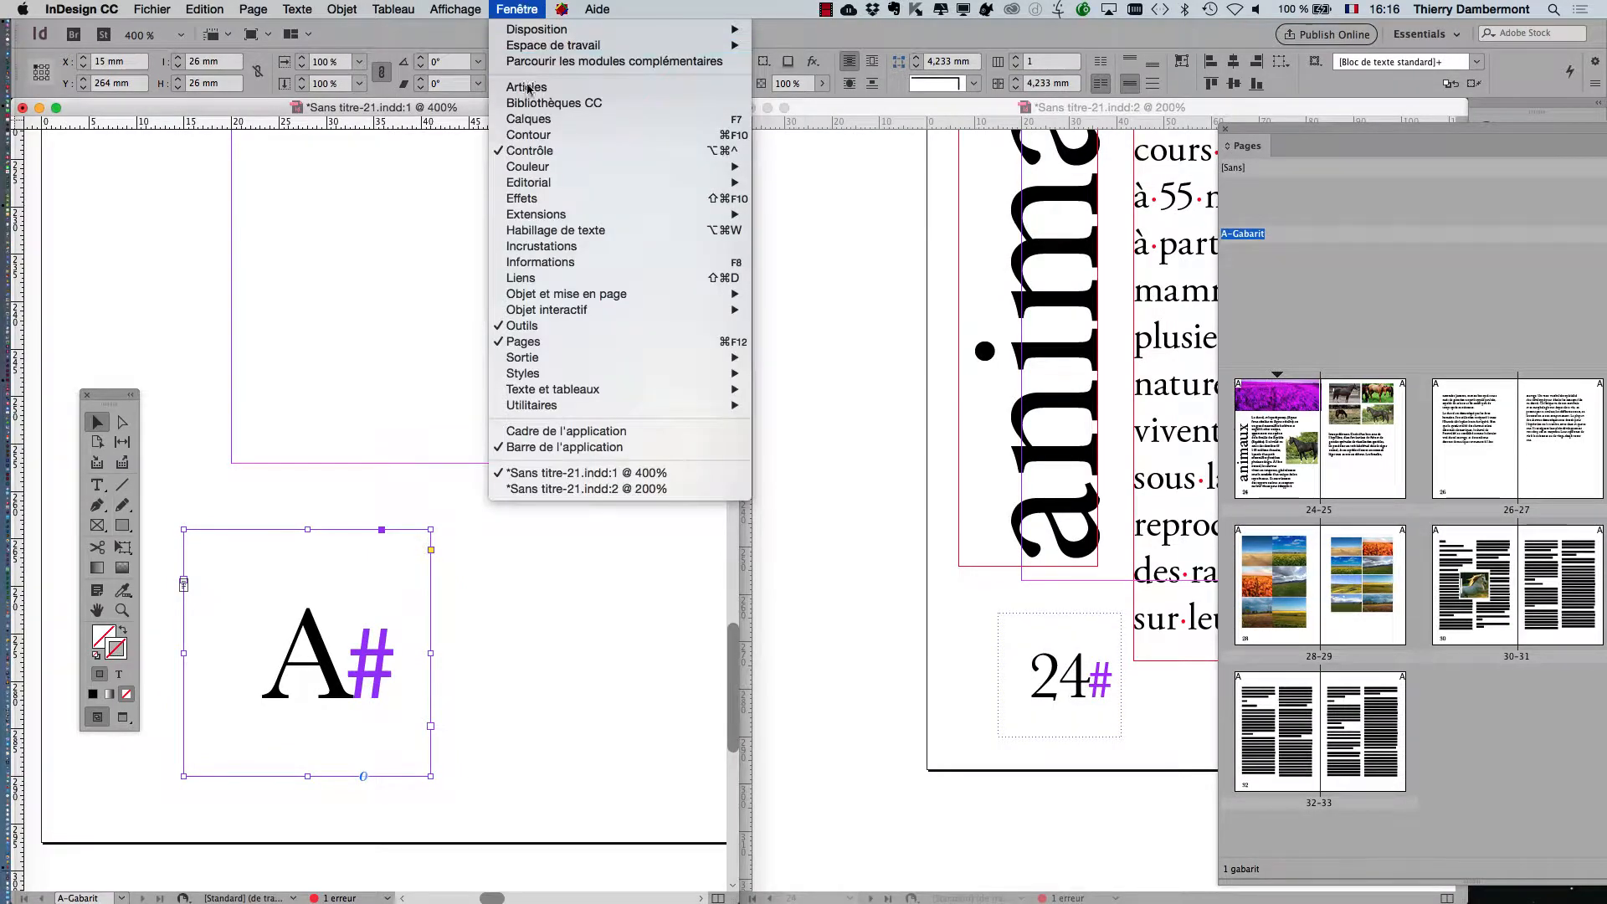
{"action": "mouse_move", "coordinate": [595, 167]}
{"action": "left_click", "coordinate": [806, 198]}
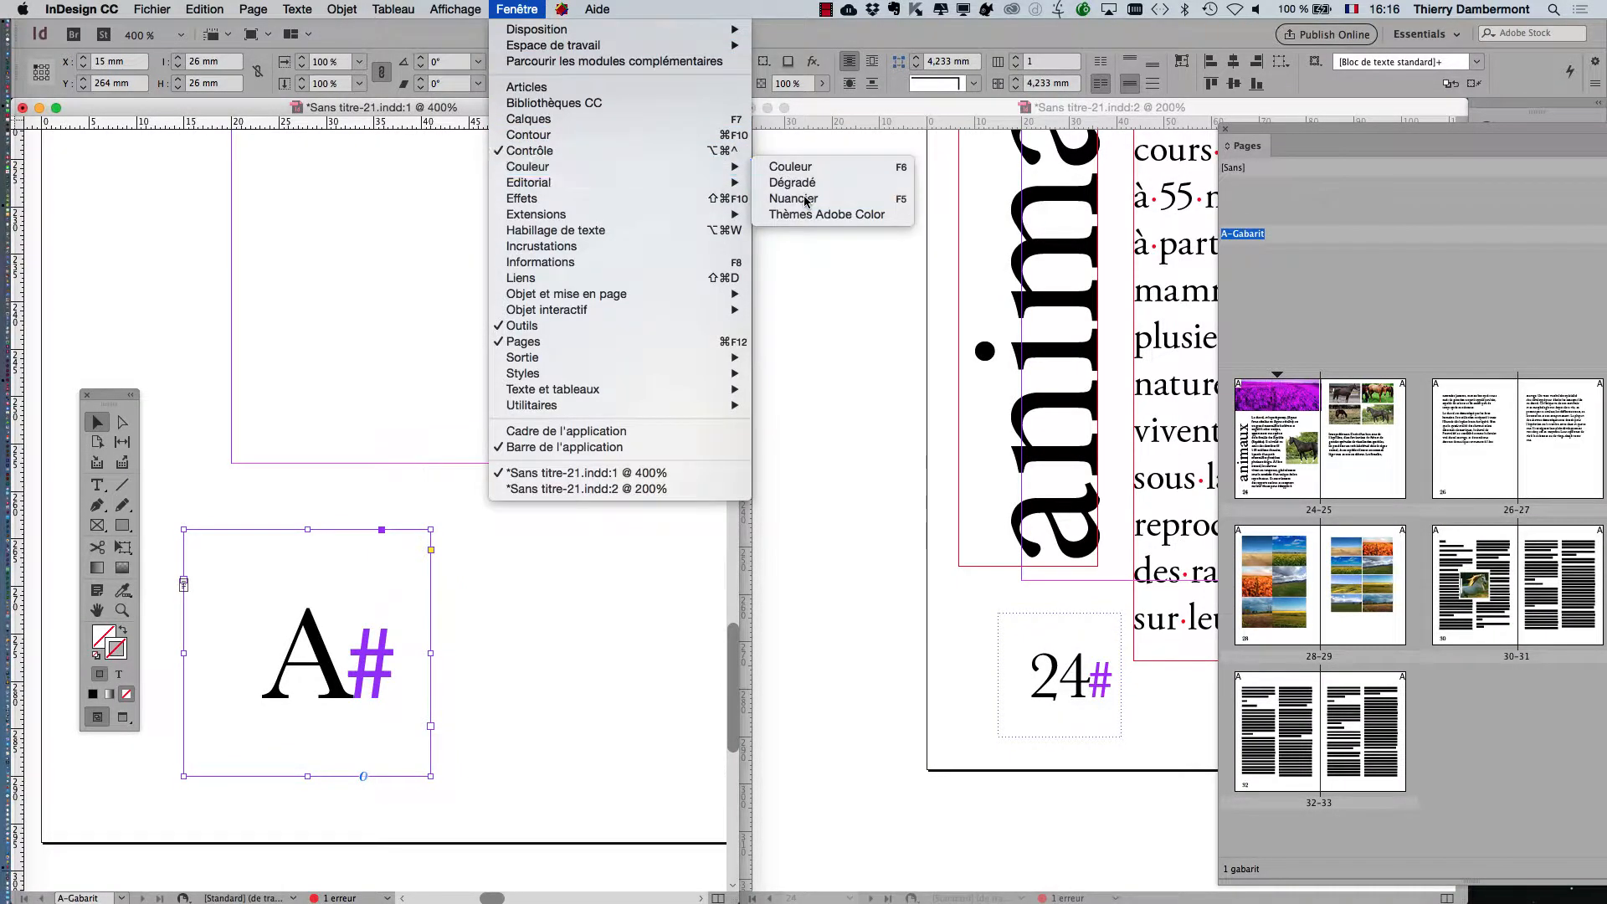
{"action": "left_click_drag", "start_coordinate": [247, 558], "coordinate": [485, 535]}
{"action": "left_click_drag", "start_coordinate": [607, 519], "coordinate": [694, 324]}
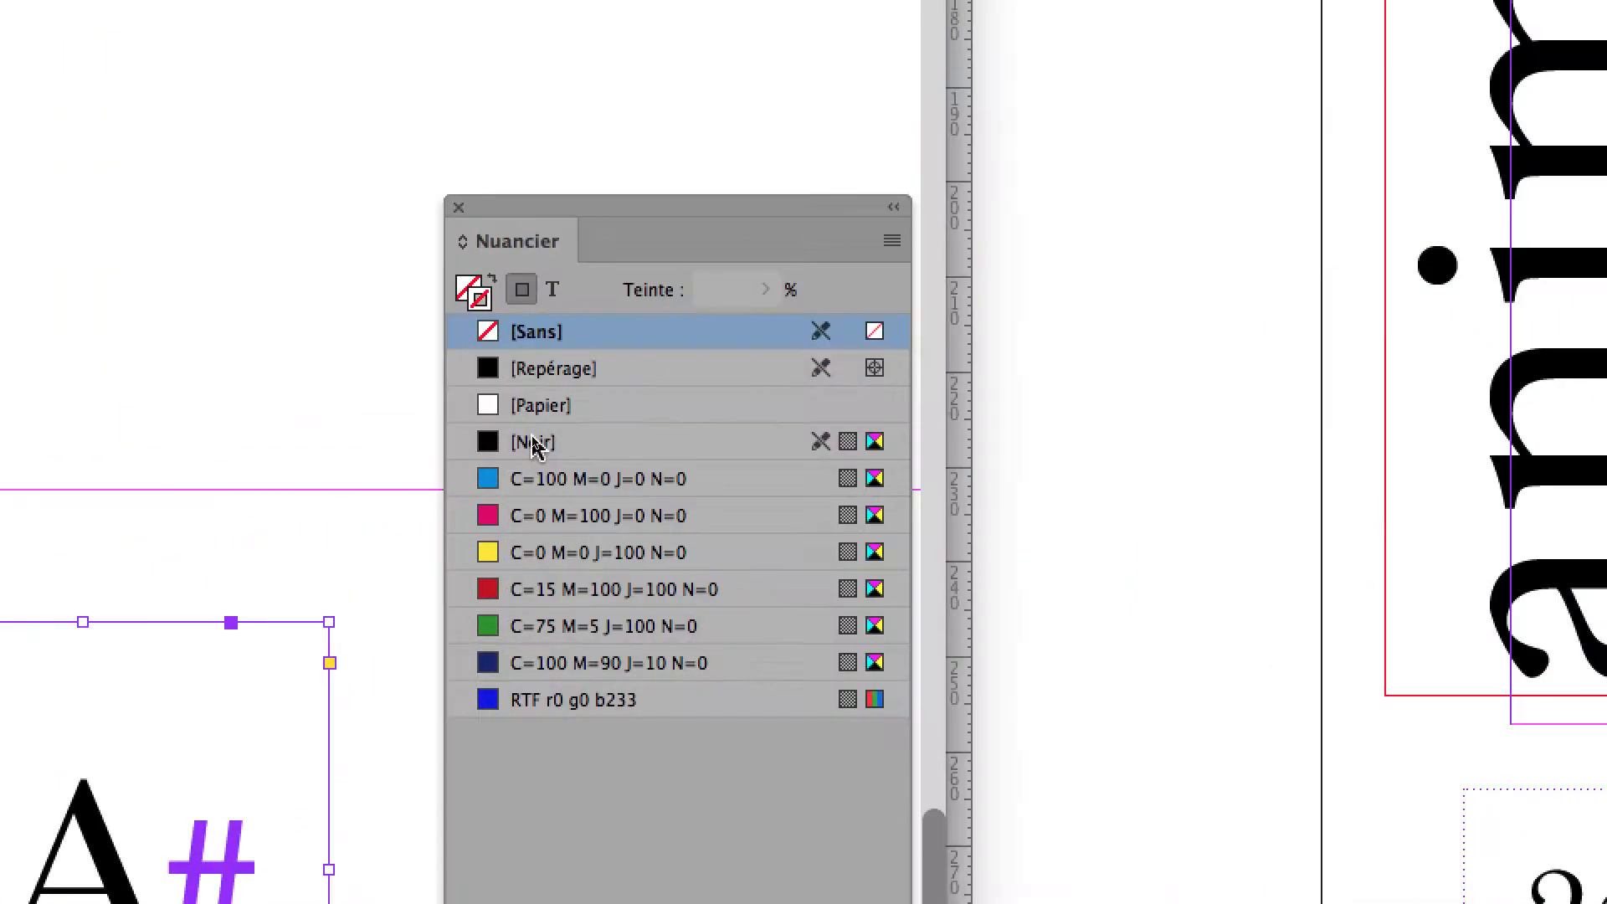
{"action": "left_click", "coordinate": [534, 444]}
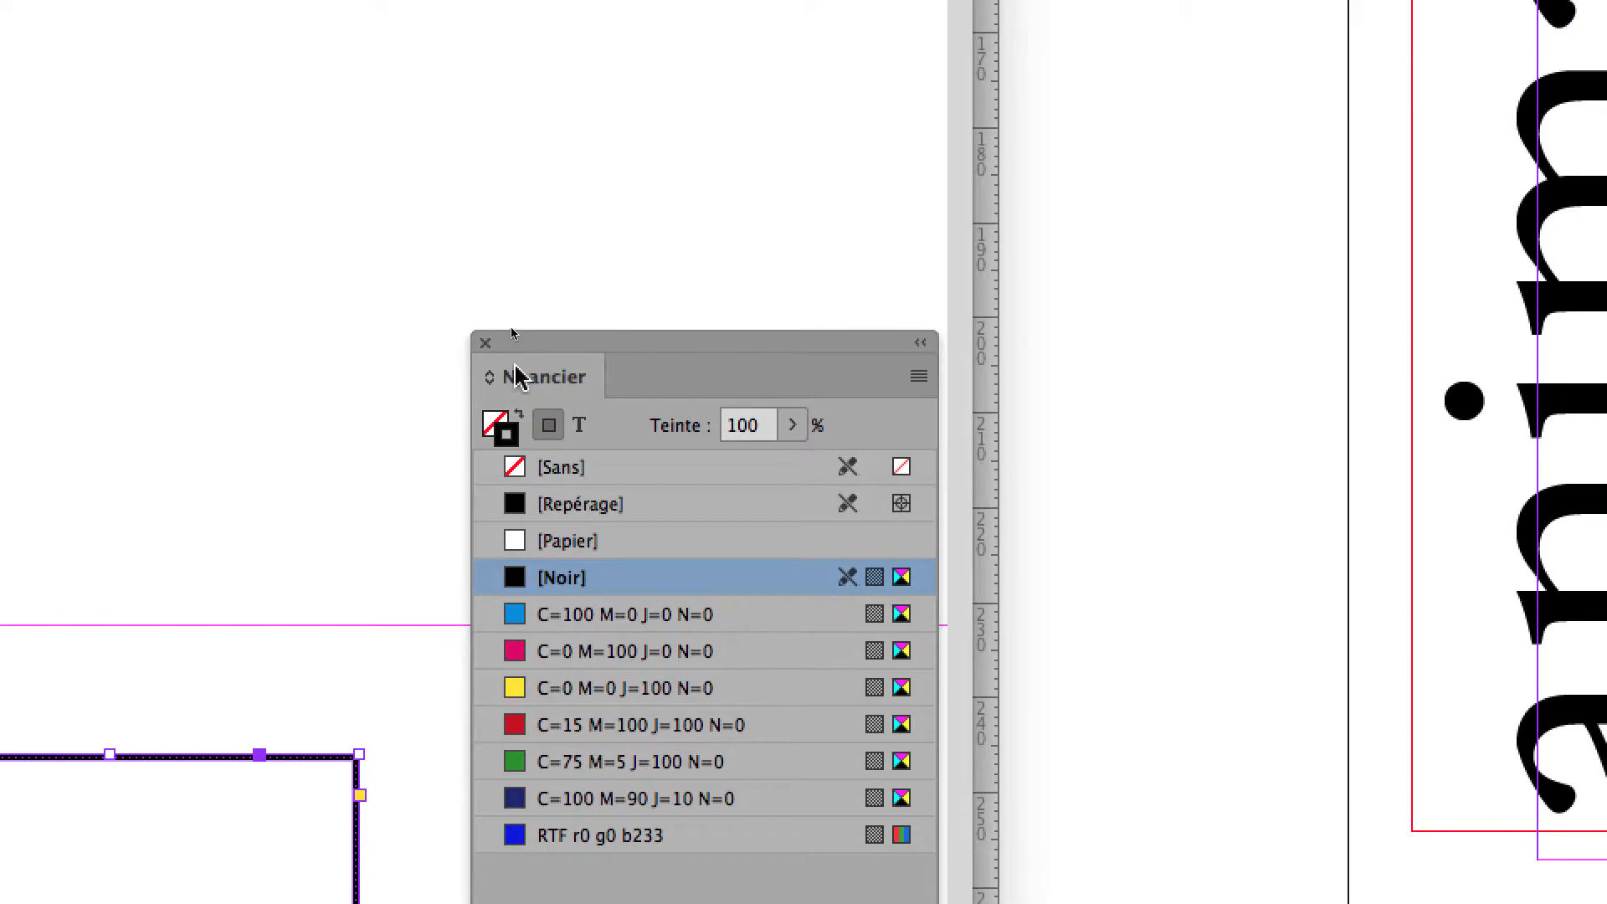
{"action": "left_click_drag", "start_coordinate": [571, 164], "coordinate": [499, 544]}
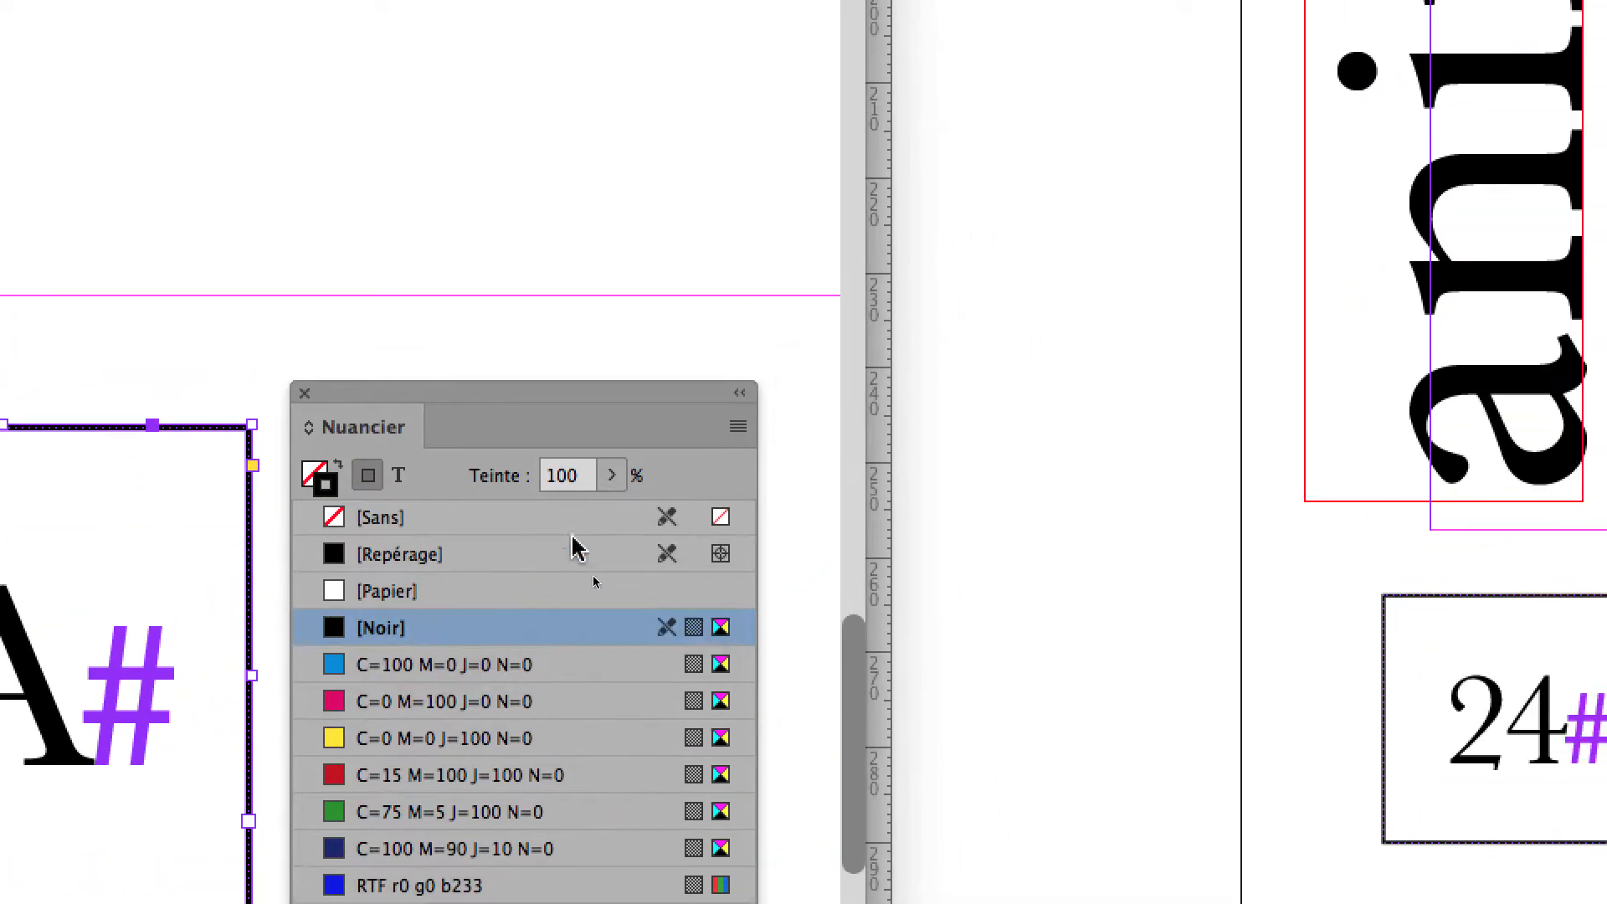
- Reduce the tint of the page number frame's black stroke to 32% and deselect the frame
{"action": "left_click", "coordinate": [612, 476]}
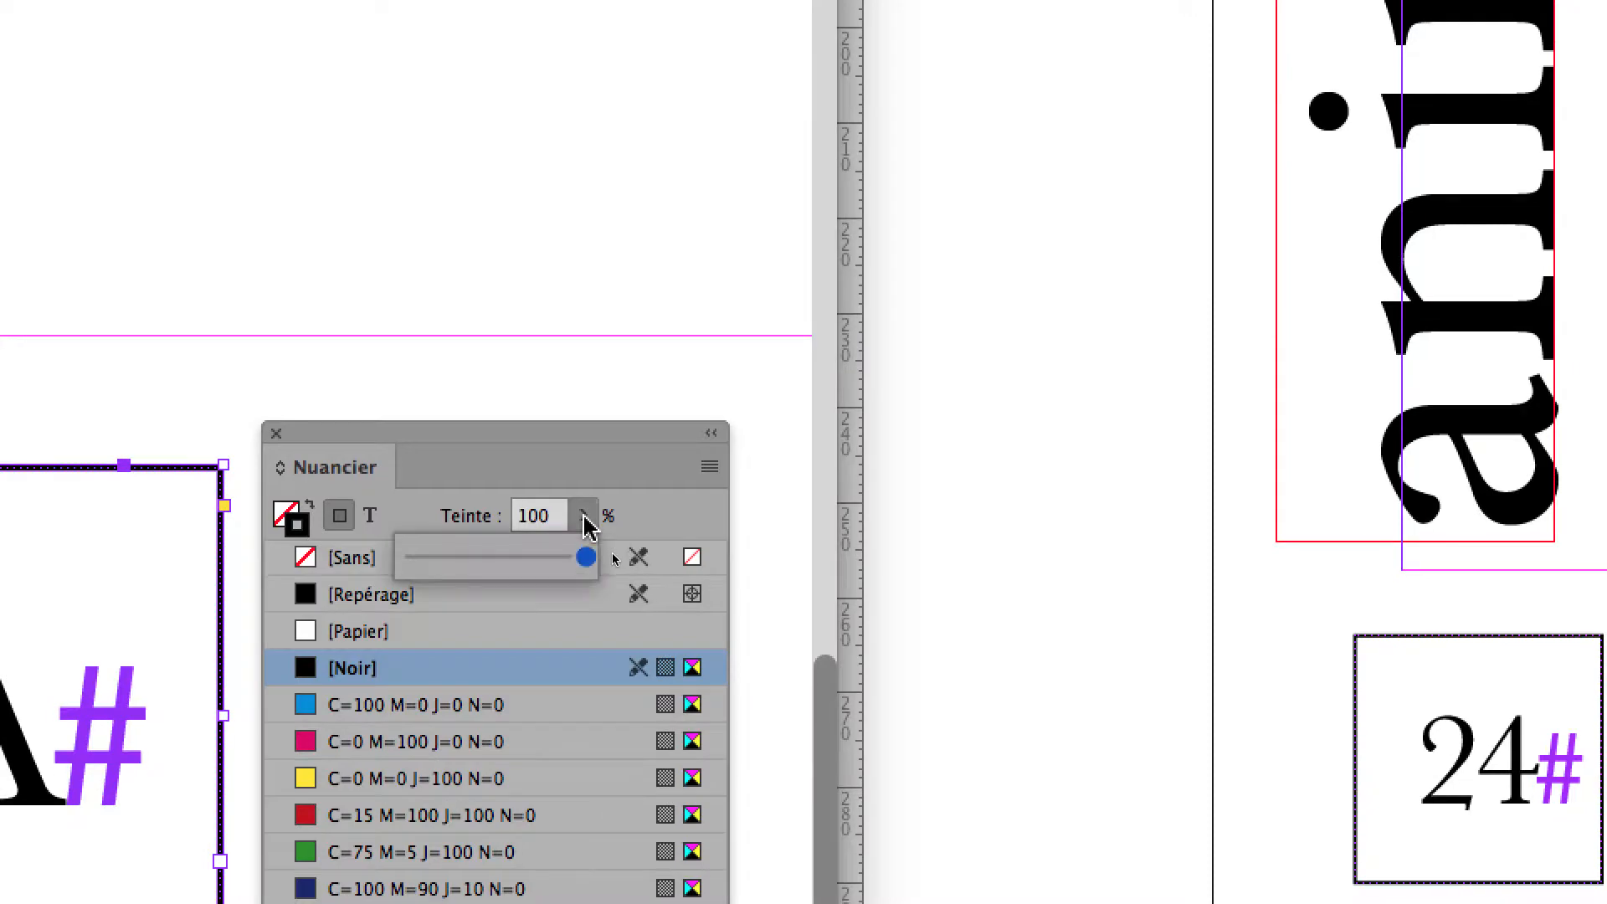
{"action": "left_click_drag", "start_coordinate": [586, 557], "coordinate": [550, 531]}
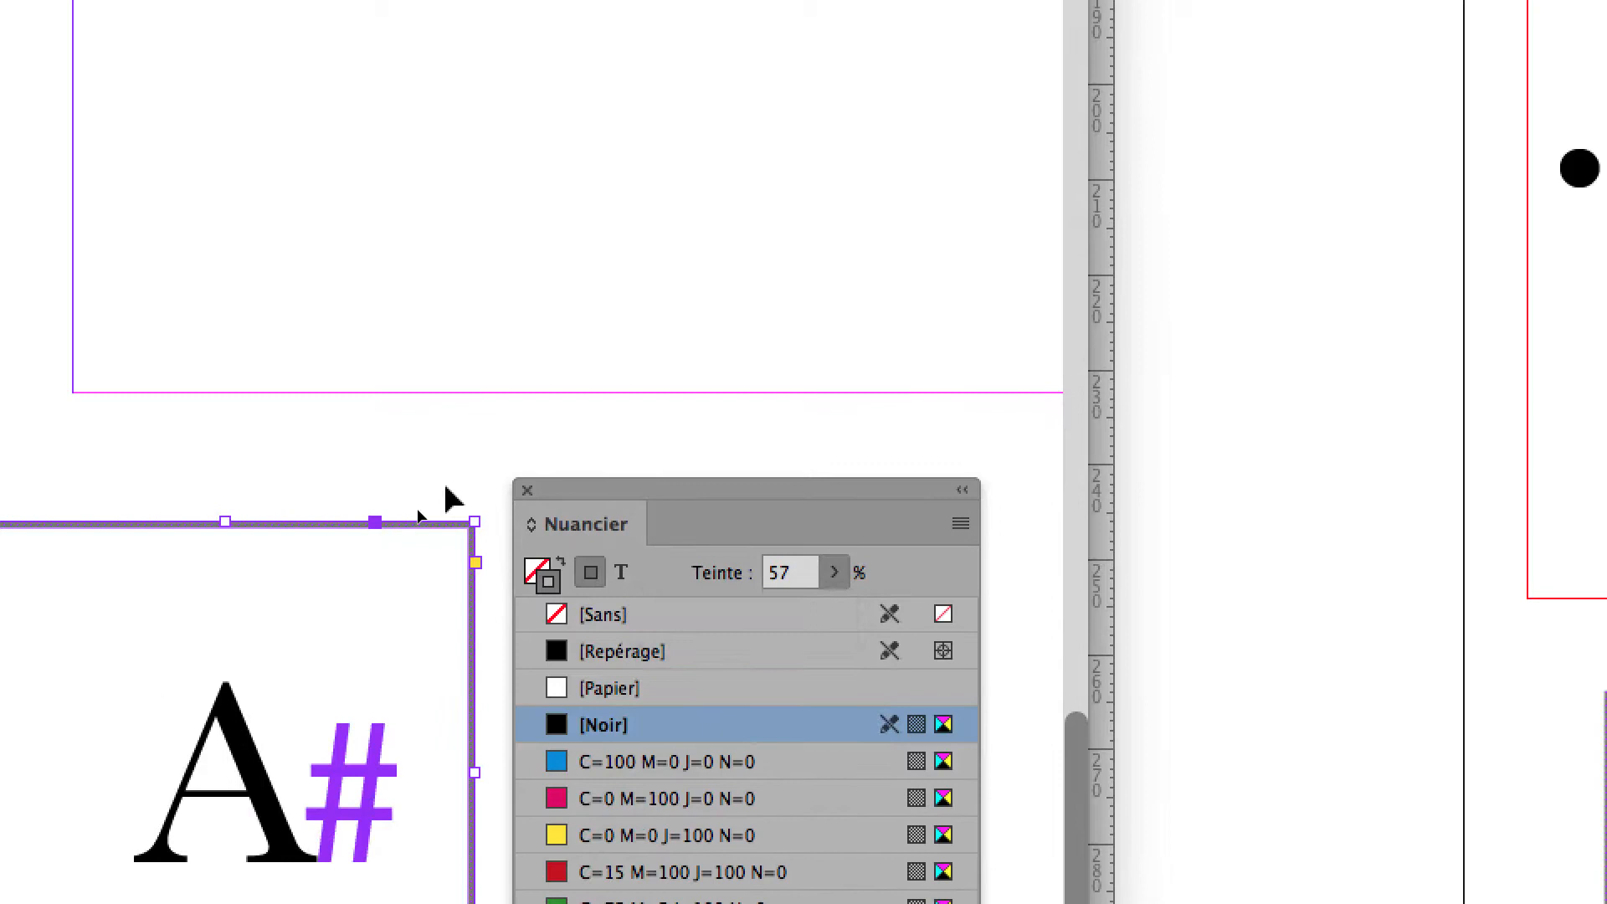
{"action": "left_click", "coordinate": [248, 422]}
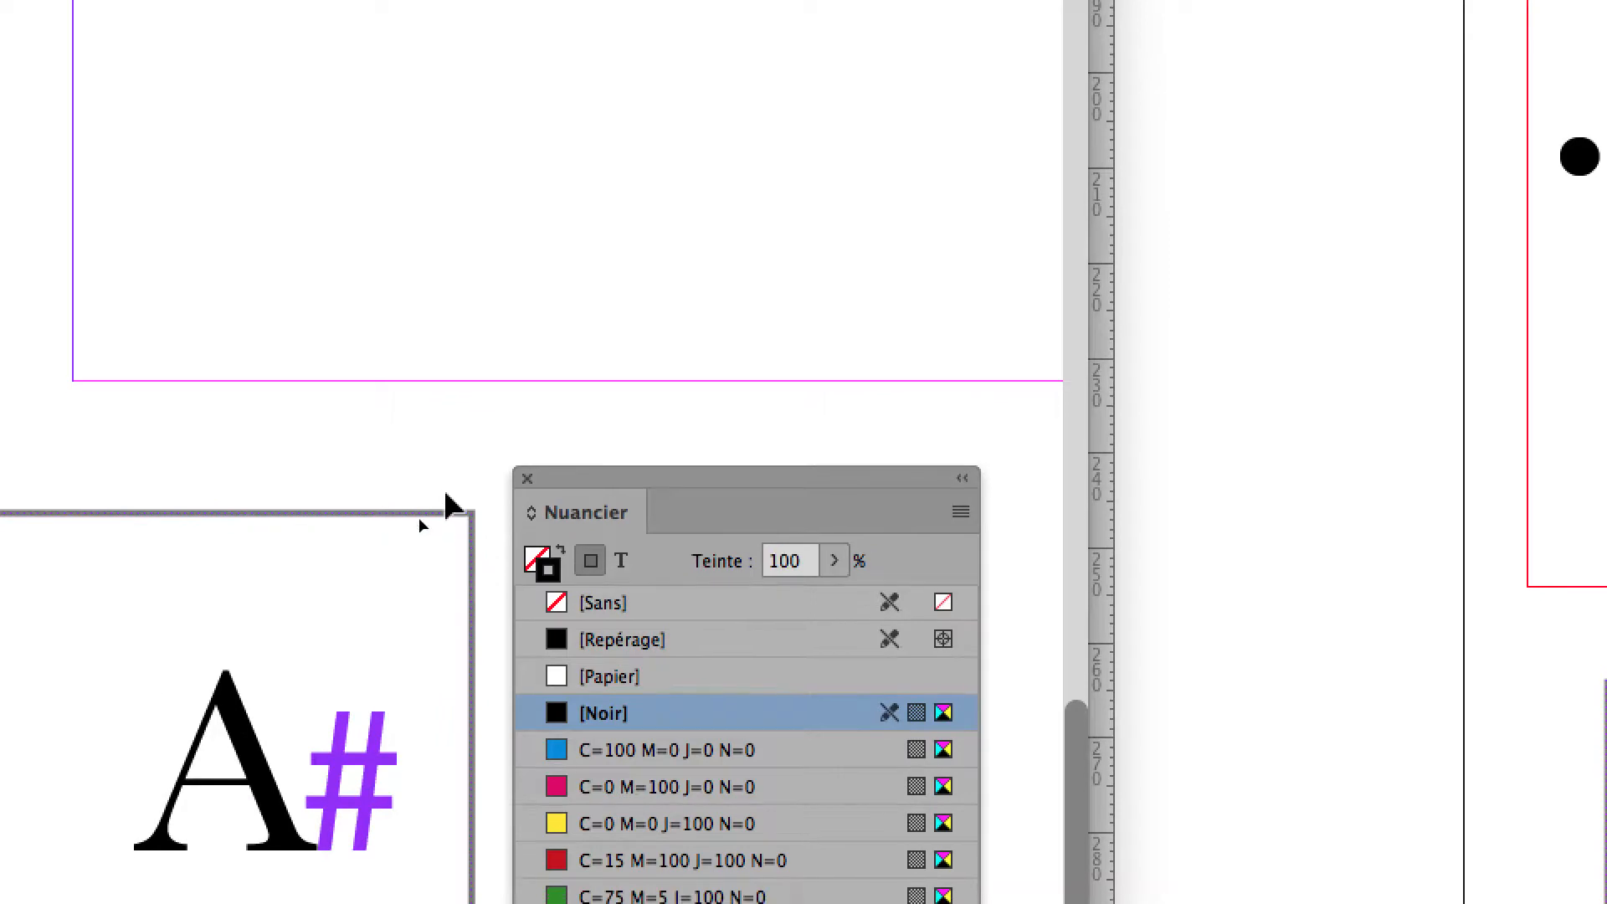
{"action": "left_click", "coordinate": [449, 510]}
{"action": "left_click", "coordinate": [834, 561]}
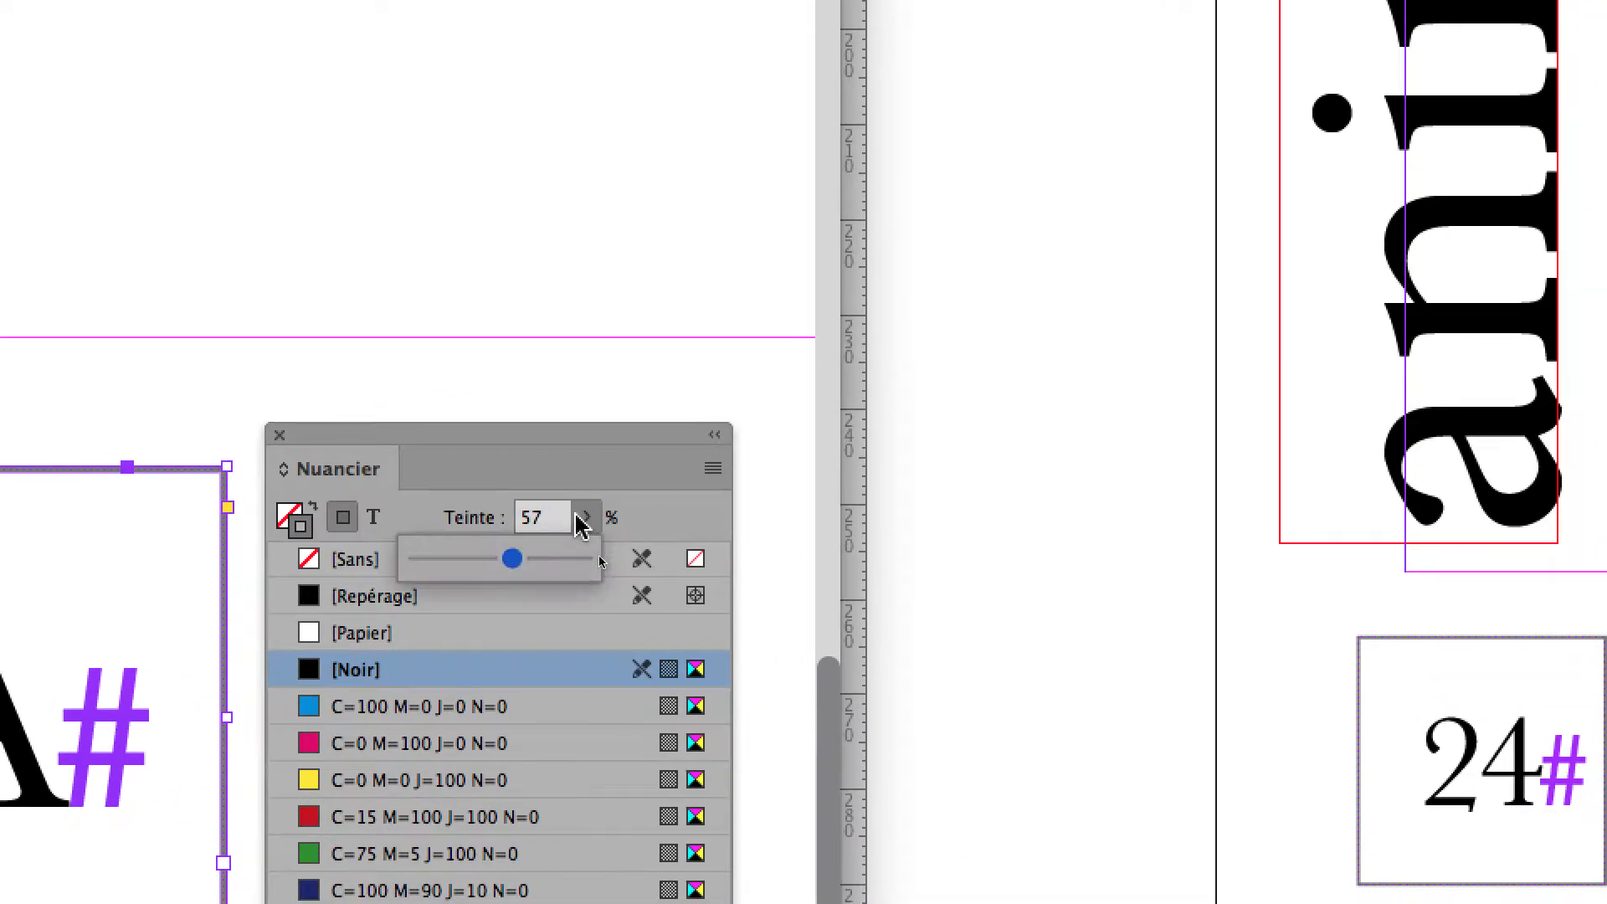
{"action": "left_click_drag", "start_coordinate": [466, 559], "coordinate": [464, 559]}
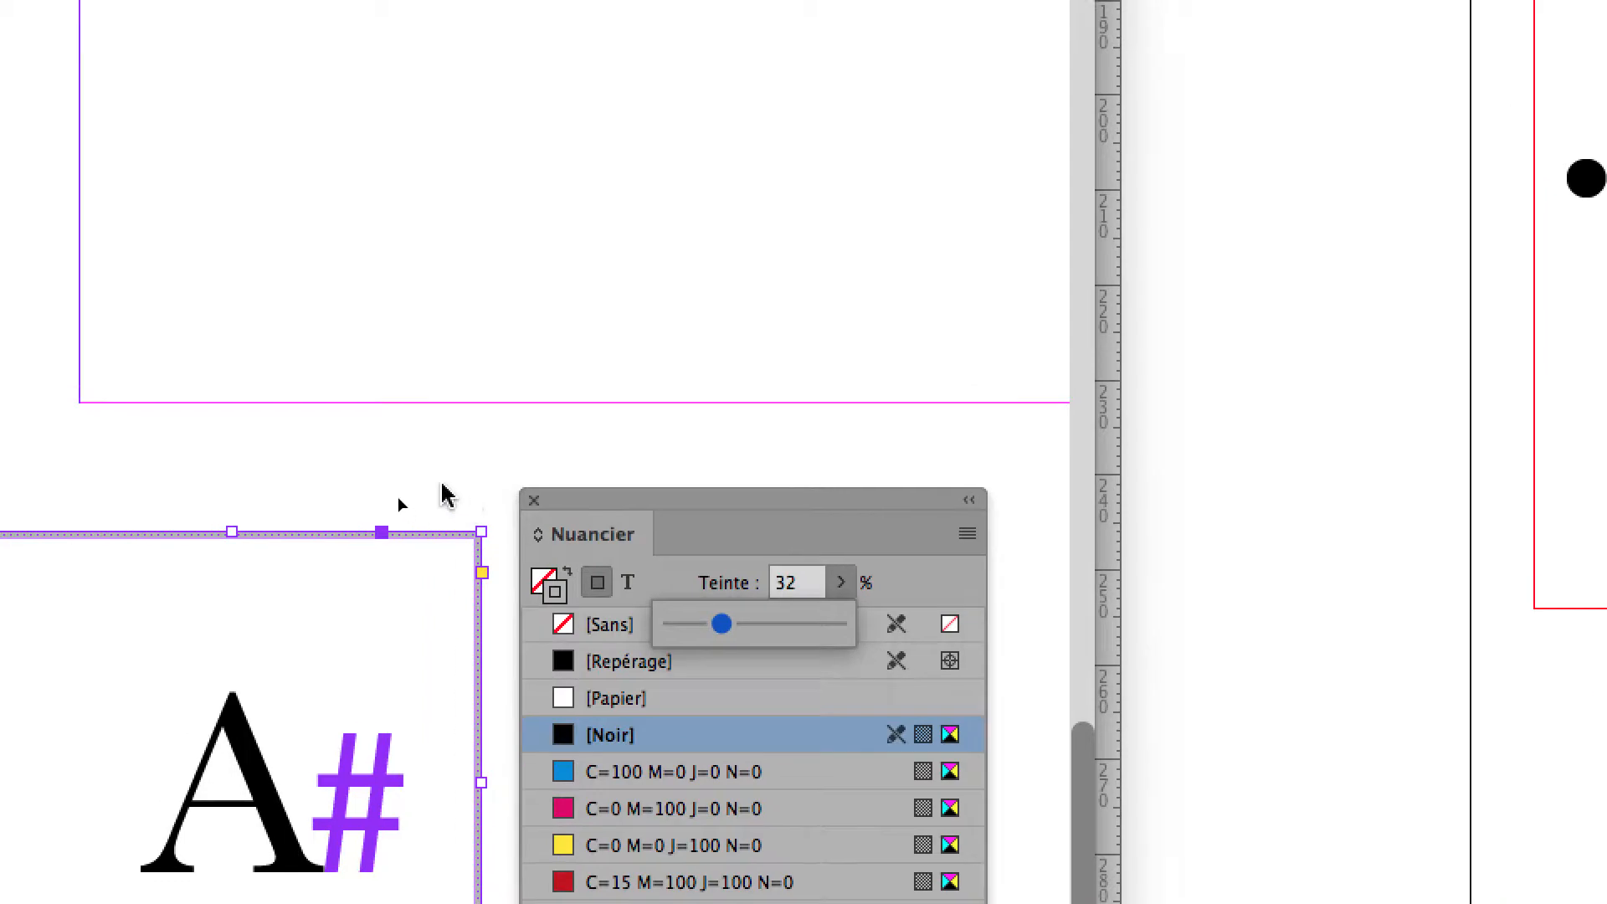
{"action": "left_click", "coordinate": [239, 389]}
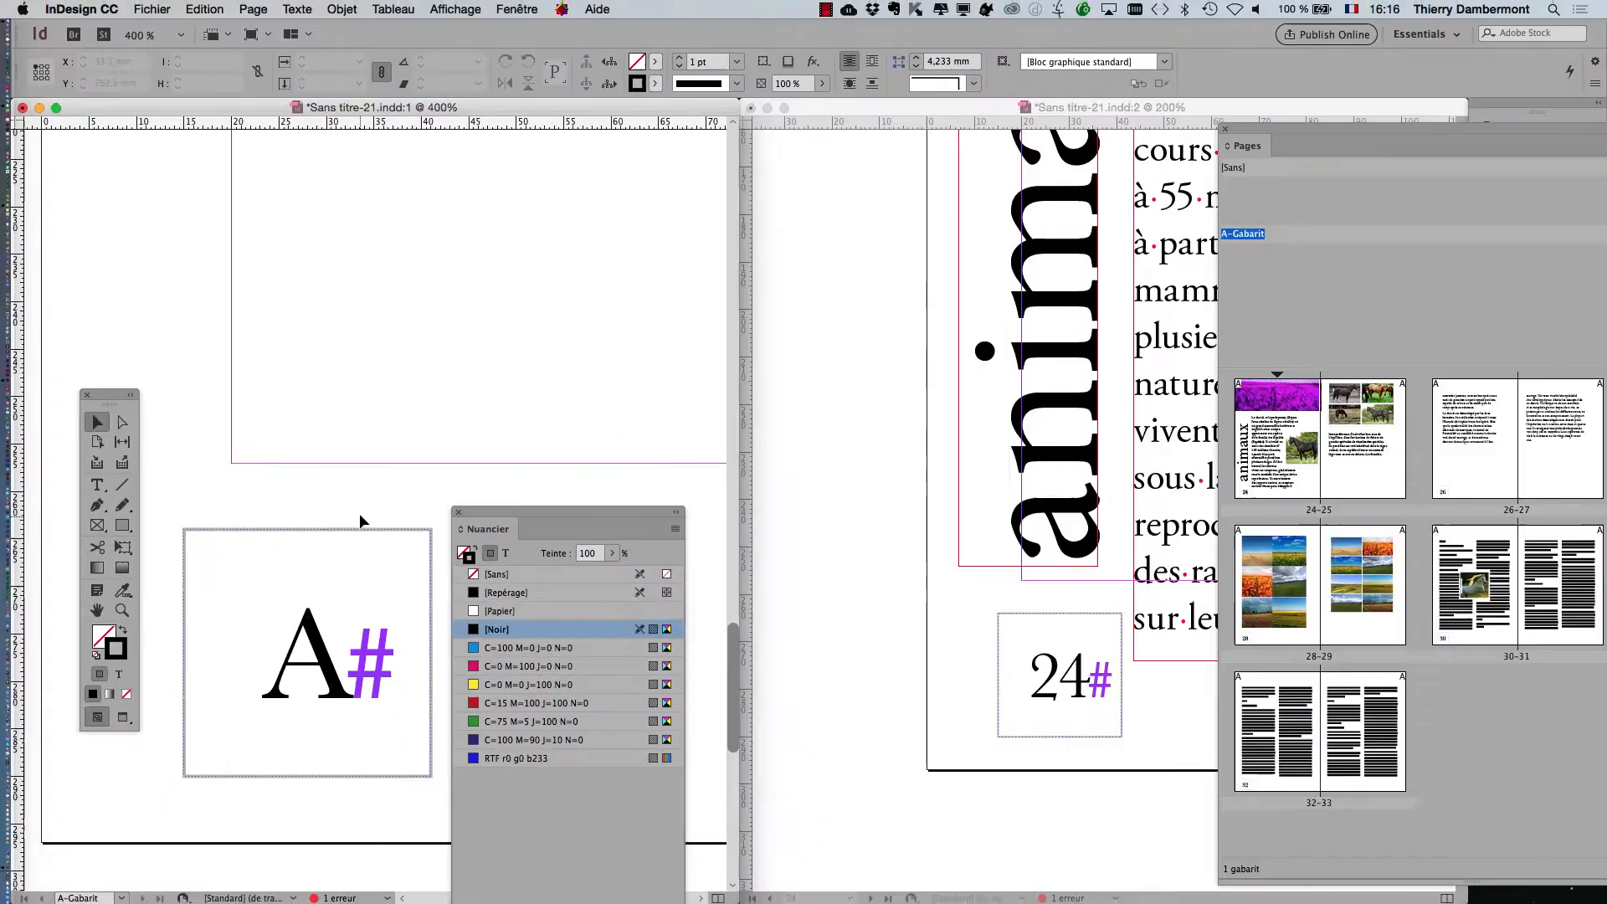
- Adjust the Swatches panel's height and position beside the page number frame, and reselect the frame
{"action": "left_click_drag", "start_coordinate": [491, 510], "coordinate": [522, 368]}
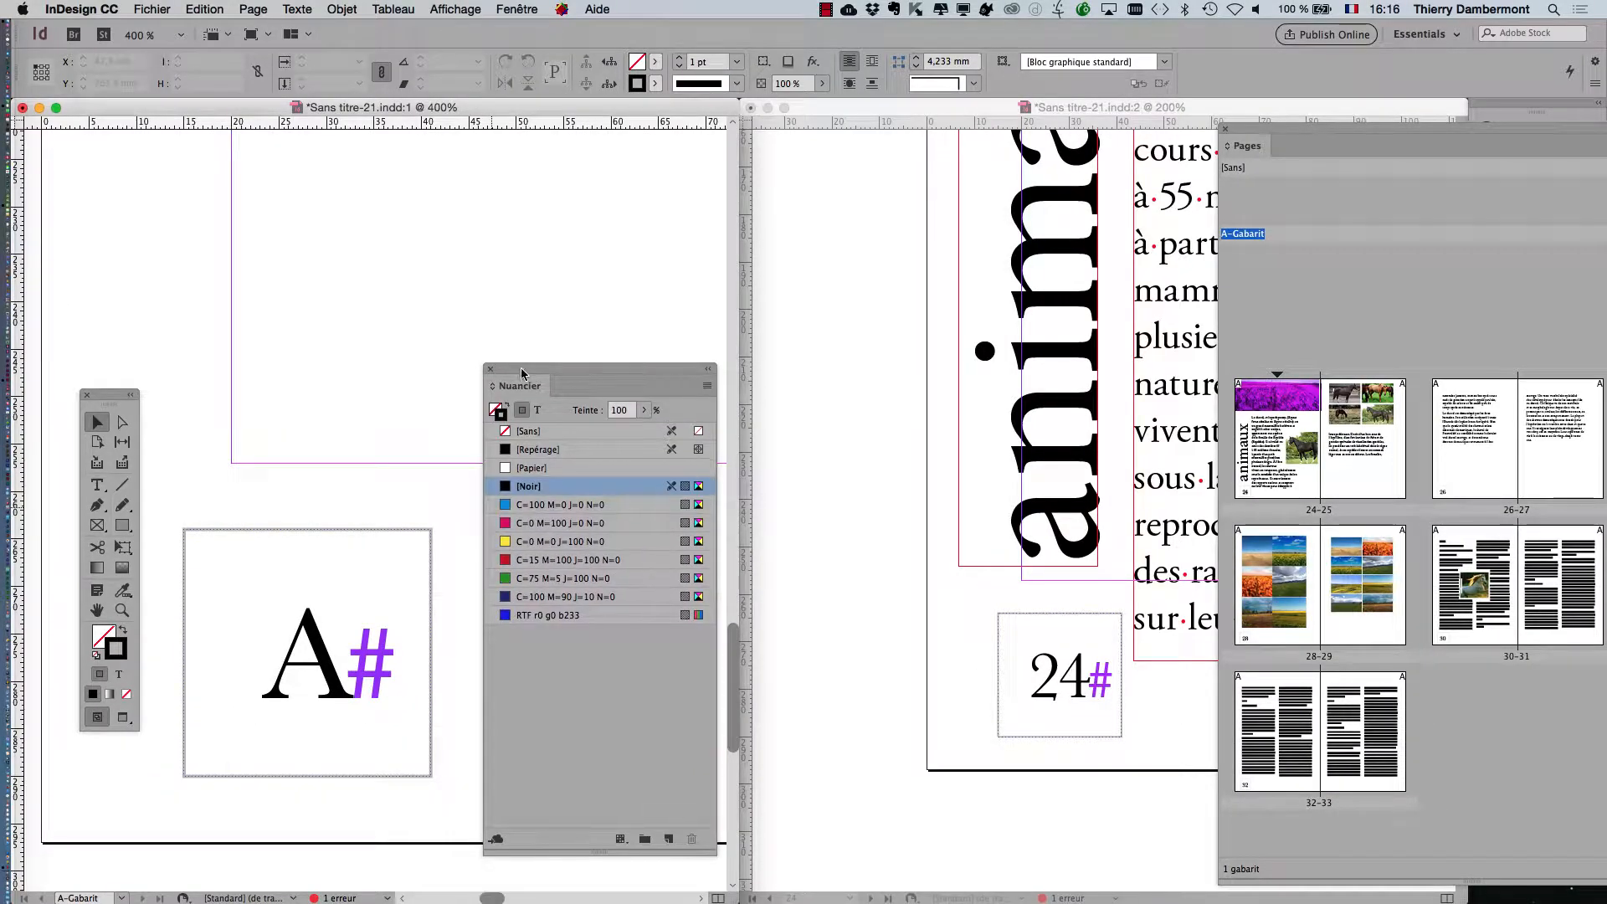
{"action": "left_click_drag", "start_coordinate": [705, 847], "coordinate": [707, 719]}
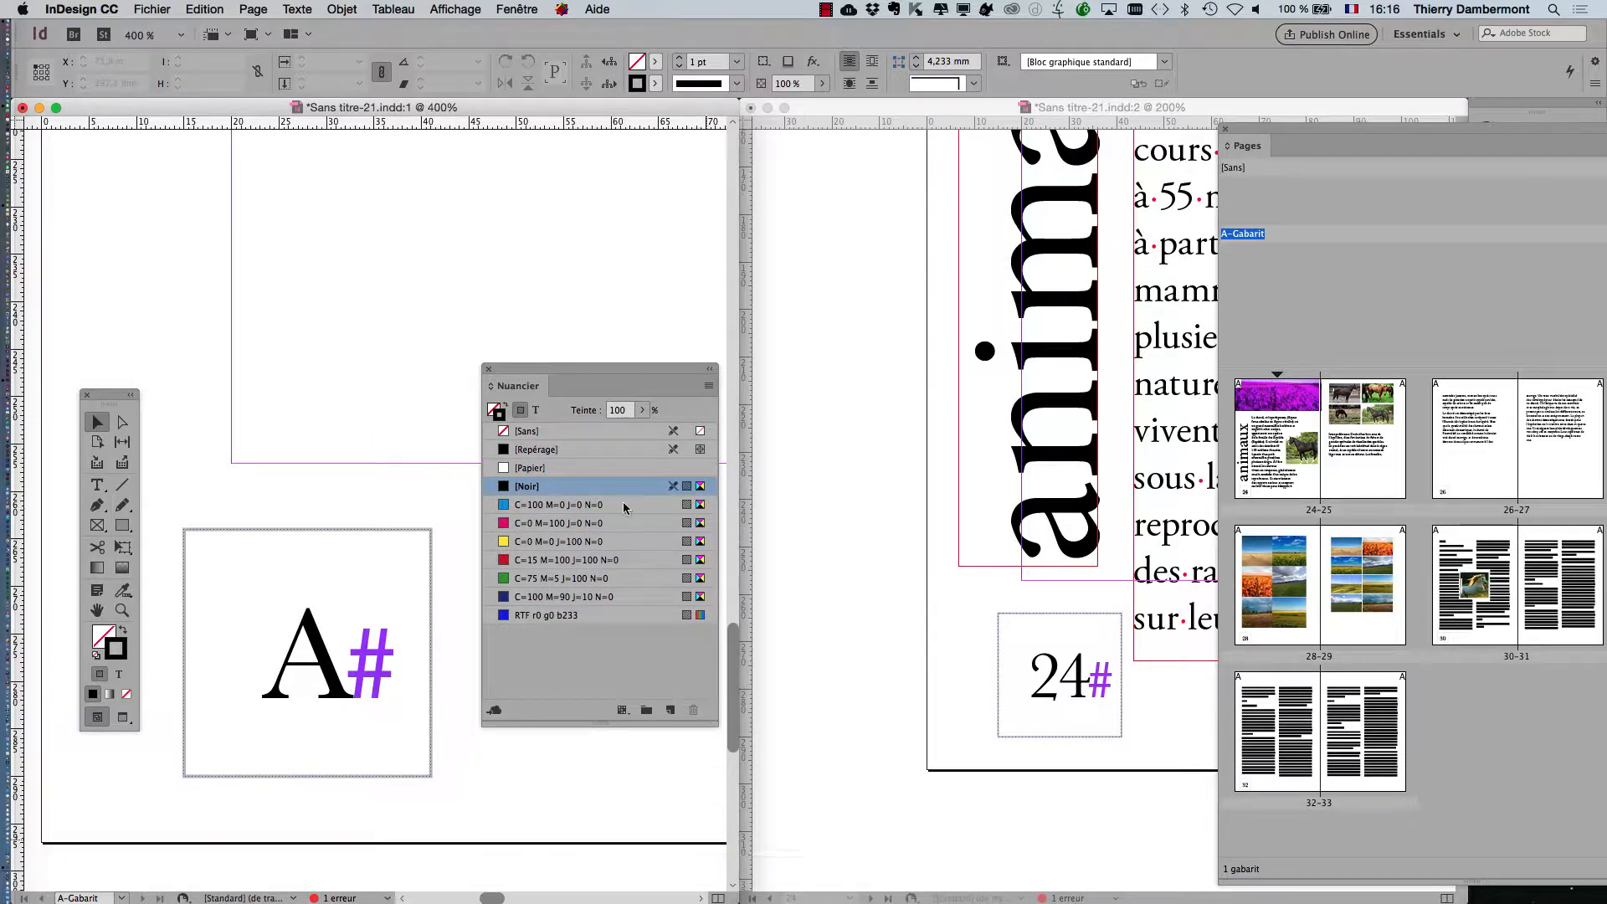
{"action": "left_click_drag", "start_coordinate": [567, 376], "coordinate": [569, 537]}
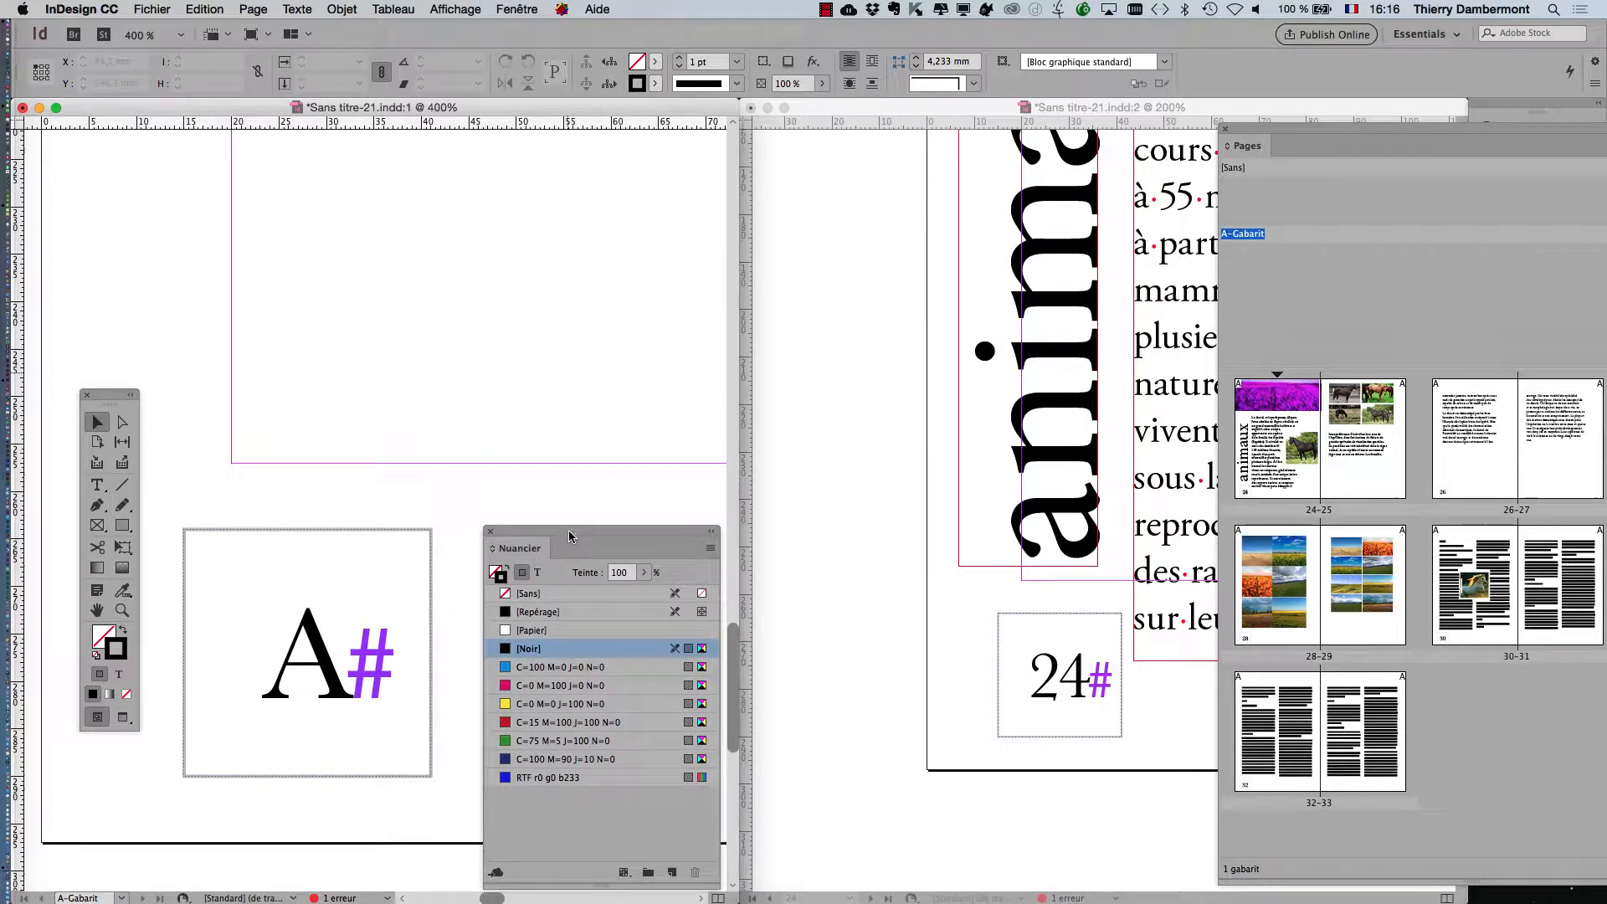
{"action": "left_click", "coordinate": [433, 640]}
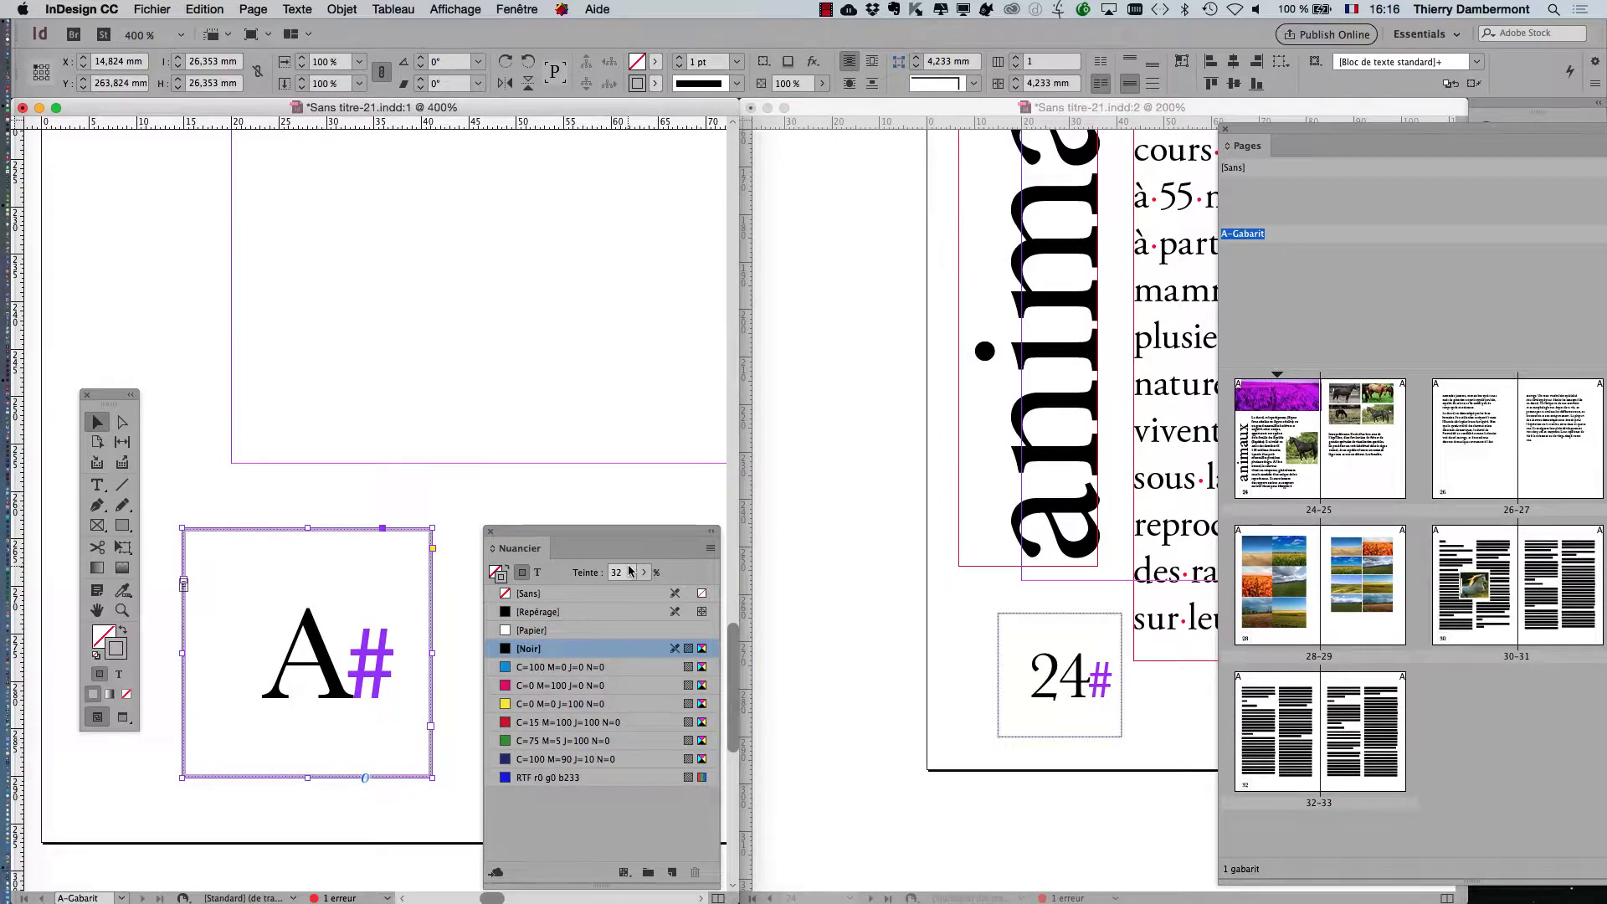
{"action": "left_click_drag", "start_coordinate": [622, 529], "coordinate": [614, 424]}
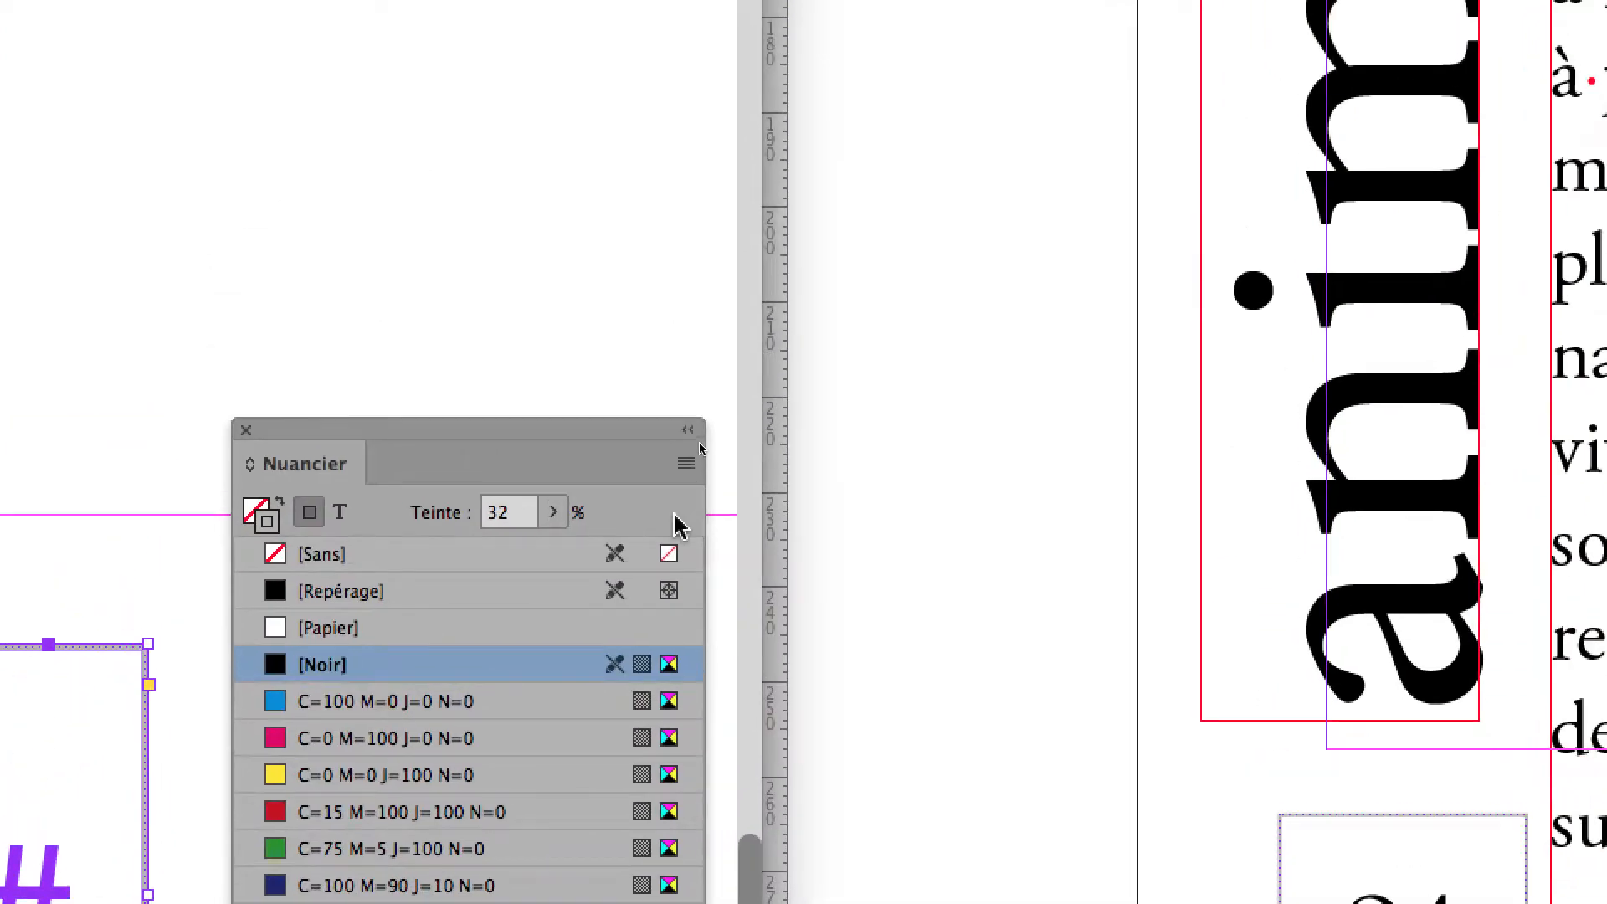
- Examine the swatch commands and the colour modes offered for a new colour, and cancel without creating a swatch
{"action": "left_click", "coordinate": [784, 225]}
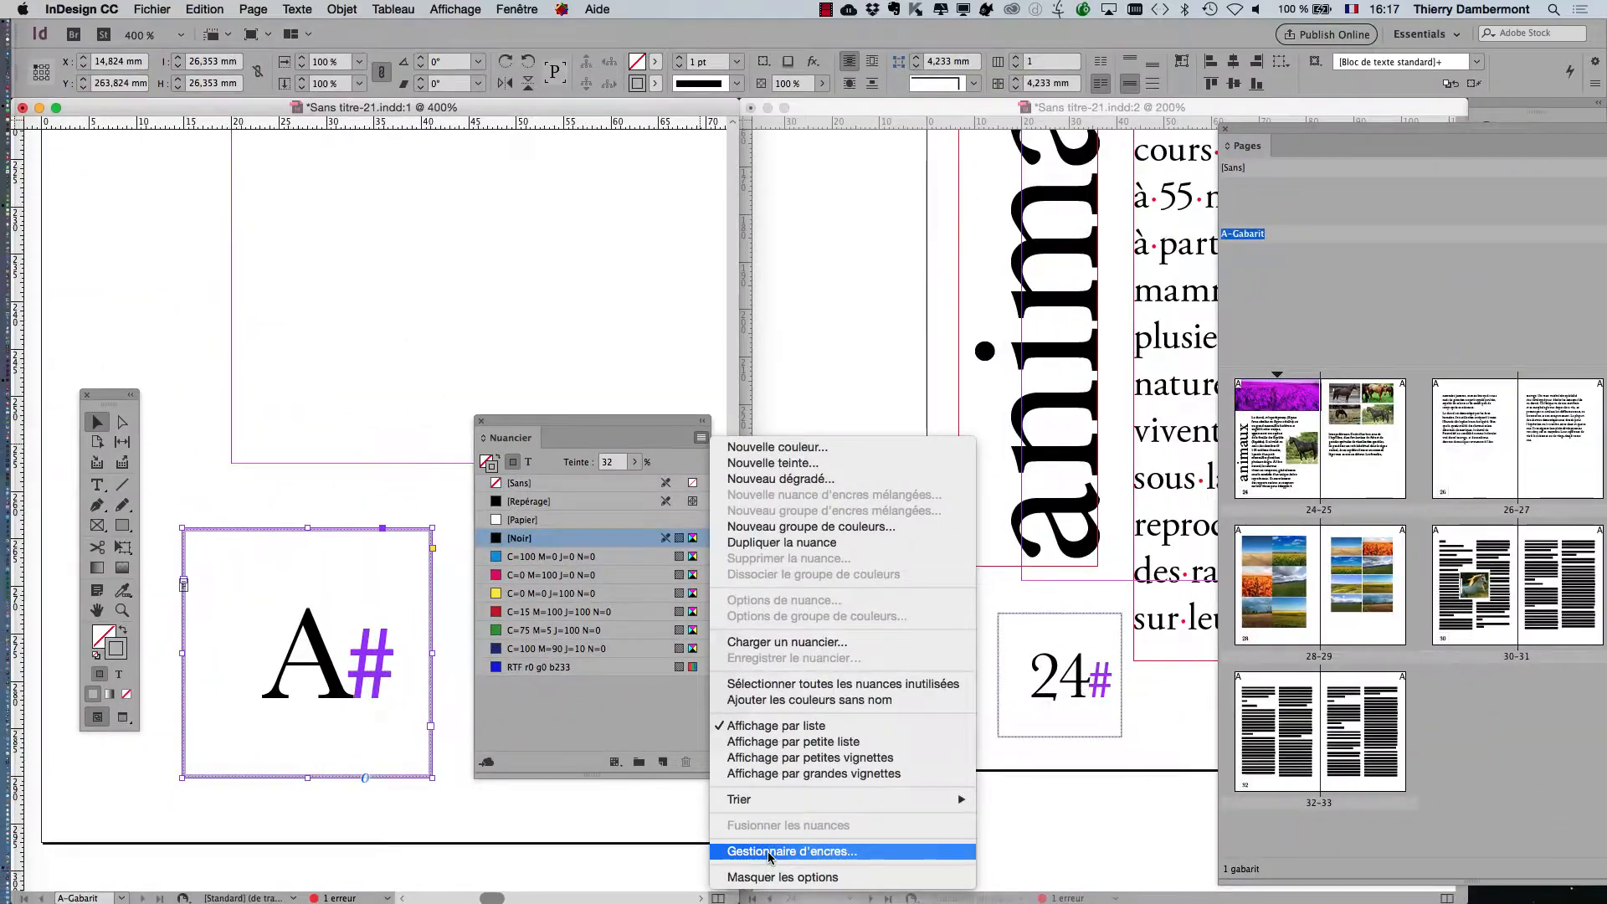
{"action": "mouse_move", "coordinate": [821, 698]}
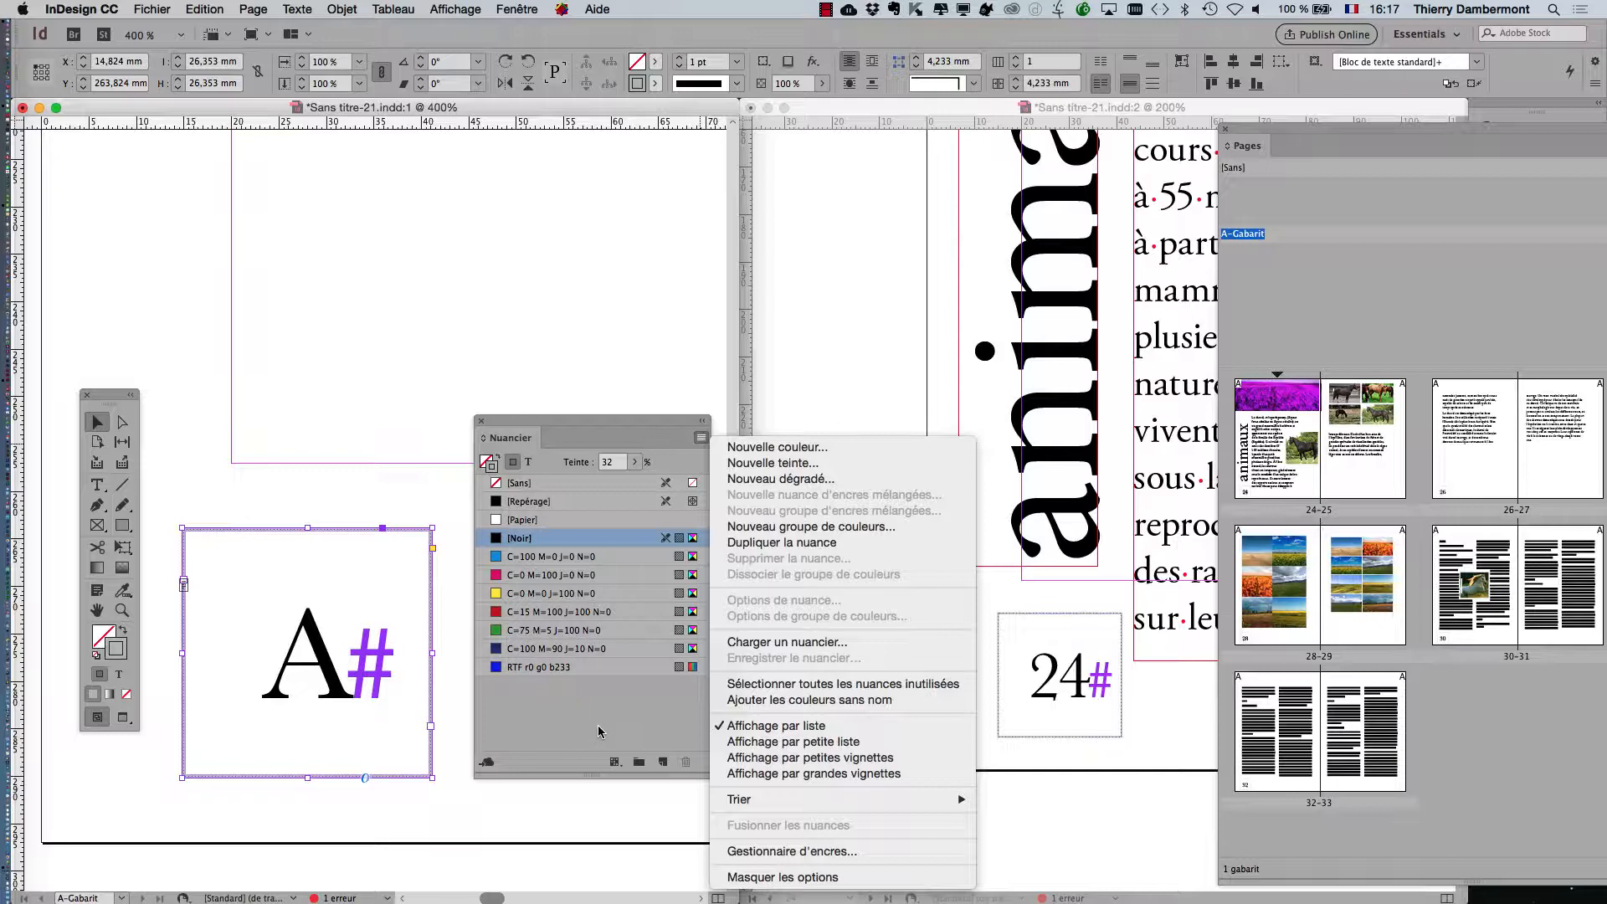
{"action": "left_click", "coordinate": [834, 454]}
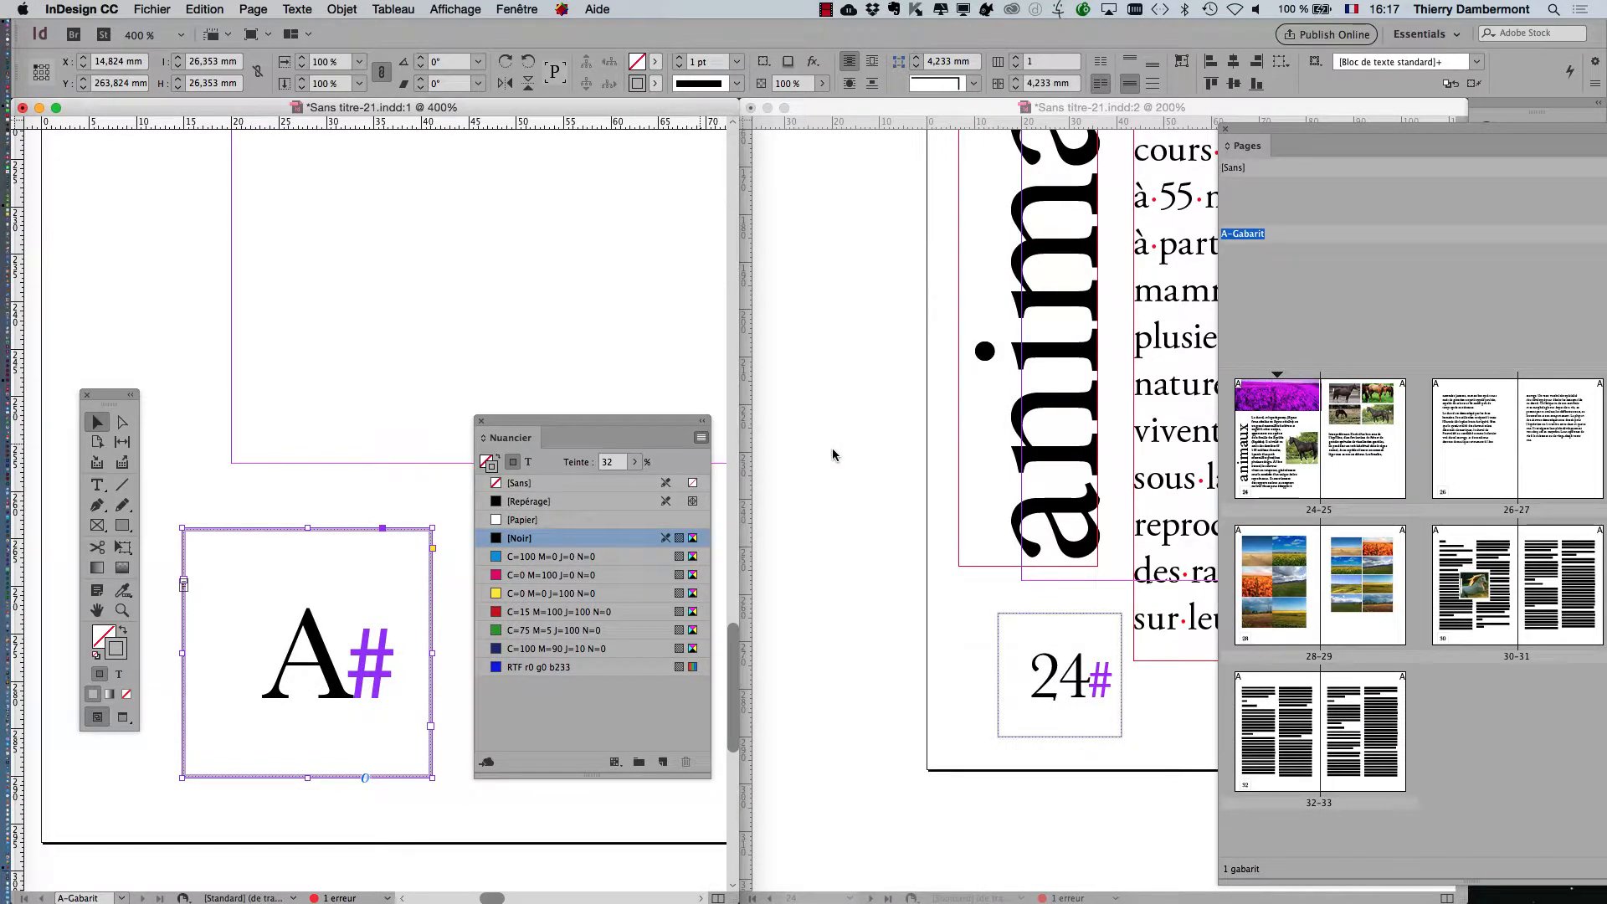
{"action": "left_click_drag", "start_coordinate": [849, 277], "coordinate": [1029, 271]}
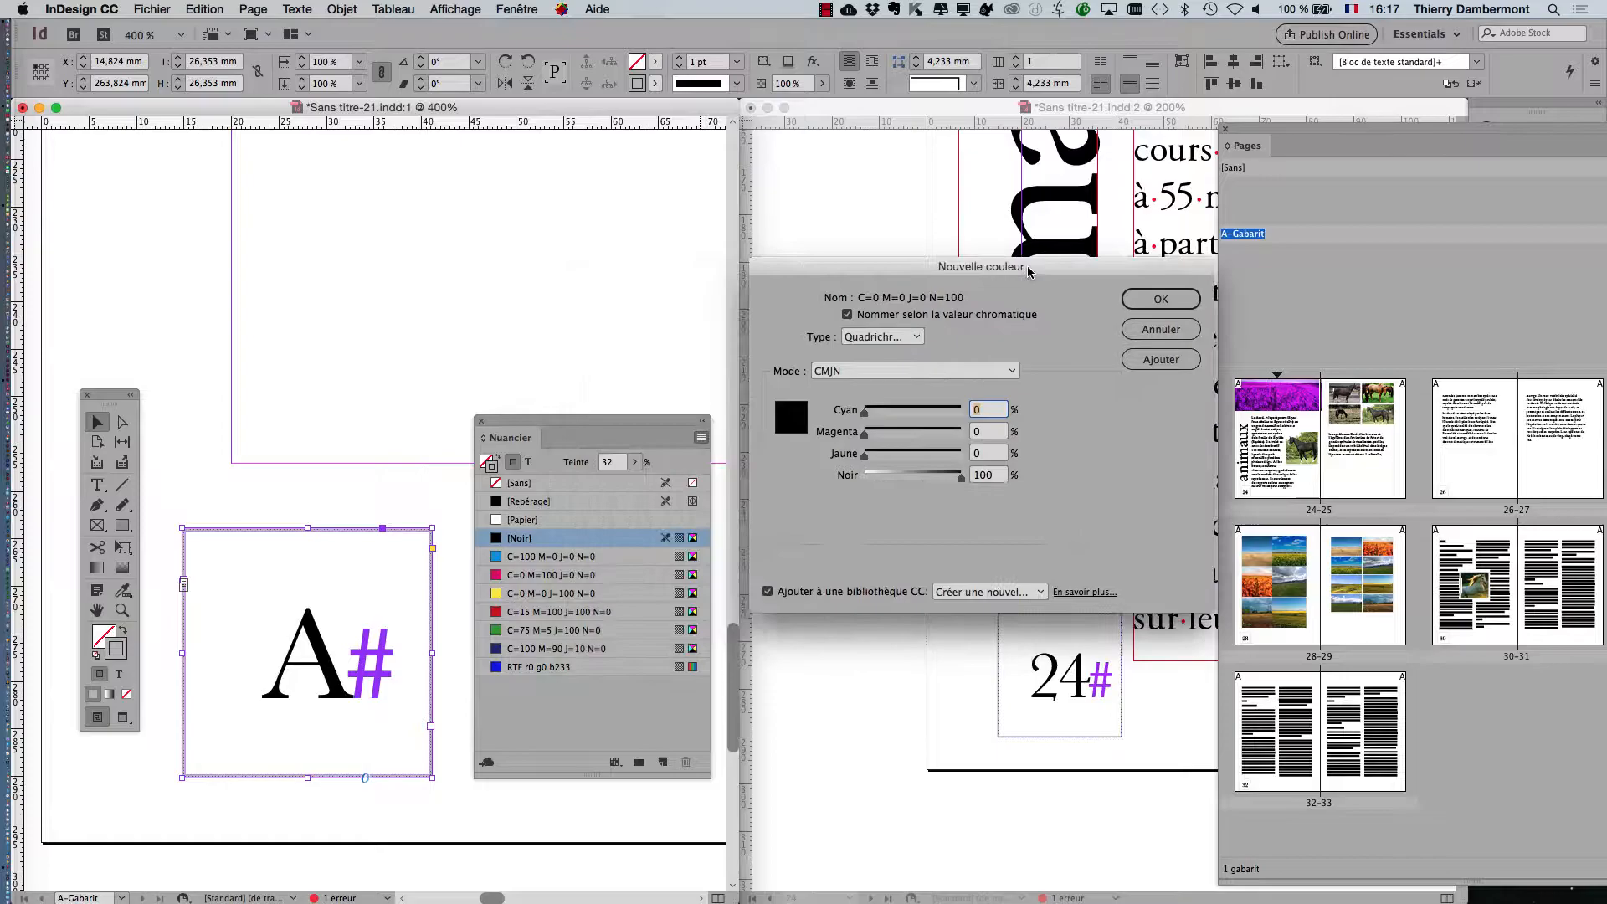
{"action": "left_click", "coordinate": [891, 372]}
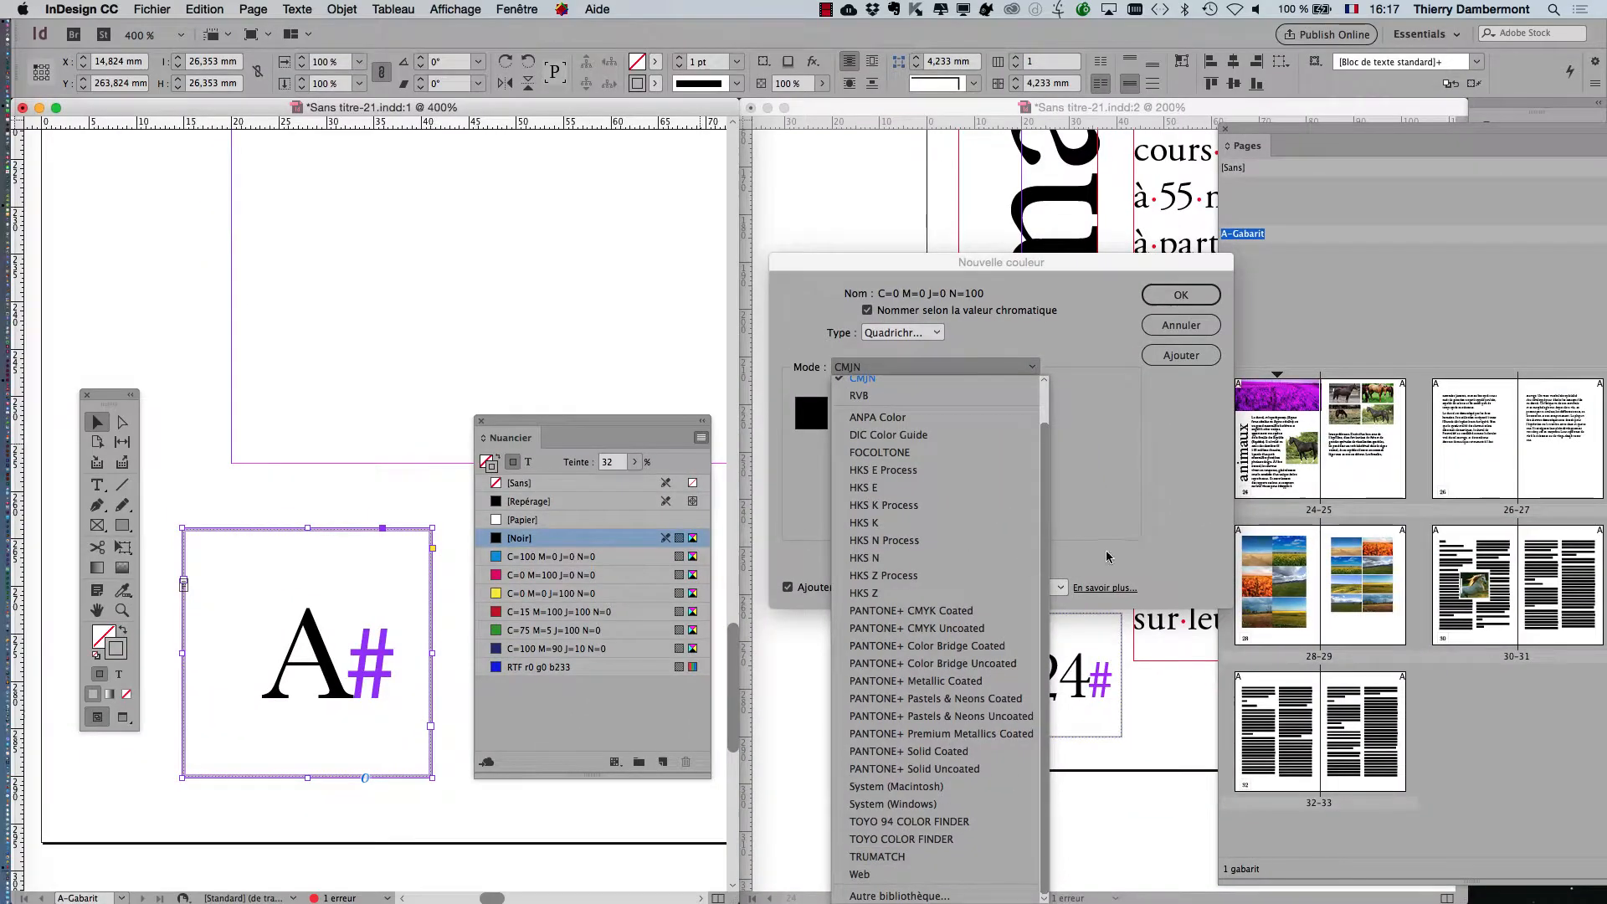
{"action": "left_click", "coordinate": [807, 384]}
{"action": "key", "text": "Escape"}
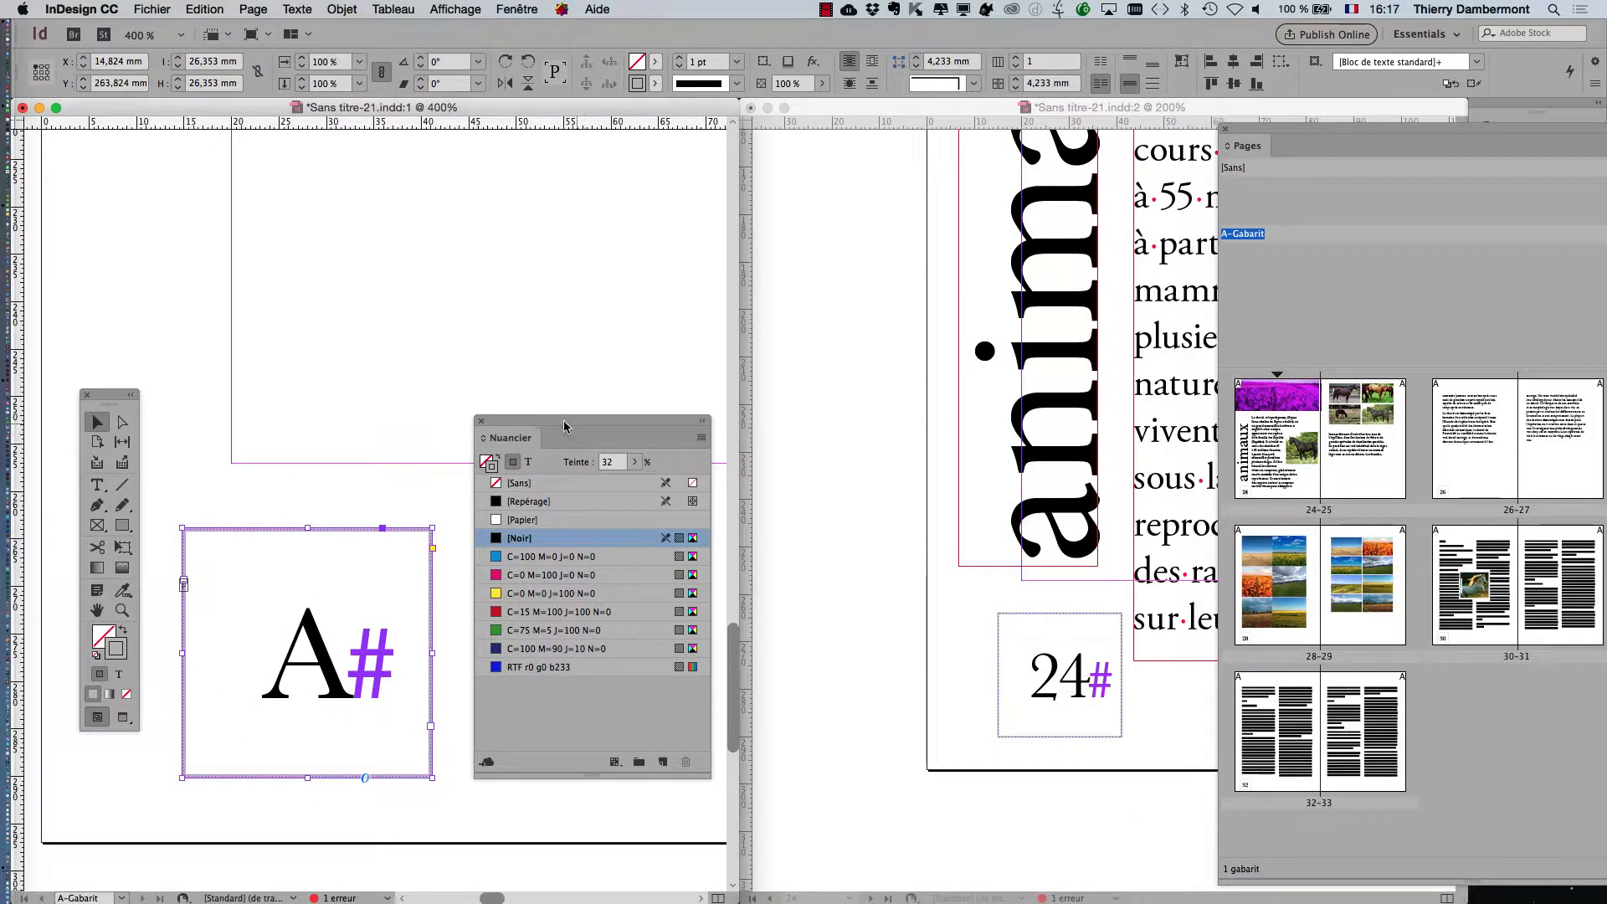
- Move the Swatches panel clear of the page number frame and convert the frame's shape to an ellipse
{"action": "left_click_drag", "start_coordinate": [550, 425], "coordinate": [634, 329]}
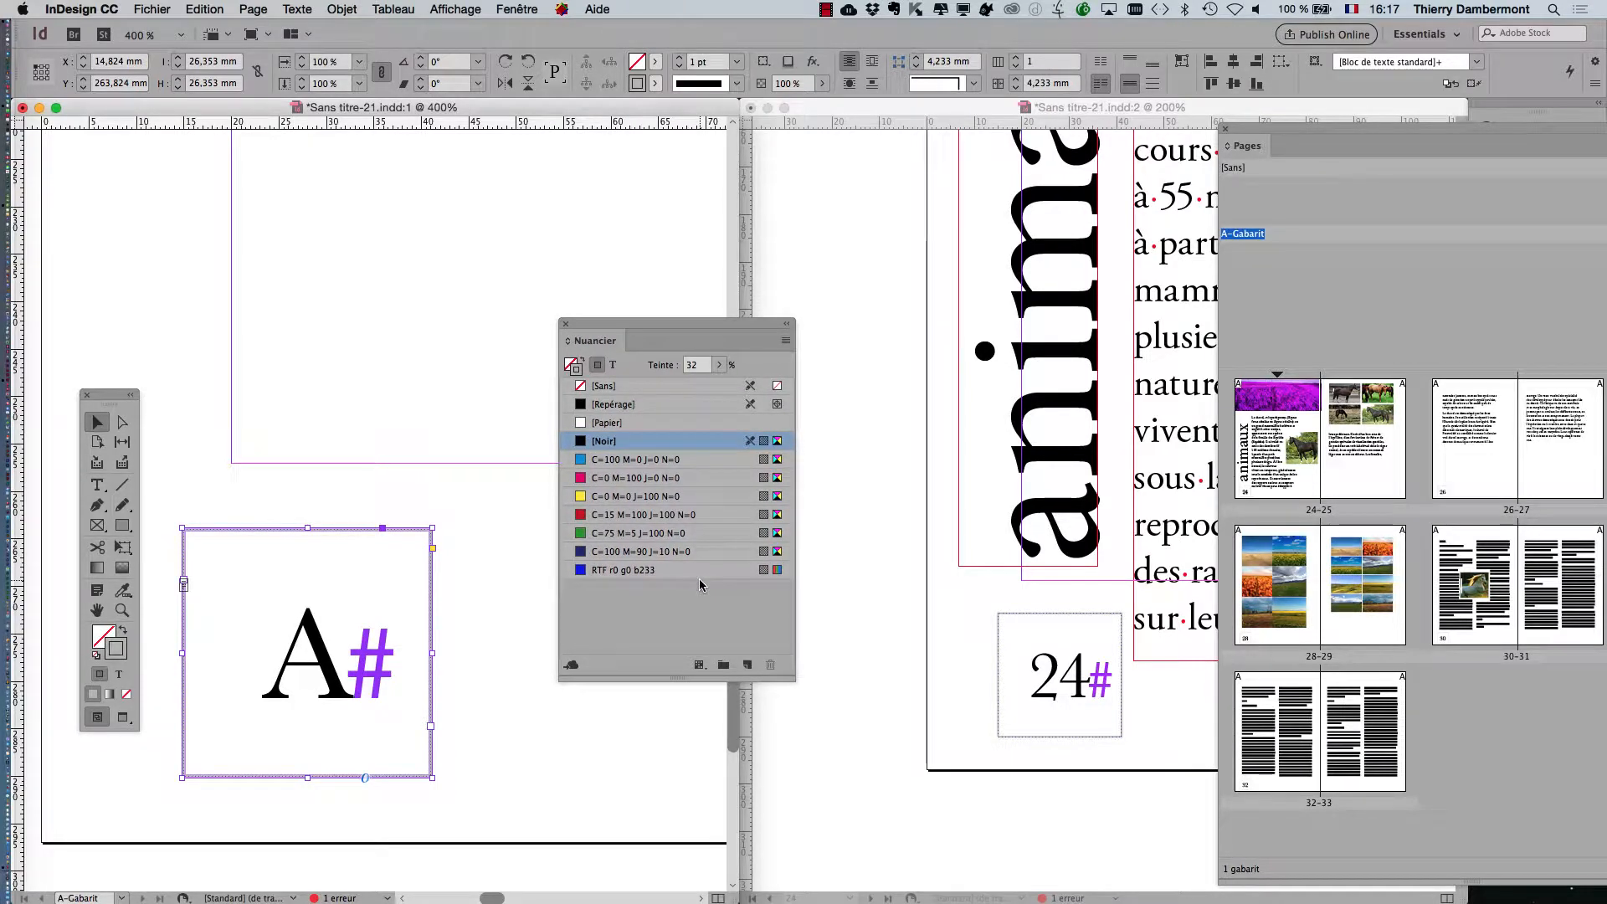
{"action": "left_click", "coordinate": [519, 609]}
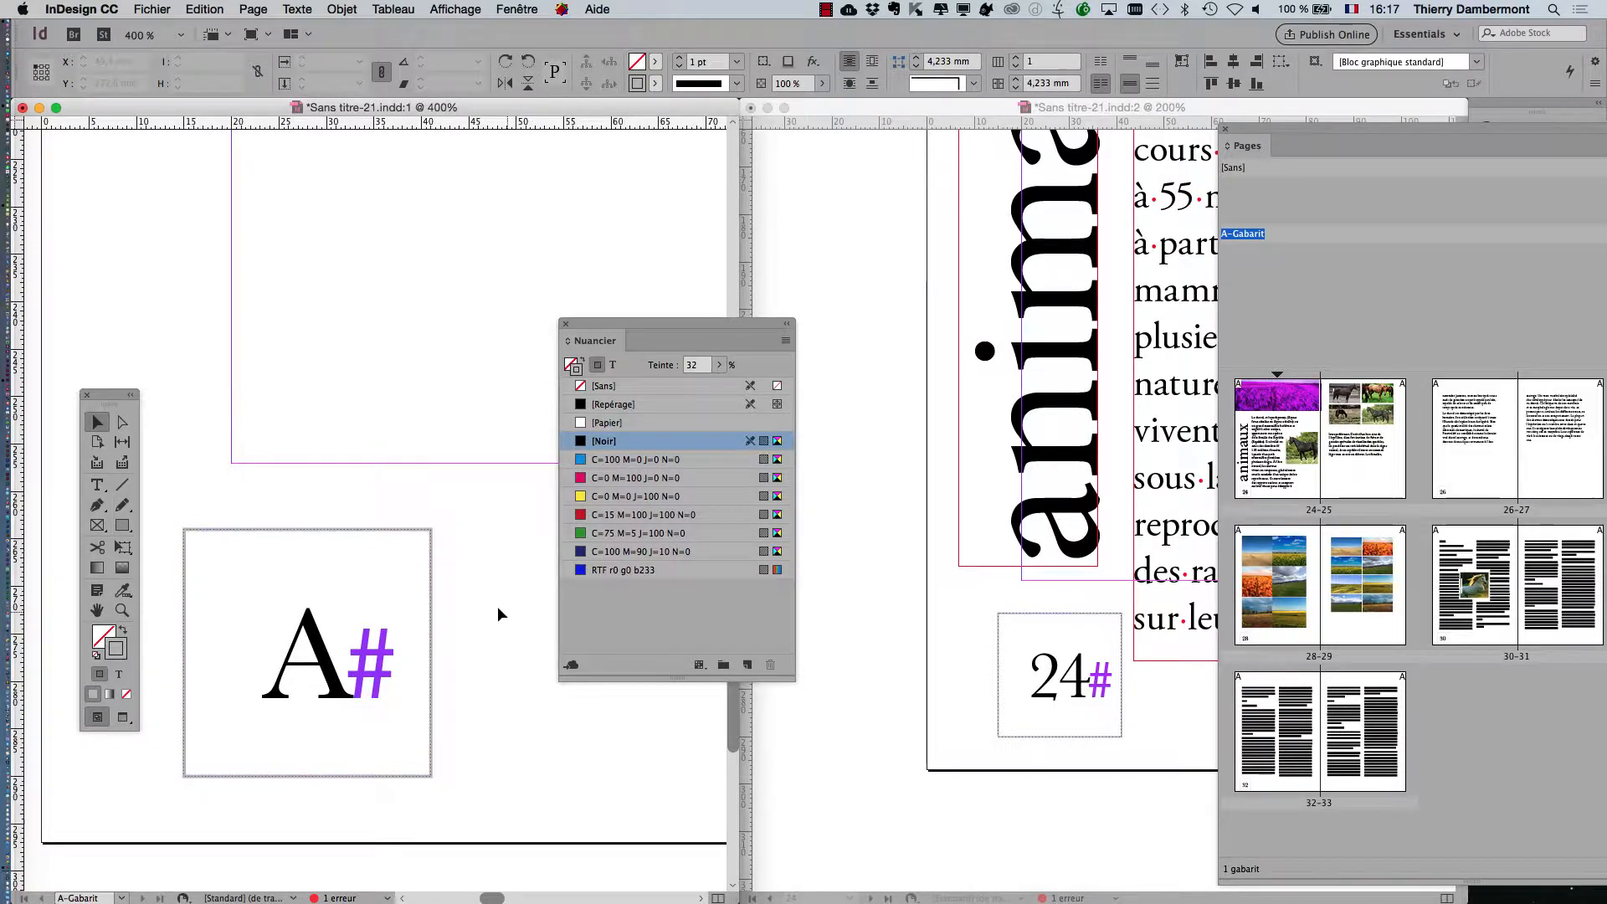
{"action": "left_click", "coordinate": [431, 555]}
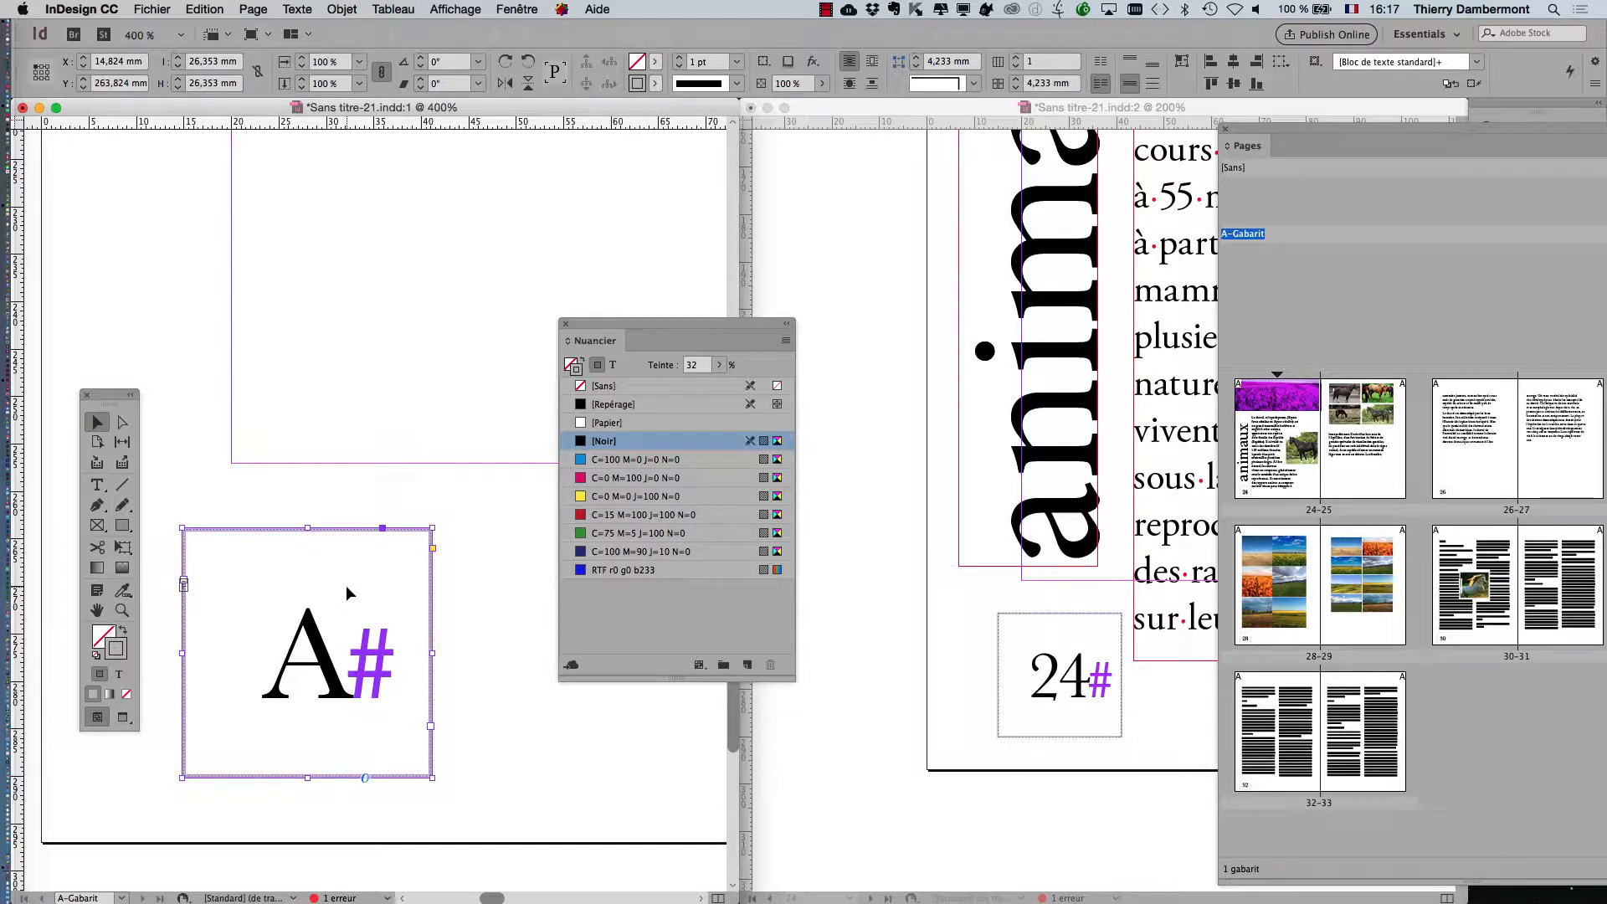
{"action": "left_click", "coordinate": [330, 513]}
{"action": "left_click", "coordinate": [328, 556]}
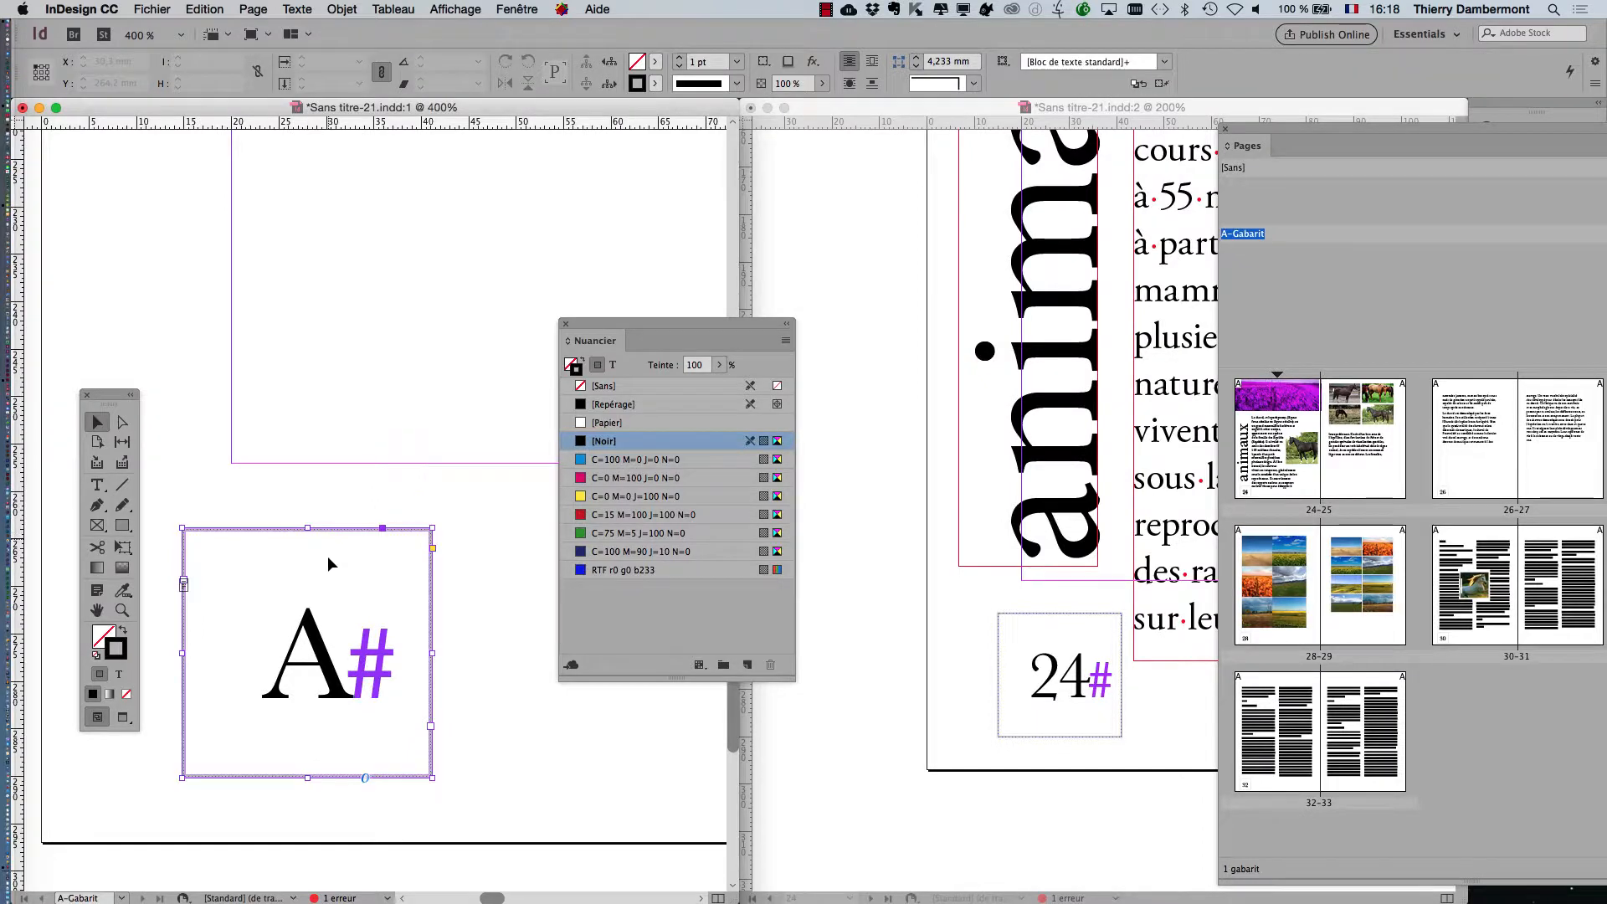
{"action": "left_click", "coordinate": [341, 9]}
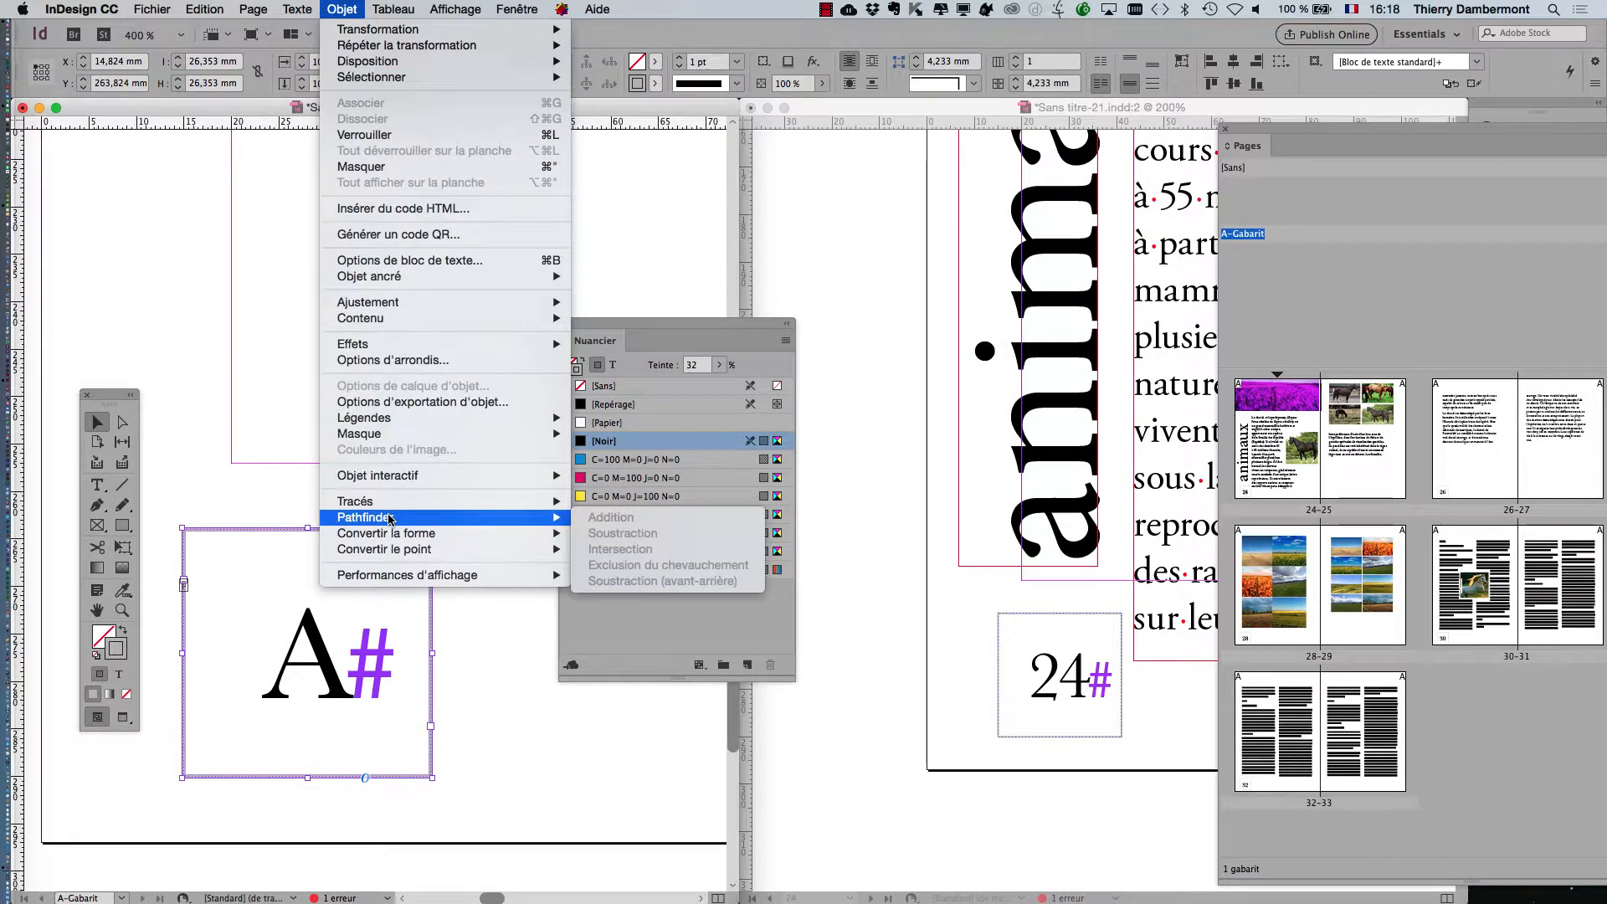
{"action": "mouse_move", "coordinate": [397, 534]}
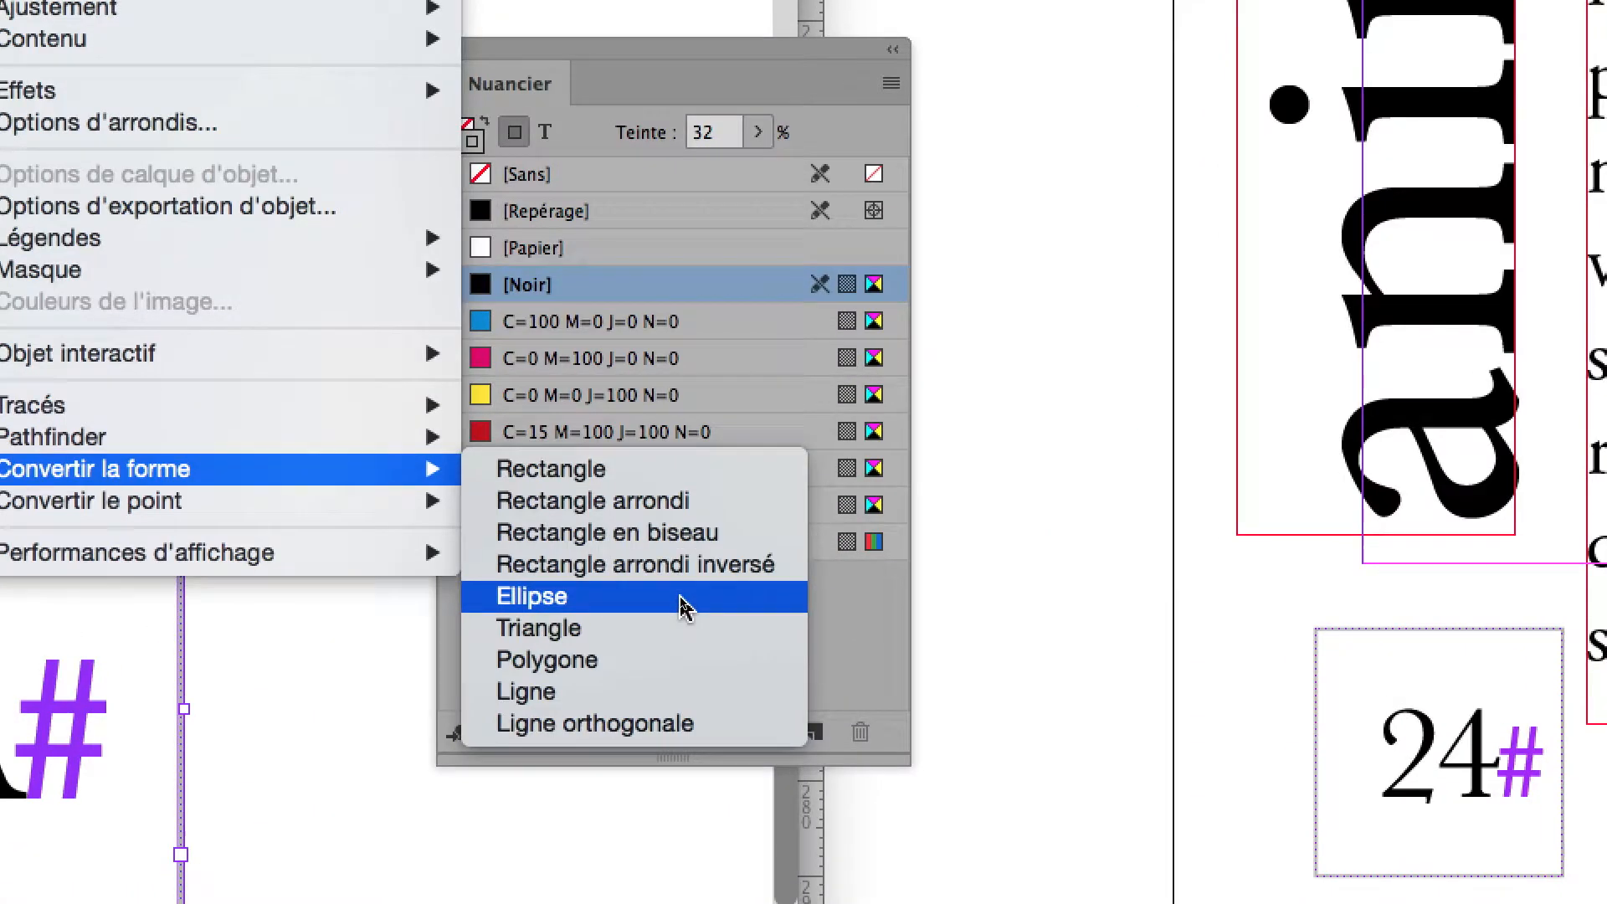
{"action": "left_click", "coordinate": [685, 598]}
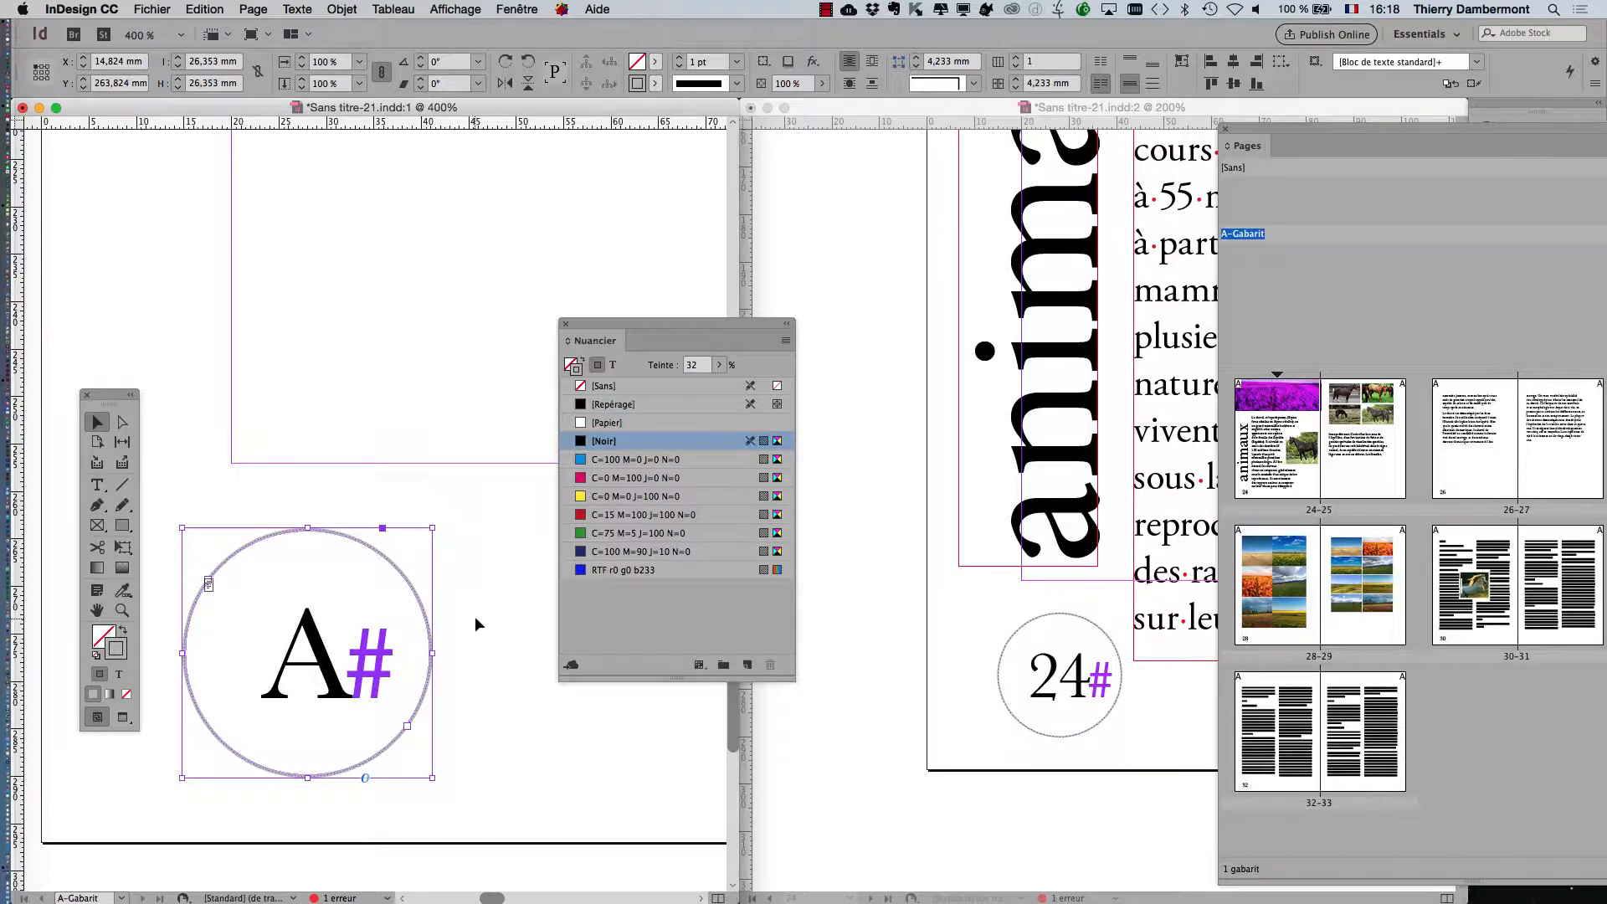
- Display page 28 fitted in the first document window to check its circled page number
{"action": "left_click", "coordinate": [1256, 619]}
{"action": "double_click", "coordinate": [1256, 618]}
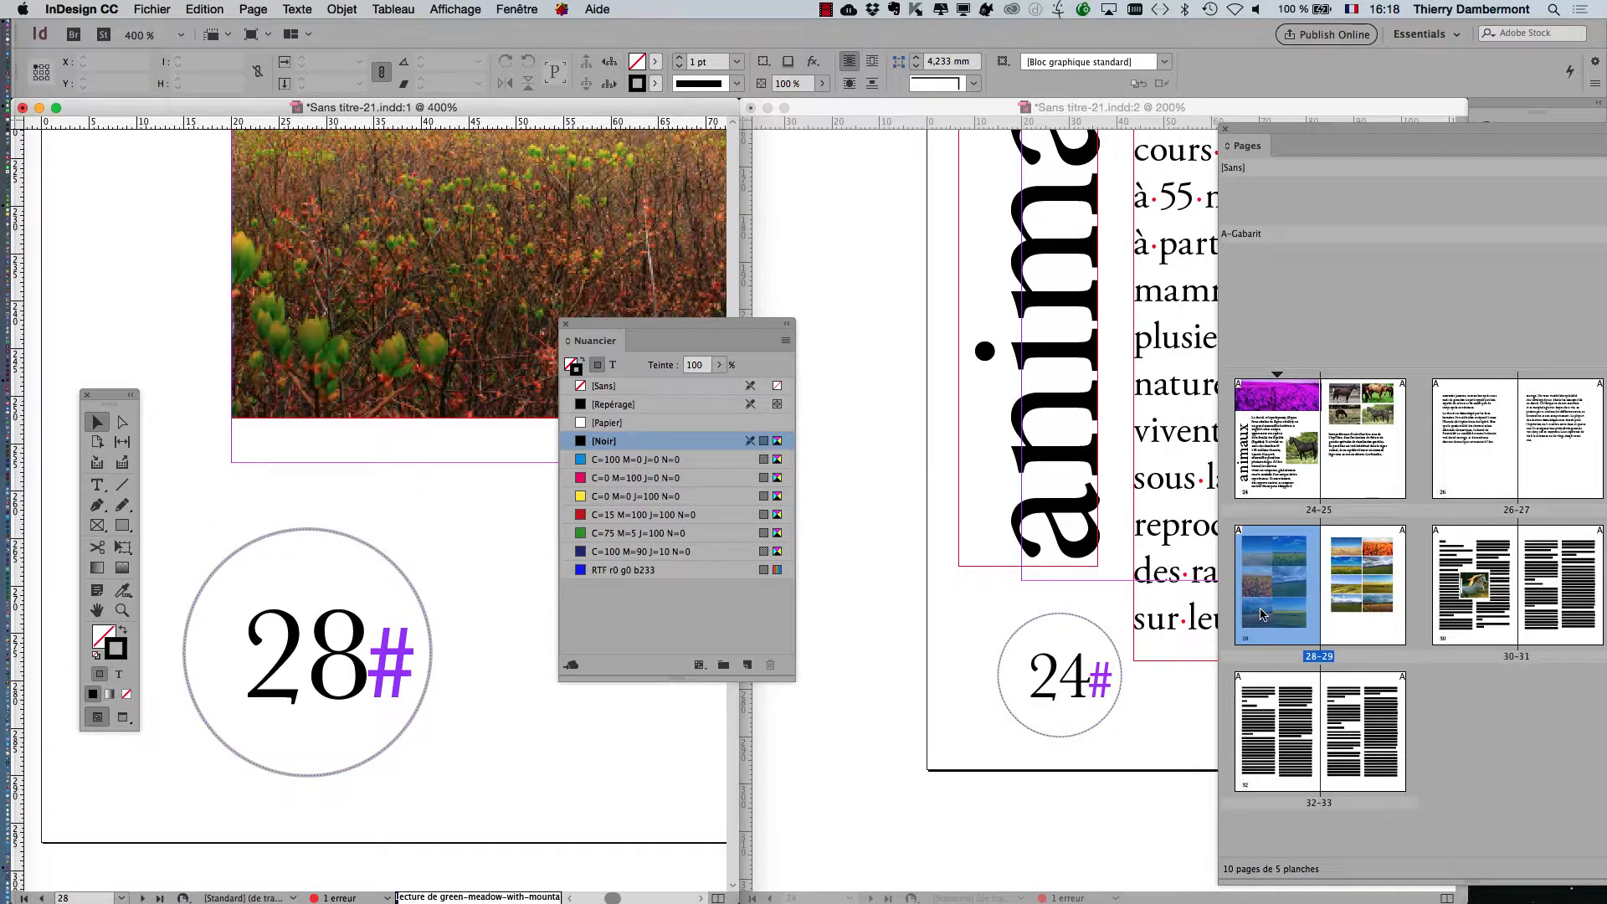
{"action": "key", "text": "super+0"}
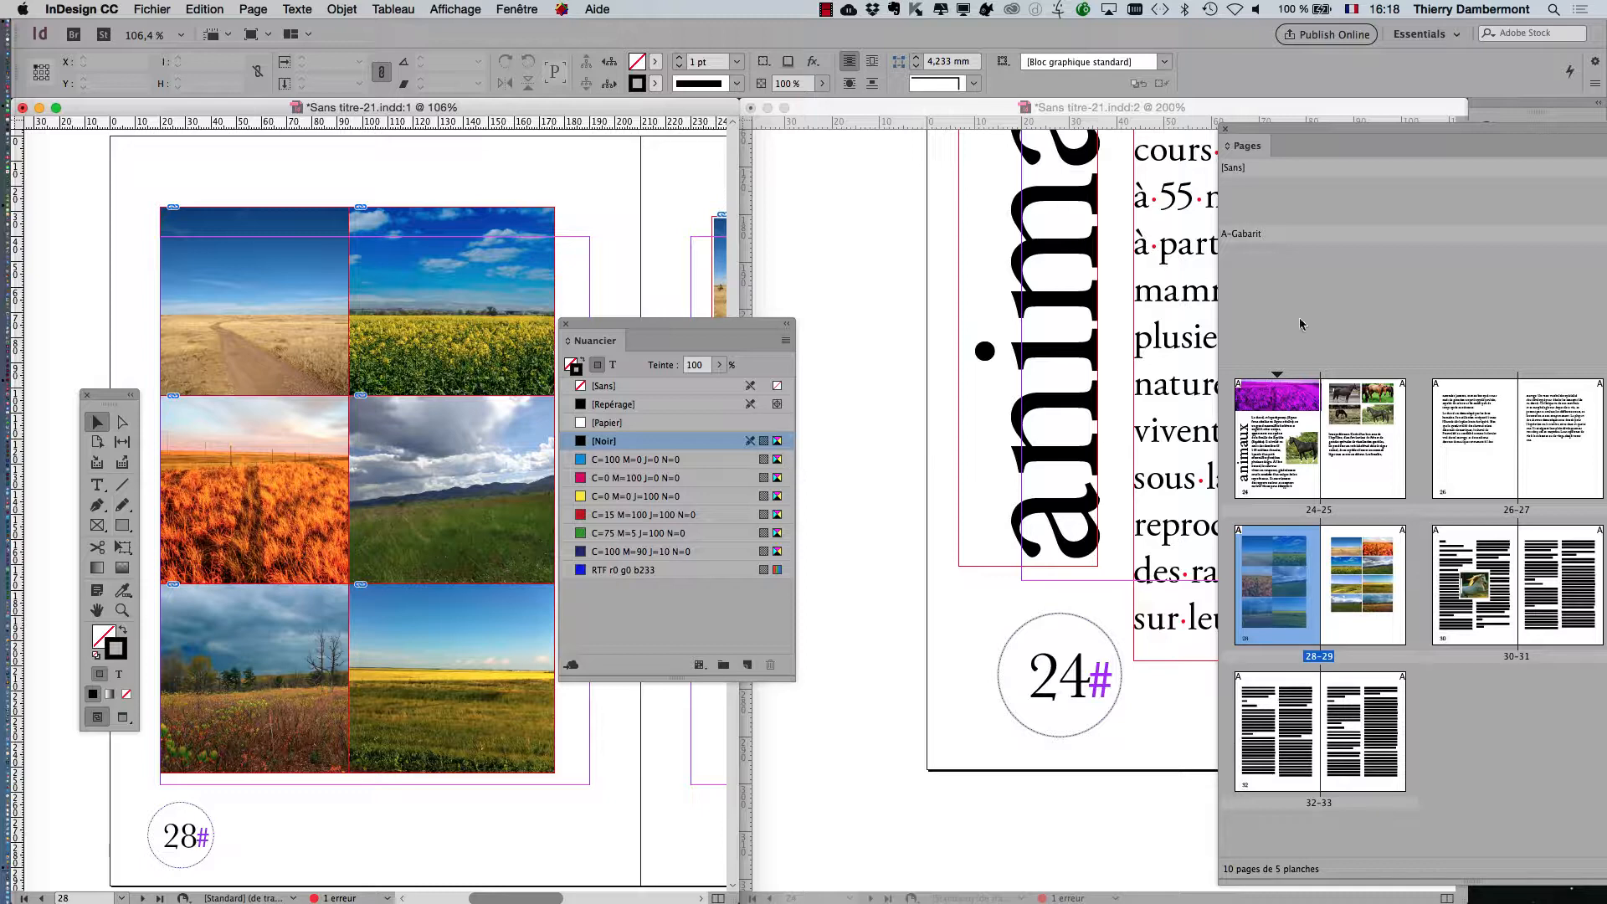
- Show the circled page number on the A-Gabarit master's left page at 300% and activate the second document window
{"action": "left_click_drag", "start_coordinate": [1313, 138], "coordinate": [902, 165]}
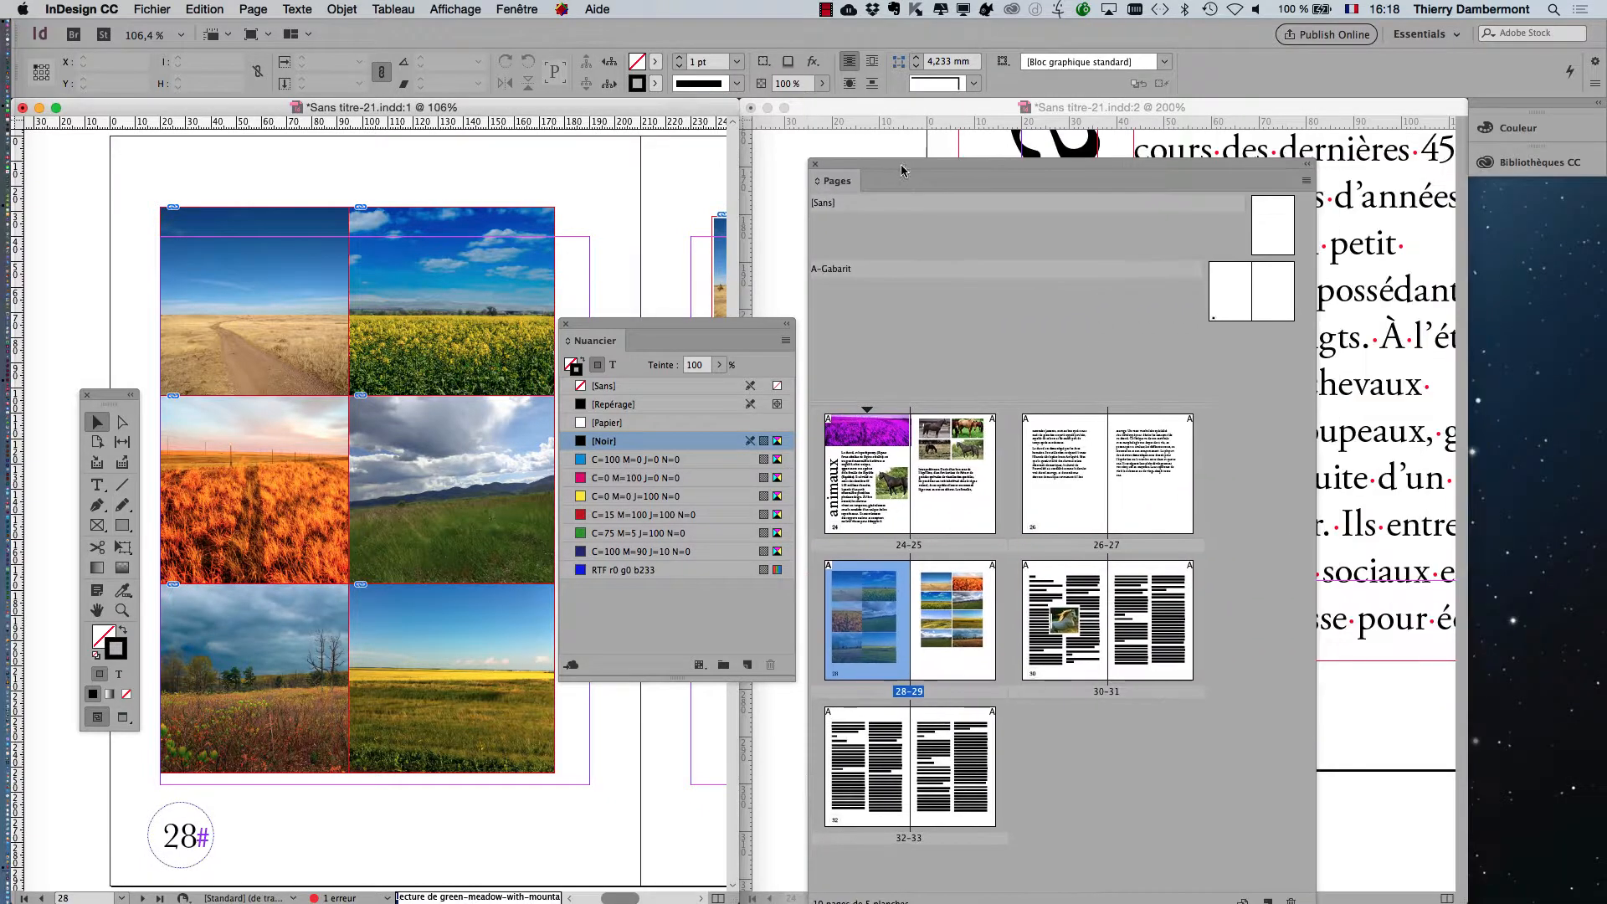
{"action": "double_click", "coordinate": [1222, 283]}
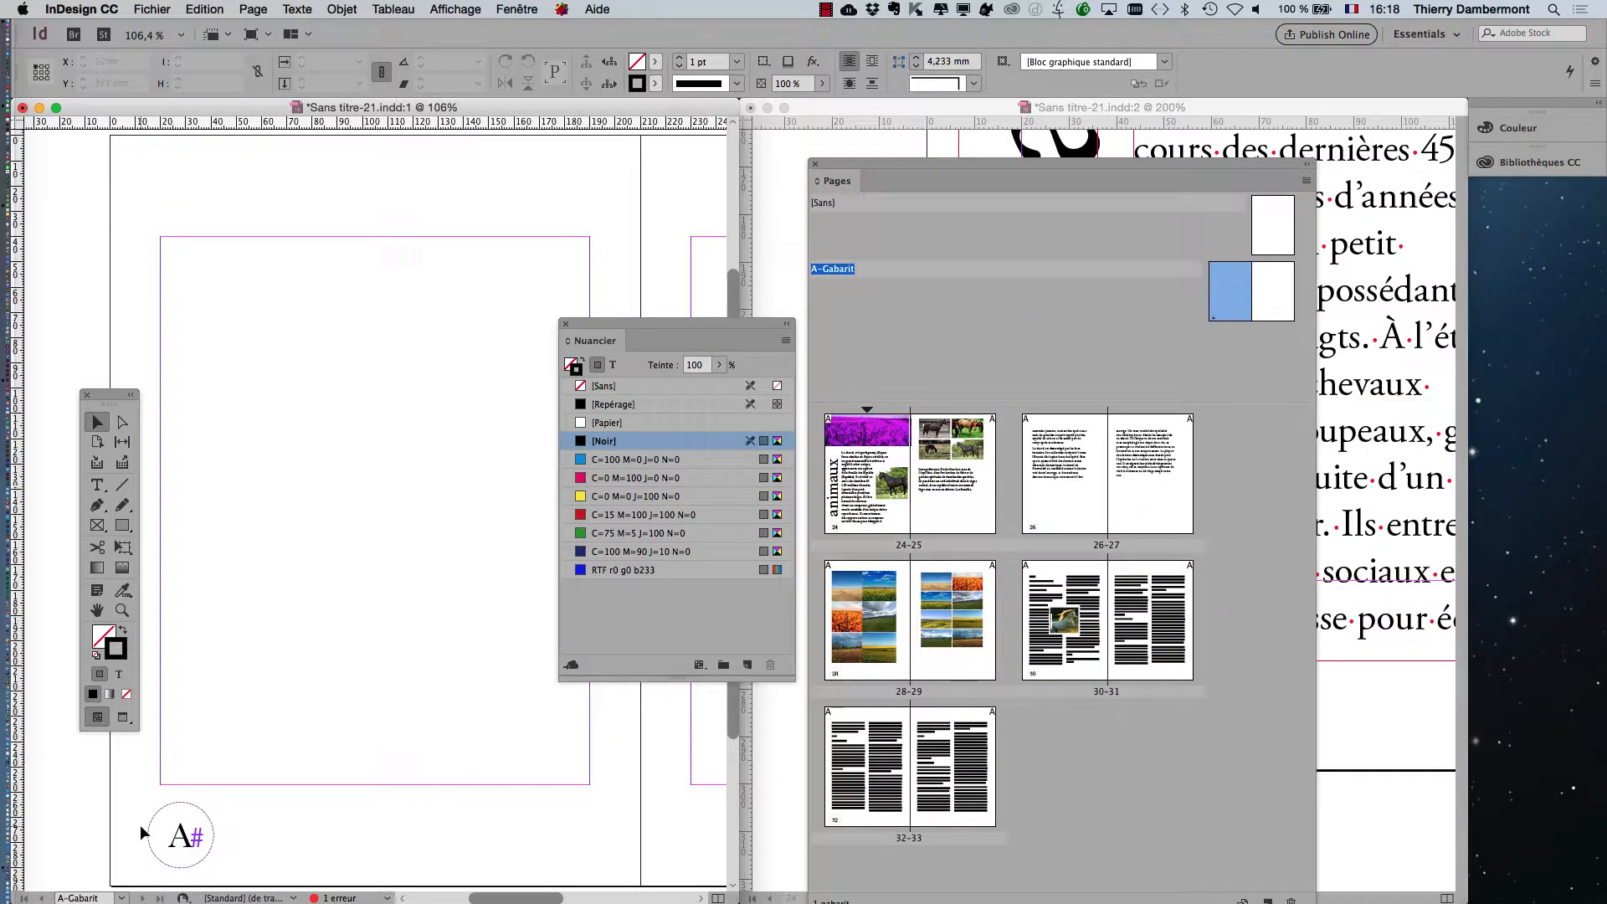
{"action": "scroll", "coordinate": [141, 826], "scroll_direction": "up", "scroll_amount": 4}
{"action": "left_click_drag", "start_coordinate": [326, 720], "coordinate": [367, 514]}
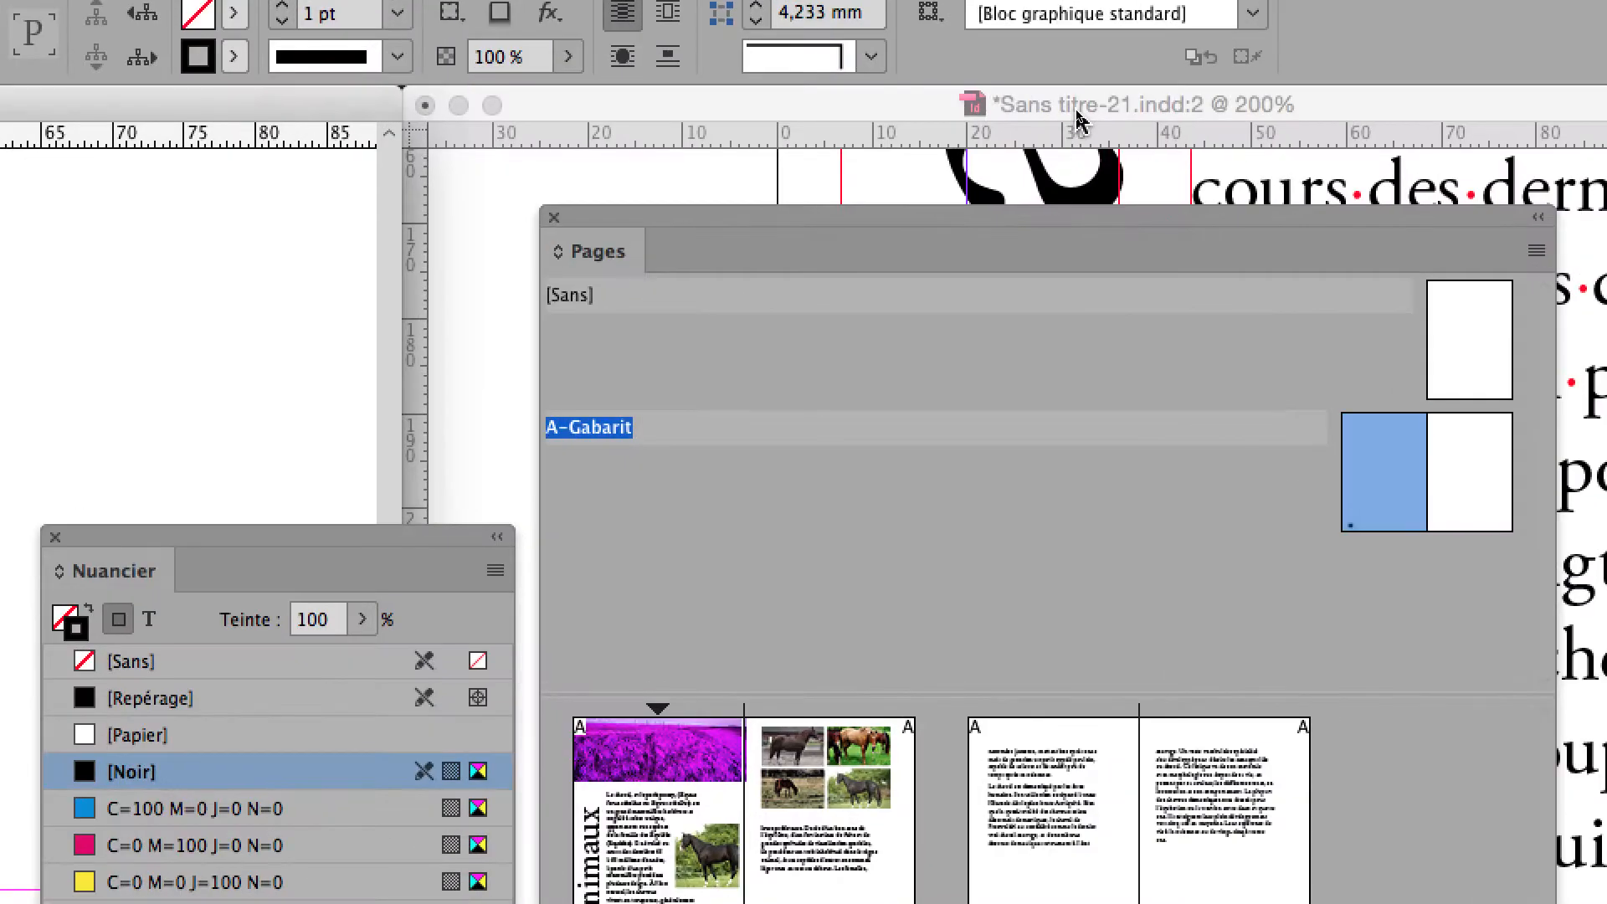
{"action": "left_click", "coordinate": [1077, 111]}
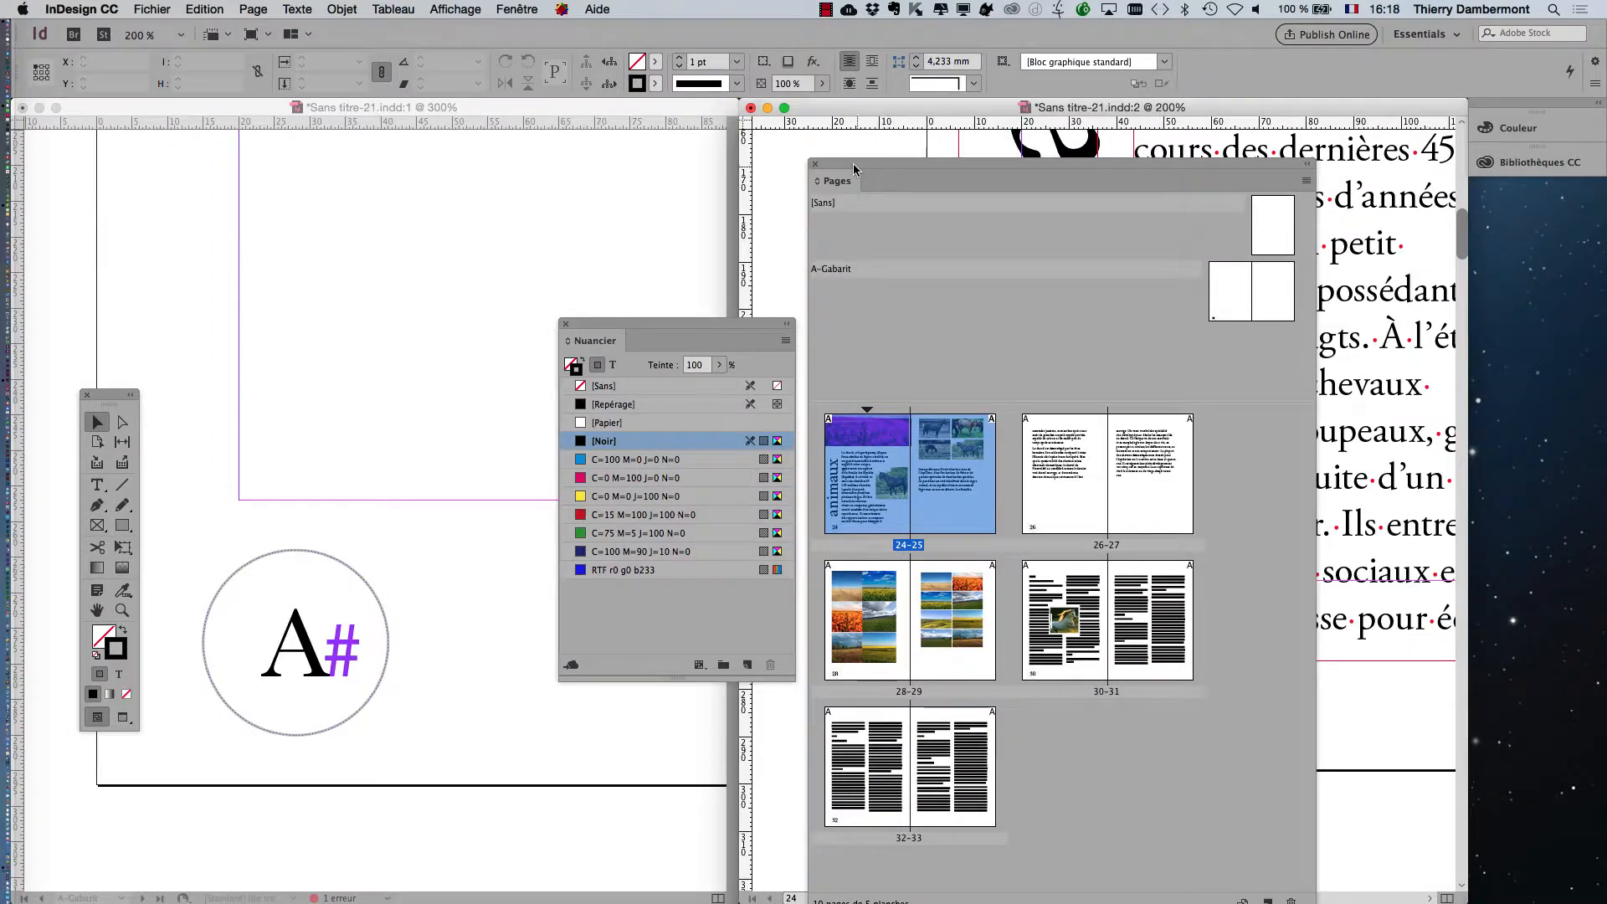
- Move the Pages panel clear of the page number and display page 30 in the second document window
{"action": "left_click_drag", "start_coordinate": [855, 169], "coordinate": [1223, 139]}
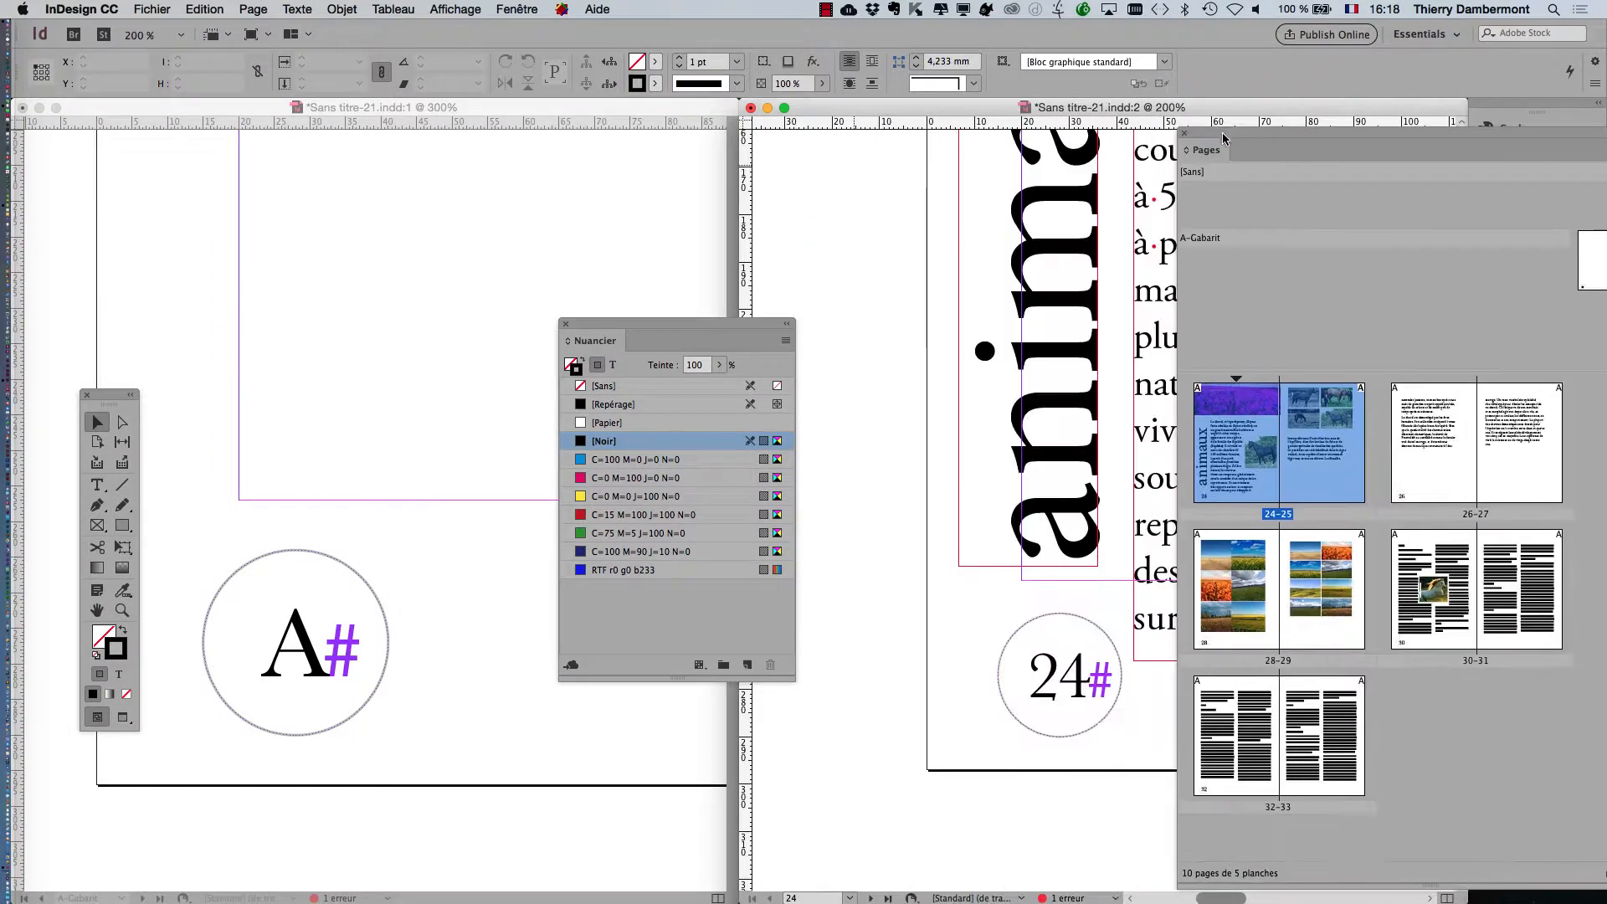
{"action": "double_click", "coordinate": [1237, 618]}
{"action": "double_click", "coordinate": [1304, 636]}
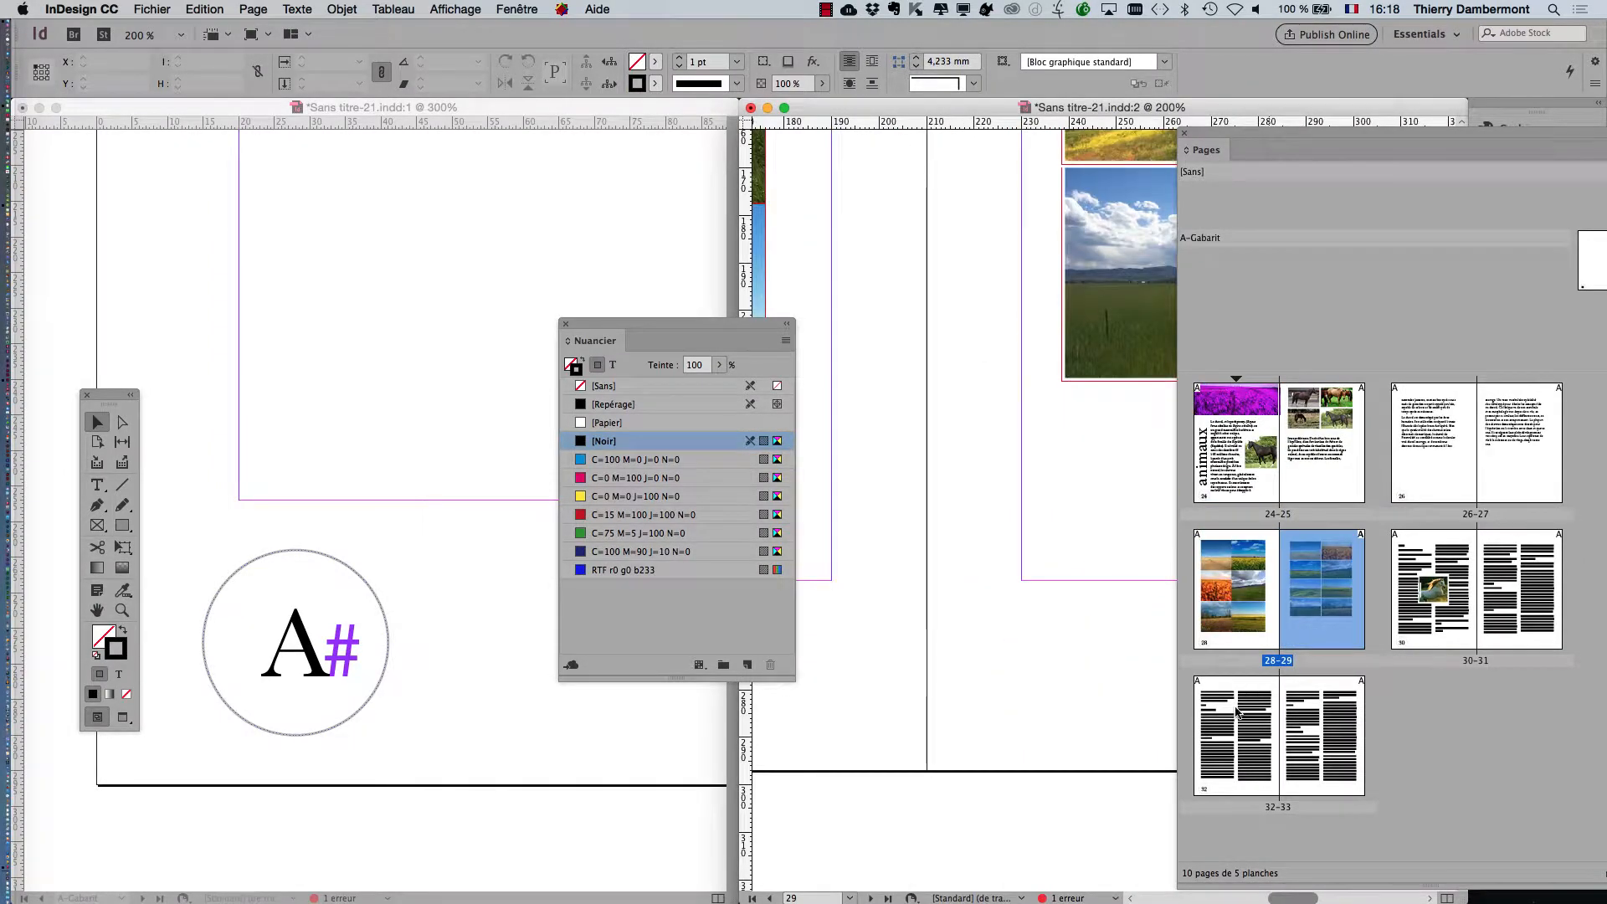
{"action": "double_click", "coordinate": [1433, 576]}
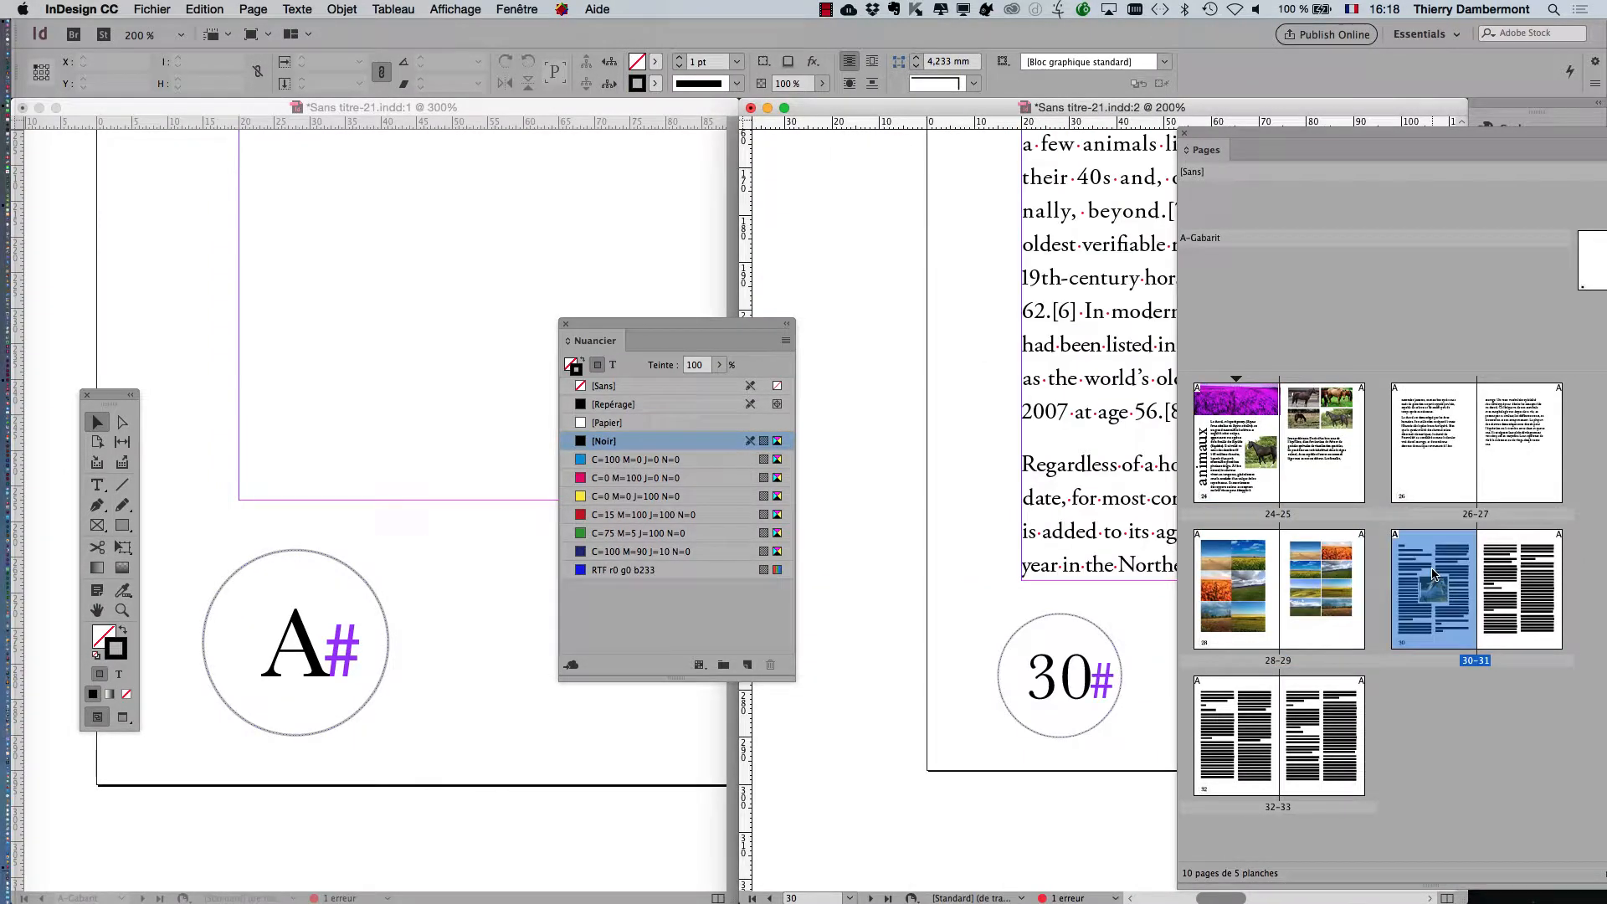
- Select the master's page number frame, open its character settings, and move the Swatches and Character panels clear of it
{"action": "left_click", "coordinate": [327, 642]}
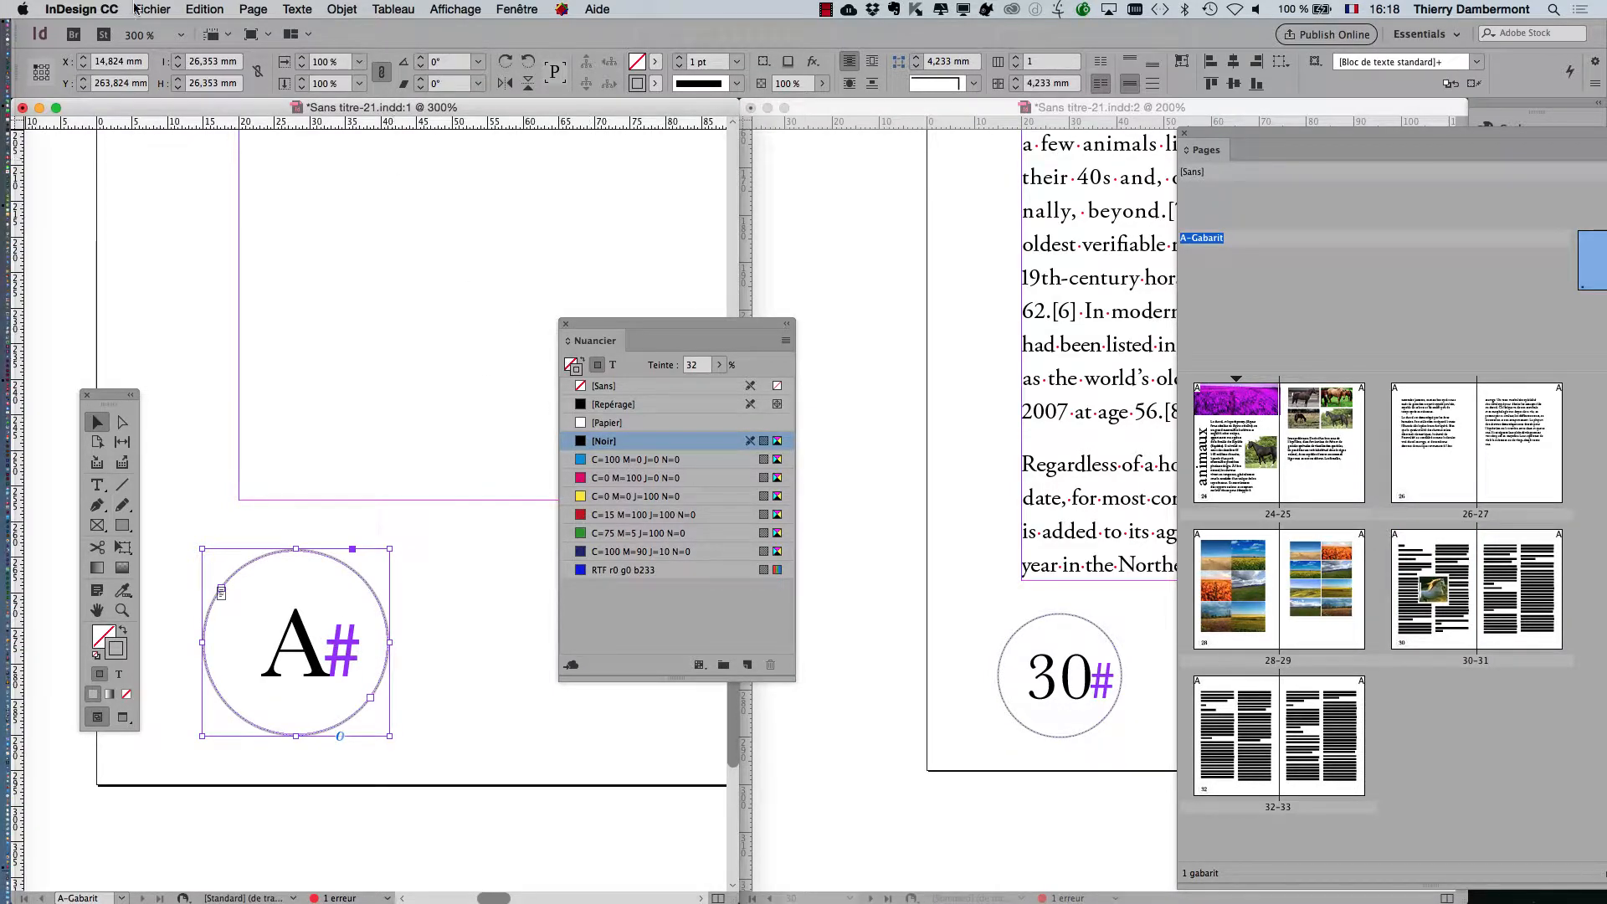
{"action": "left_click", "coordinate": [297, 8]}
{"action": "left_click", "coordinate": [316, 97]}
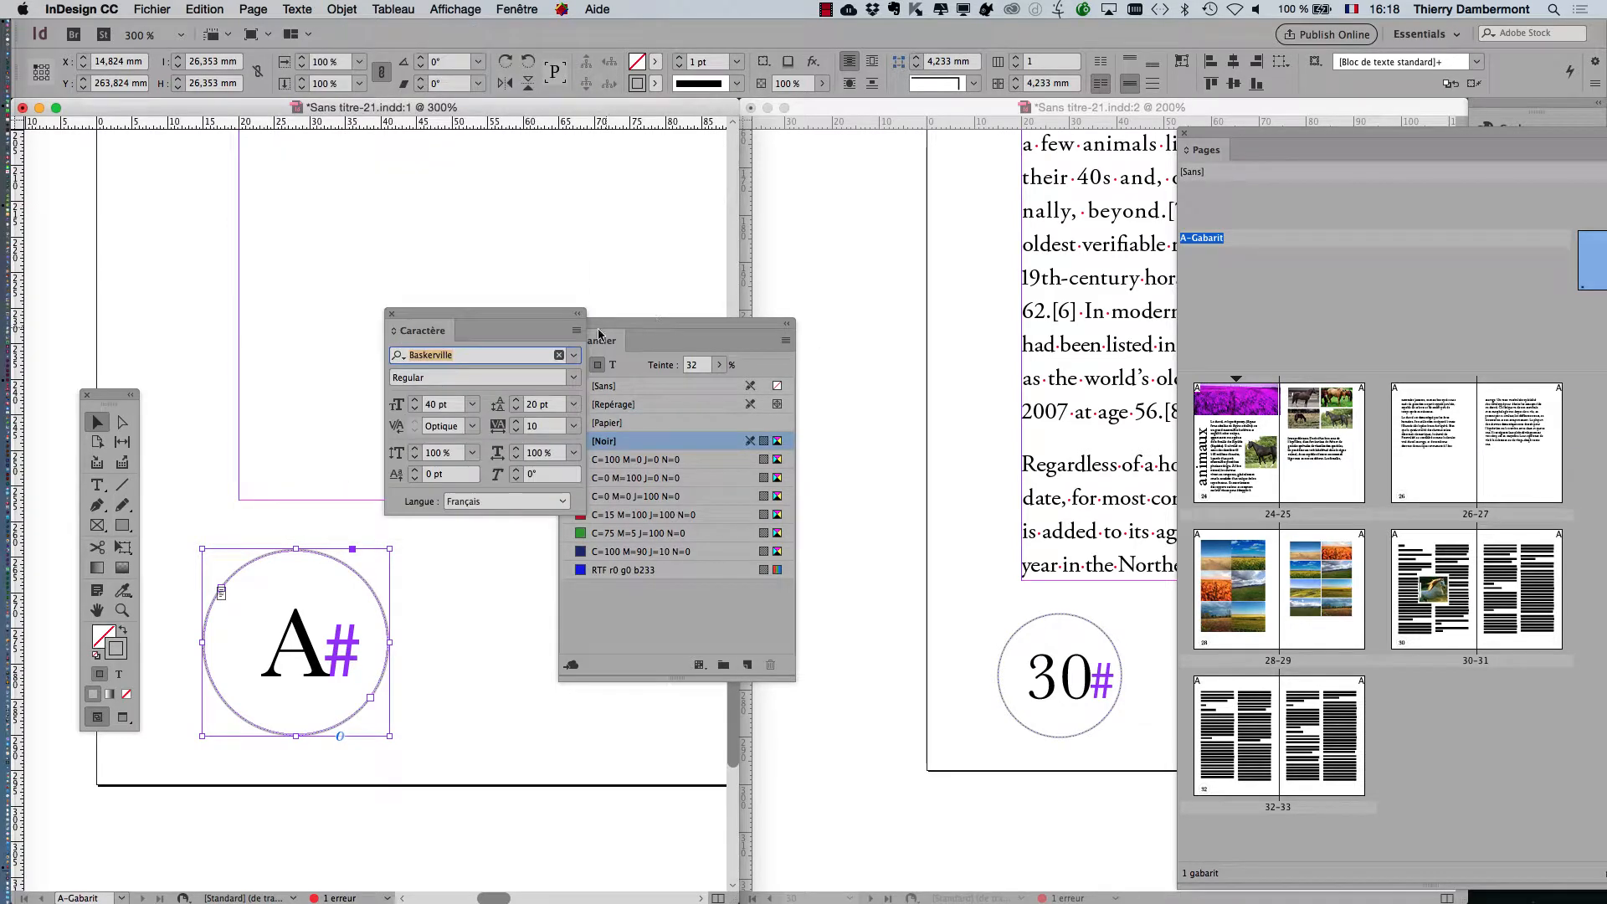
{"action": "left_click_drag", "start_coordinate": [600, 334], "coordinate": [489, 829]}
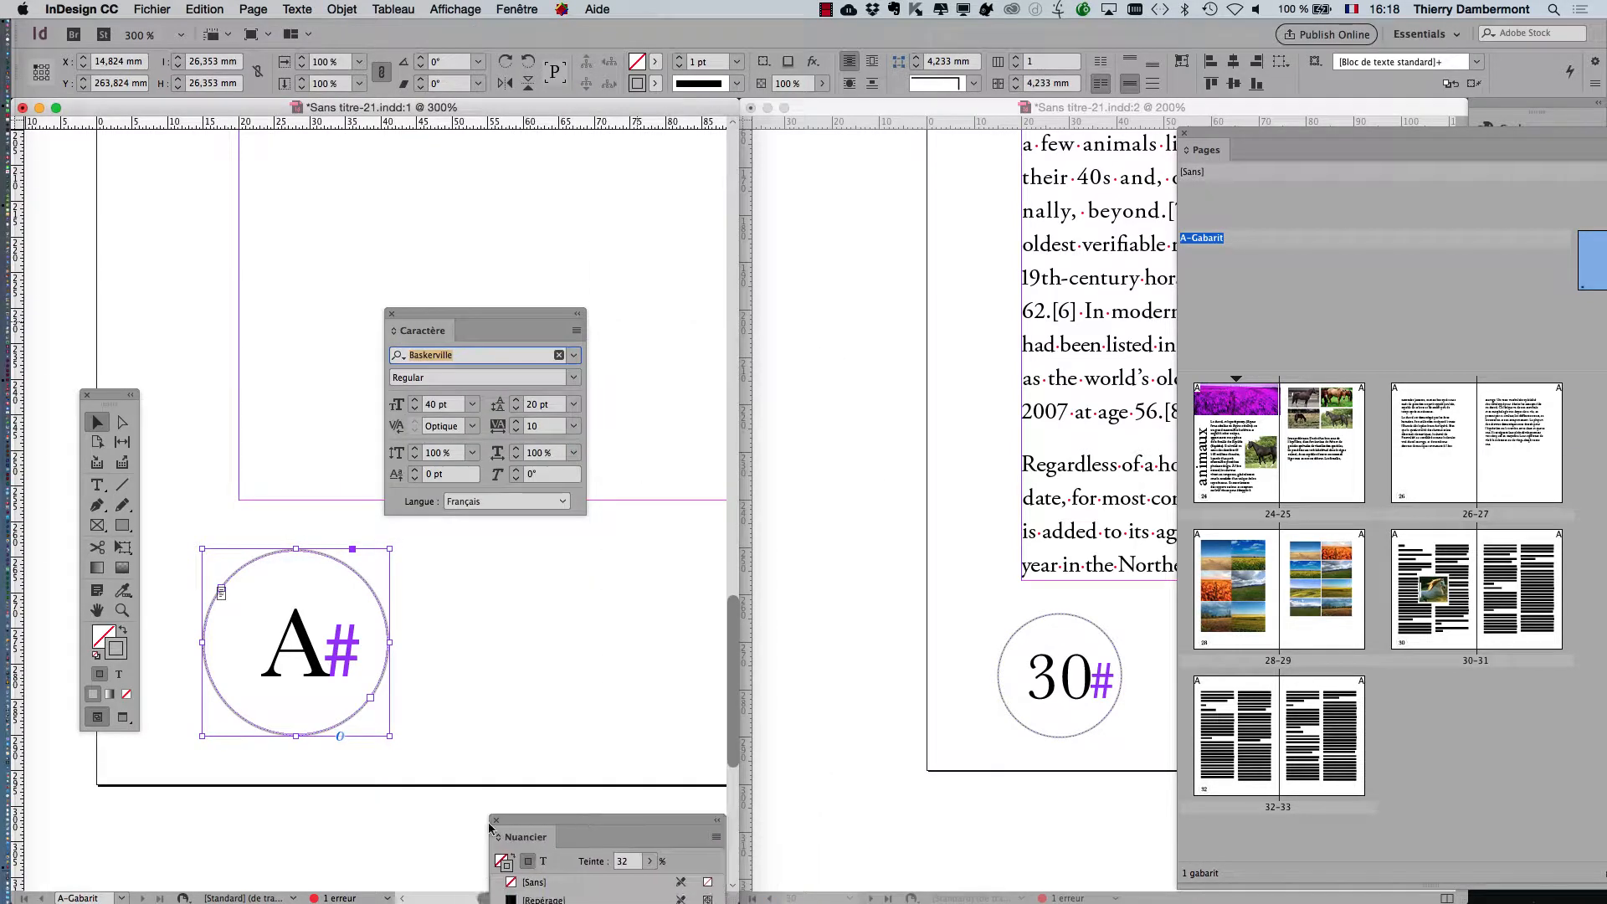
{"action": "left_click_drag", "start_coordinate": [489, 335], "coordinate": [540, 562]}
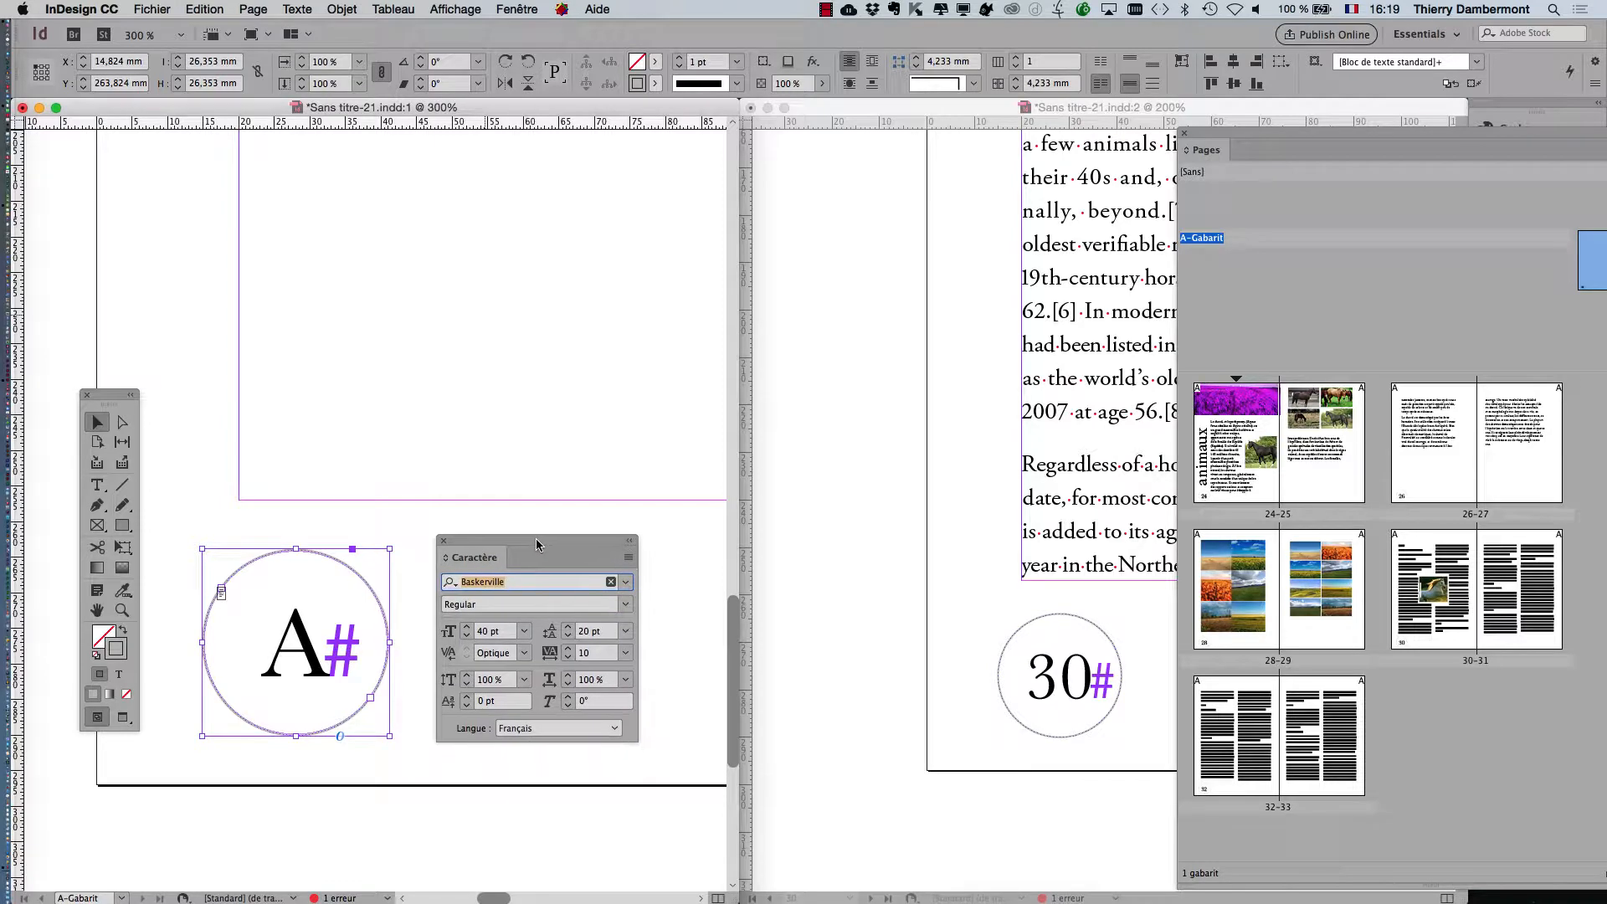
- Tighten the tracking of the master's page number to -50, keeping the Character panel beside the number
{"action": "left_click", "coordinate": [343, 572]}
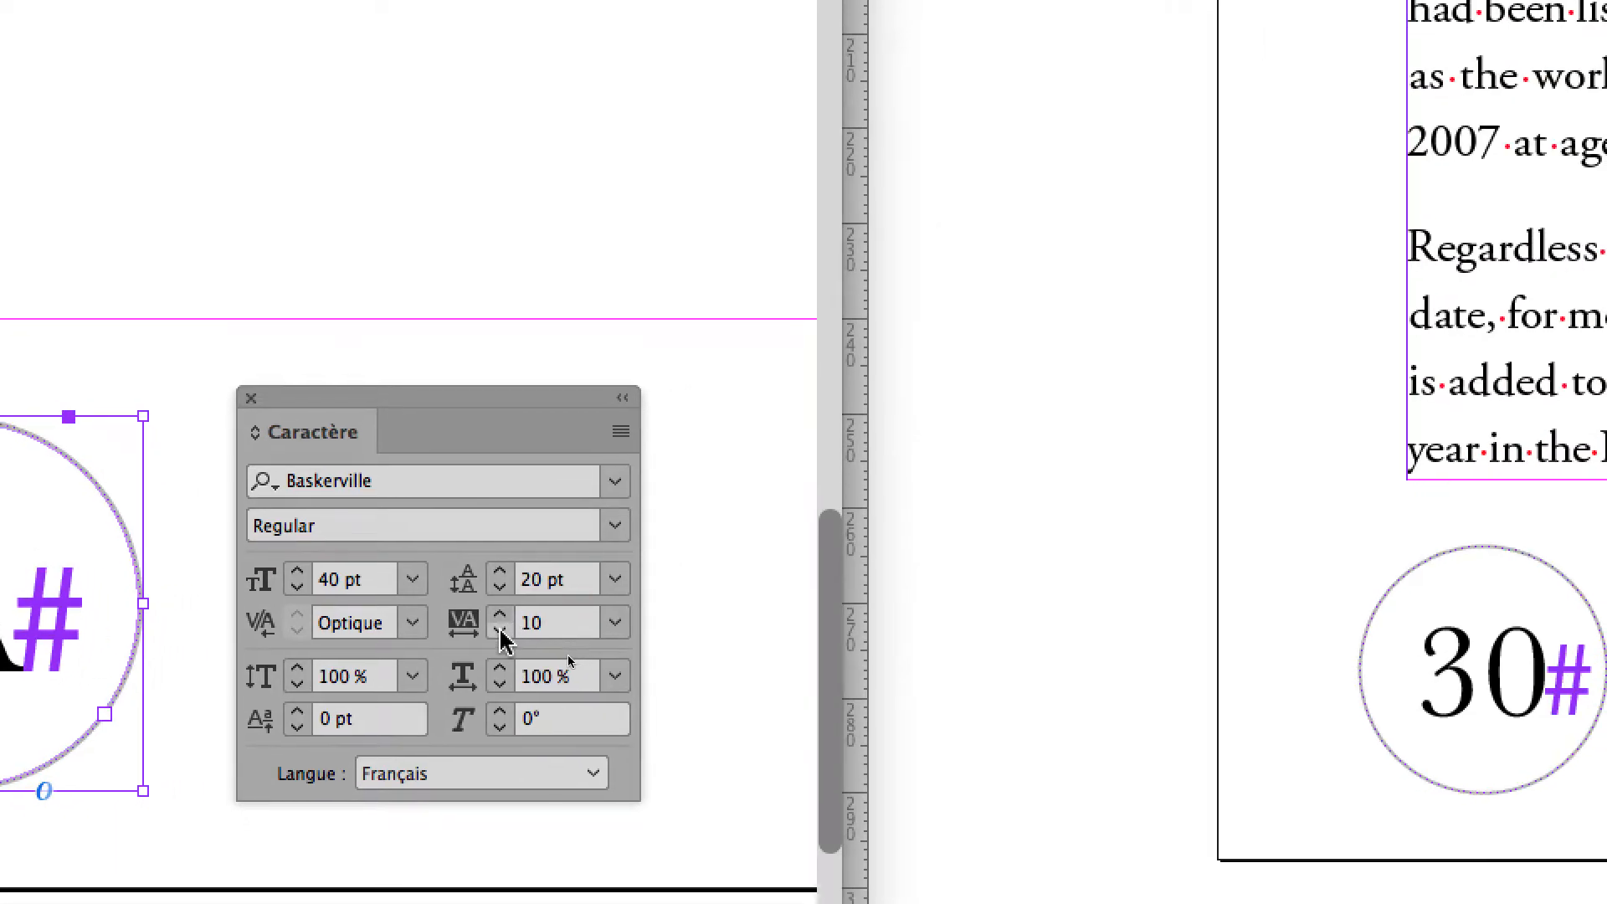
{"action": "left_click_drag", "start_coordinate": [420, 401], "coordinate": [174, 440]}
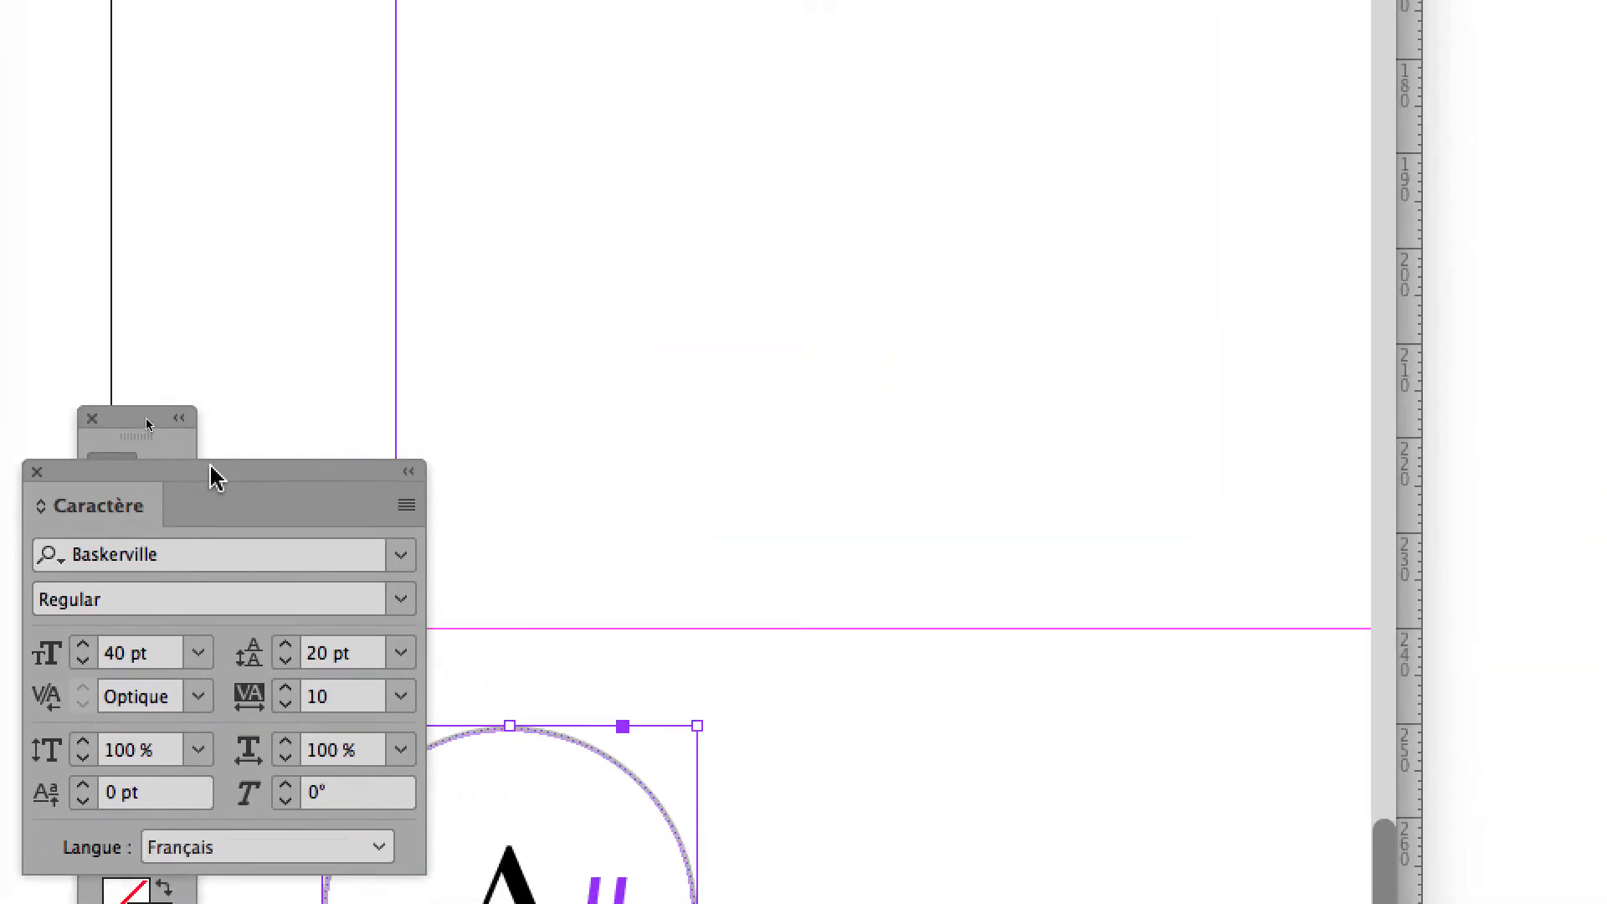
{"action": "left_click", "coordinate": [252, 675]}
{"action": "left_click", "coordinate": [239, 550]}
{"action": "left_click", "coordinate": [238, 549]}
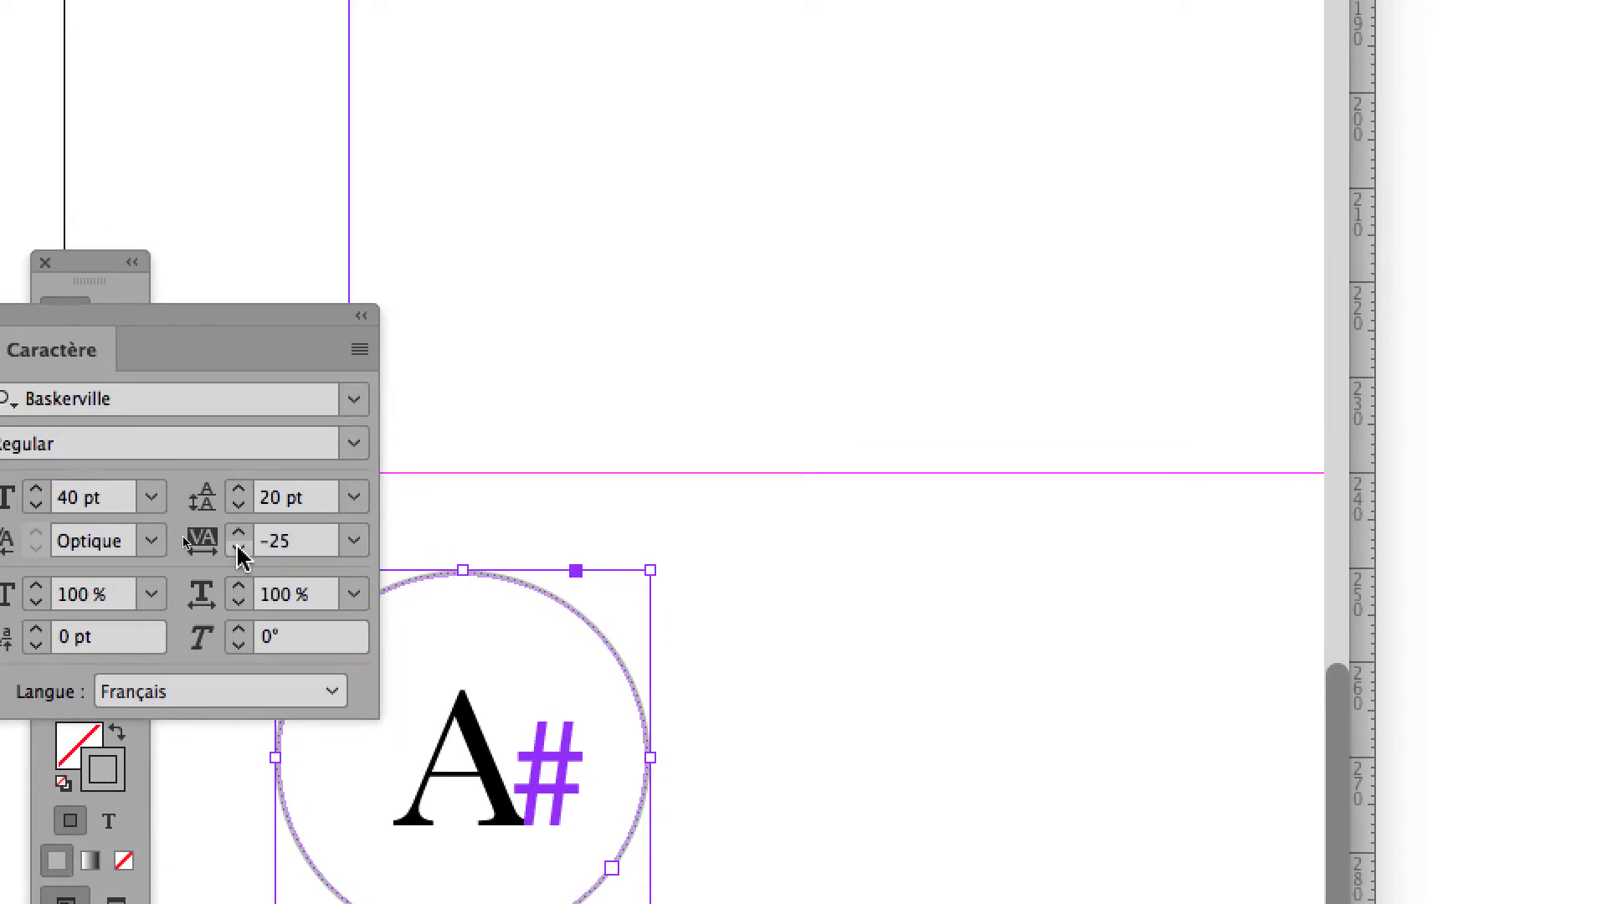
{"action": "left_click", "coordinate": [239, 549]}
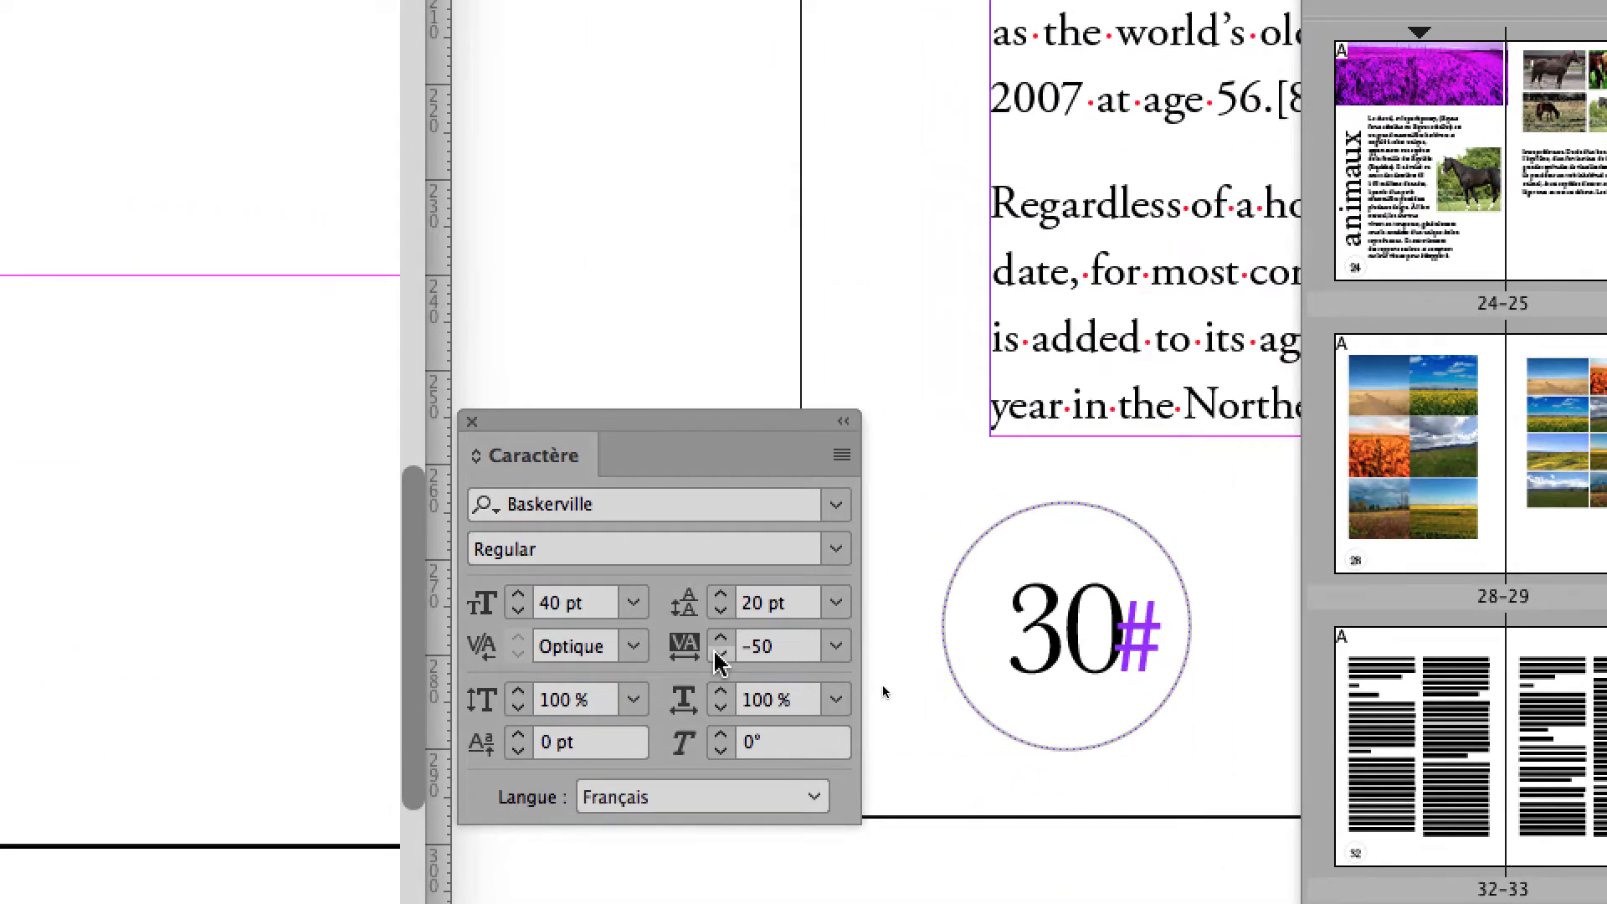
- Compare other tracking values such as -75, -25 and 0 on the page number and return it to -50
{"action": "left_click", "coordinate": [713, 759]}
{"action": "left_click", "coordinate": [718, 653]}
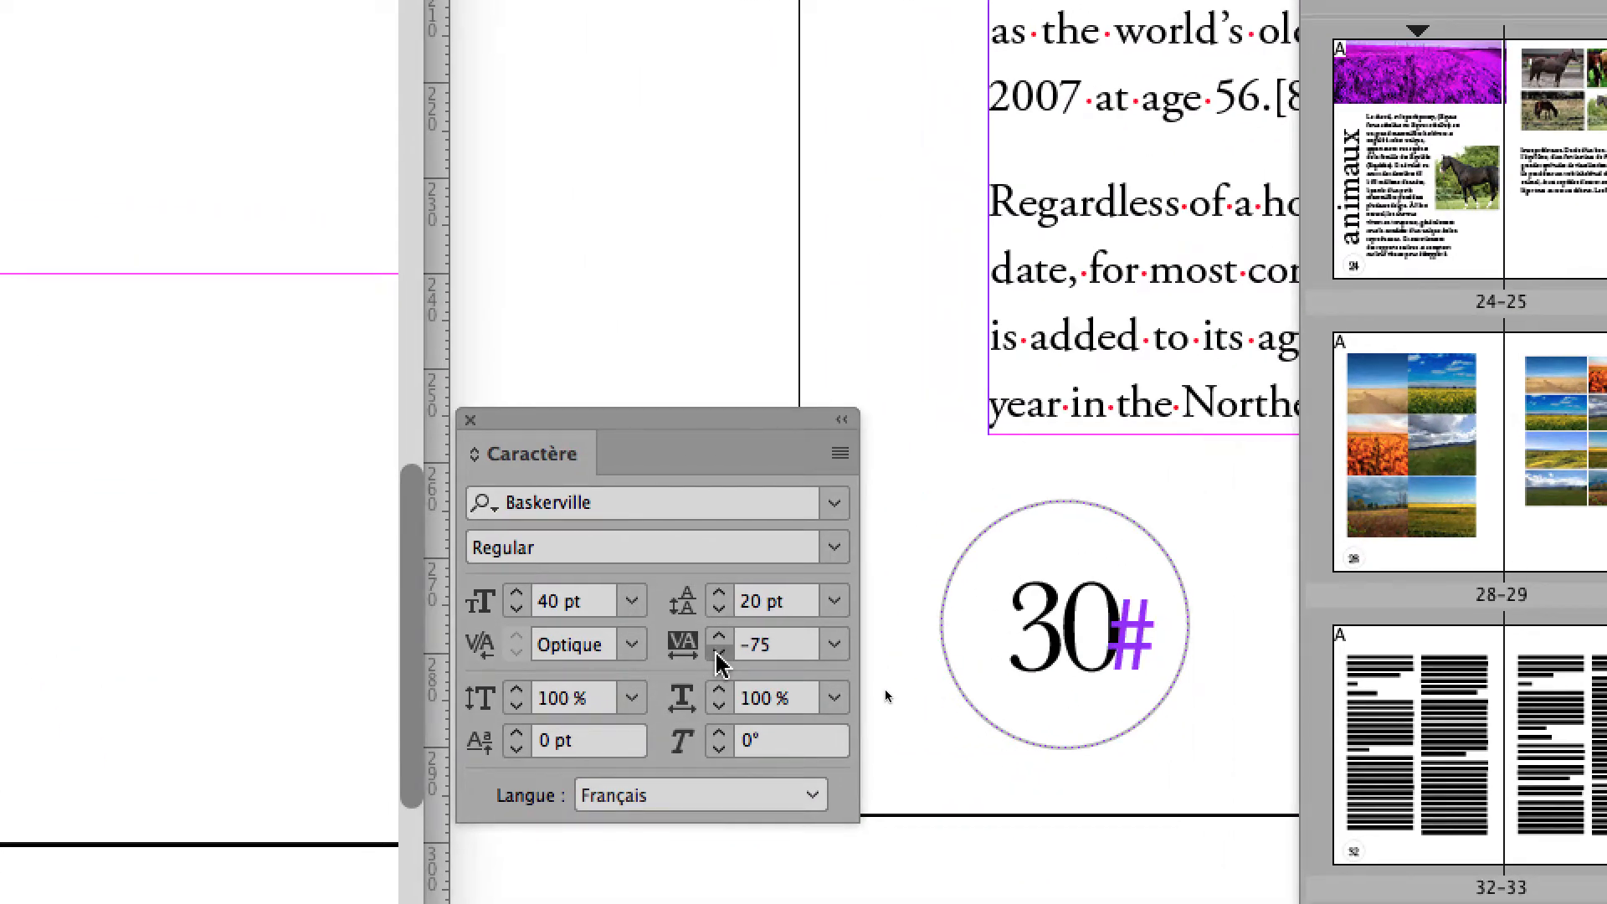
{"action": "left_click", "coordinate": [720, 634]}
{"action": "left_click", "coordinate": [718, 645]}
{"action": "left_click", "coordinate": [718, 645]}
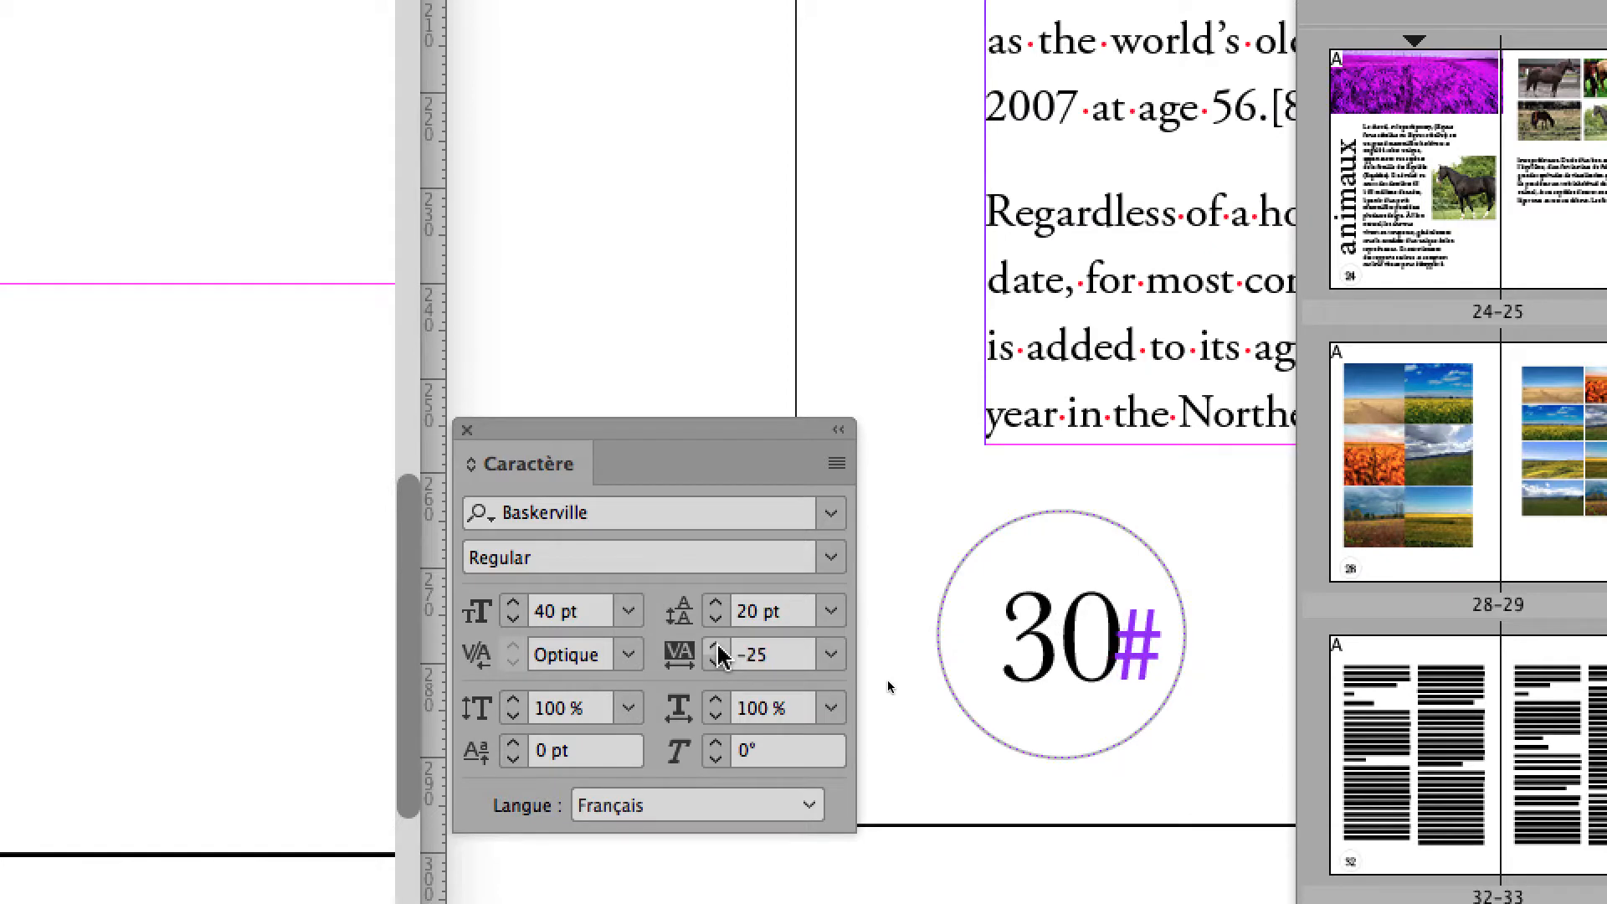
{"action": "left_click", "coordinate": [718, 645]}
{"action": "left_click", "coordinate": [718, 646]}
{"action": "left_click", "coordinate": [718, 645]}
{"action": "left_click", "coordinate": [716, 651]}
{"action": "left_click", "coordinate": [716, 651]}
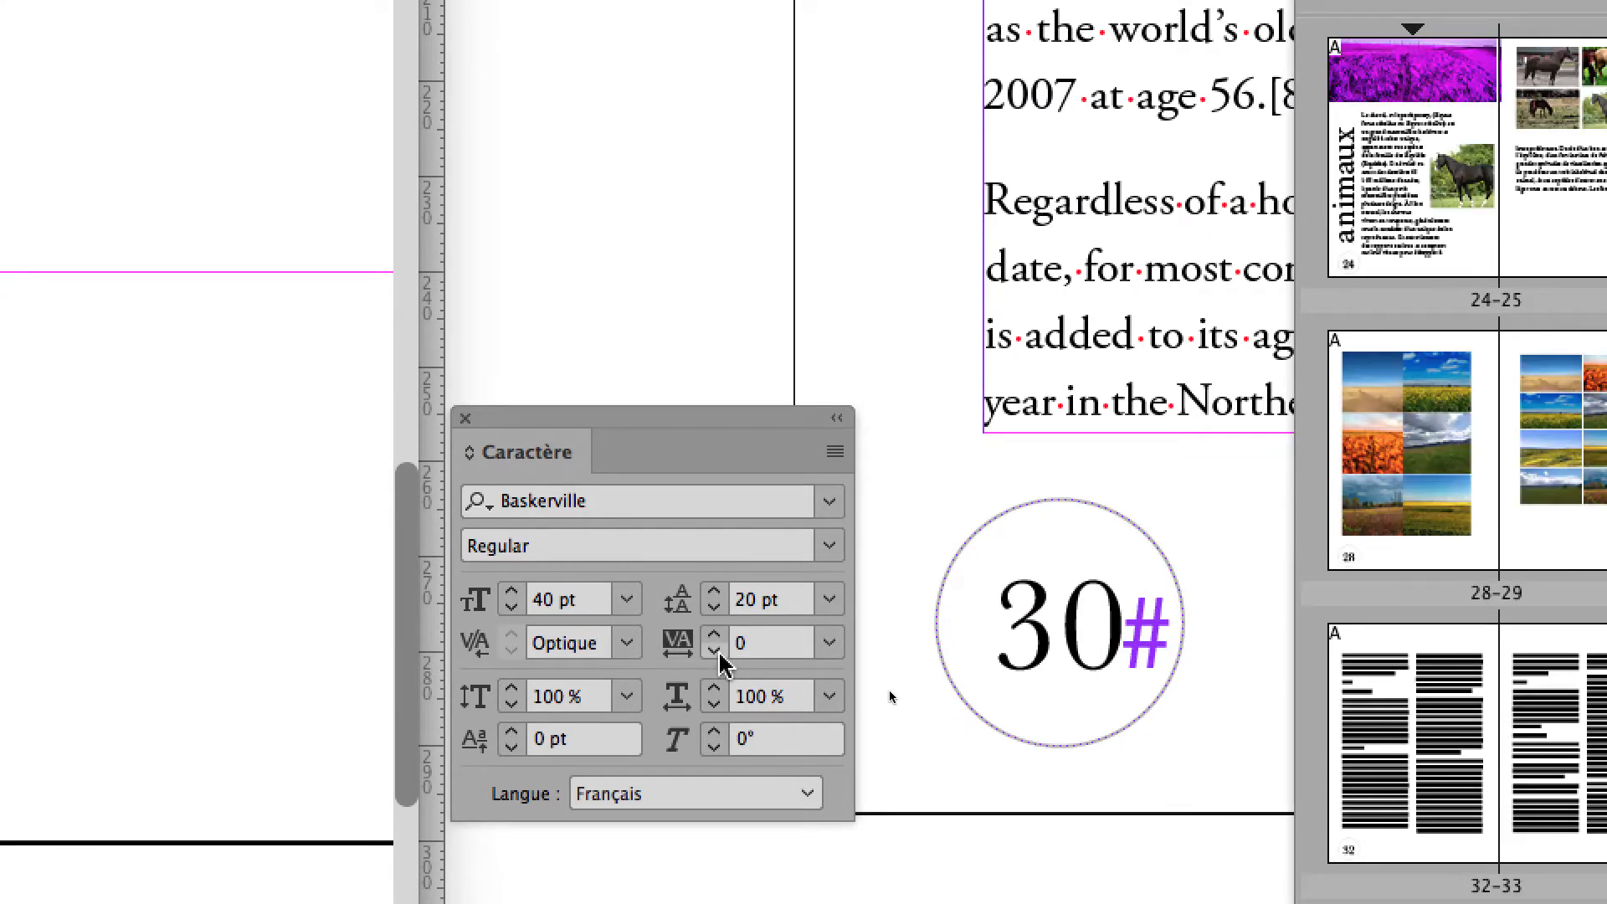
{"action": "left_click", "coordinate": [716, 651]}
{"action": "left_click", "coordinate": [716, 651]}
{"action": "left_click", "coordinate": [715, 651]}
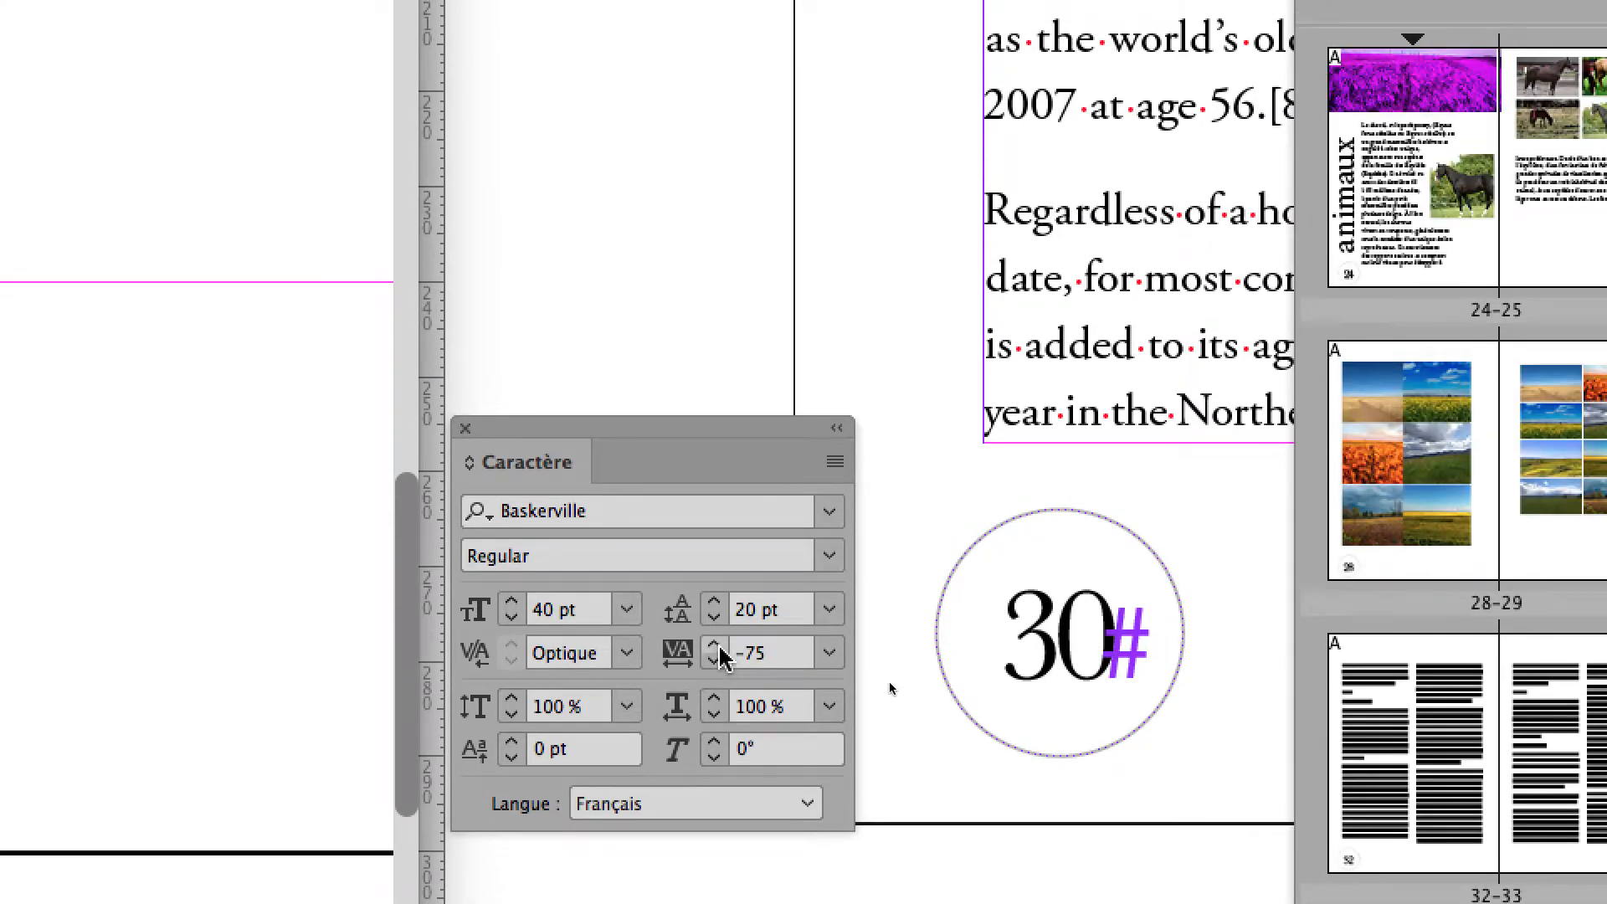
{"action": "left_click", "coordinate": [717, 643]}
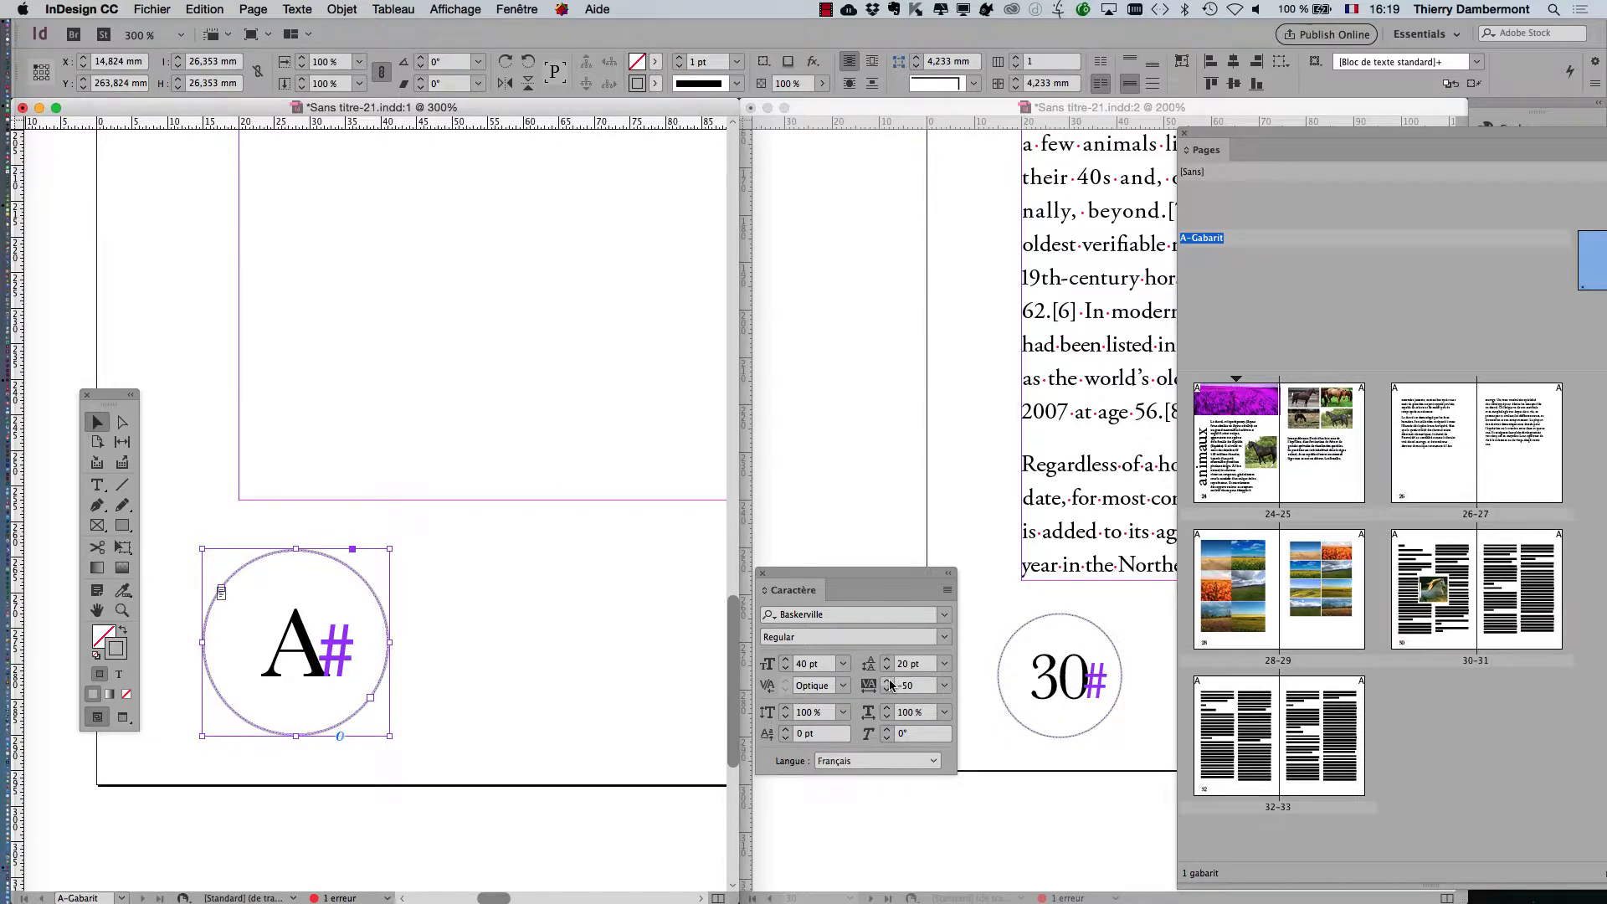
- Duplicate the circled page number frame onto the master's right page, at the same height near the outer bottom corner
{"action": "left_click", "coordinate": [530, 639]}
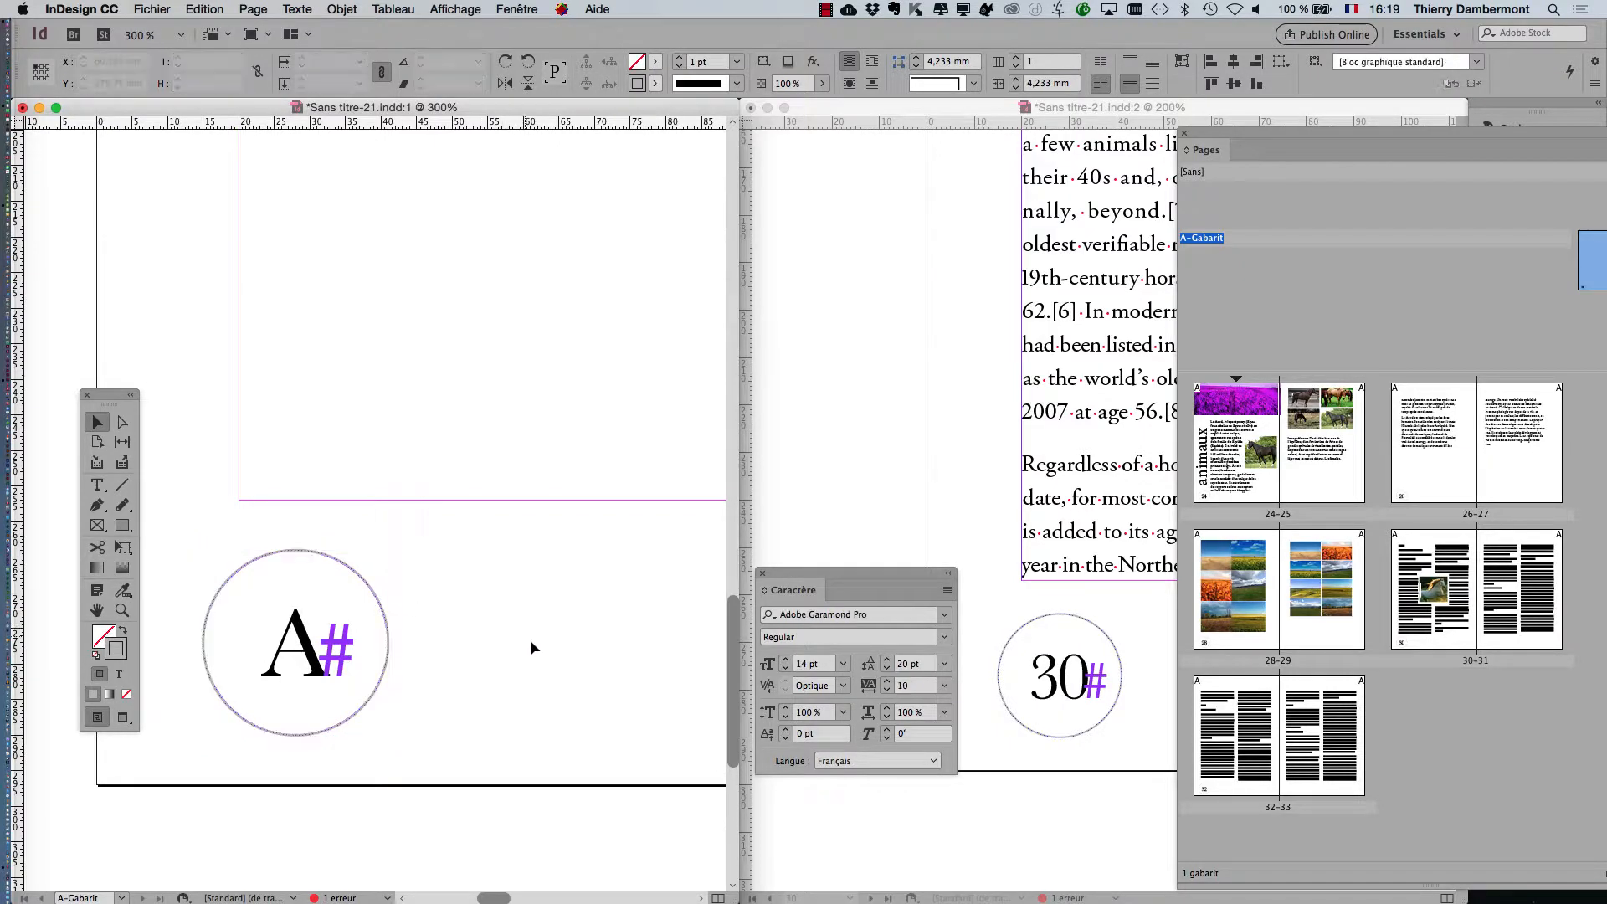
{"action": "key", "text": "super+minus"}
{"action": "key", "text": "super+minus"}
{"action": "key", "text": "super+minus"}
{"action": "key", "text": "super+minus"}
{"action": "key", "text": "super+minus"}
{"action": "key", "text": "super+minus"}
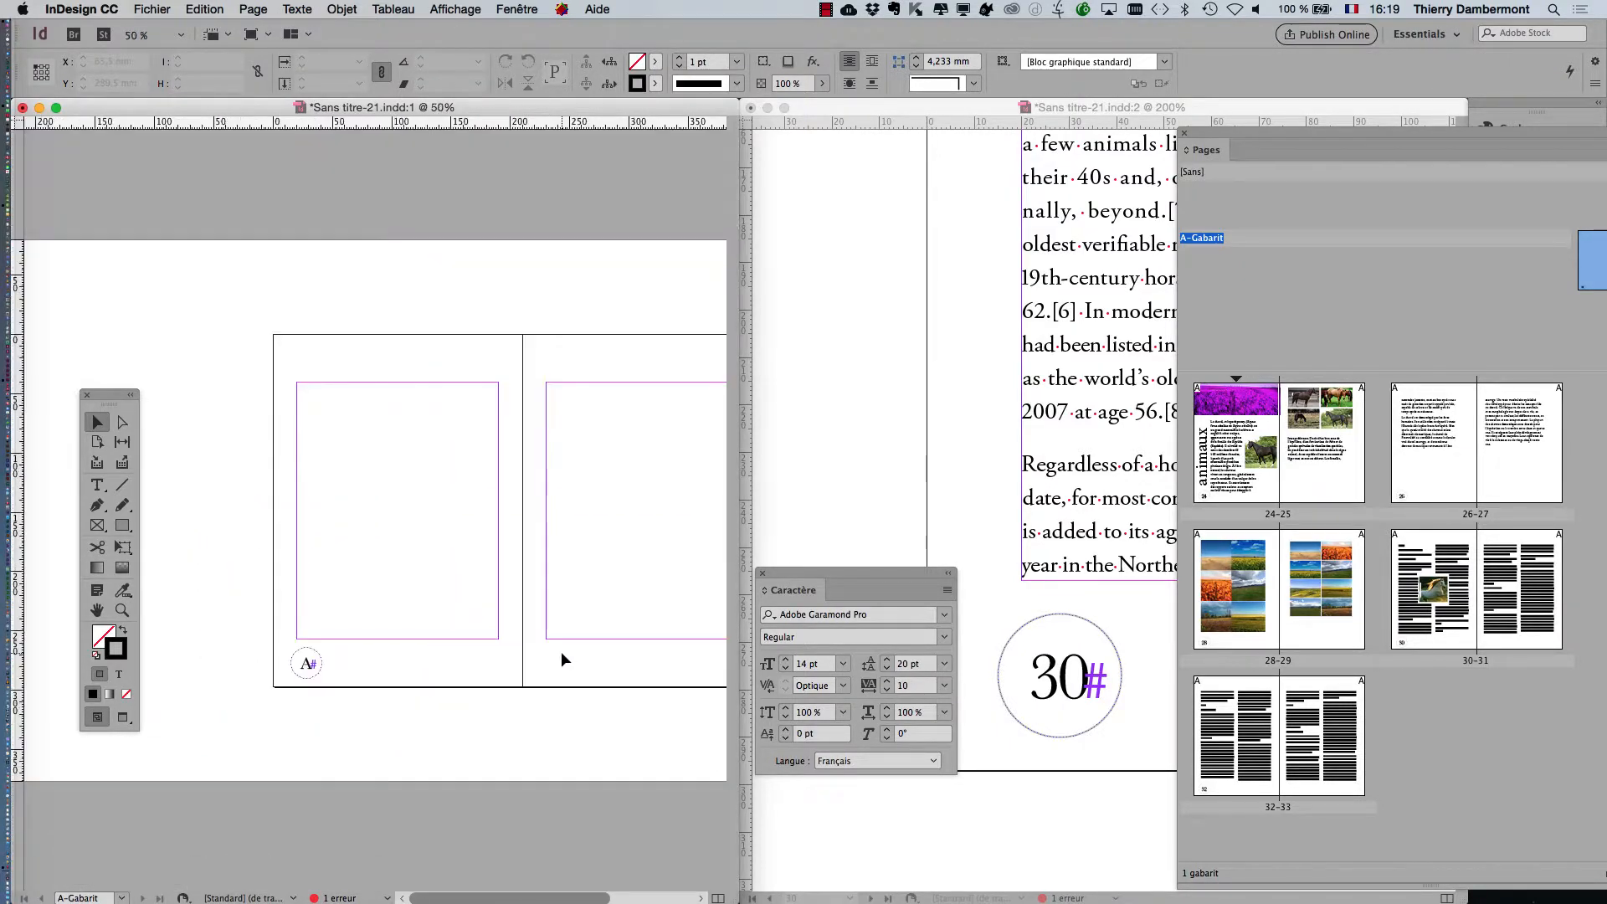
{"action": "left_click_drag", "start_coordinate": [513, 618], "coordinate": [343, 556]}
{"action": "scroll", "coordinate": [345, 553], "scroll_direction": "left", "scroll_amount": 3}
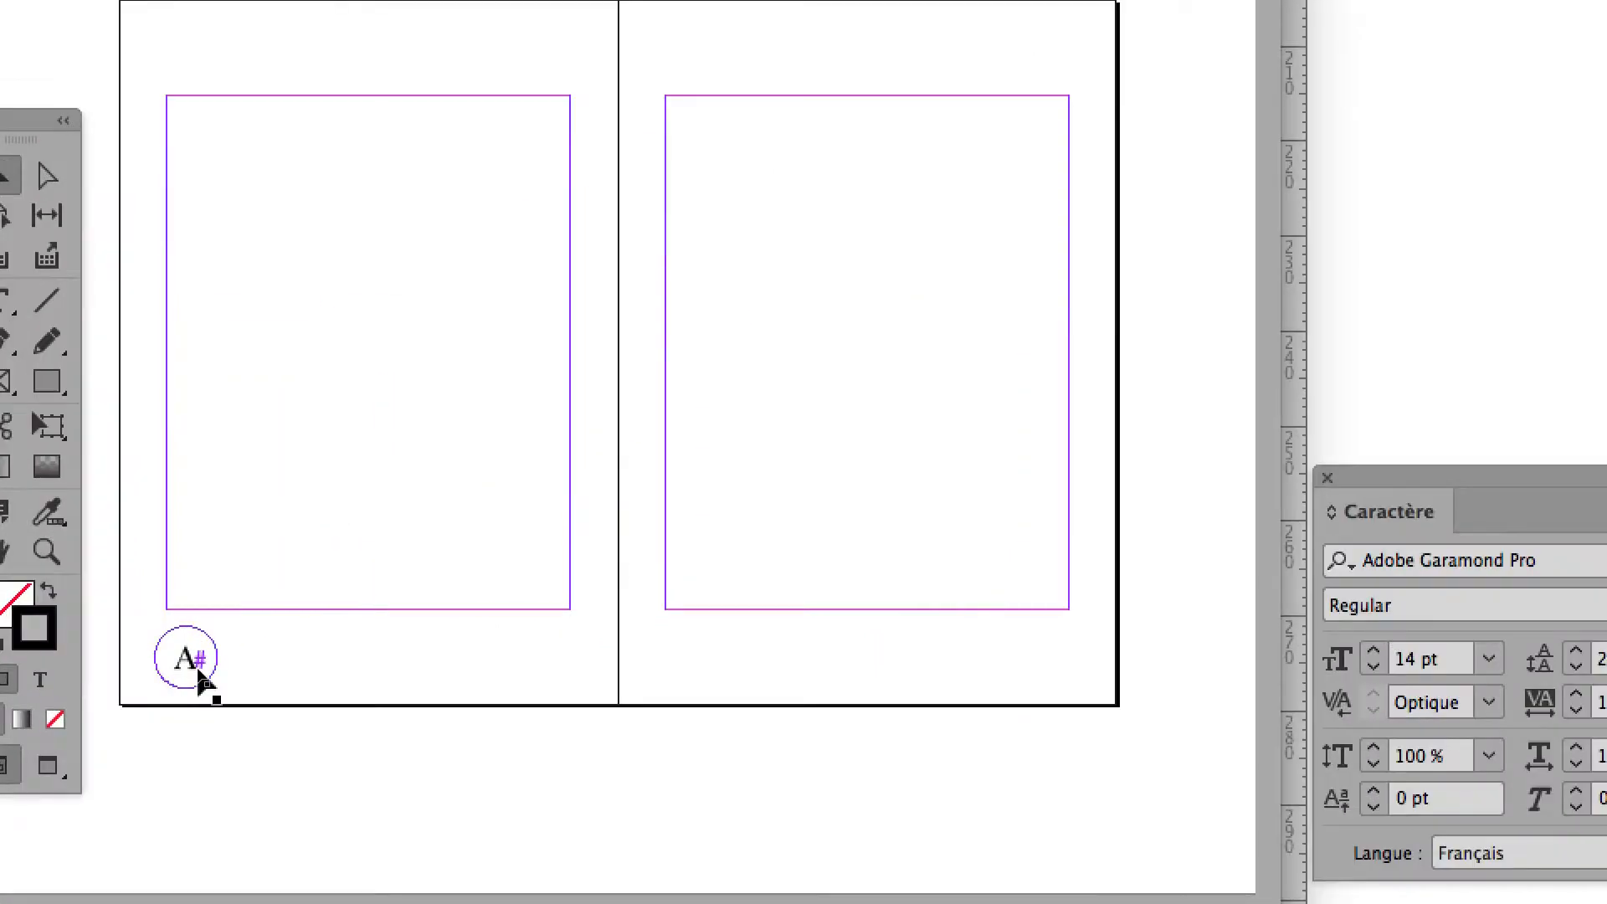
{"action": "left_click", "coordinate": [198, 670]}
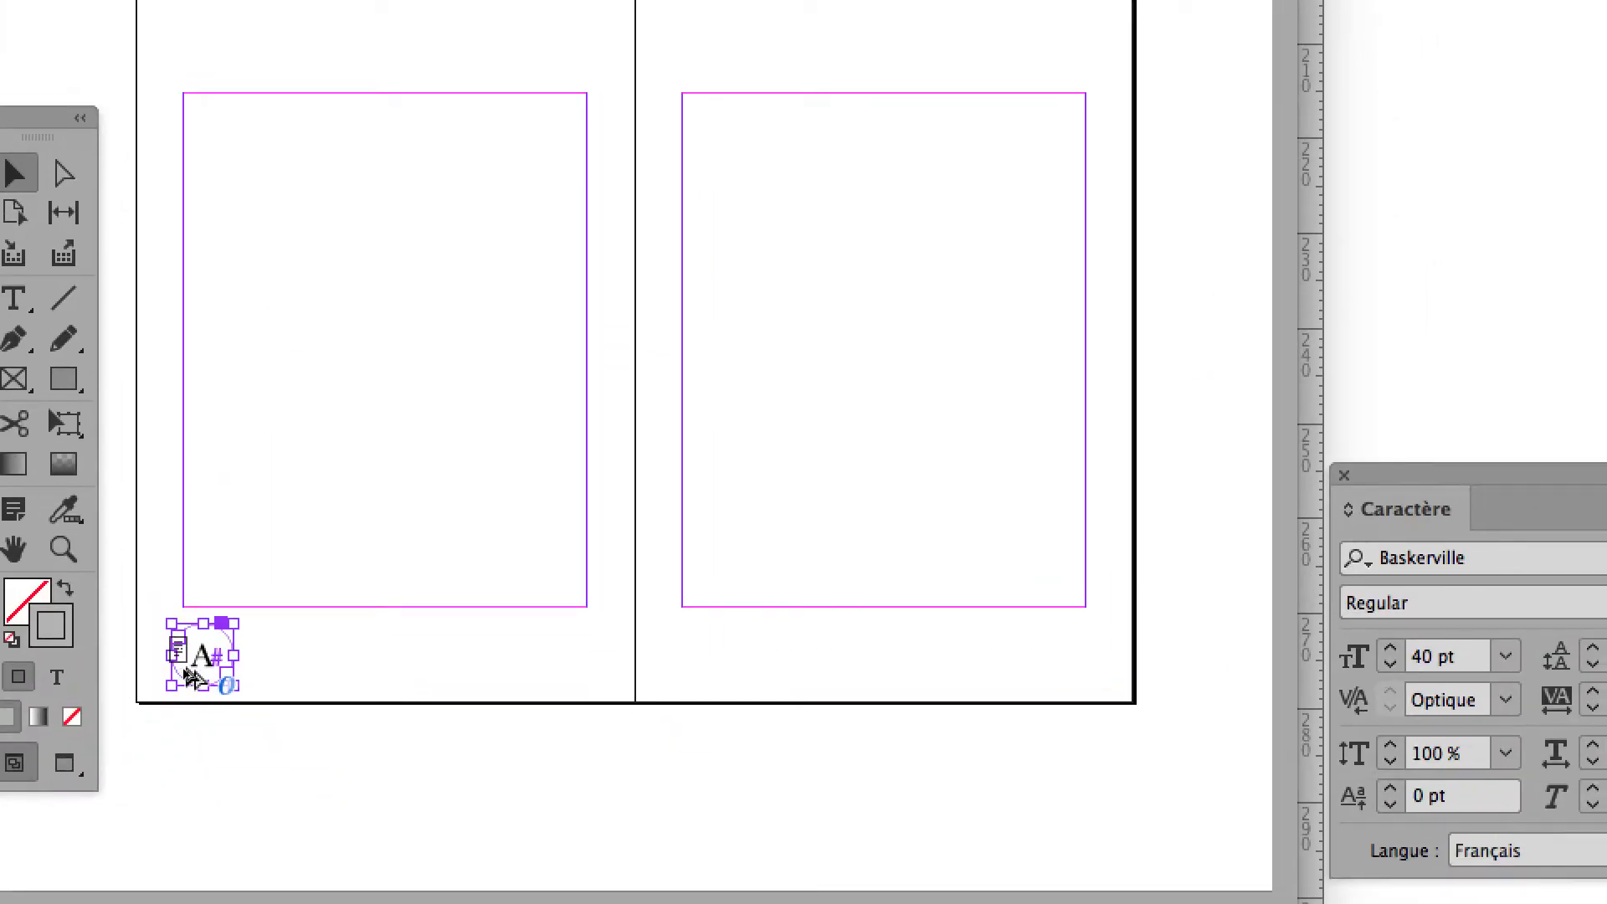
{"action": "left_click_drag", "start_coordinate": [194, 678], "coordinate": [614, 679]}
{"action": "left_click_drag", "start_coordinate": [375, 682], "coordinate": [819, 675]}
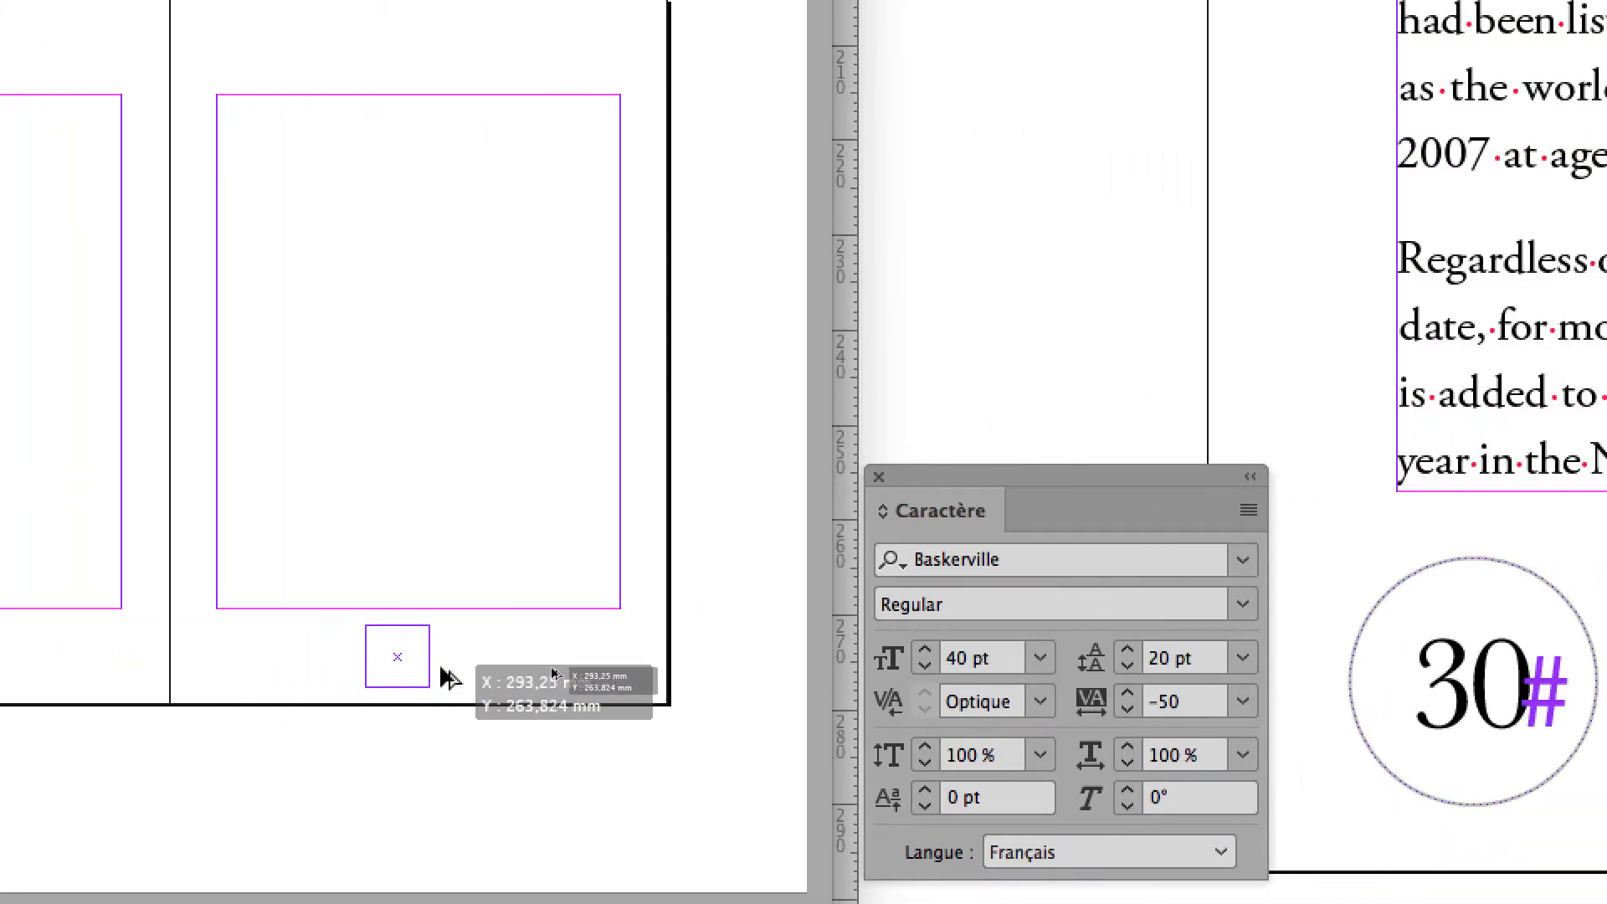
{"action": "left_click_drag", "start_coordinate": [451, 679], "coordinate": [604, 677]}
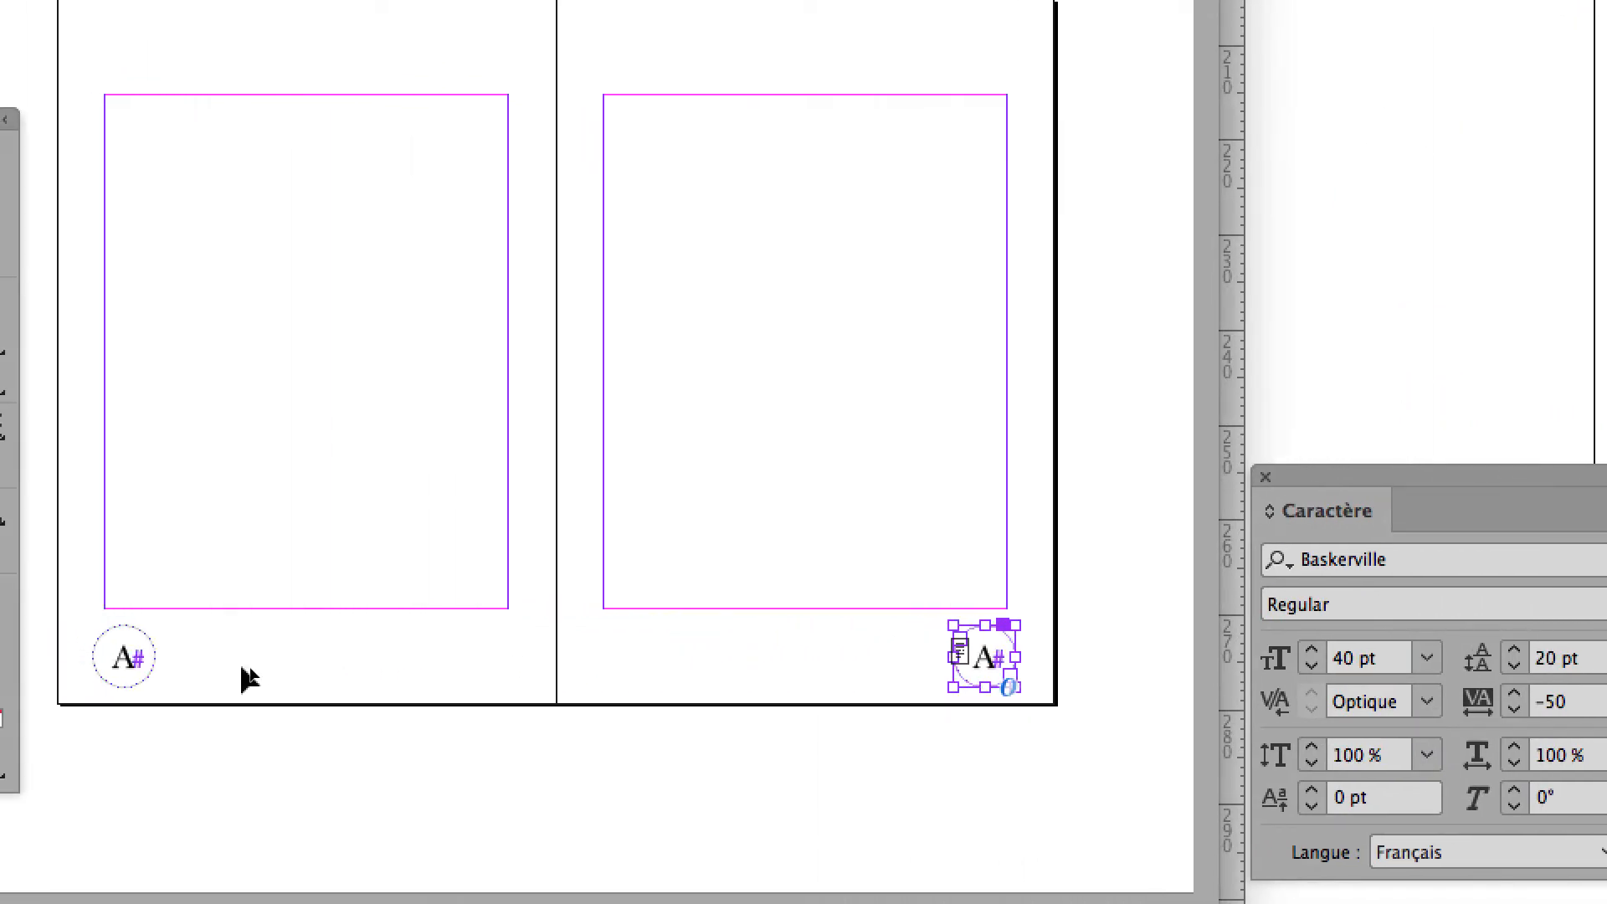
{"action": "left_click", "coordinate": [256, 675]}
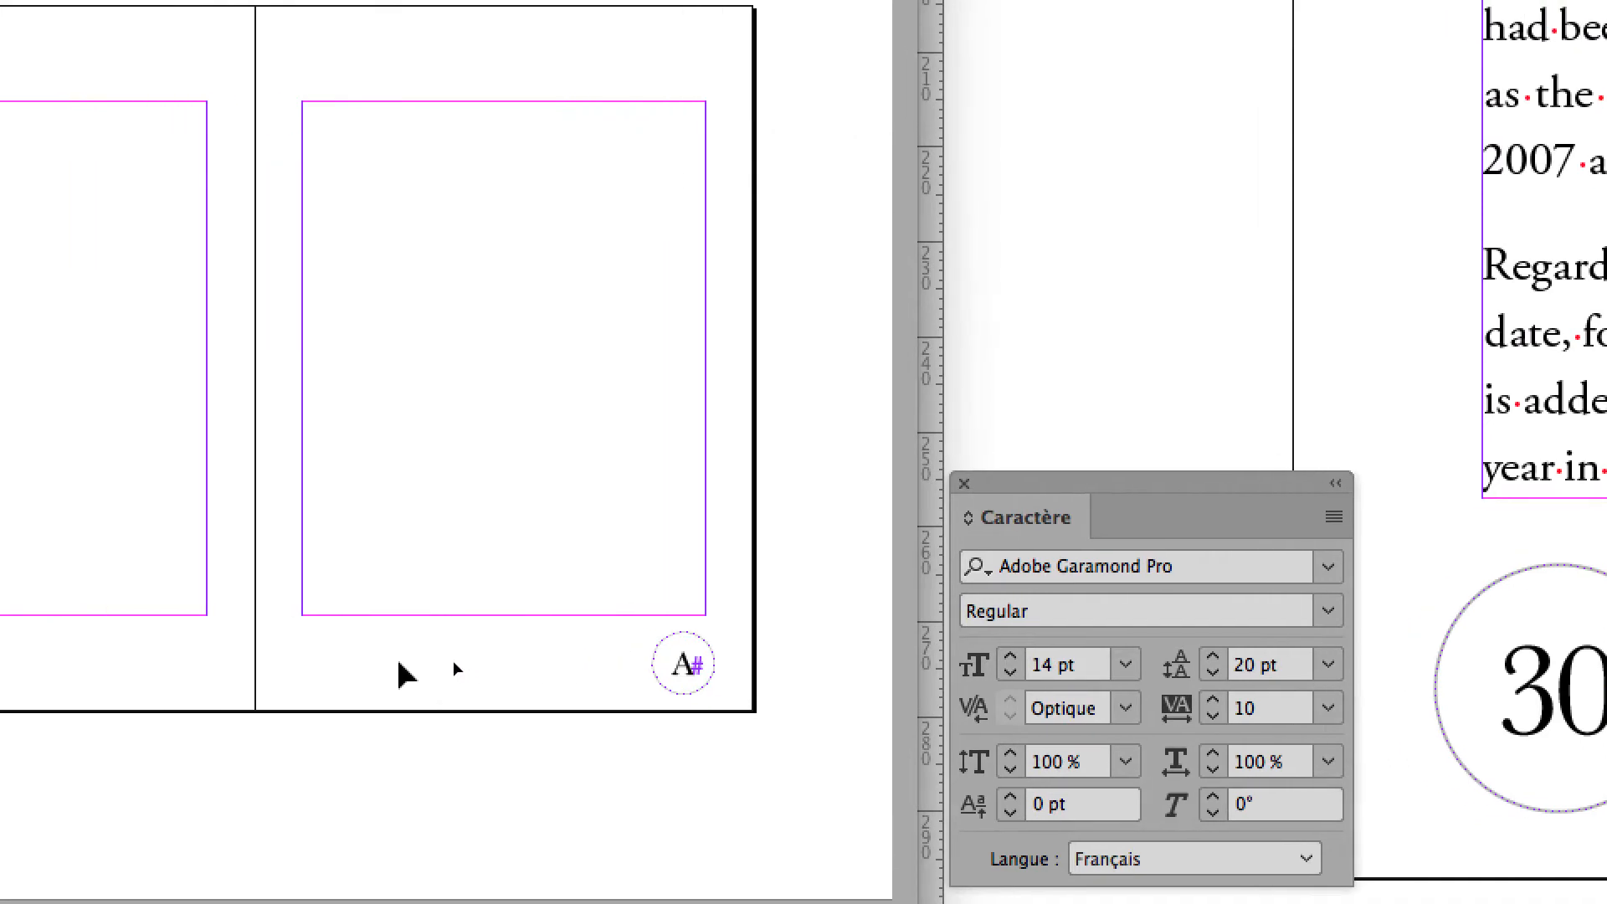
- Nudge the right page's number frame slightly outward in three small increments and deselect it
{"action": "left_click", "coordinate": [951, 664]}
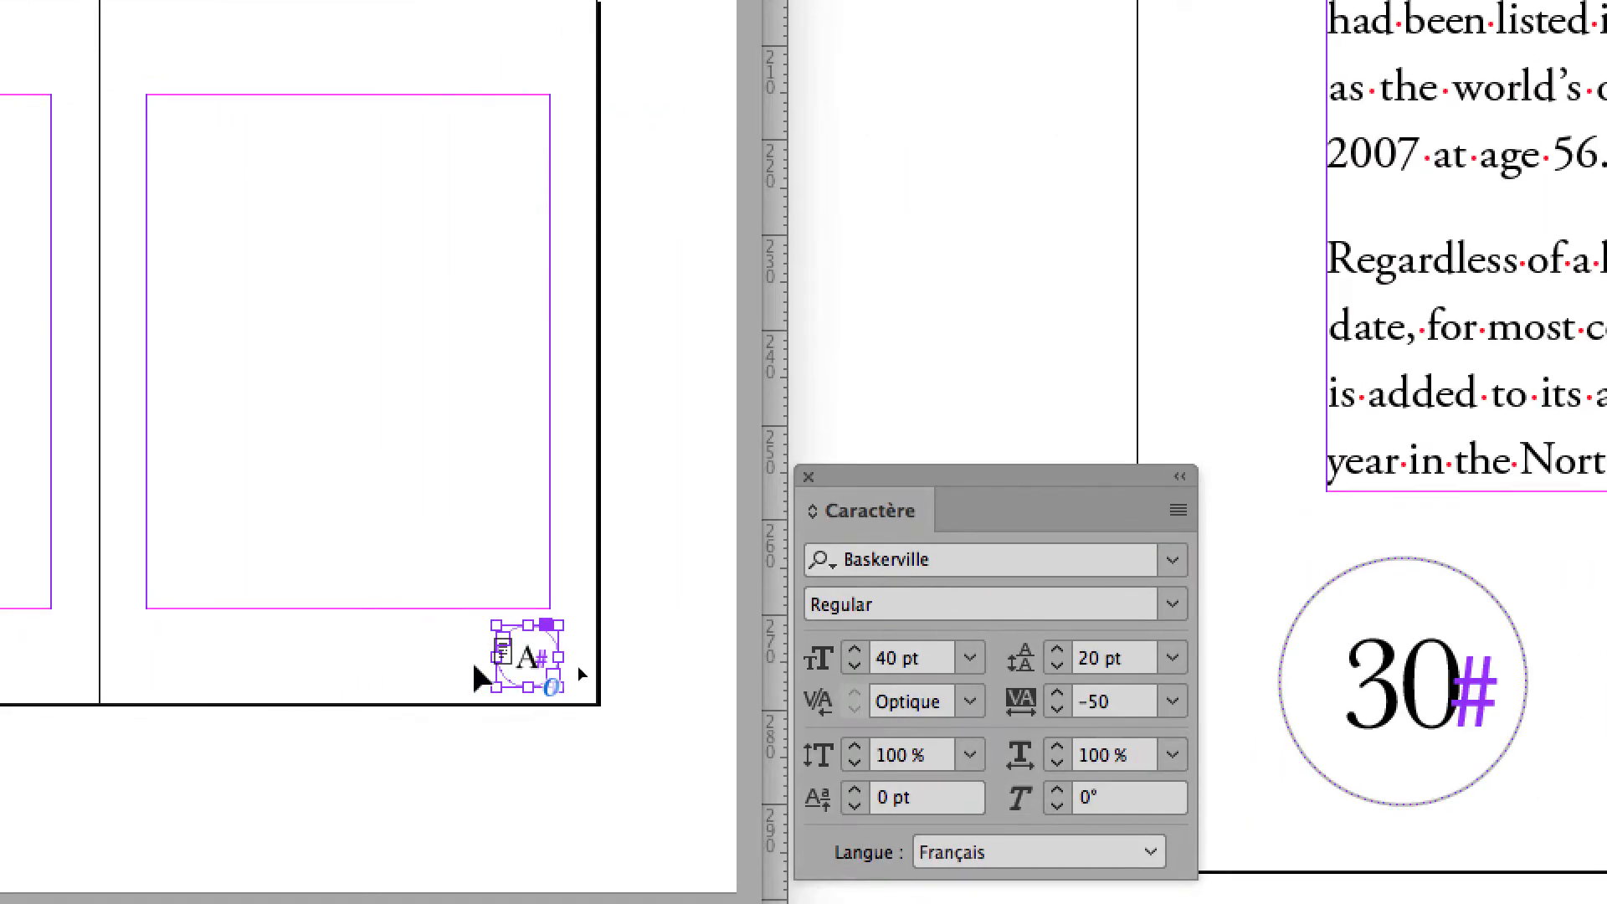
{"action": "key", "text": "Right"}
{"action": "key", "text": "Right"}
{"action": "key", "text": "Right"}
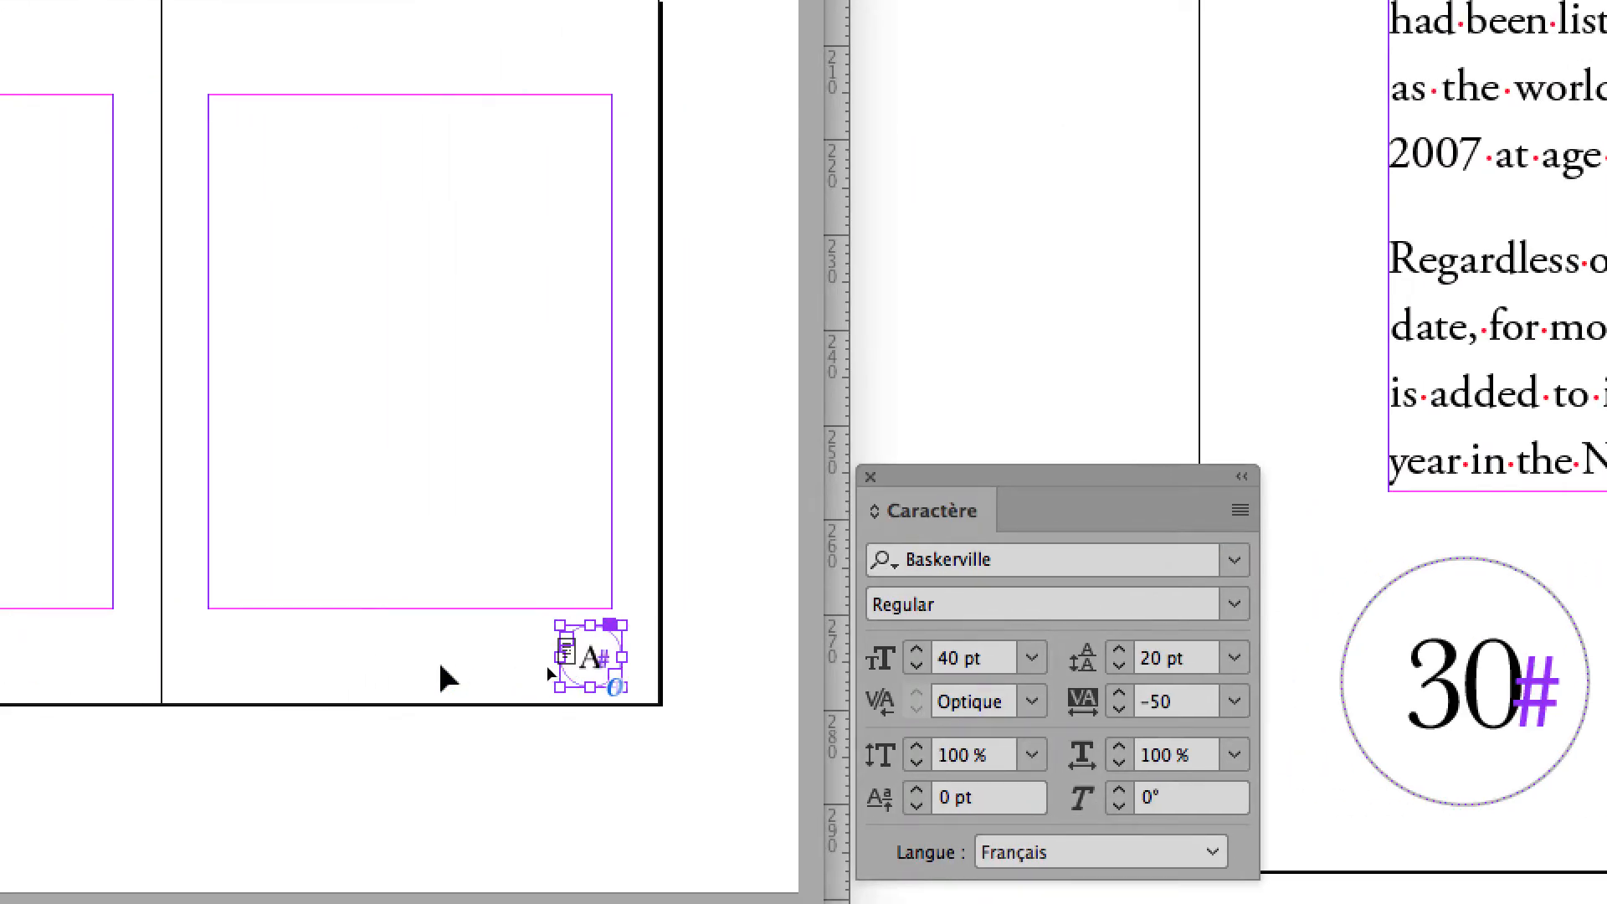
{"action": "left_click", "coordinate": [444, 678]}
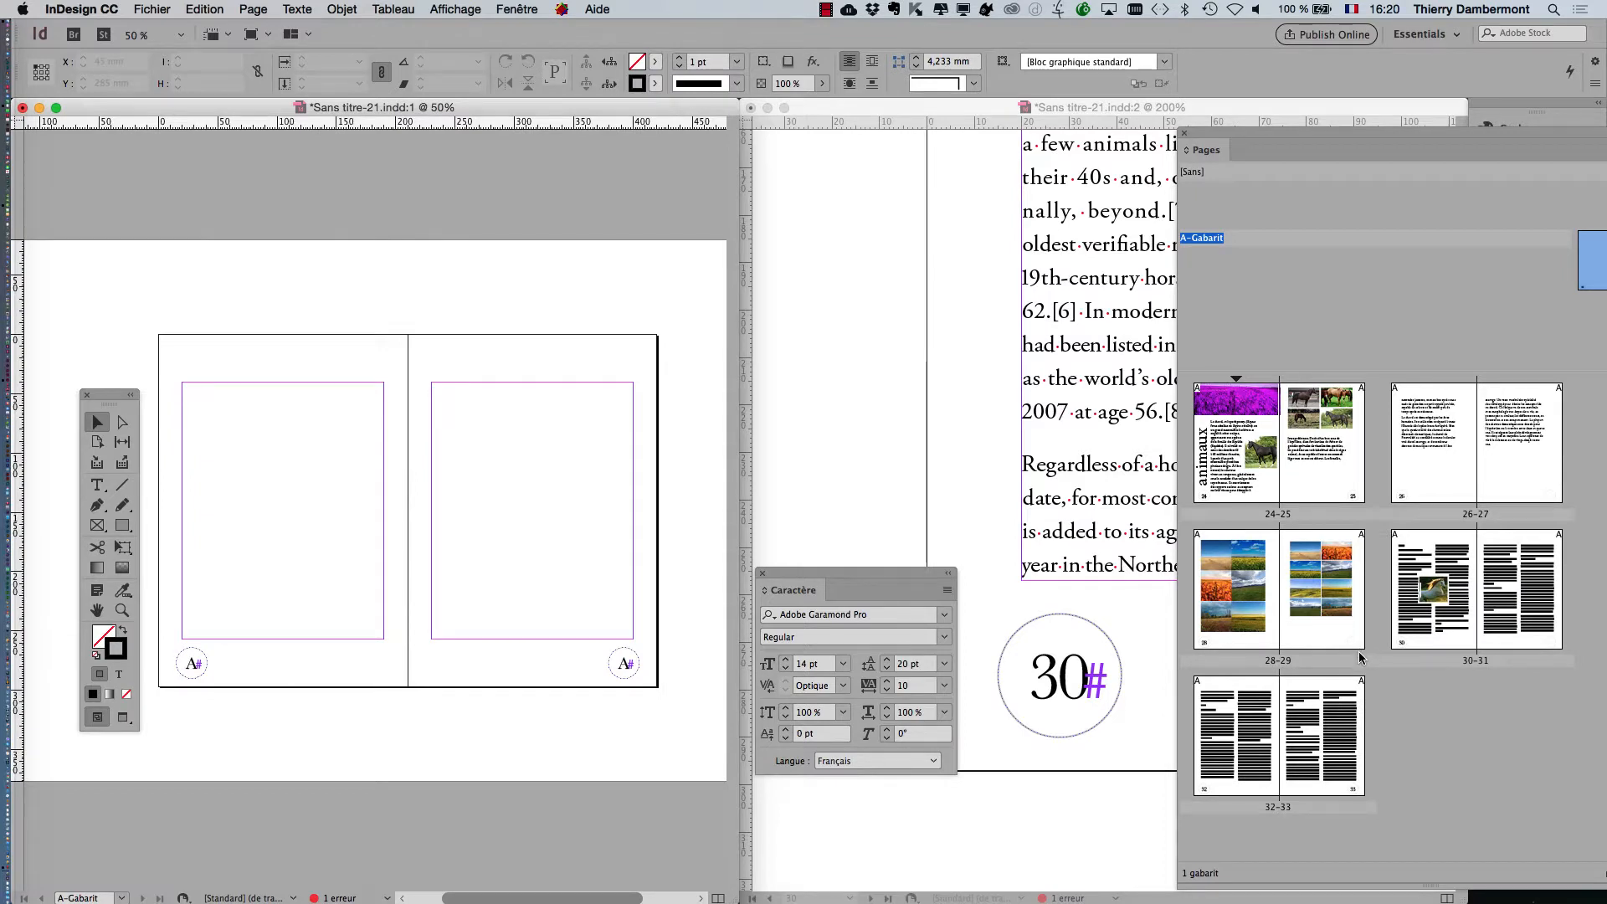
- Check the page numbers around spread 28-29 at 25% in the first window, and show the A-Gabarit master there again
{"action": "double_click", "coordinate": [1348, 584]}
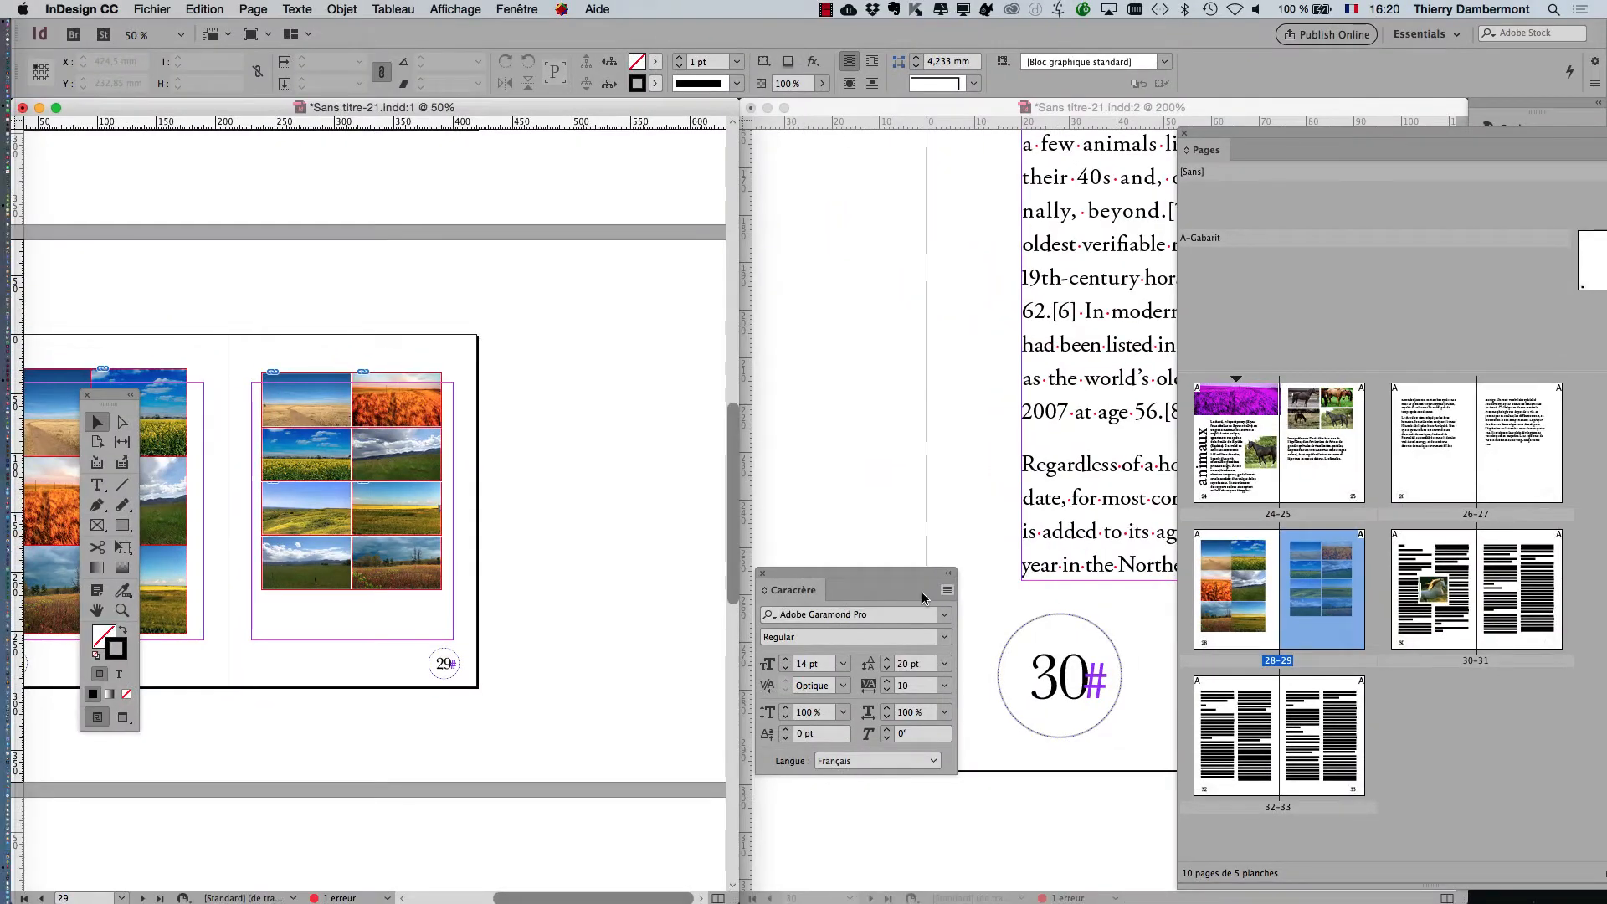
{"action": "key", "text": "super+minus"}
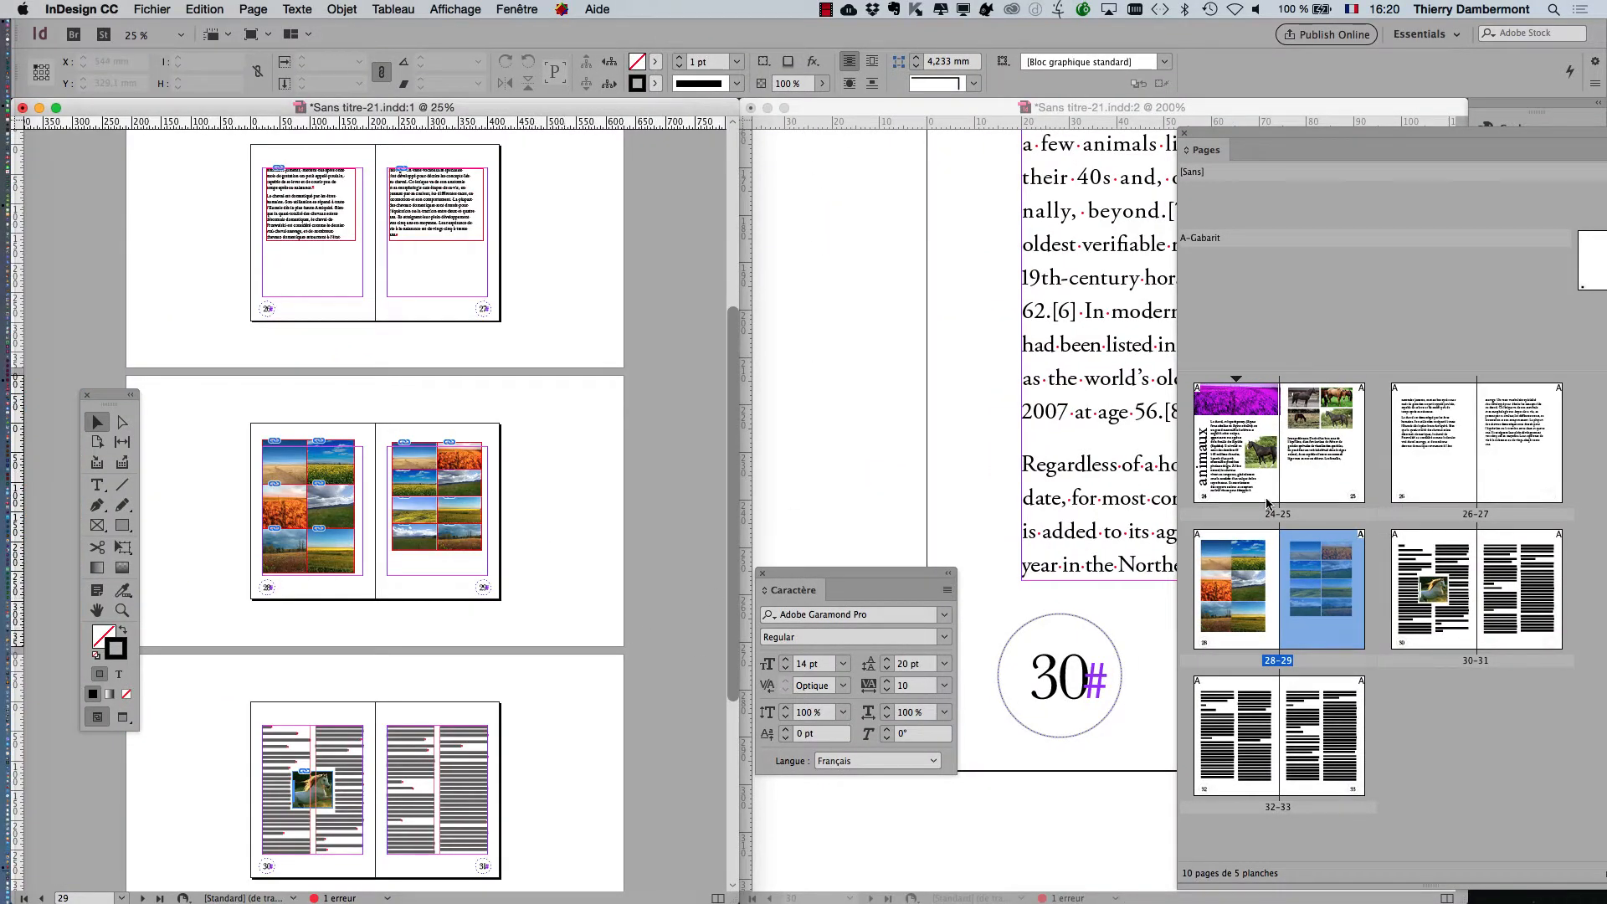
{"action": "double_click", "coordinate": [1581, 263]}
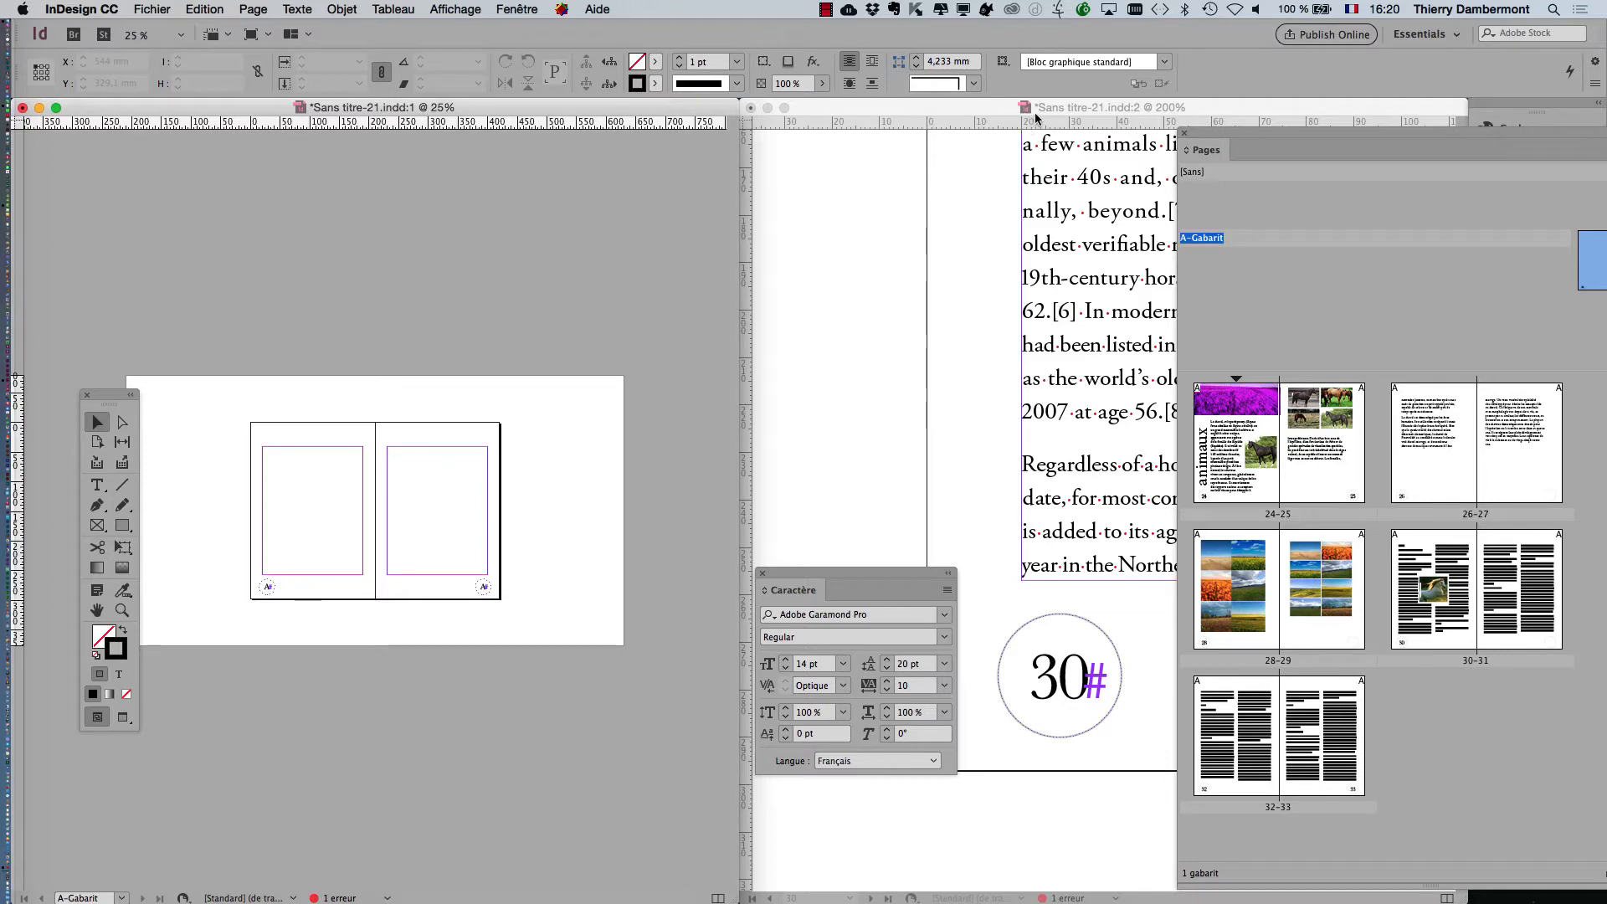
- Display page 29 in the second document window at 50% and move the Pages panel out of its way
{"action": "key", "text": "super+grave"}
{"action": "double_click", "coordinate": [1340, 575]}
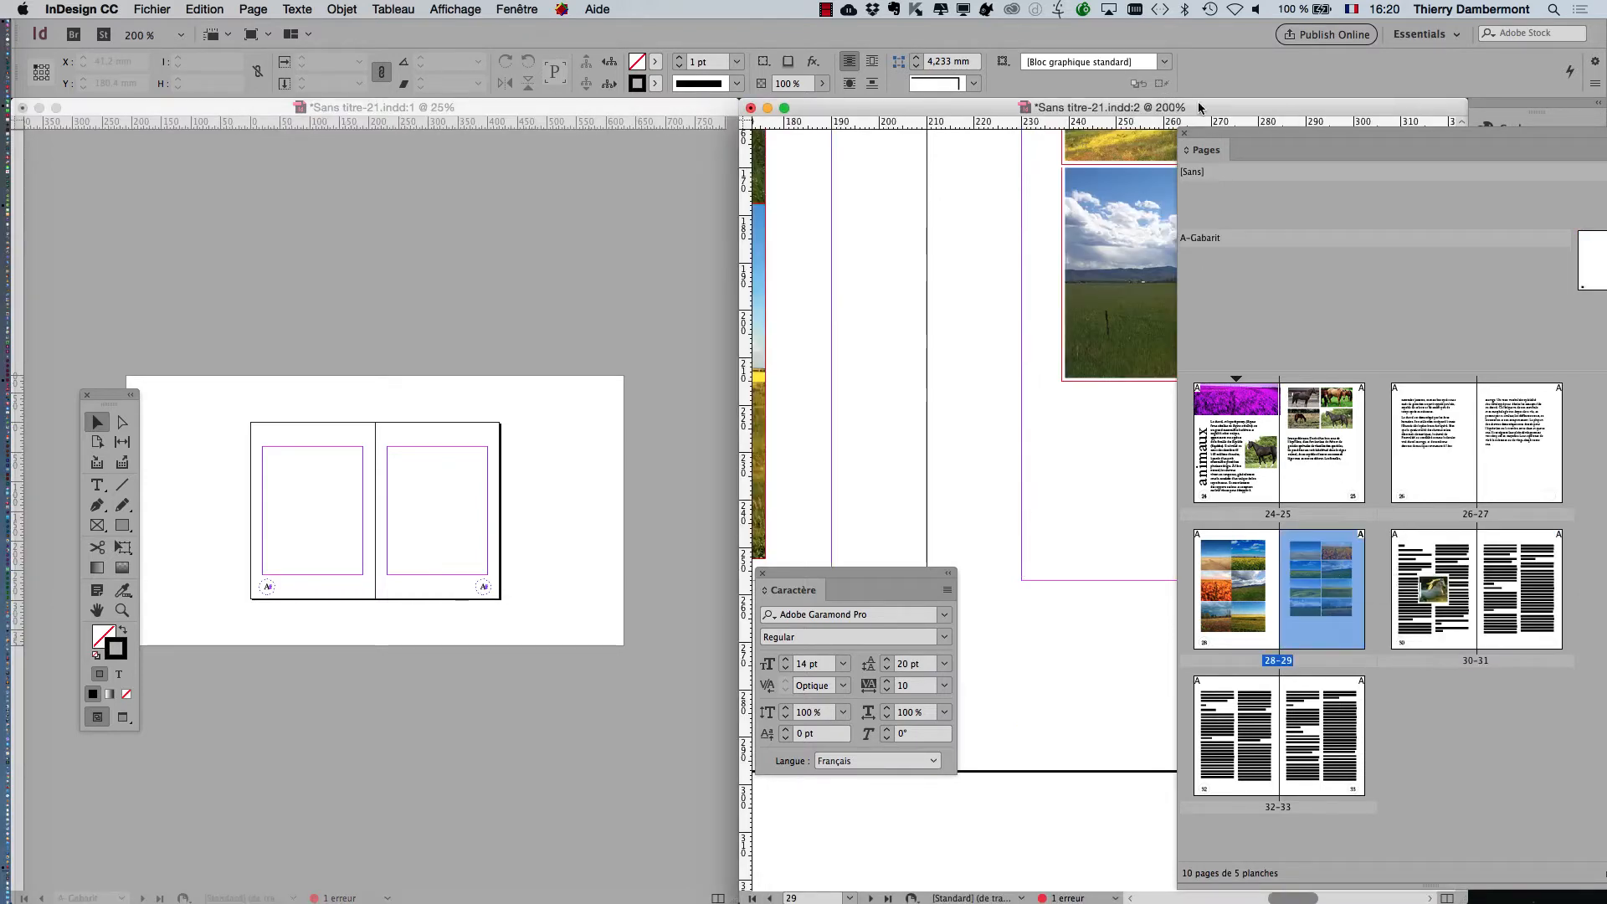
{"action": "left_click_drag", "start_coordinate": [1254, 138], "coordinate": [274, 696]}
{"action": "key", "text": "super+alt+0"}
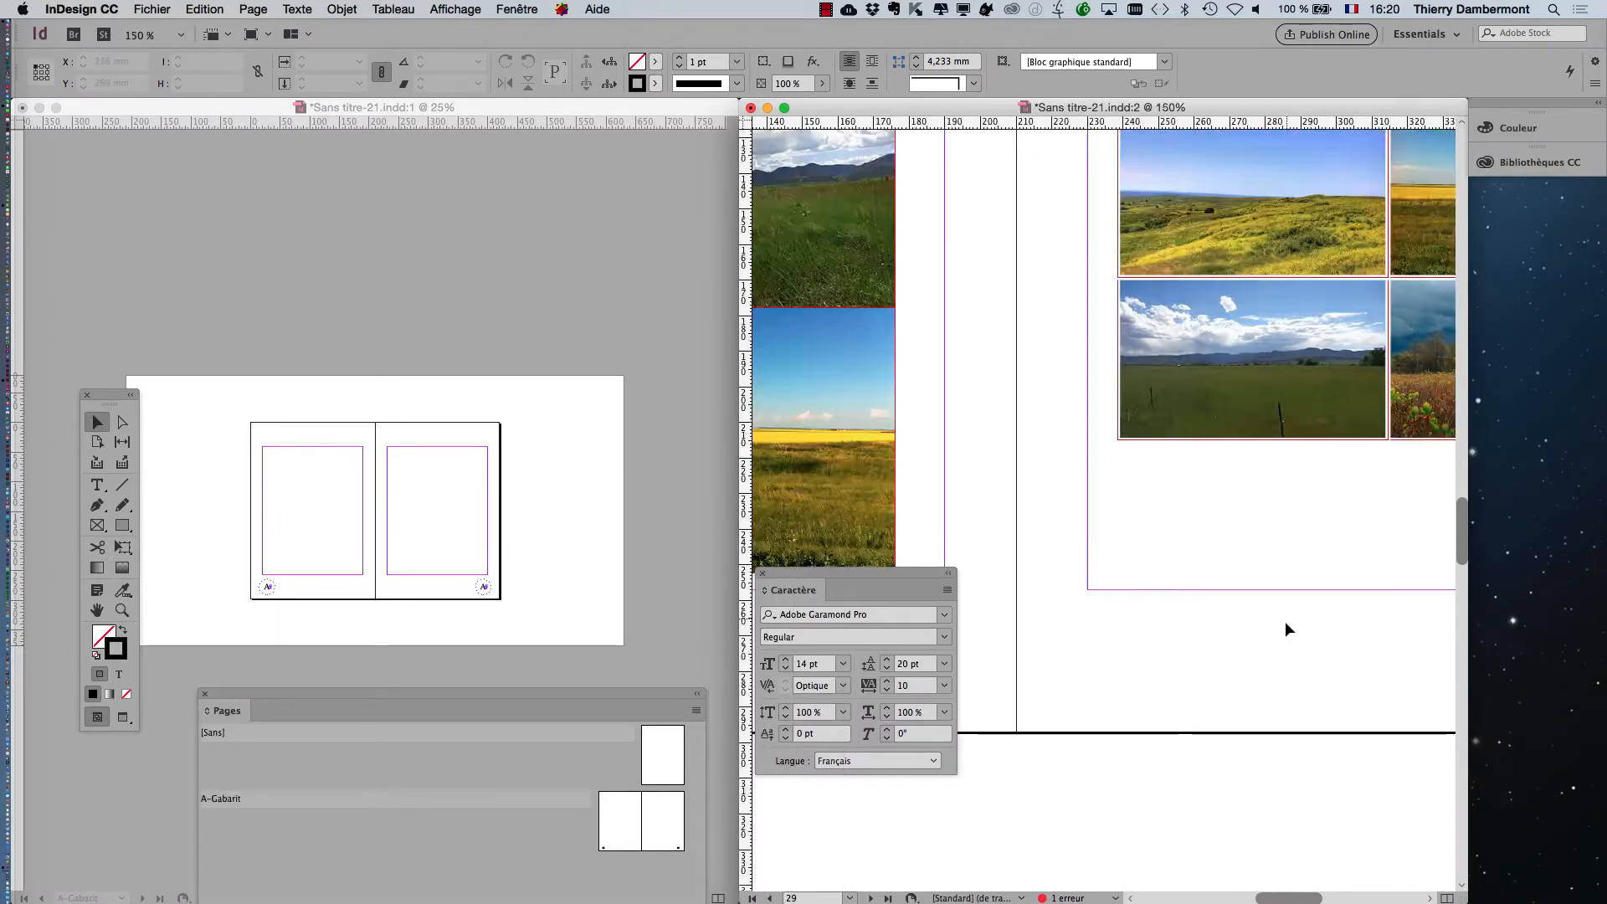
{"action": "key", "text": "super+minus"}
- Examine the circled left and right page numbers on the document spreads from 26-27 to 32-33
{"action": "scroll", "coordinate": [1284, 627], "scroll_direction": "down", "scroll_amount": 5}
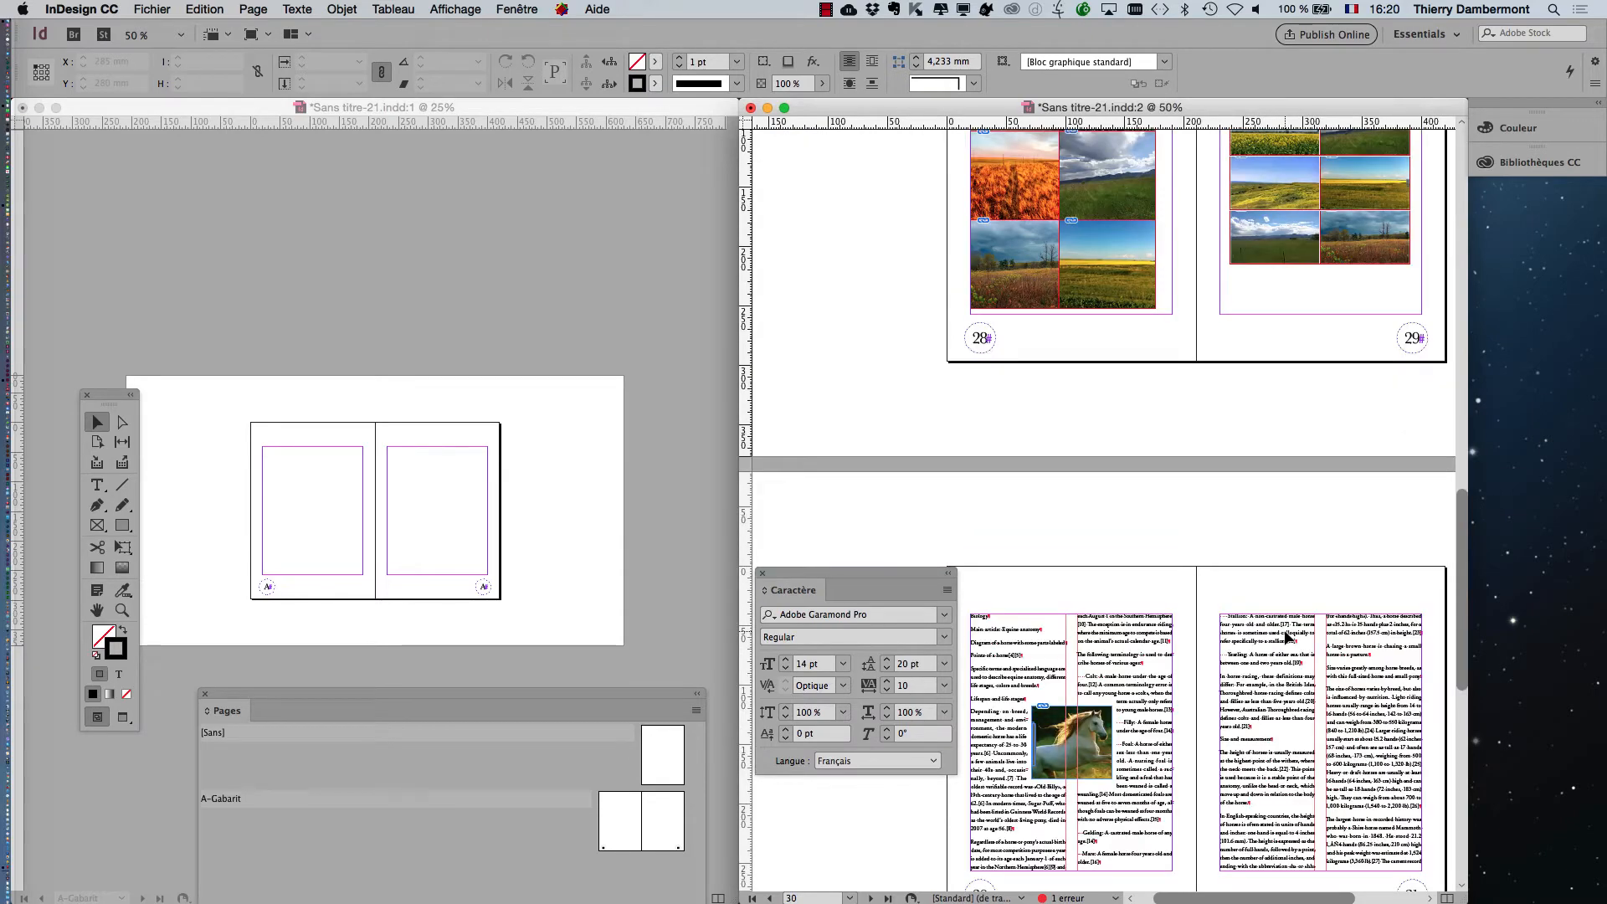
{"action": "scroll", "coordinate": [1284, 630], "scroll_direction": "down", "scroll_amount": 8}
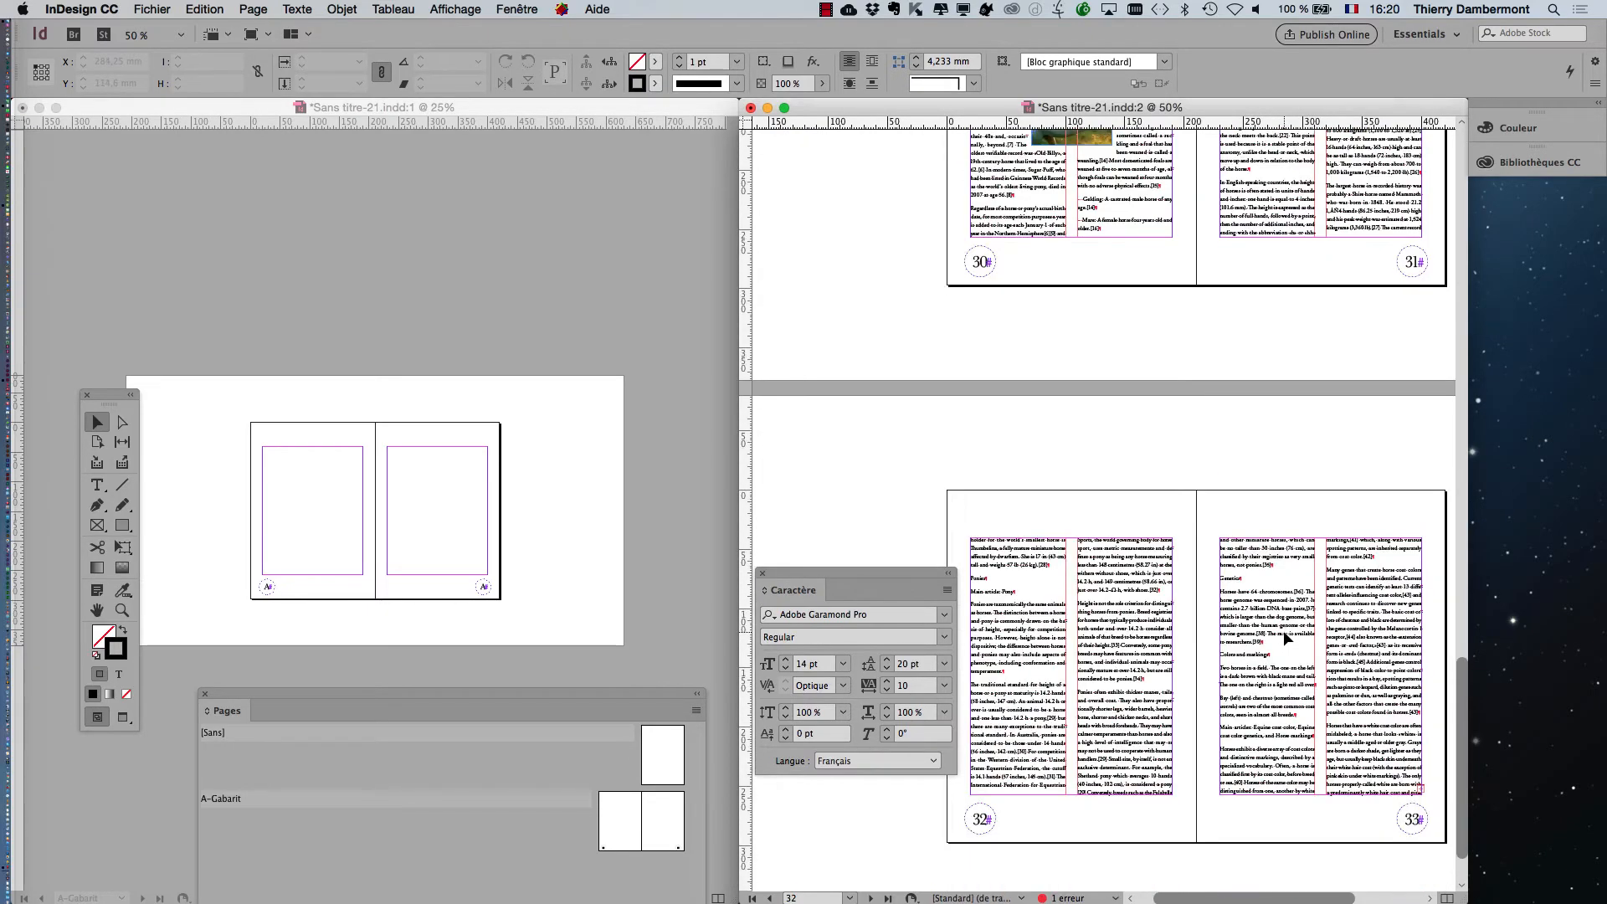
{"action": "scroll", "coordinate": [1285, 638], "scroll_direction": "up", "scroll_amount": 7}
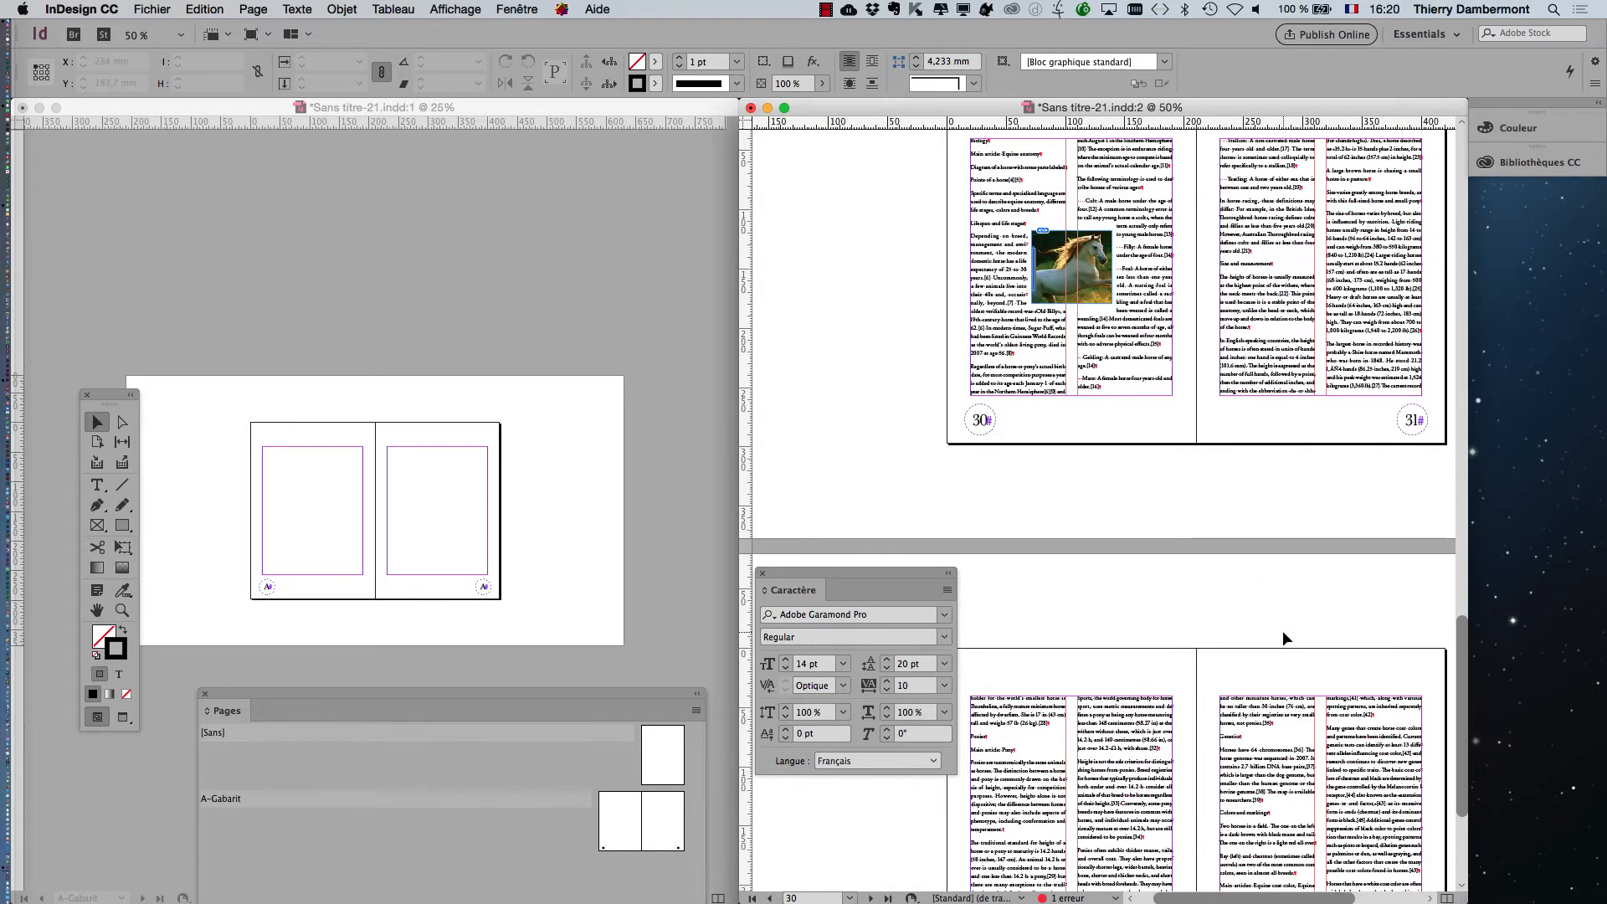
{"action": "scroll", "coordinate": [1283, 631], "scroll_direction": "up", "scroll_amount": 12}
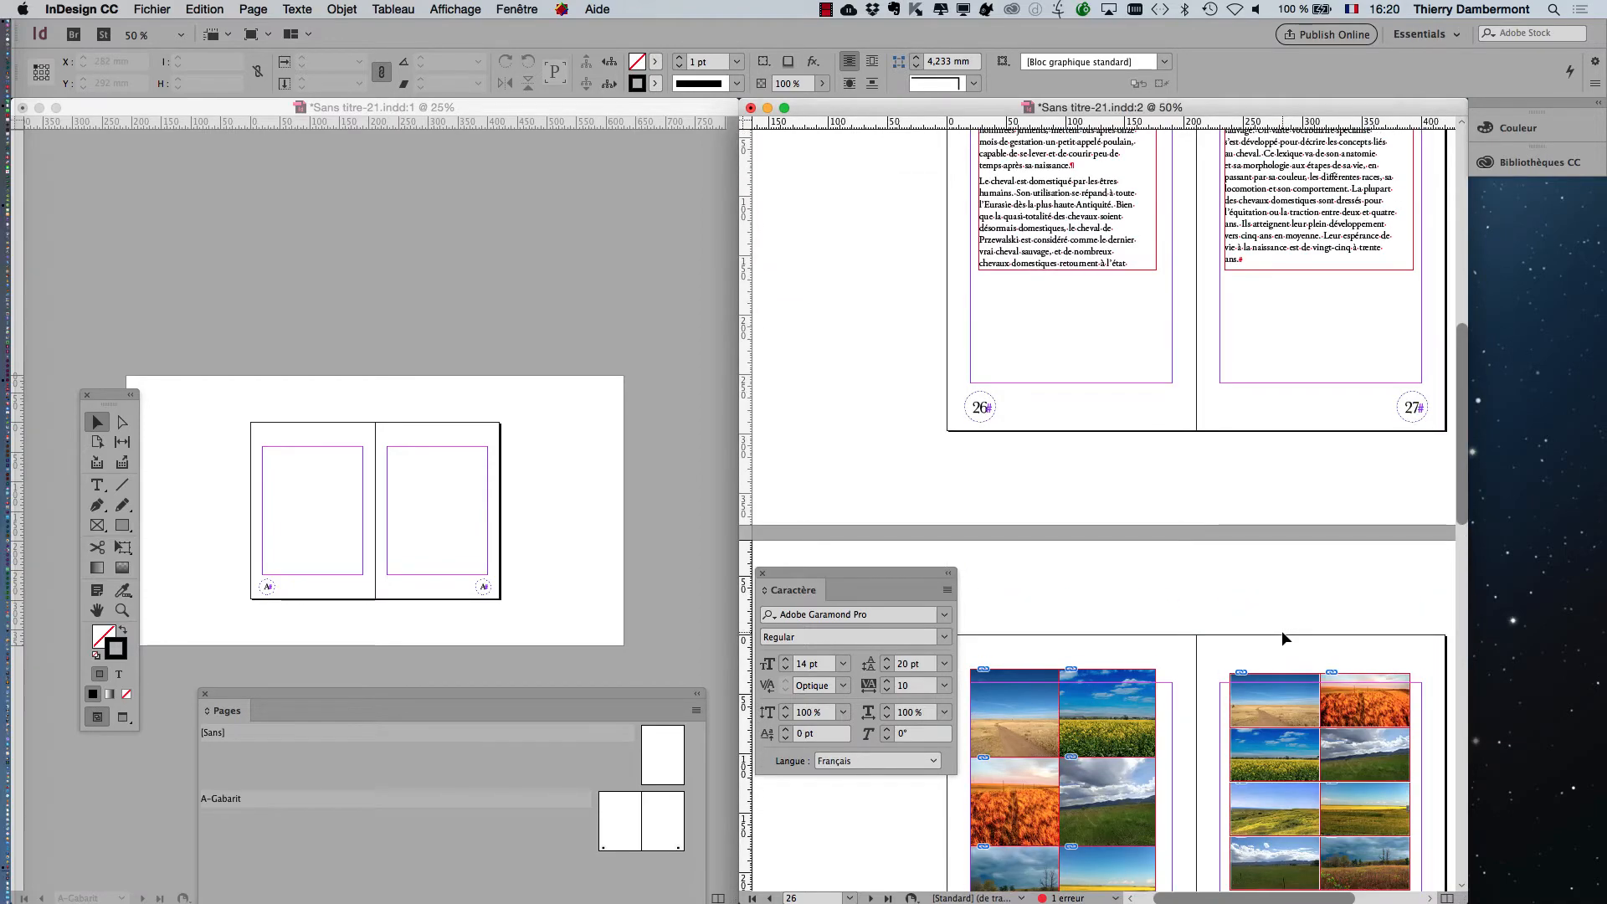
- Show spread 24-25 in the second document window in Preview mode, without frames and guides
{"action": "scroll", "coordinate": [1283, 631], "scroll_direction": "up", "scroll_amount": 4}
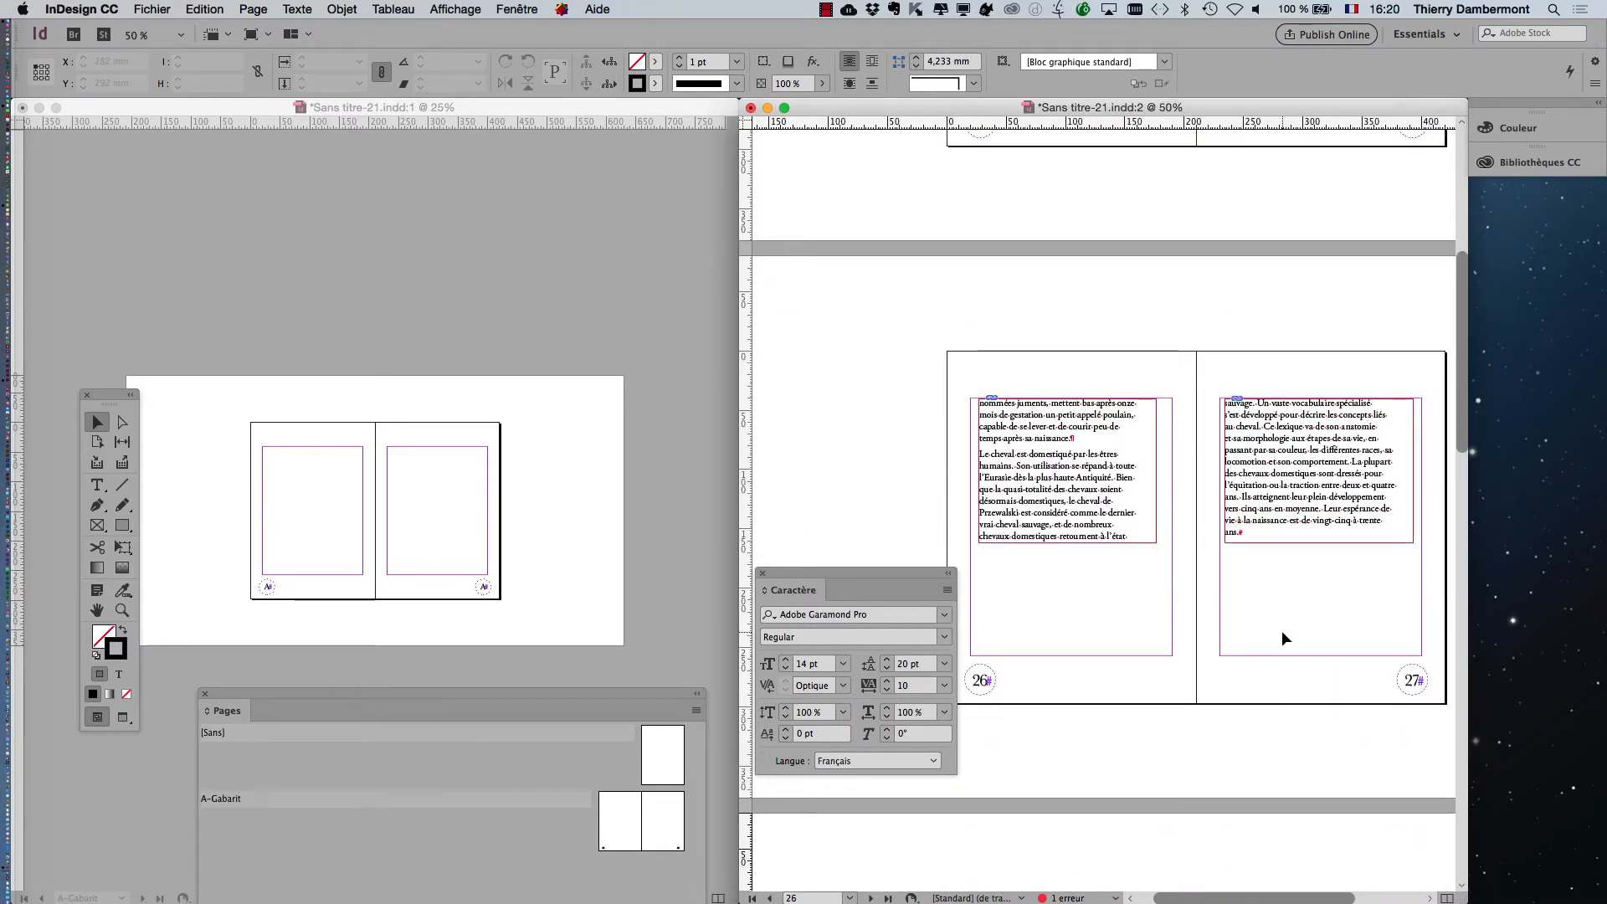
{"action": "scroll", "coordinate": [1283, 630], "scroll_direction": "up", "scroll_amount": 5}
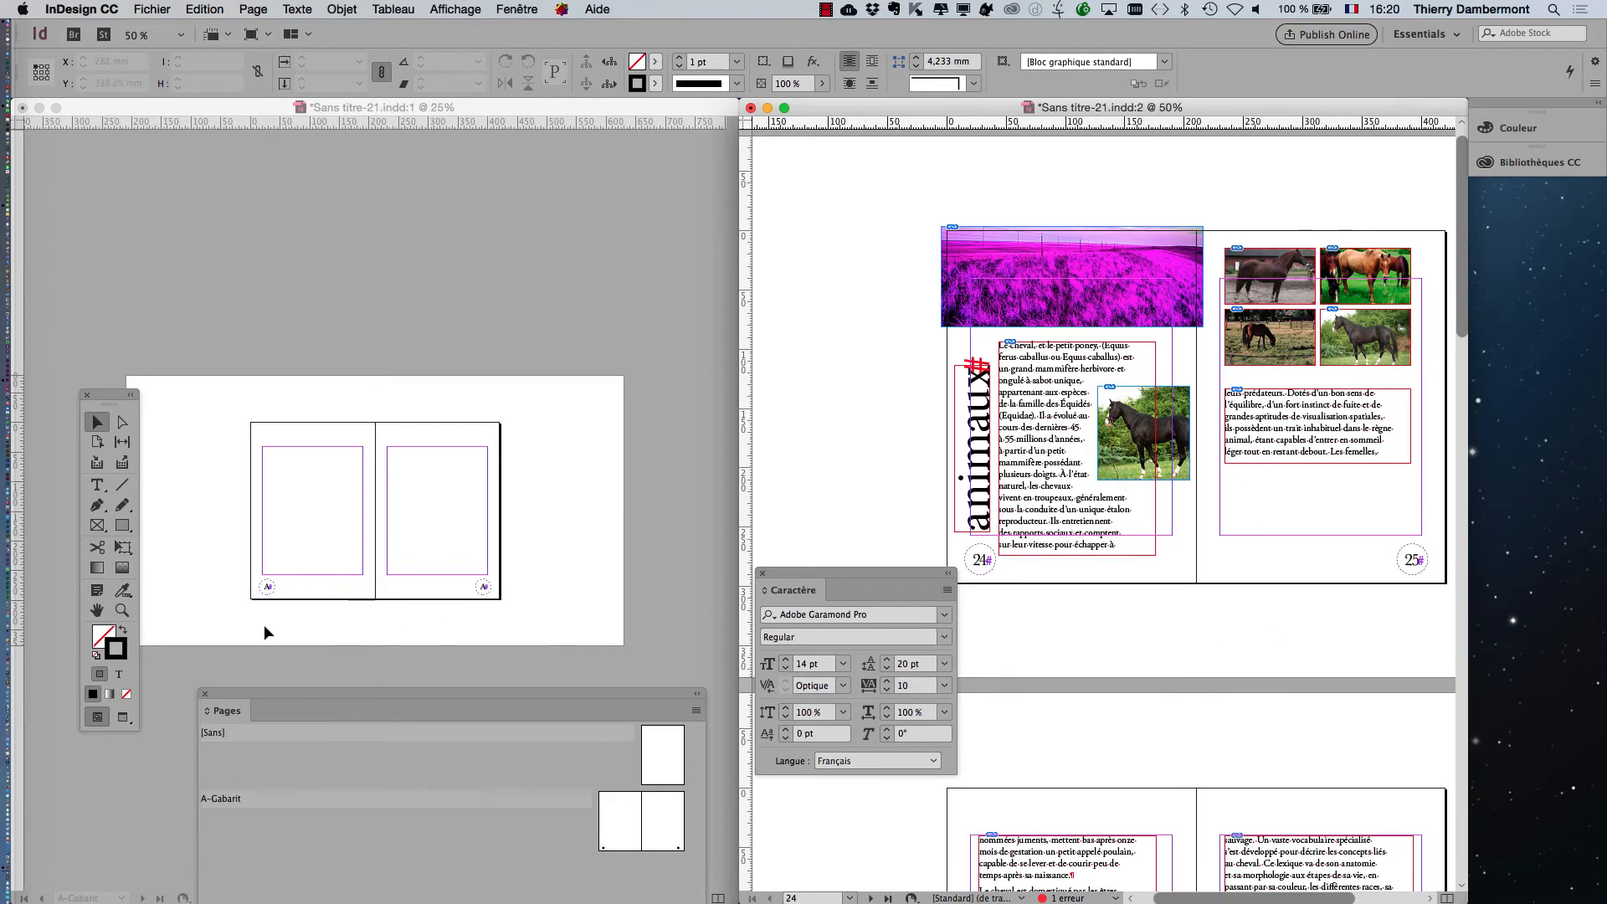
{"action": "left_click", "coordinate": [127, 720]}
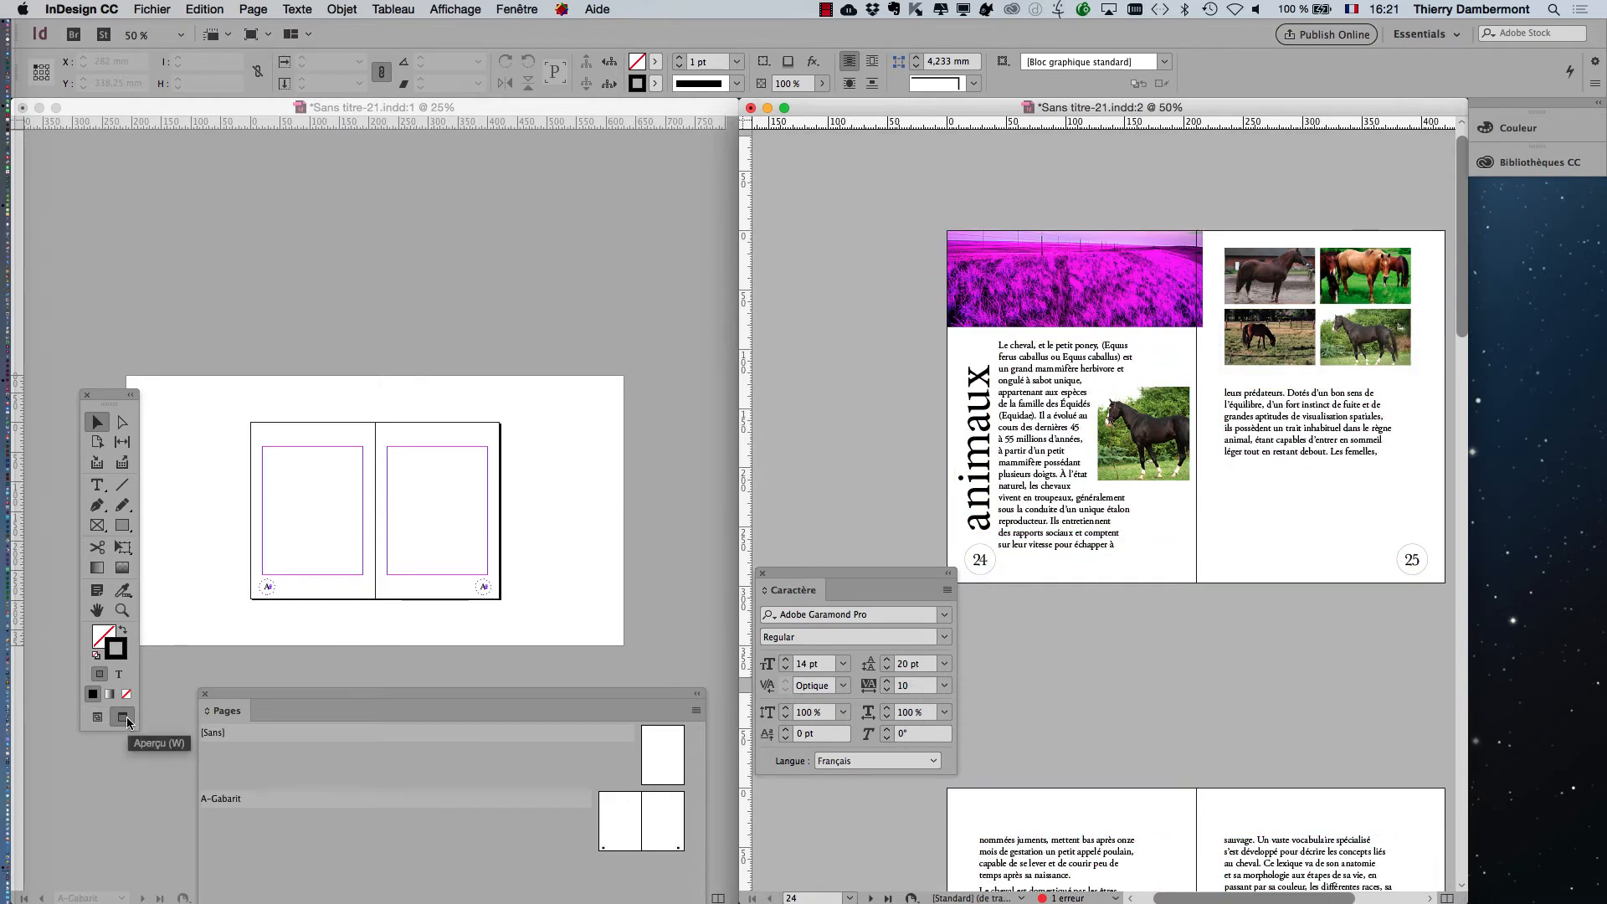
- Save the document under the new name Sans titre-22.indd in the same folder
{"action": "left_click", "coordinate": [151, 9]}
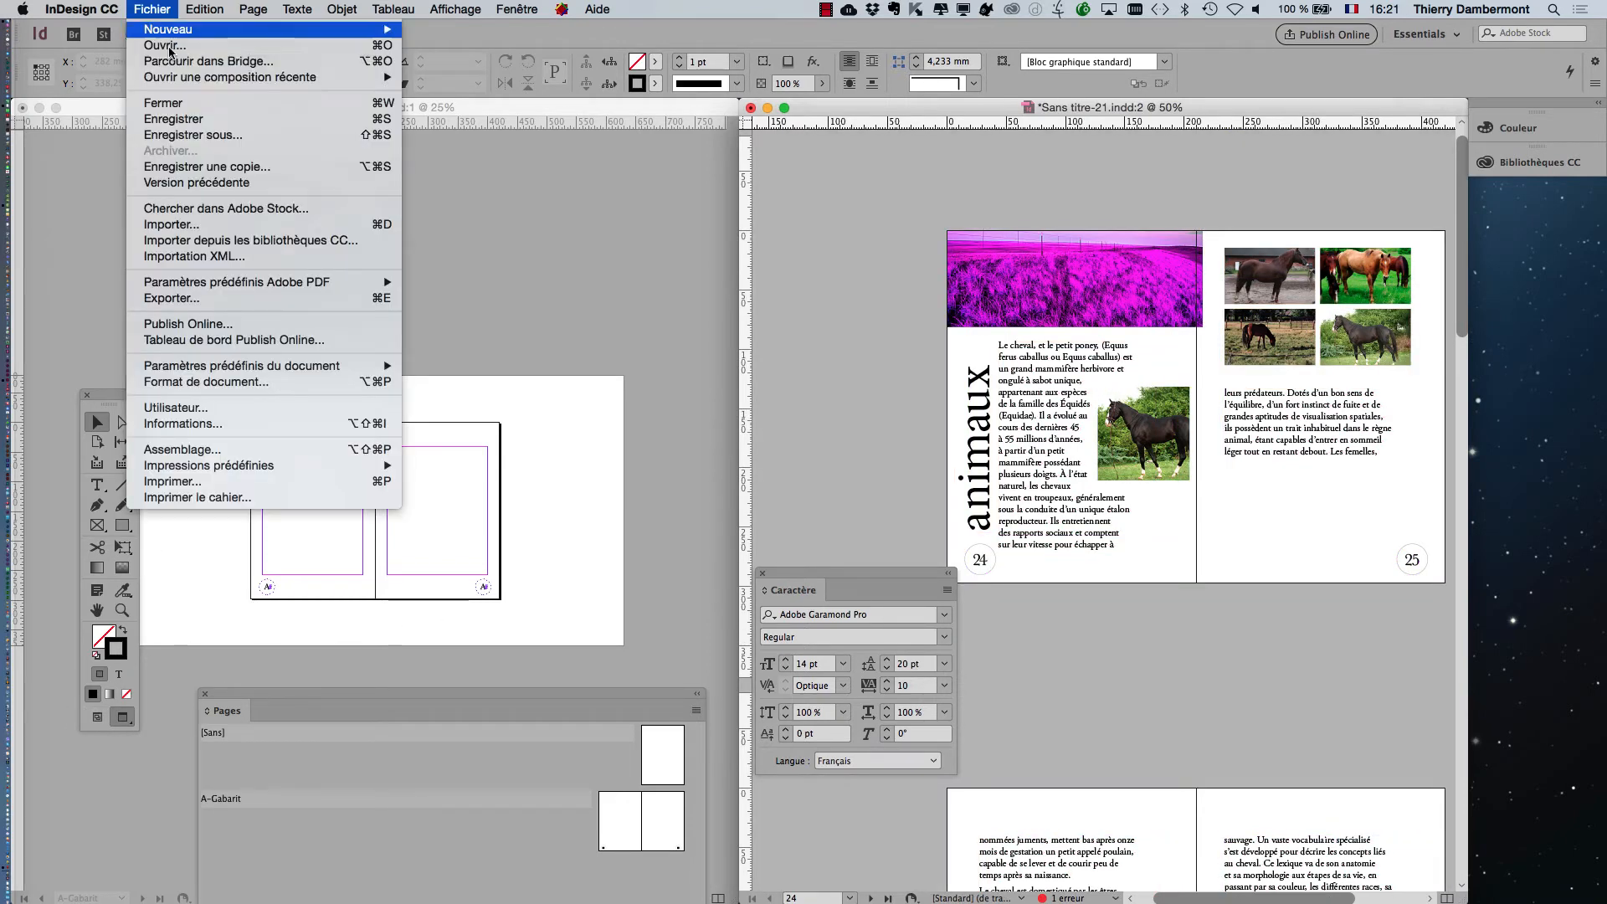
{"action": "left_click", "coordinate": [192, 136]}
{"action": "left_click", "coordinate": [824, 113]}
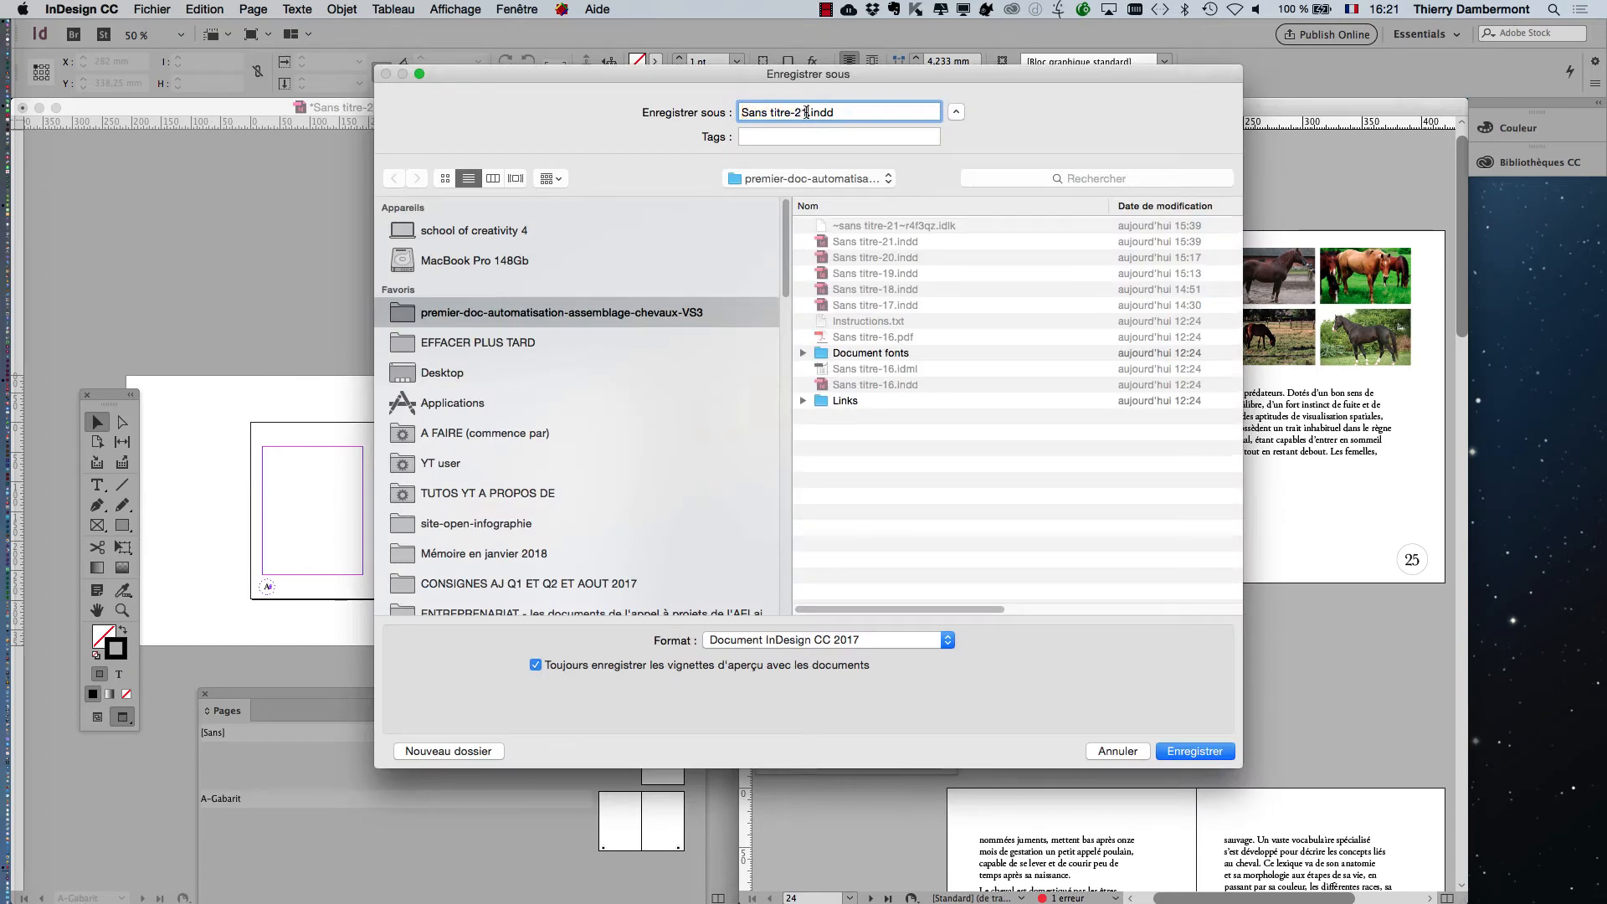
{"action": "type", "text": "2"}
{"action": "key", "text": "Return"}
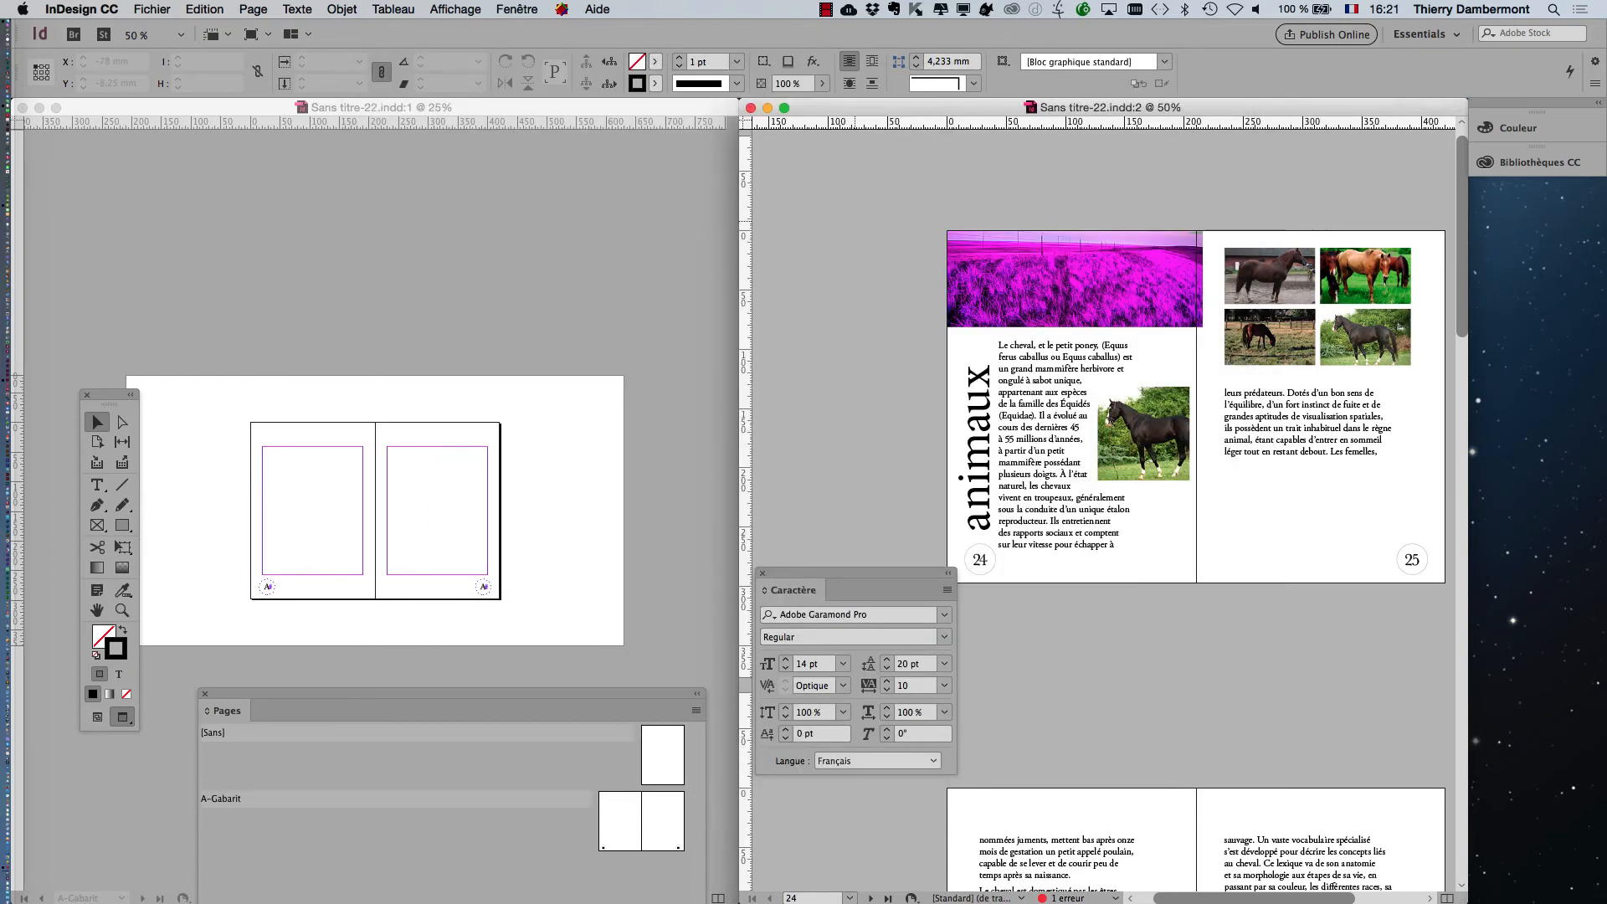